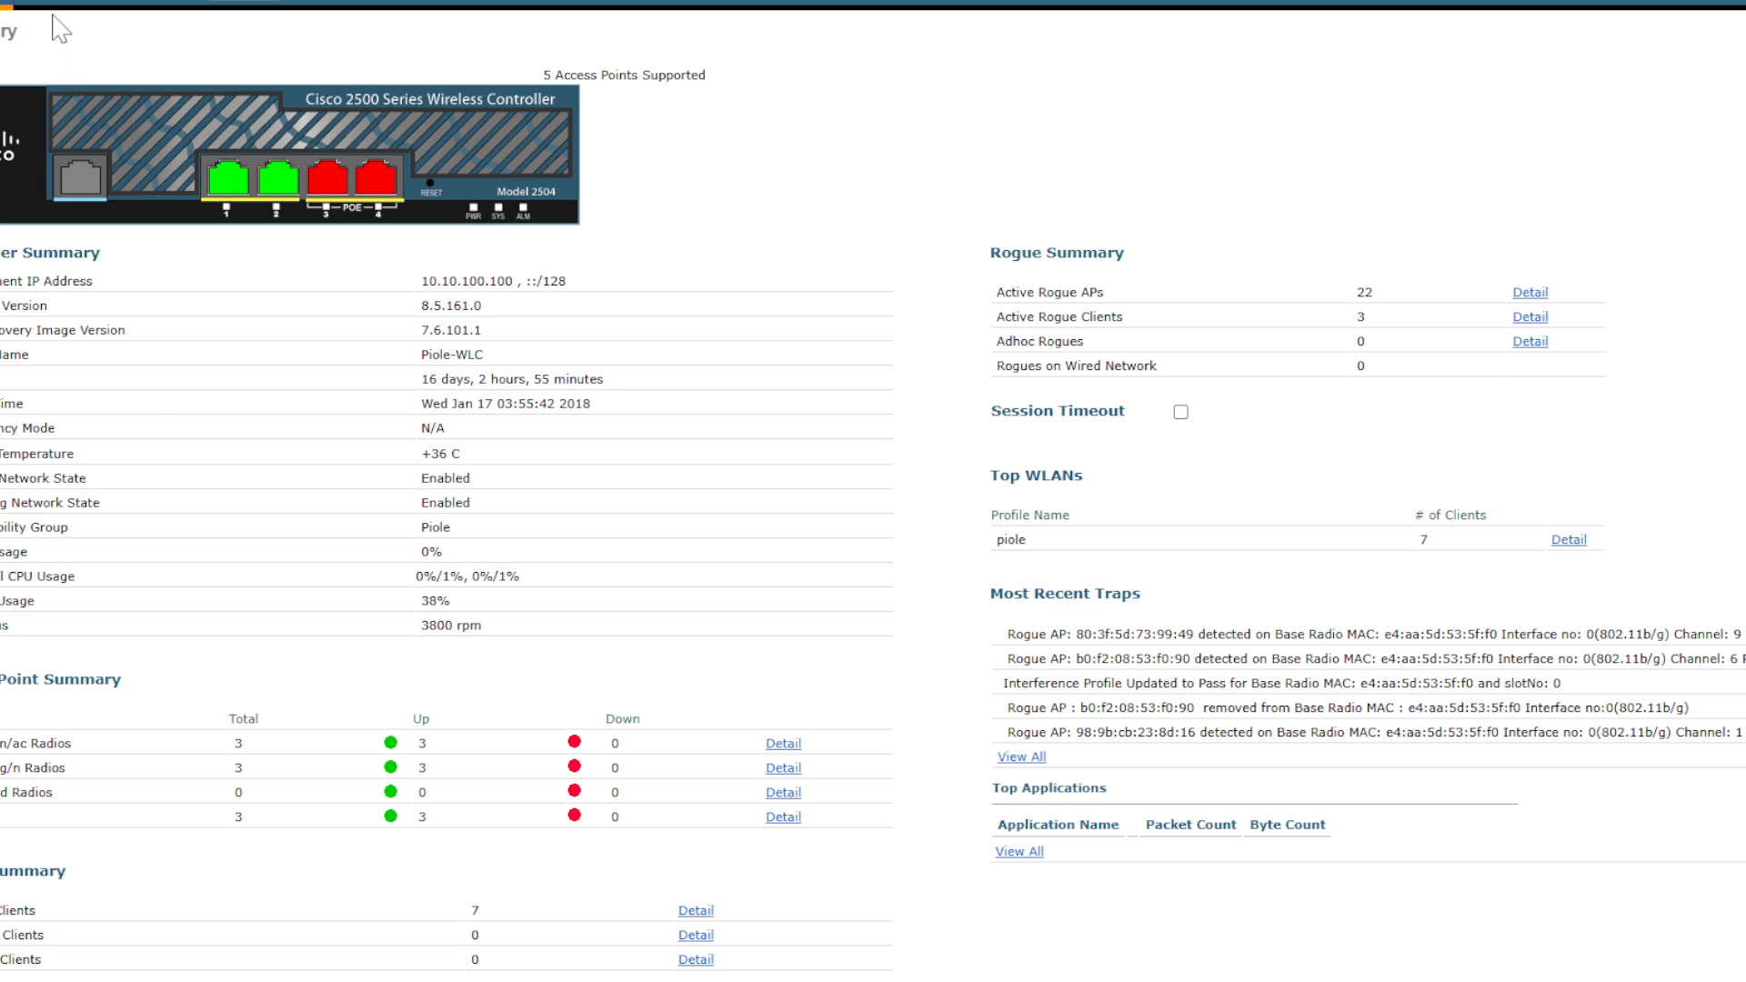
Open the controller's interface list and highlight the management interface's IP address
left_click(109, 5)
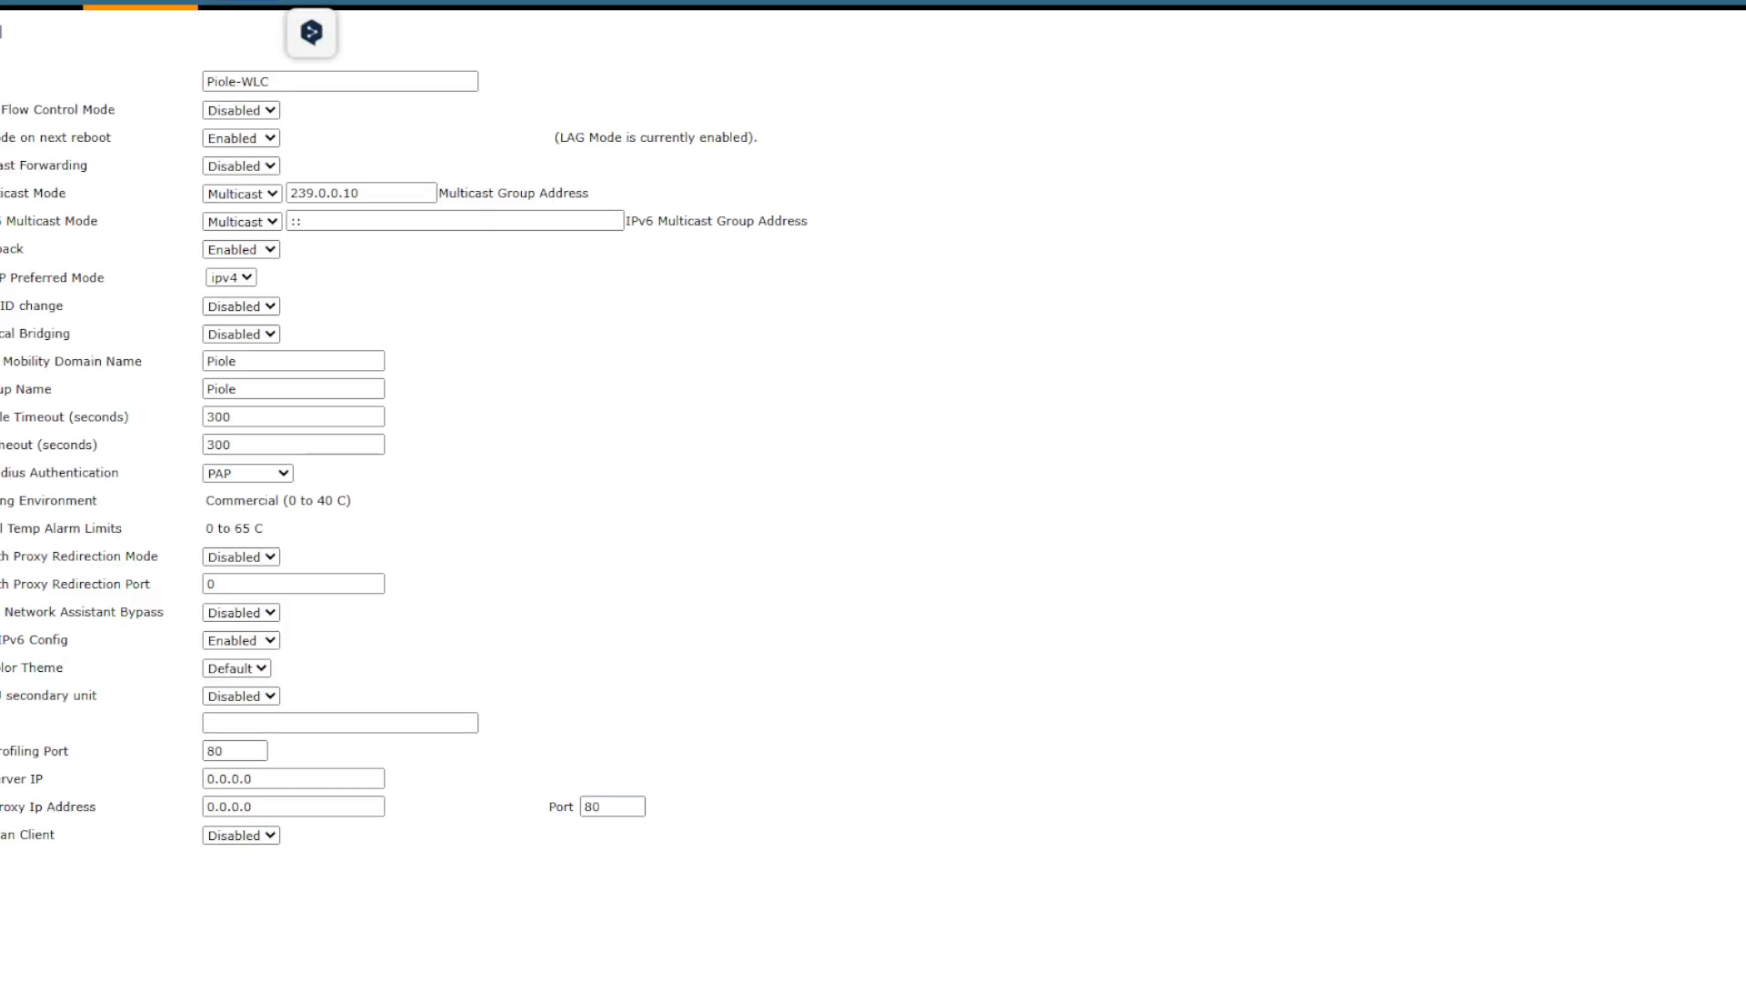
left_click(0, 145)
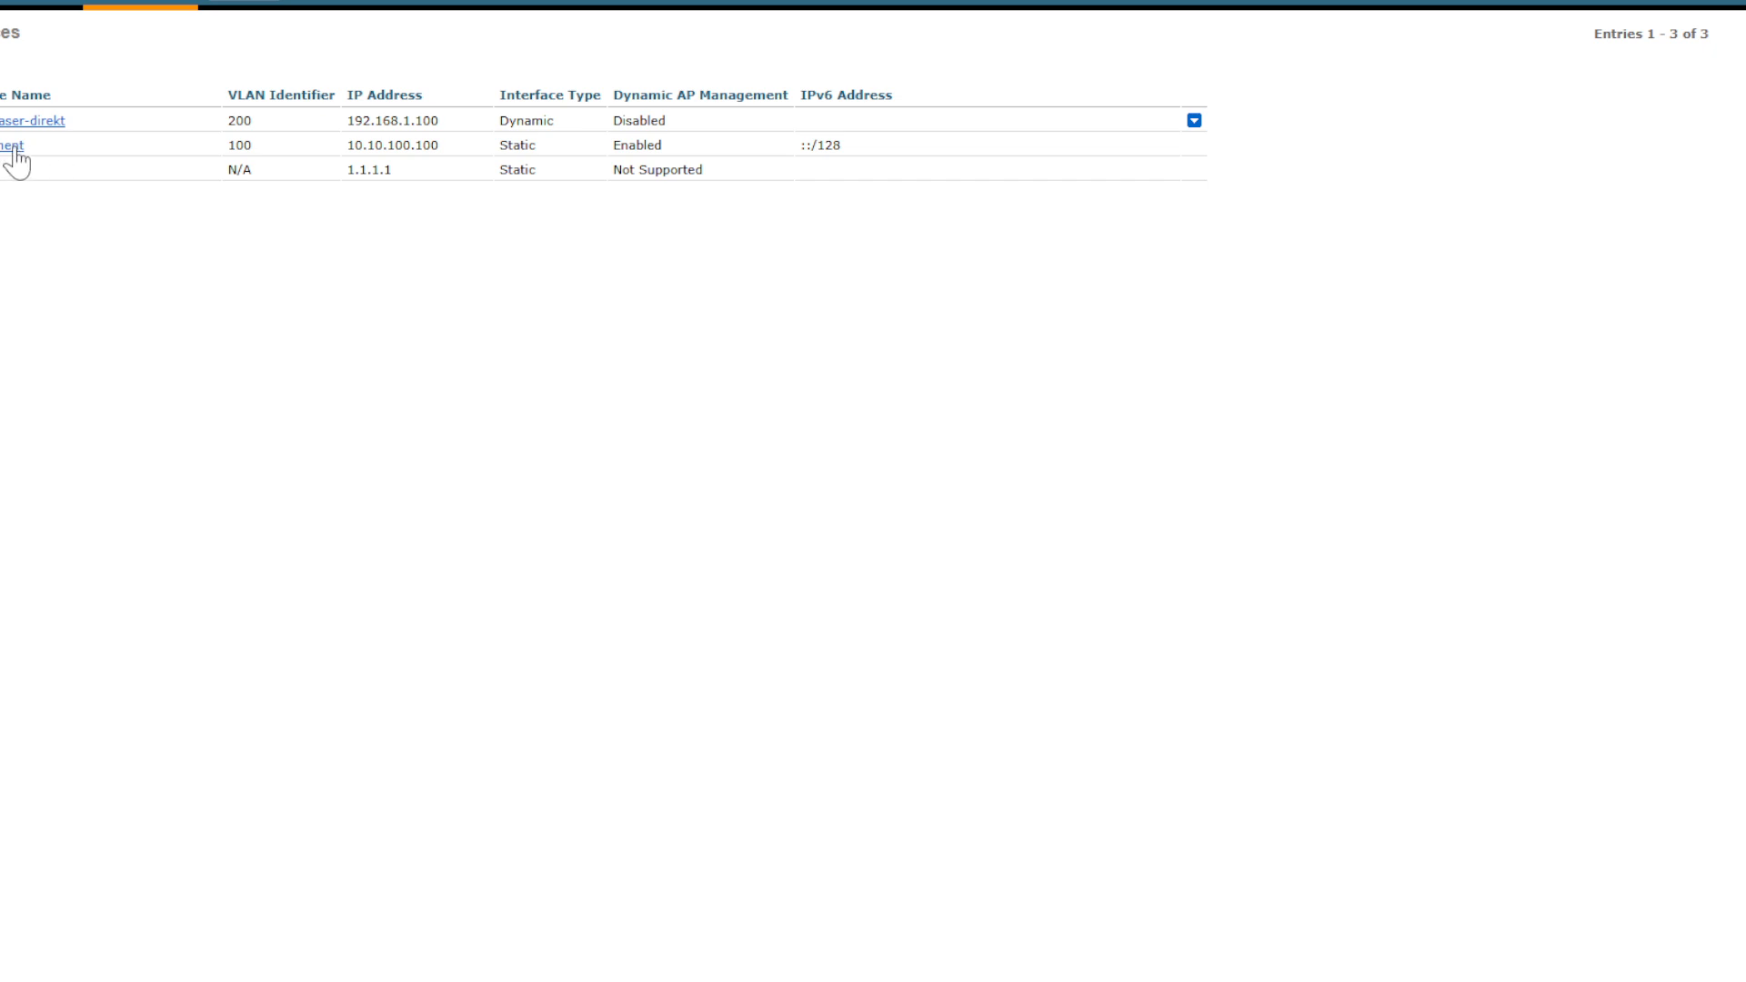
left_click(448, 146)
left_click_drag(448, 146, 344, 155)
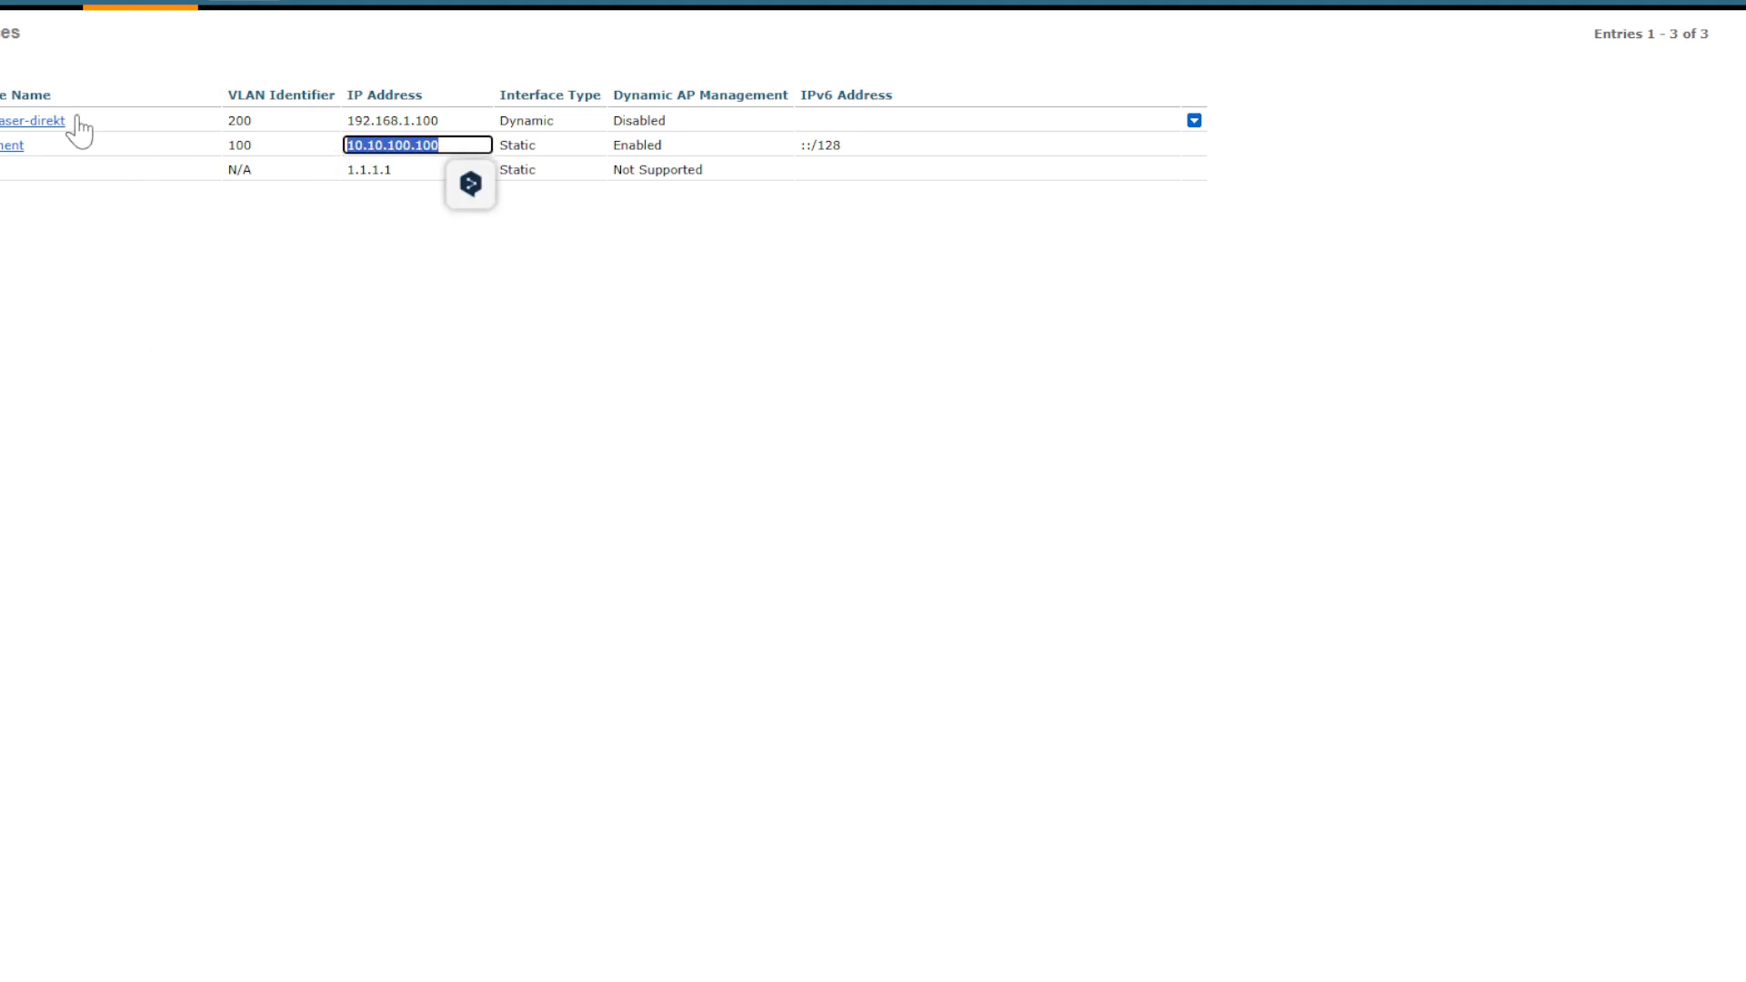
Review the VLAN, address and DHCP settings of the de-glas-faser-direkt interface, and return to the interface list
left_click(38, 118)
scroll(399, 622, "down", 1)
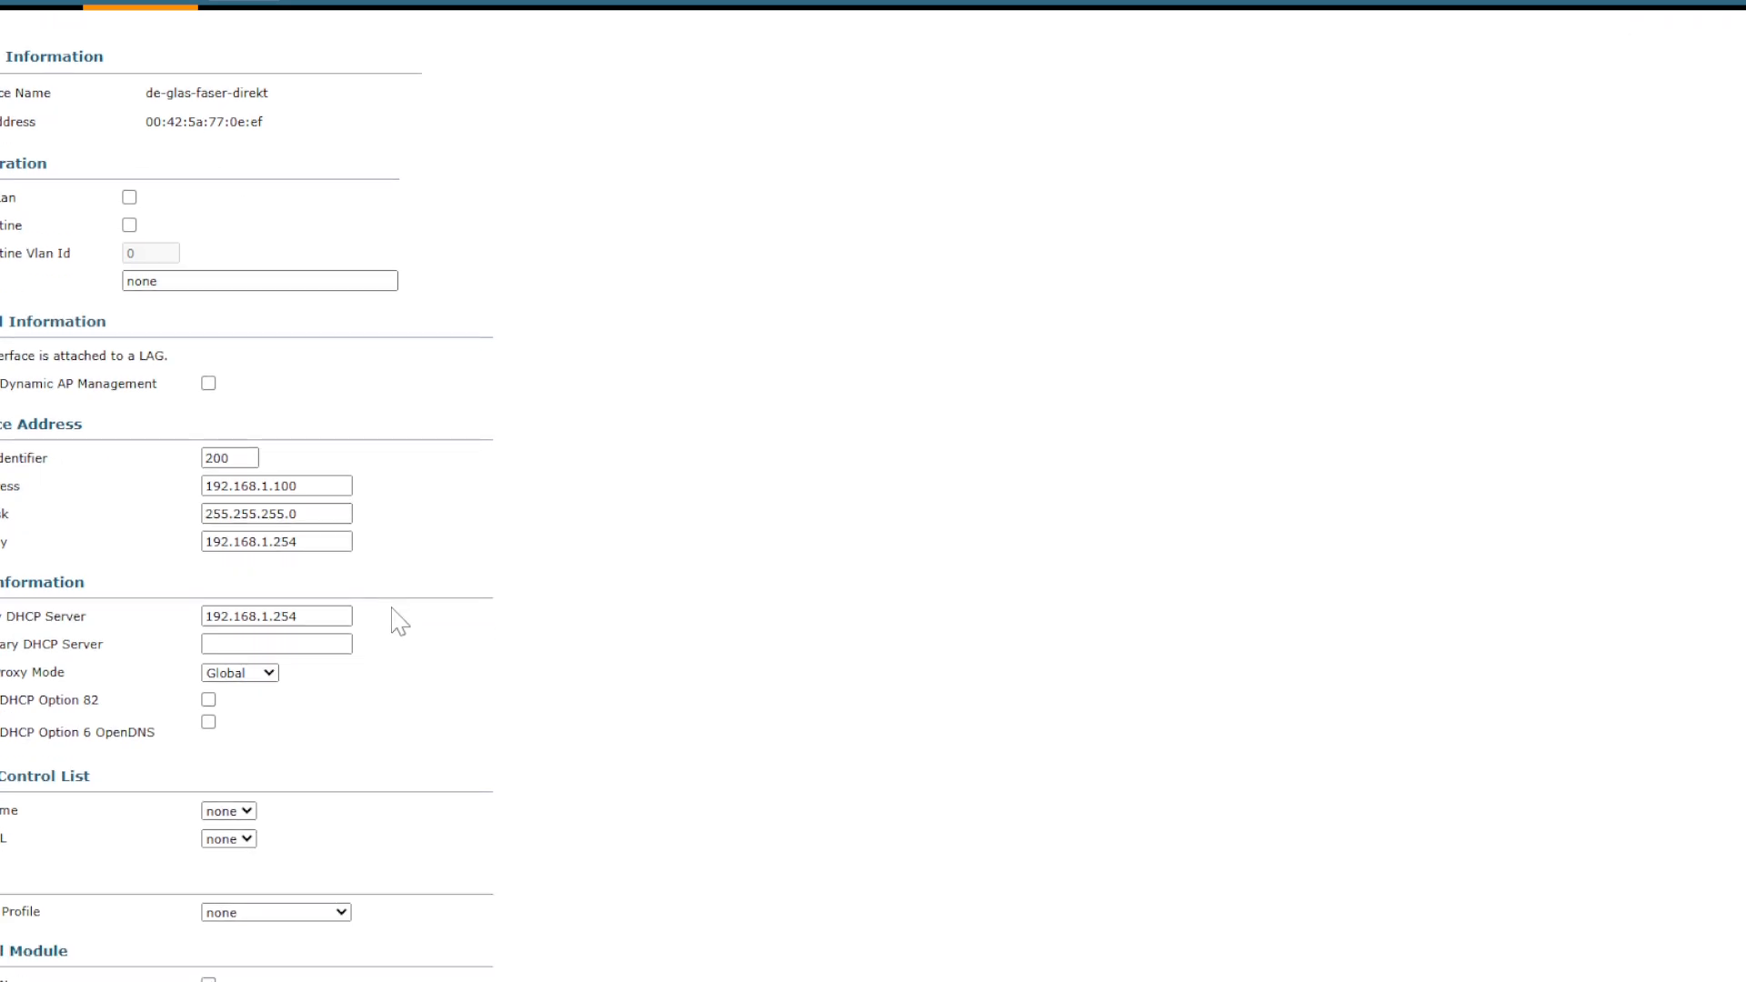
scroll(399, 627, "up", 1)
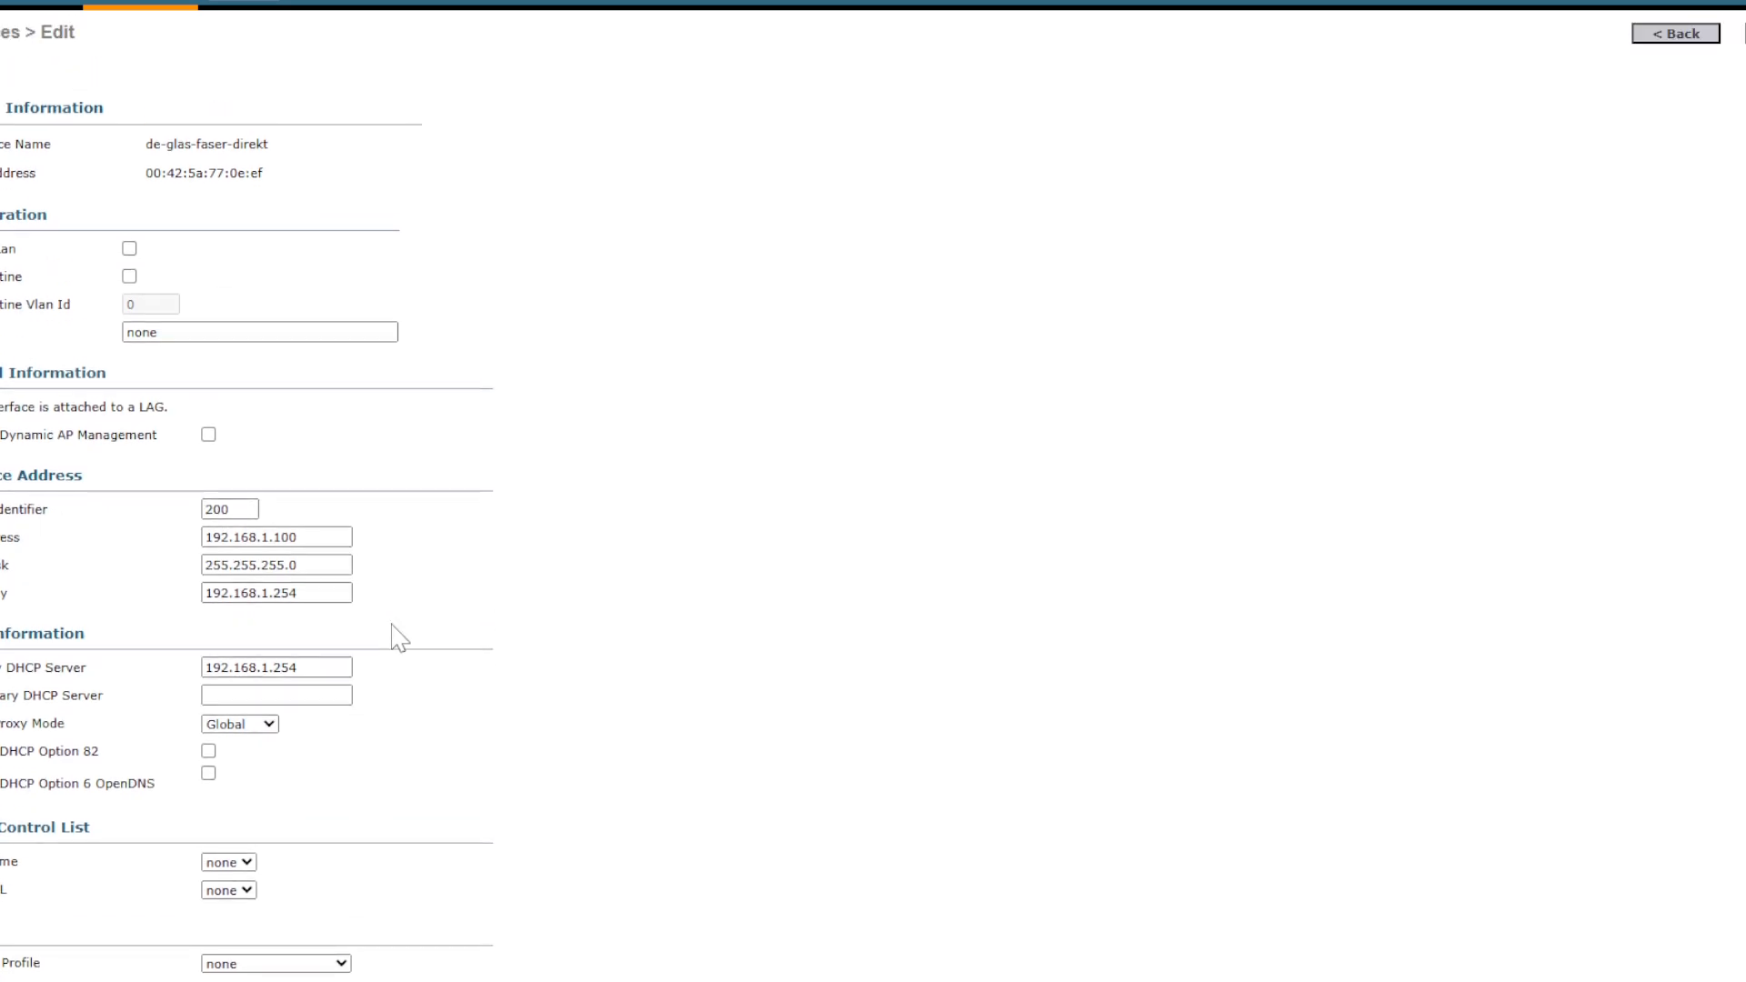
scroll(399, 637, "down", 1)
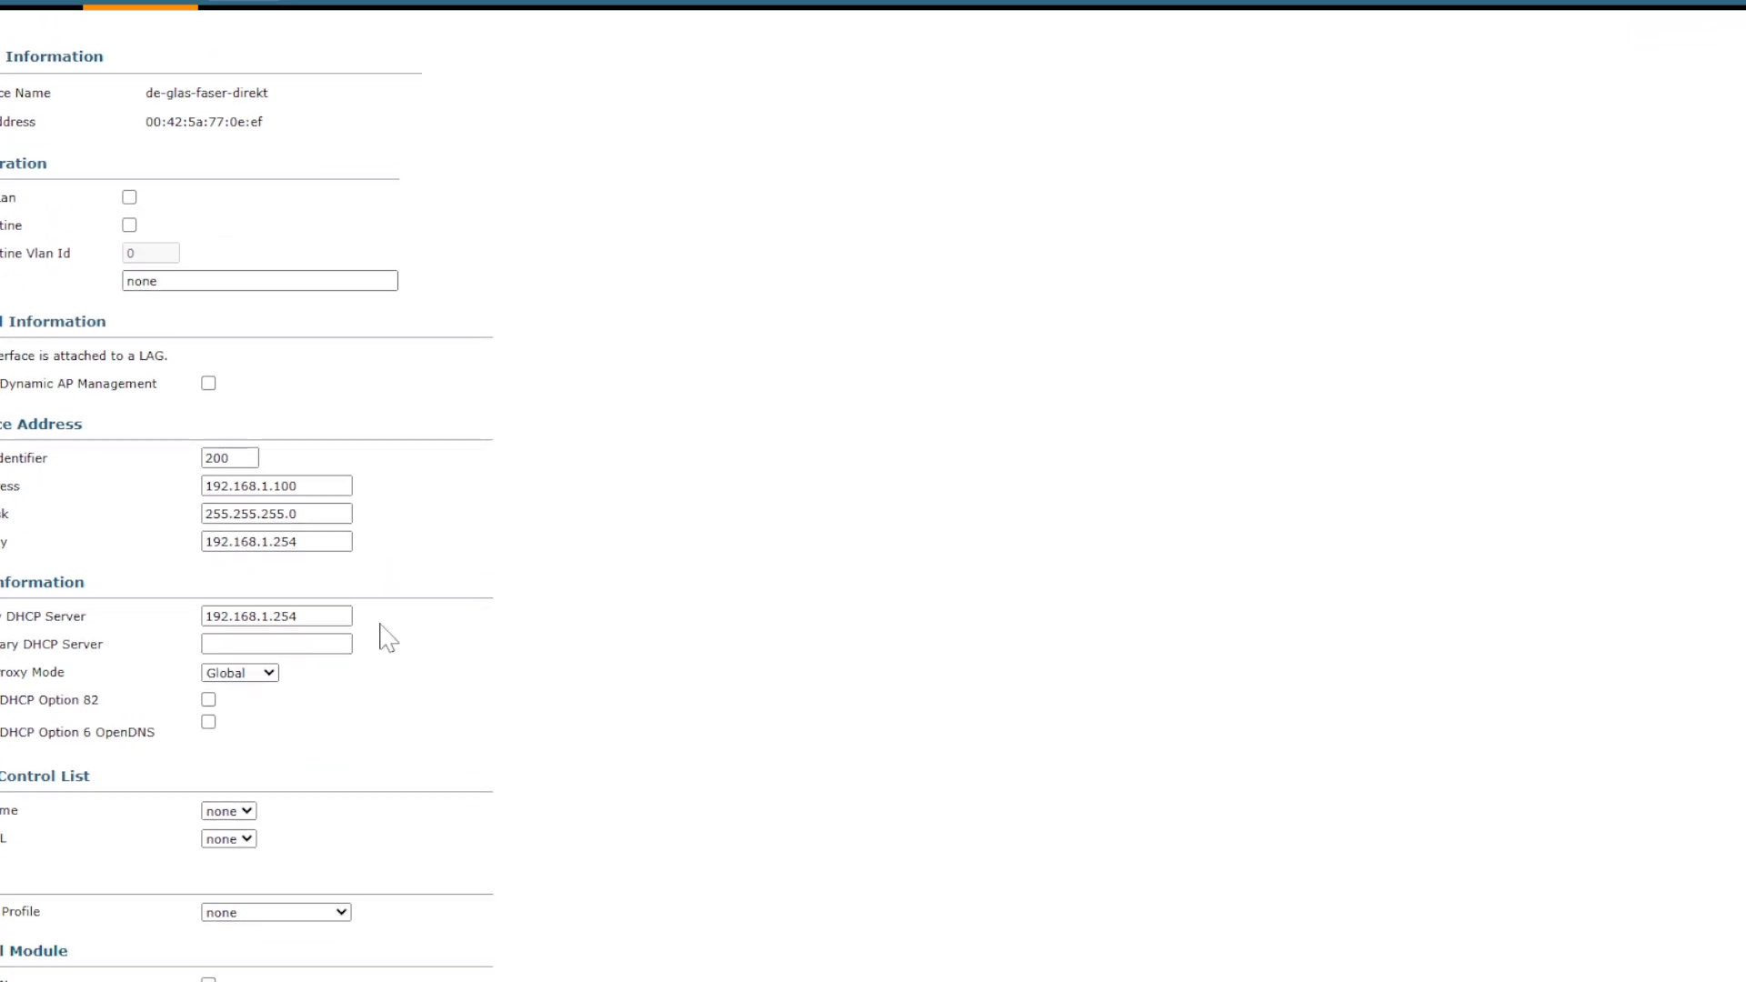
scroll(388, 638, "up", 1)
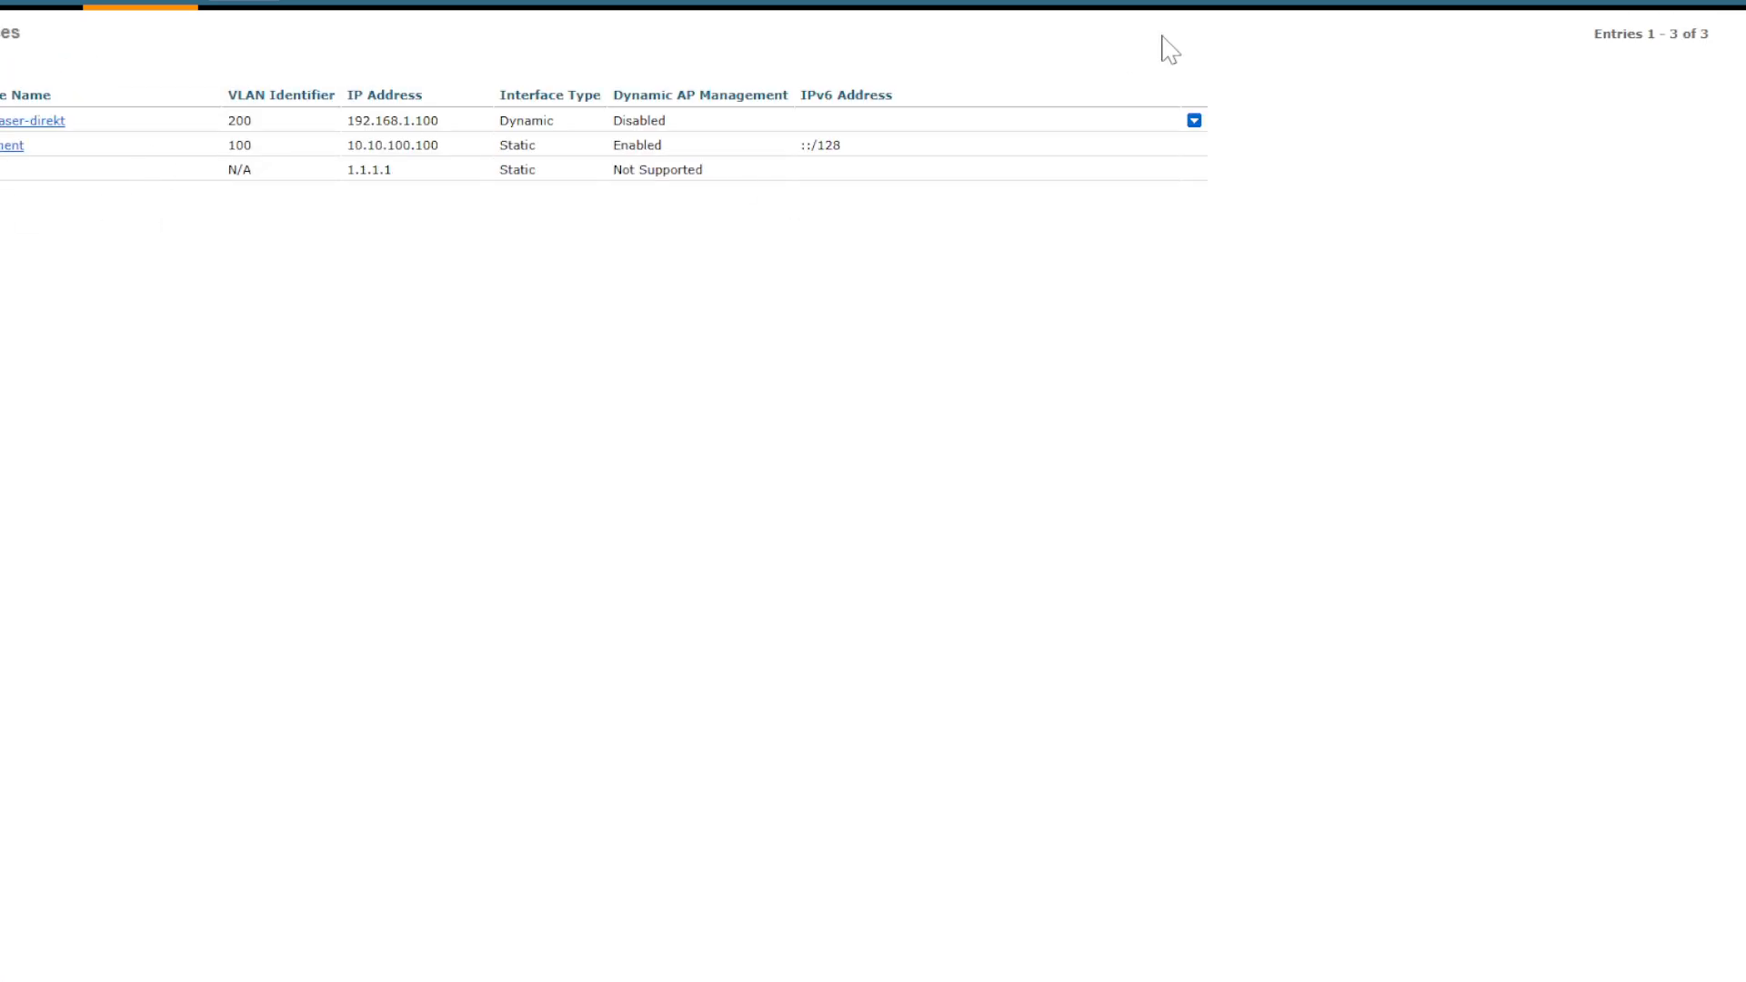
Try to remove the dynamic interface de-glas-faser-direkt
mouse_move(1195, 124)
left_click(1215, 137)
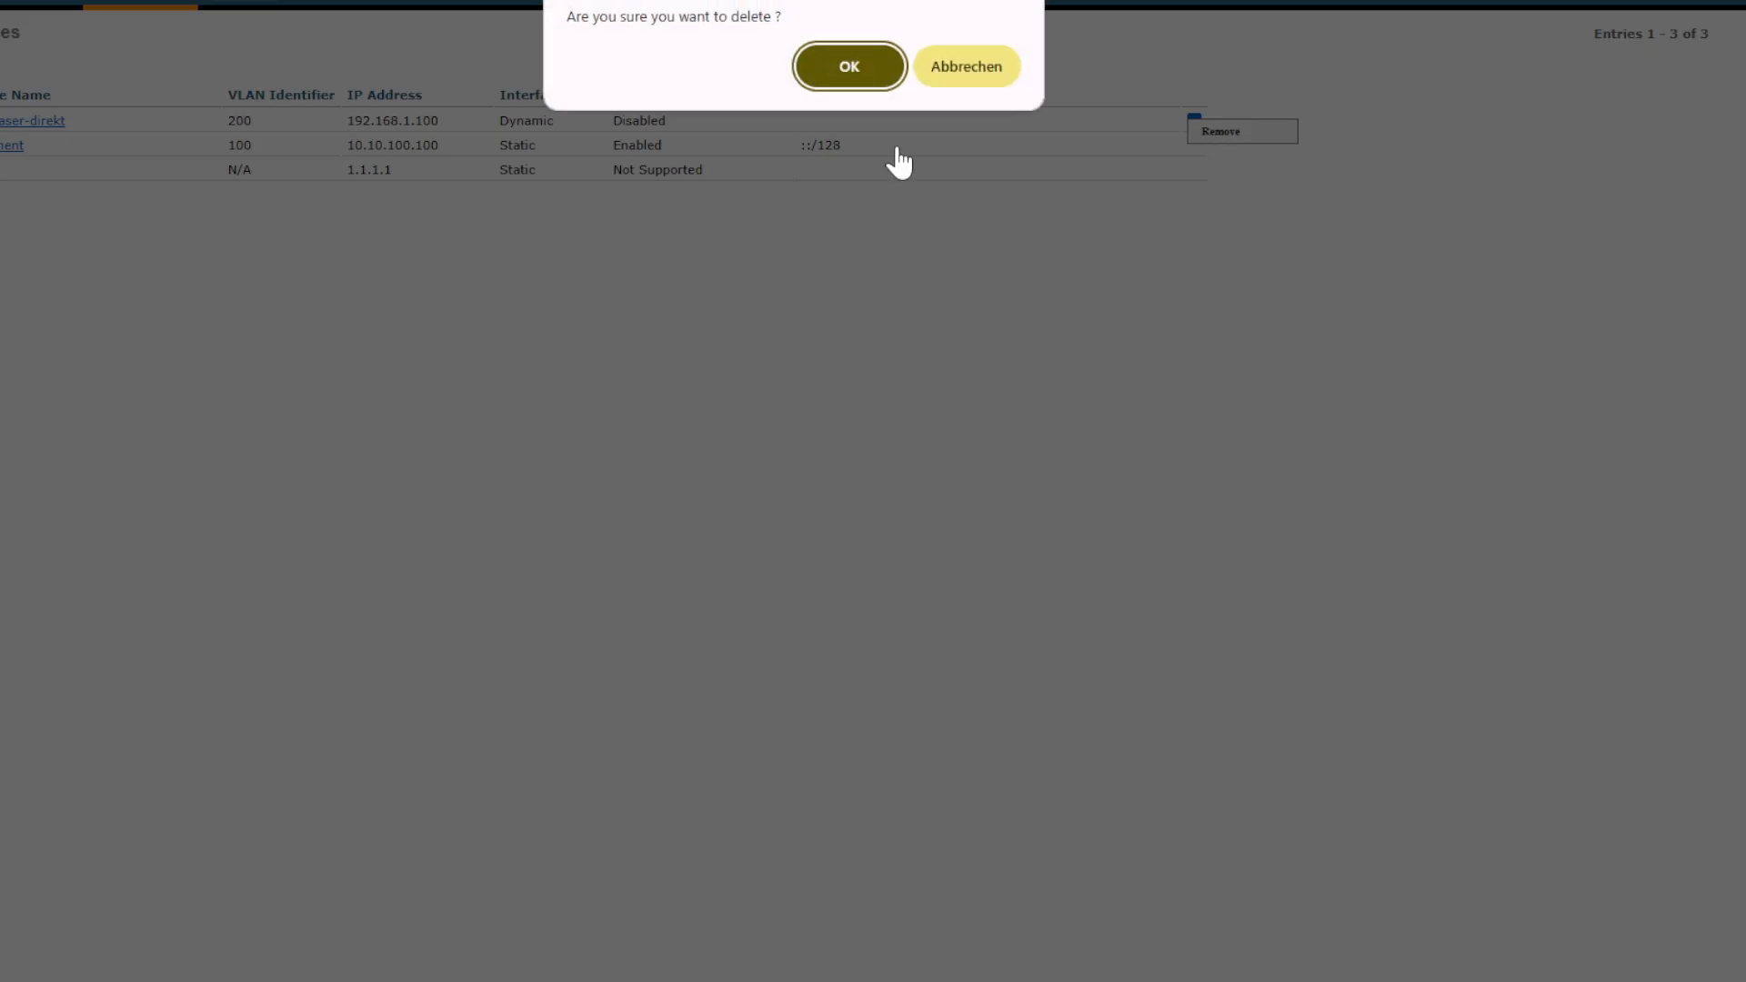
left_click(851, 67)
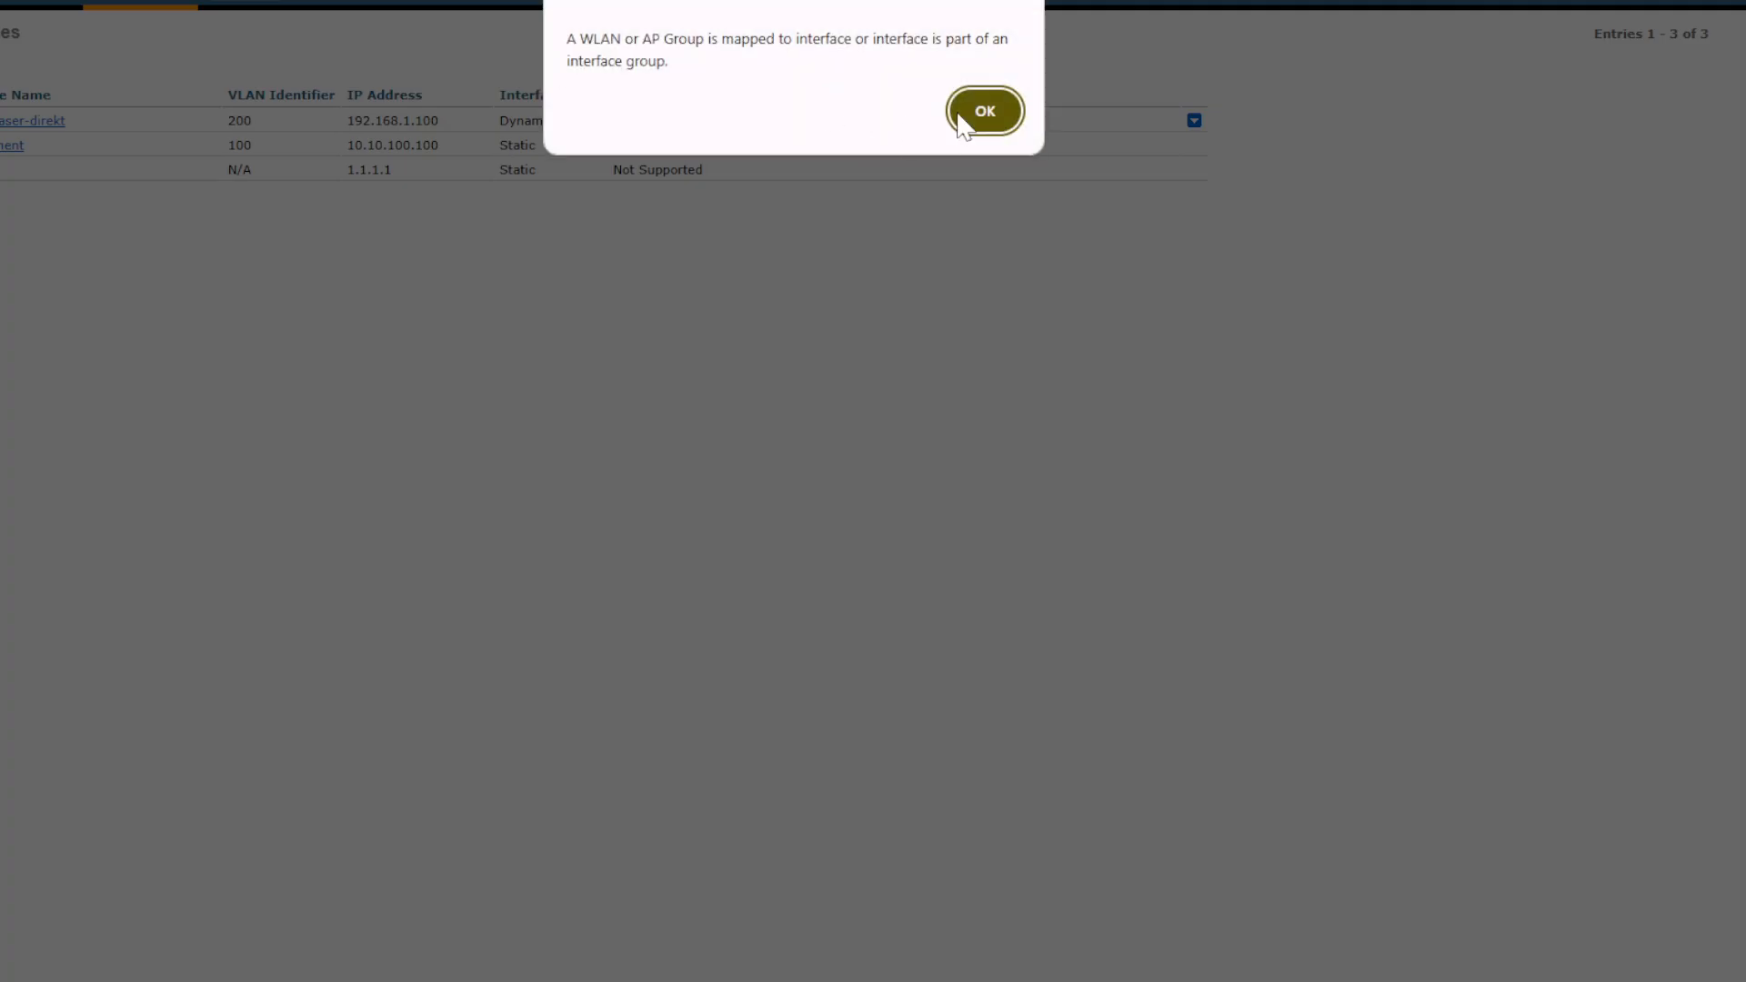
left_click(992, 118)
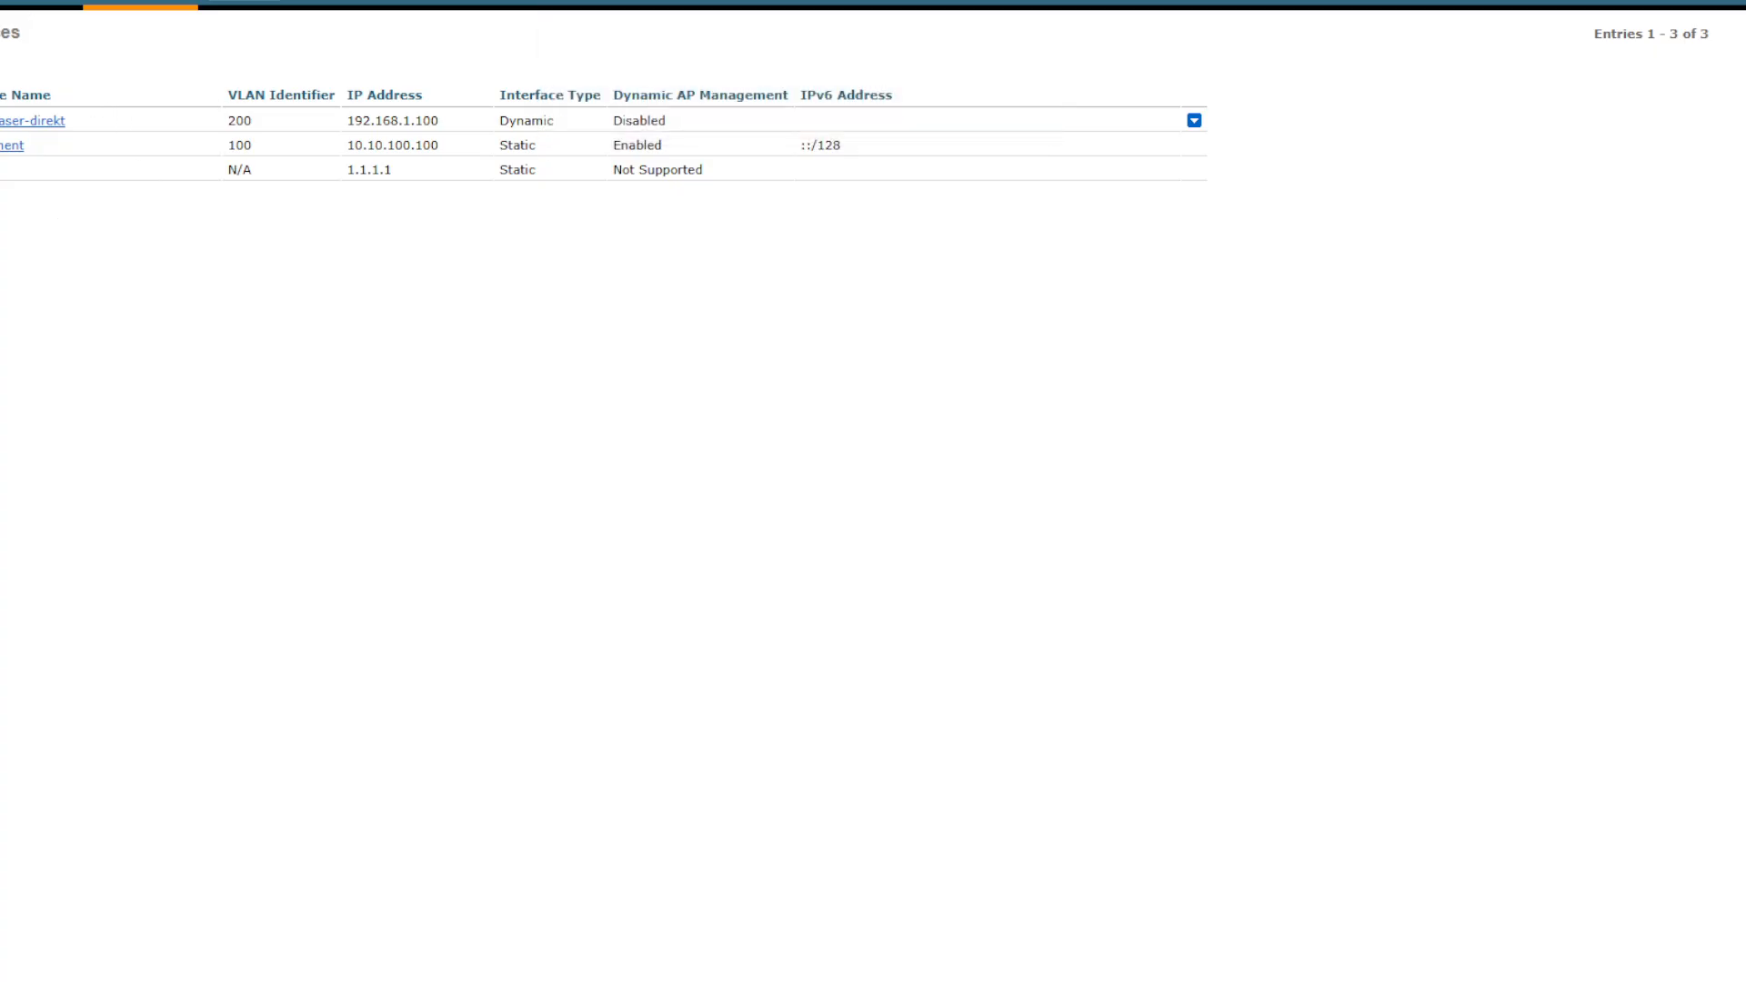
Examine the connected wireless clients from the monitoring summary and the list of configured WLANs
left_click(5, 2)
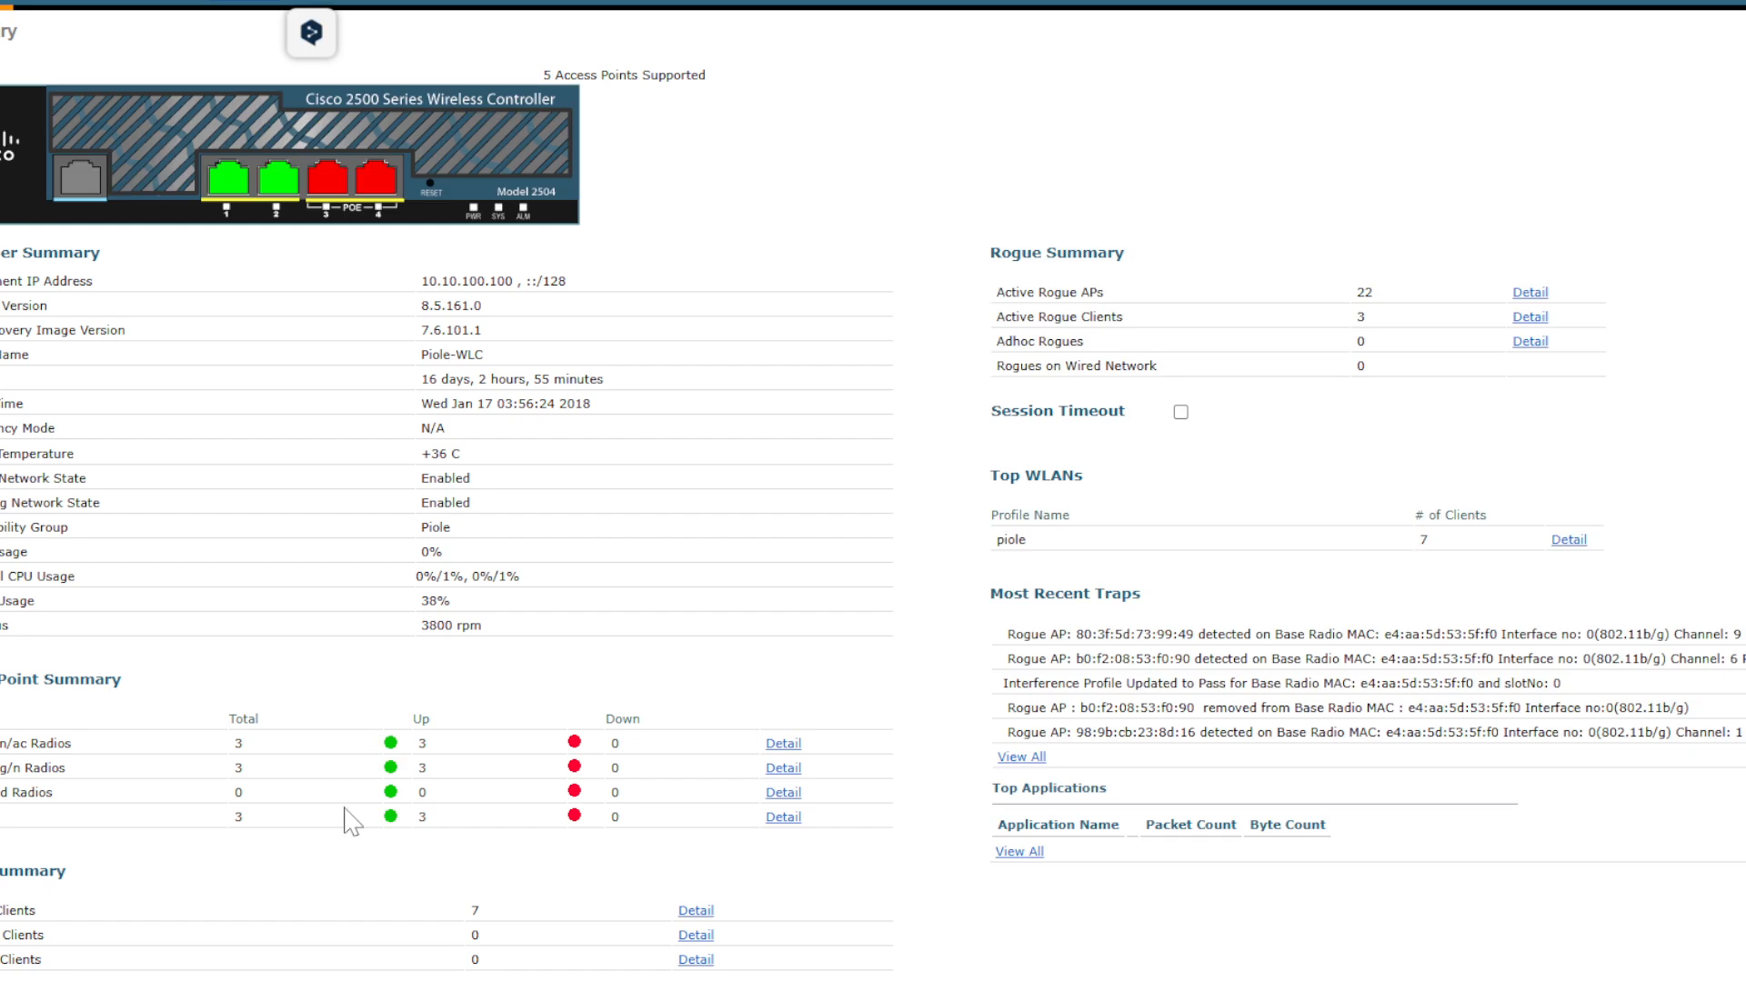
left_click(691, 912)
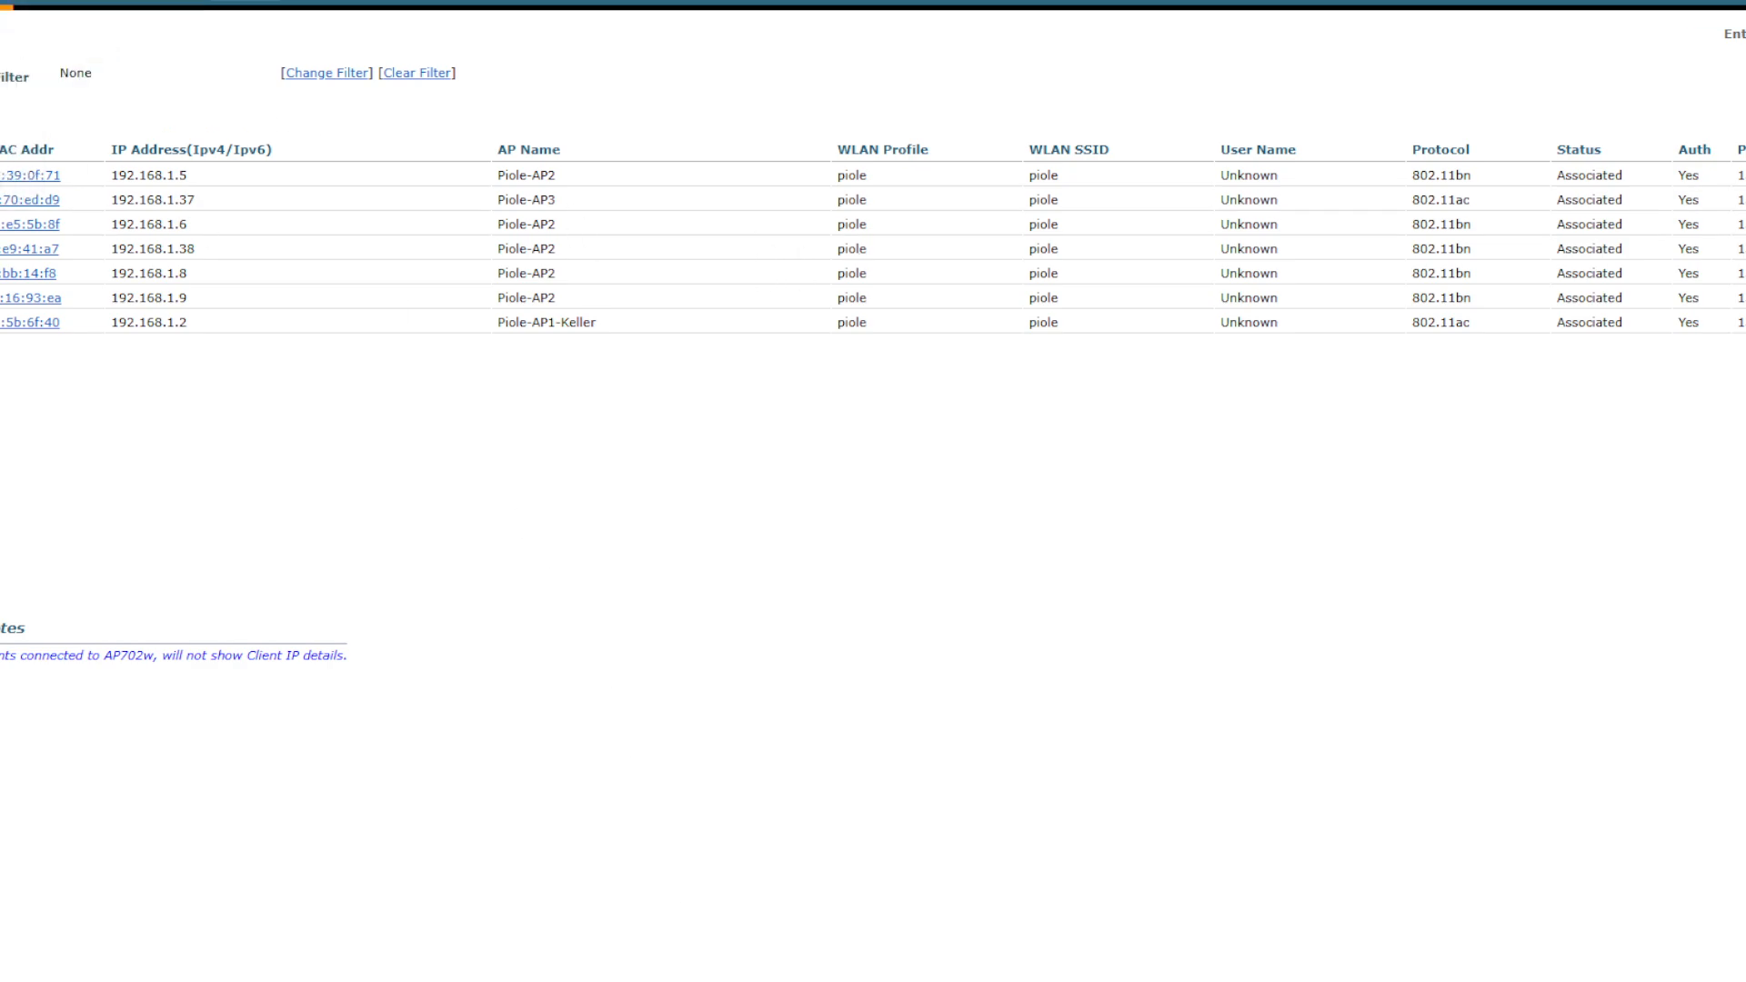
left_click(25, 4)
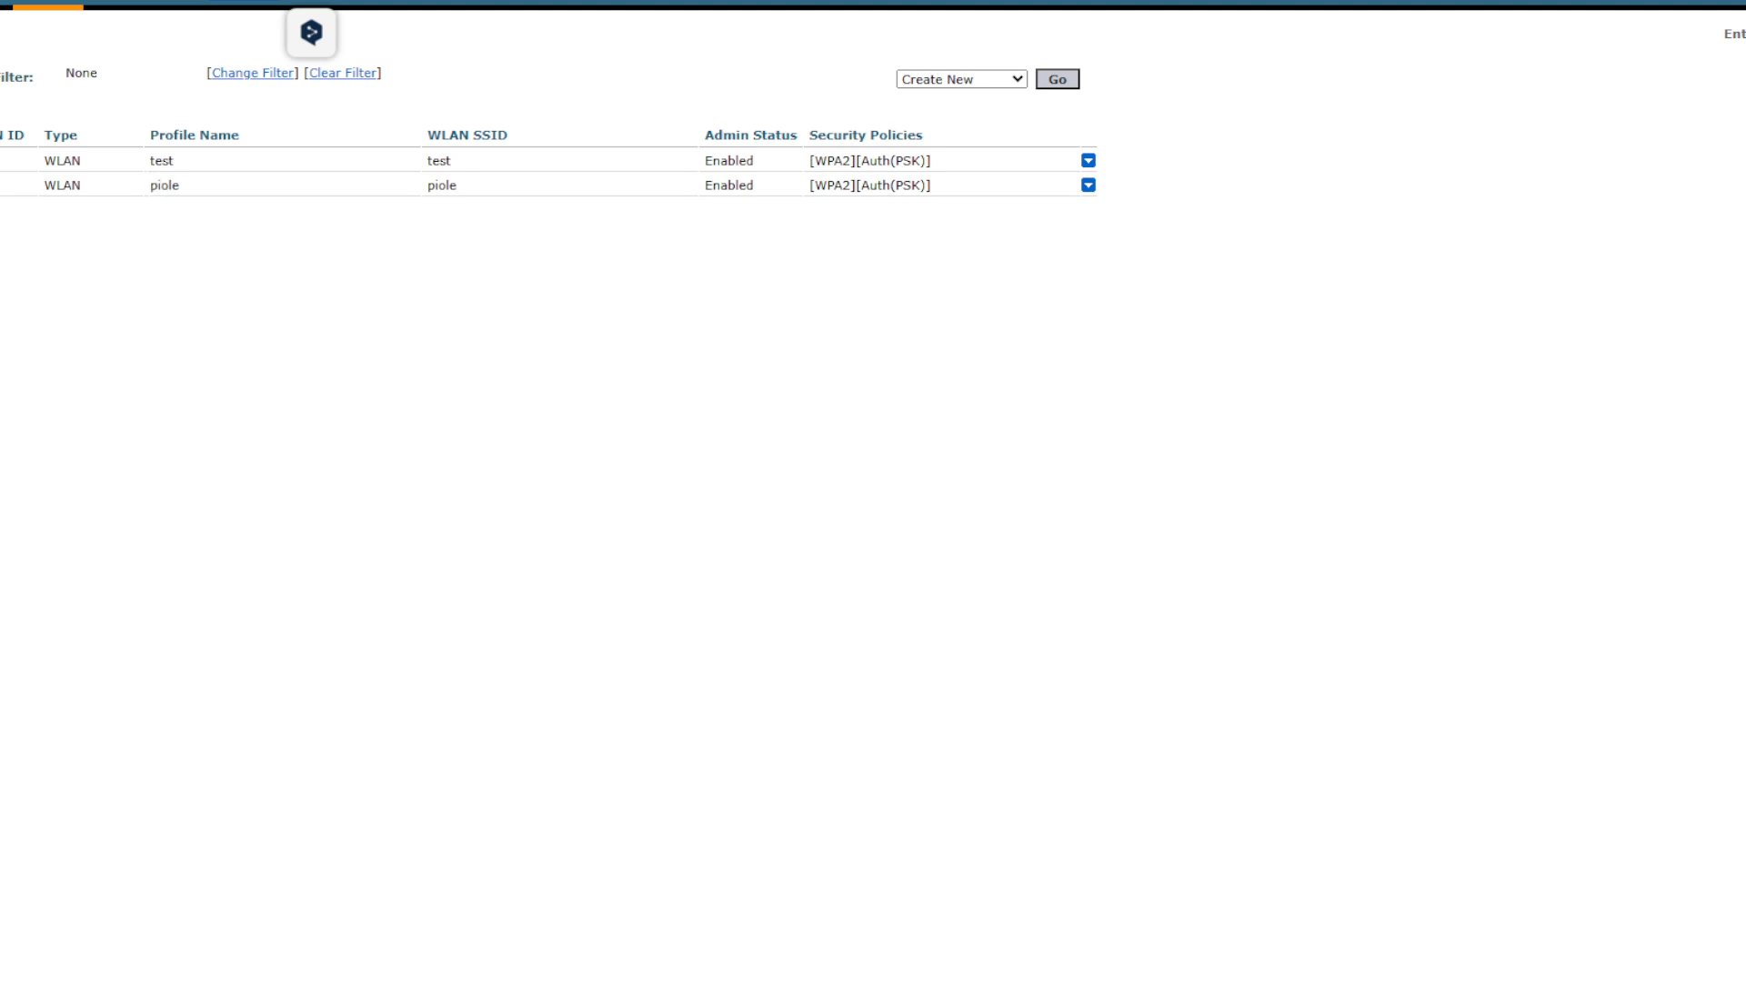
Return to the controller's interface list and try again to delete the VLAN 200 interface de-glas-faser-direkt
left_click(136, 5)
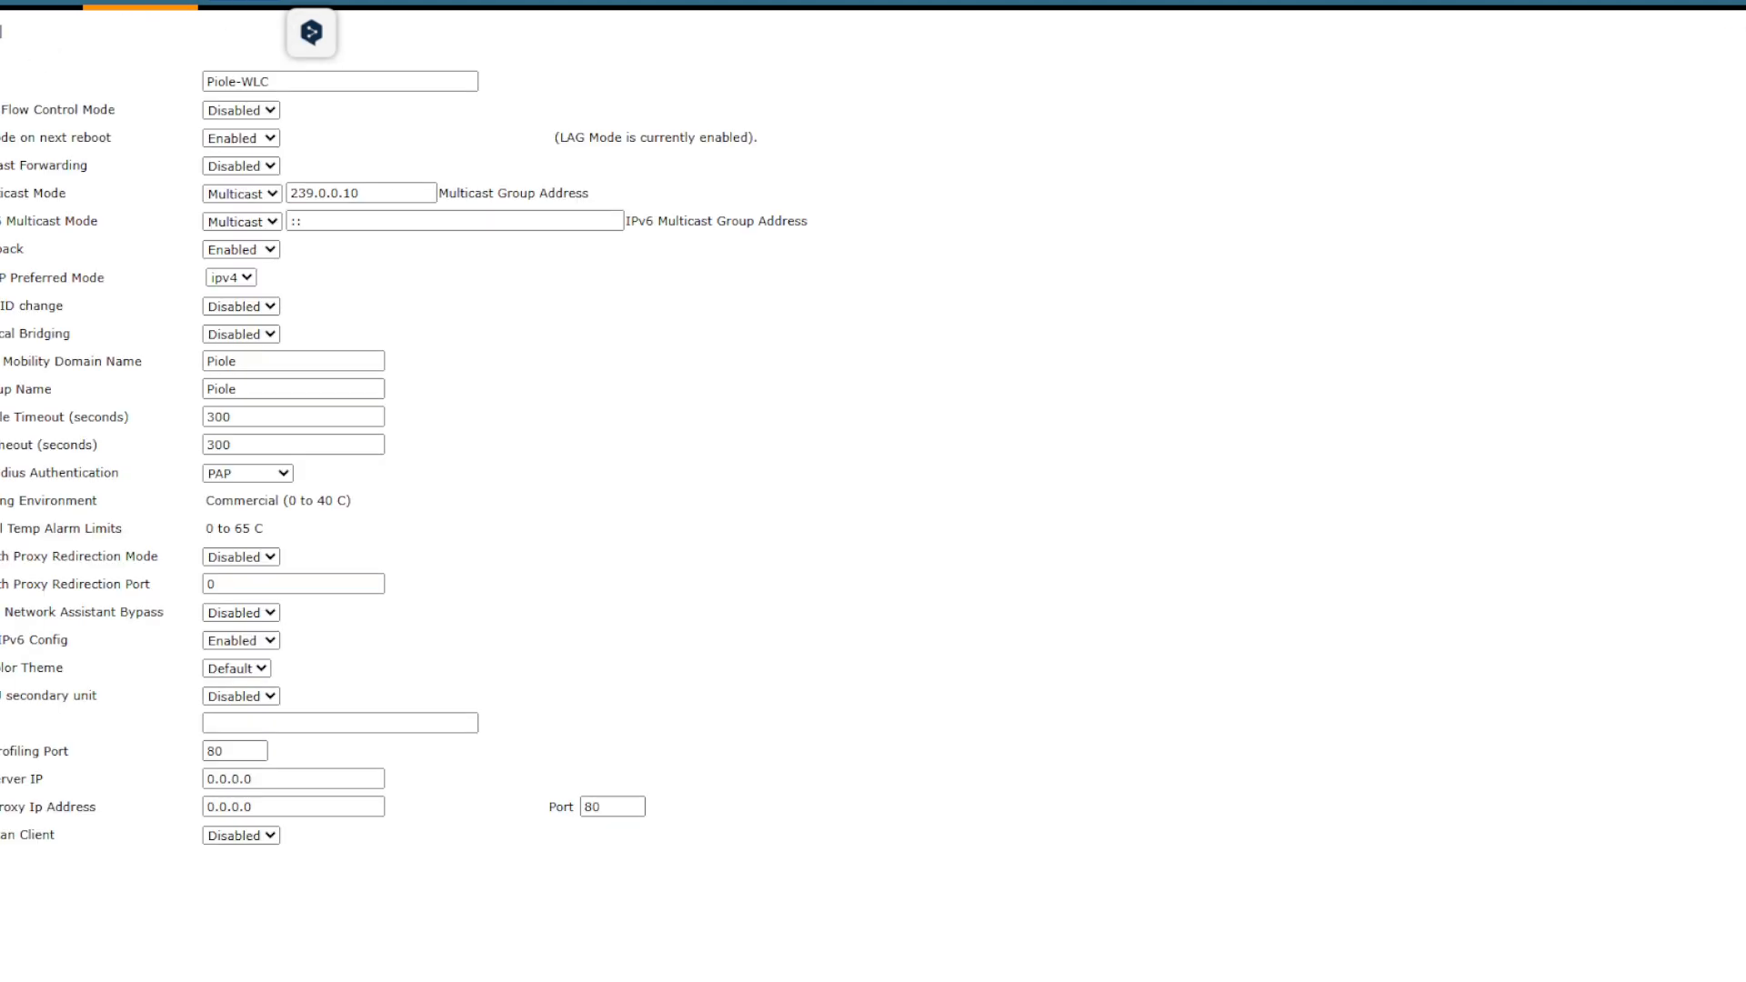
left_click(2, 145)
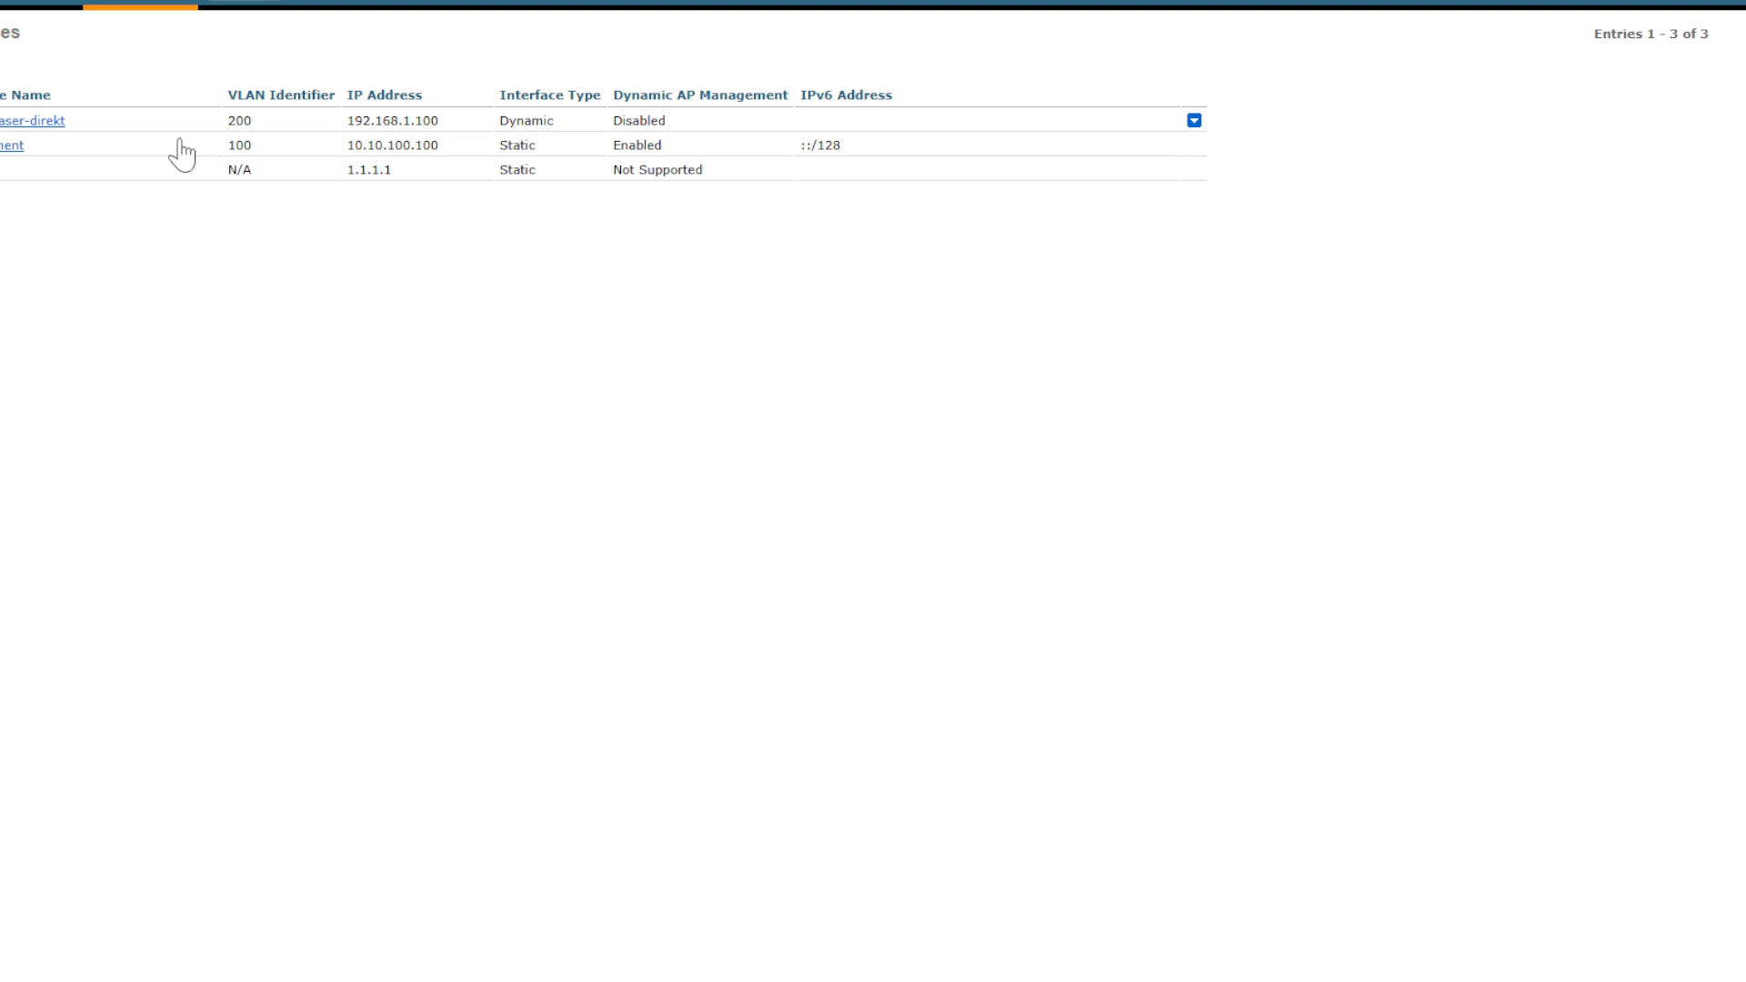
left_click(1191, 121)
left_click(1209, 131)
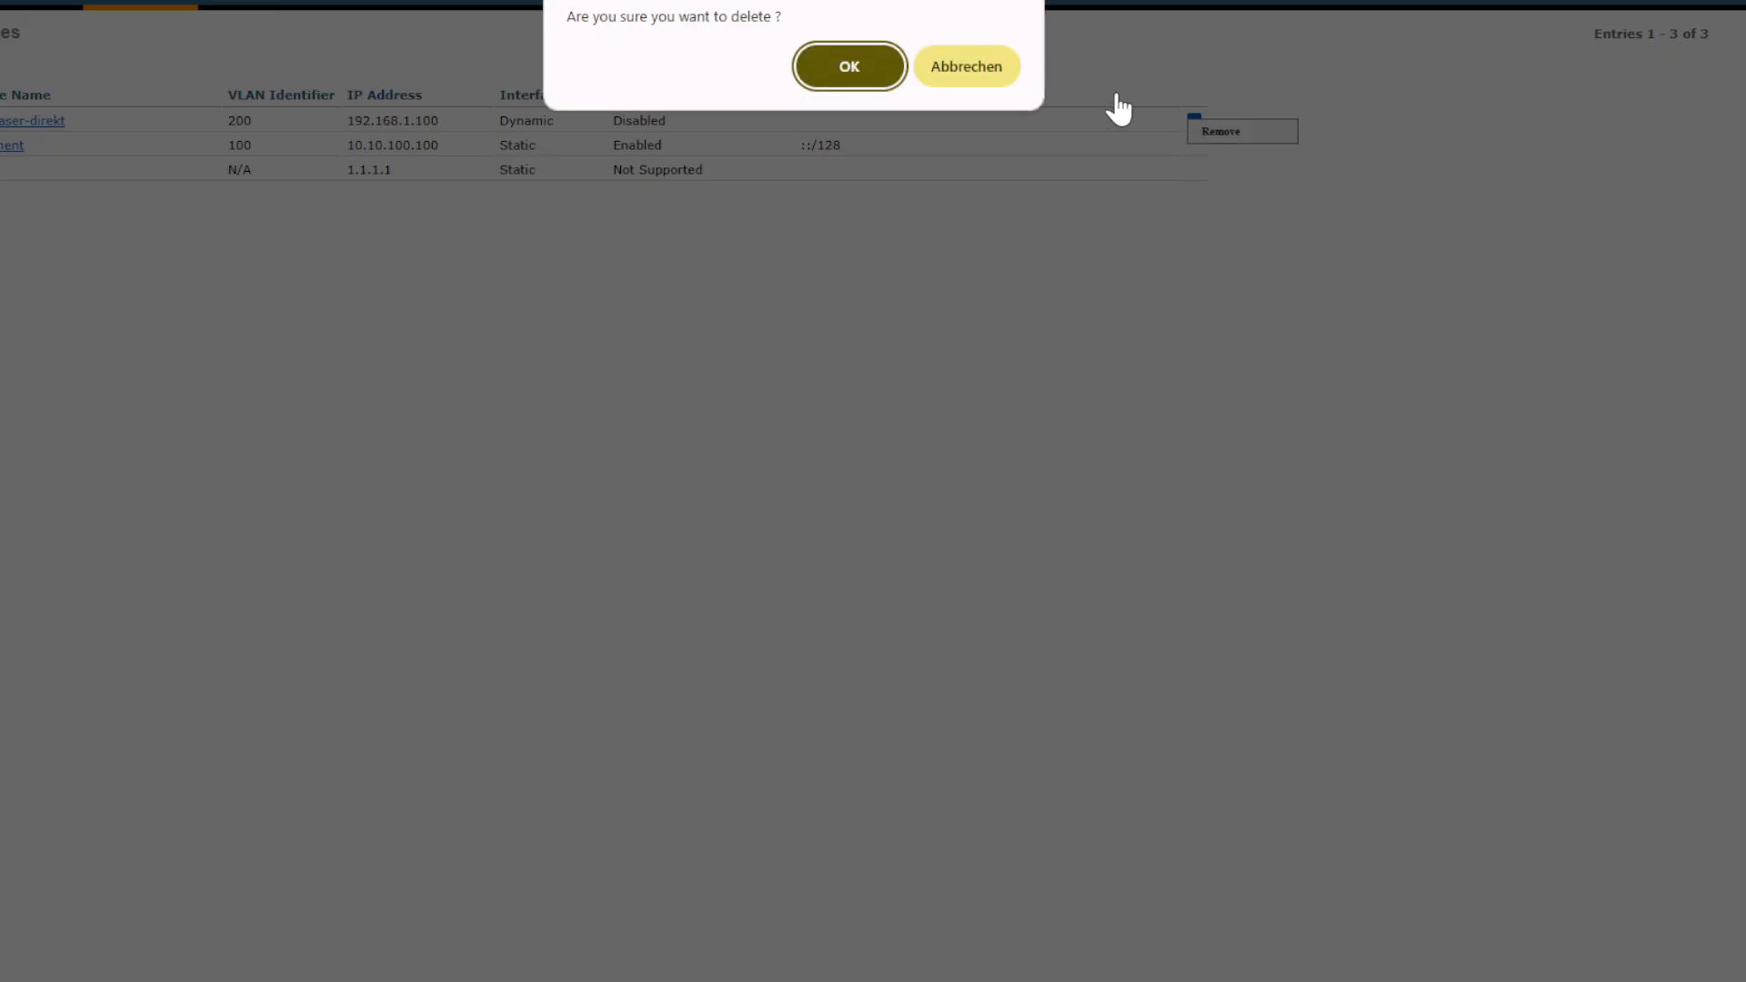
left_click(850, 71)
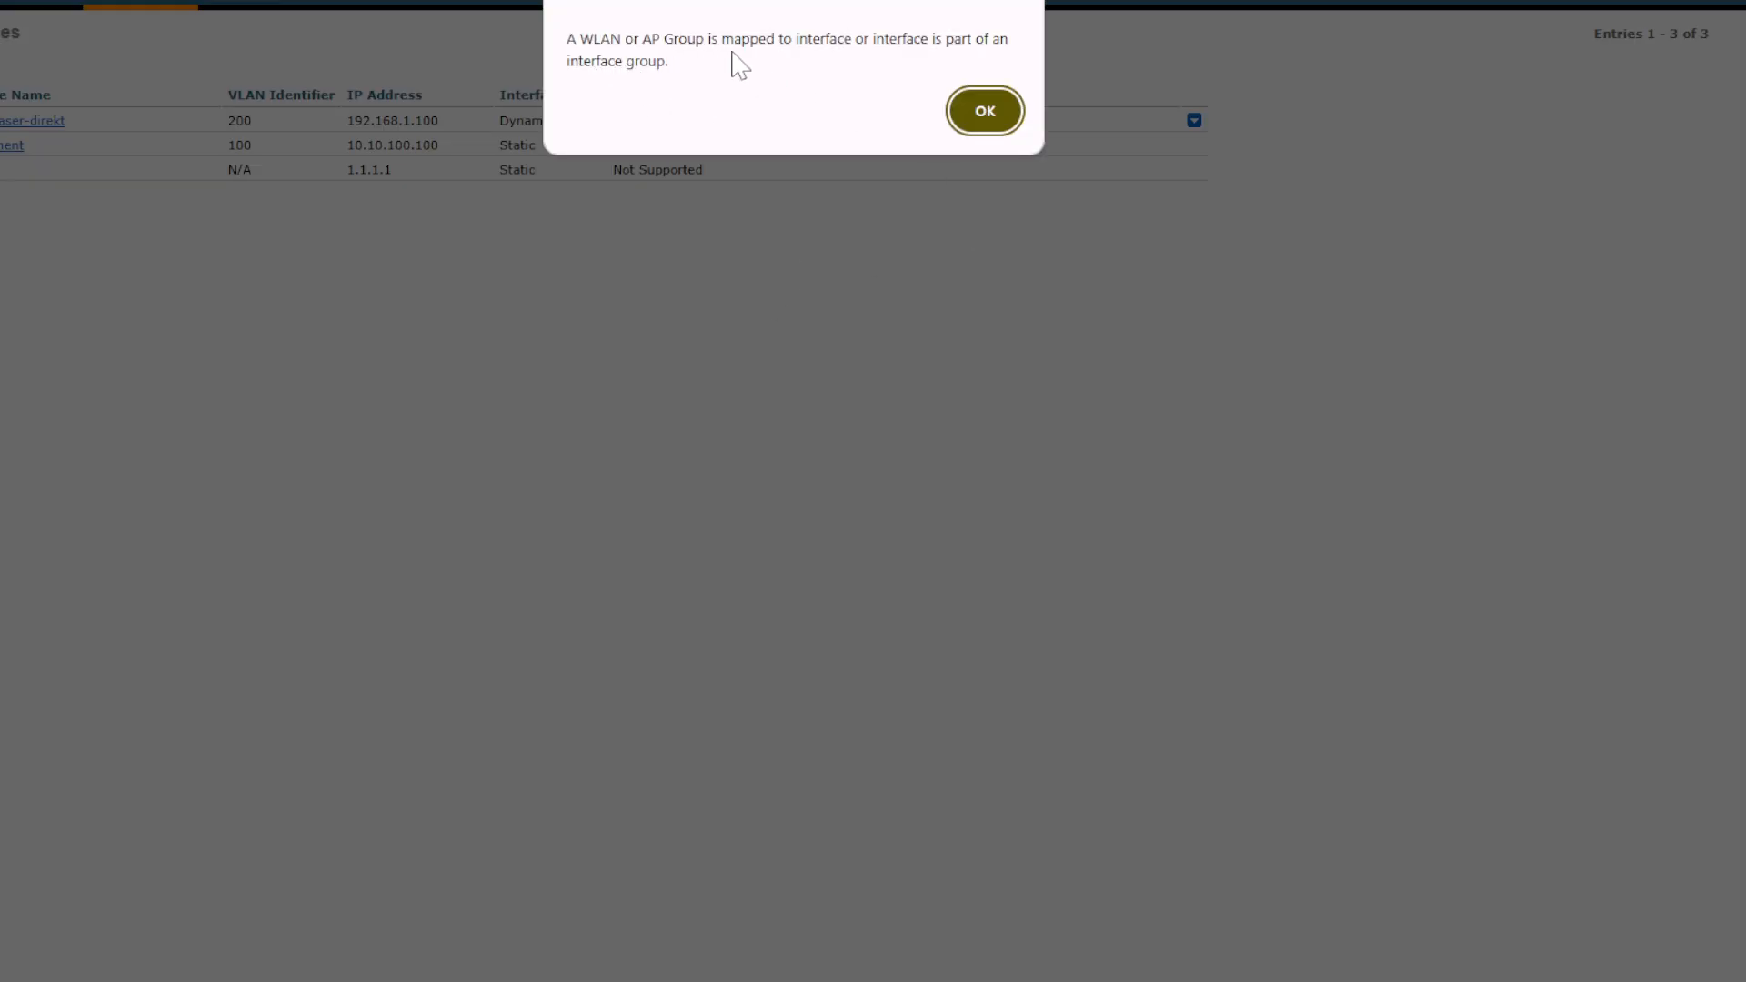
left_click(986, 110)
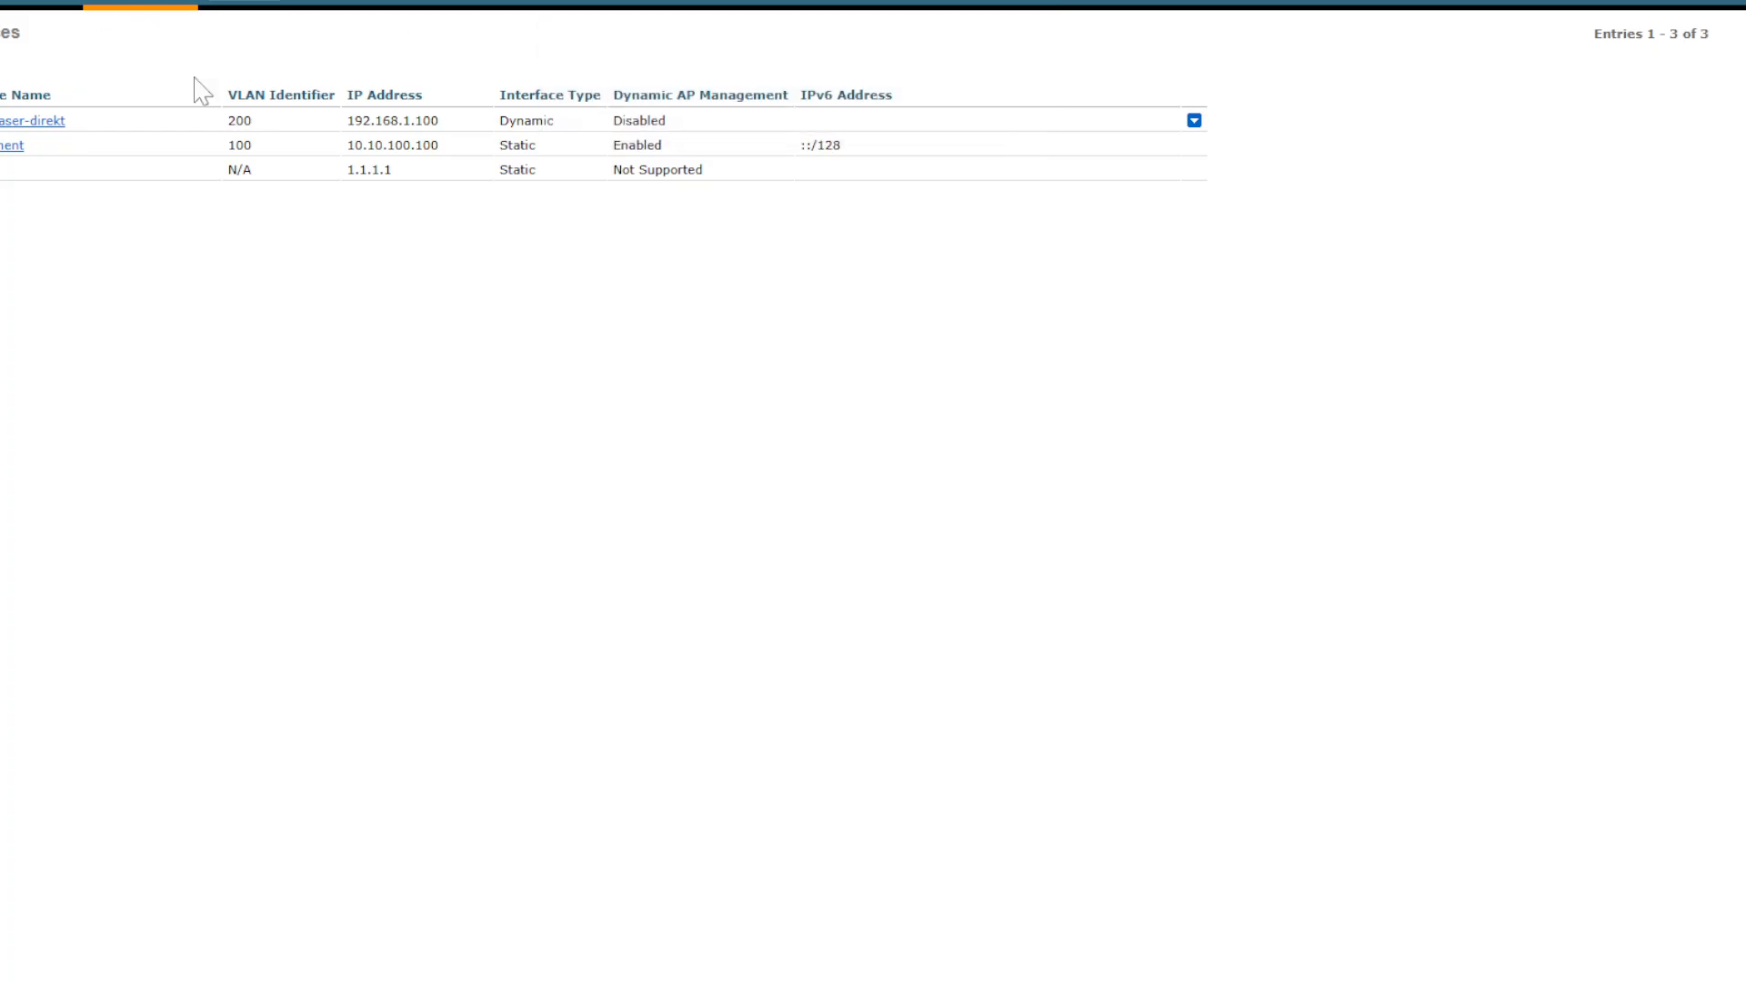
Assign the piole WLAN to the management interface and apply the change
left_click(246, 7)
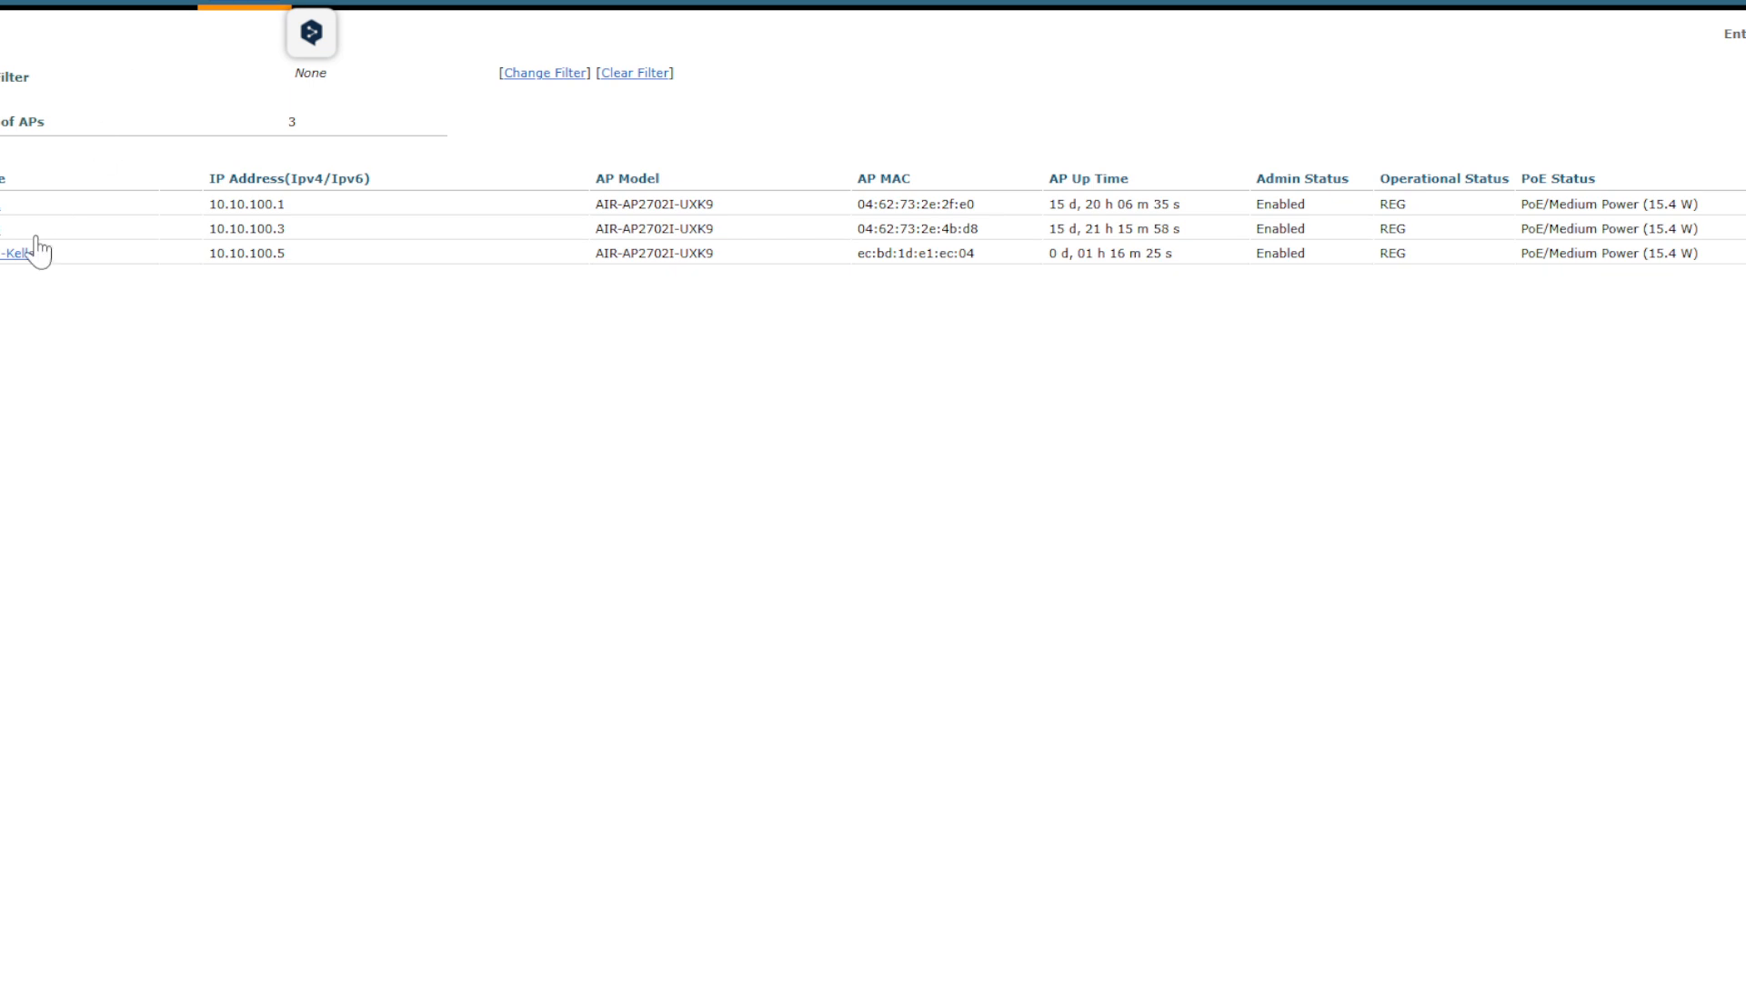
left_click(64, 10)
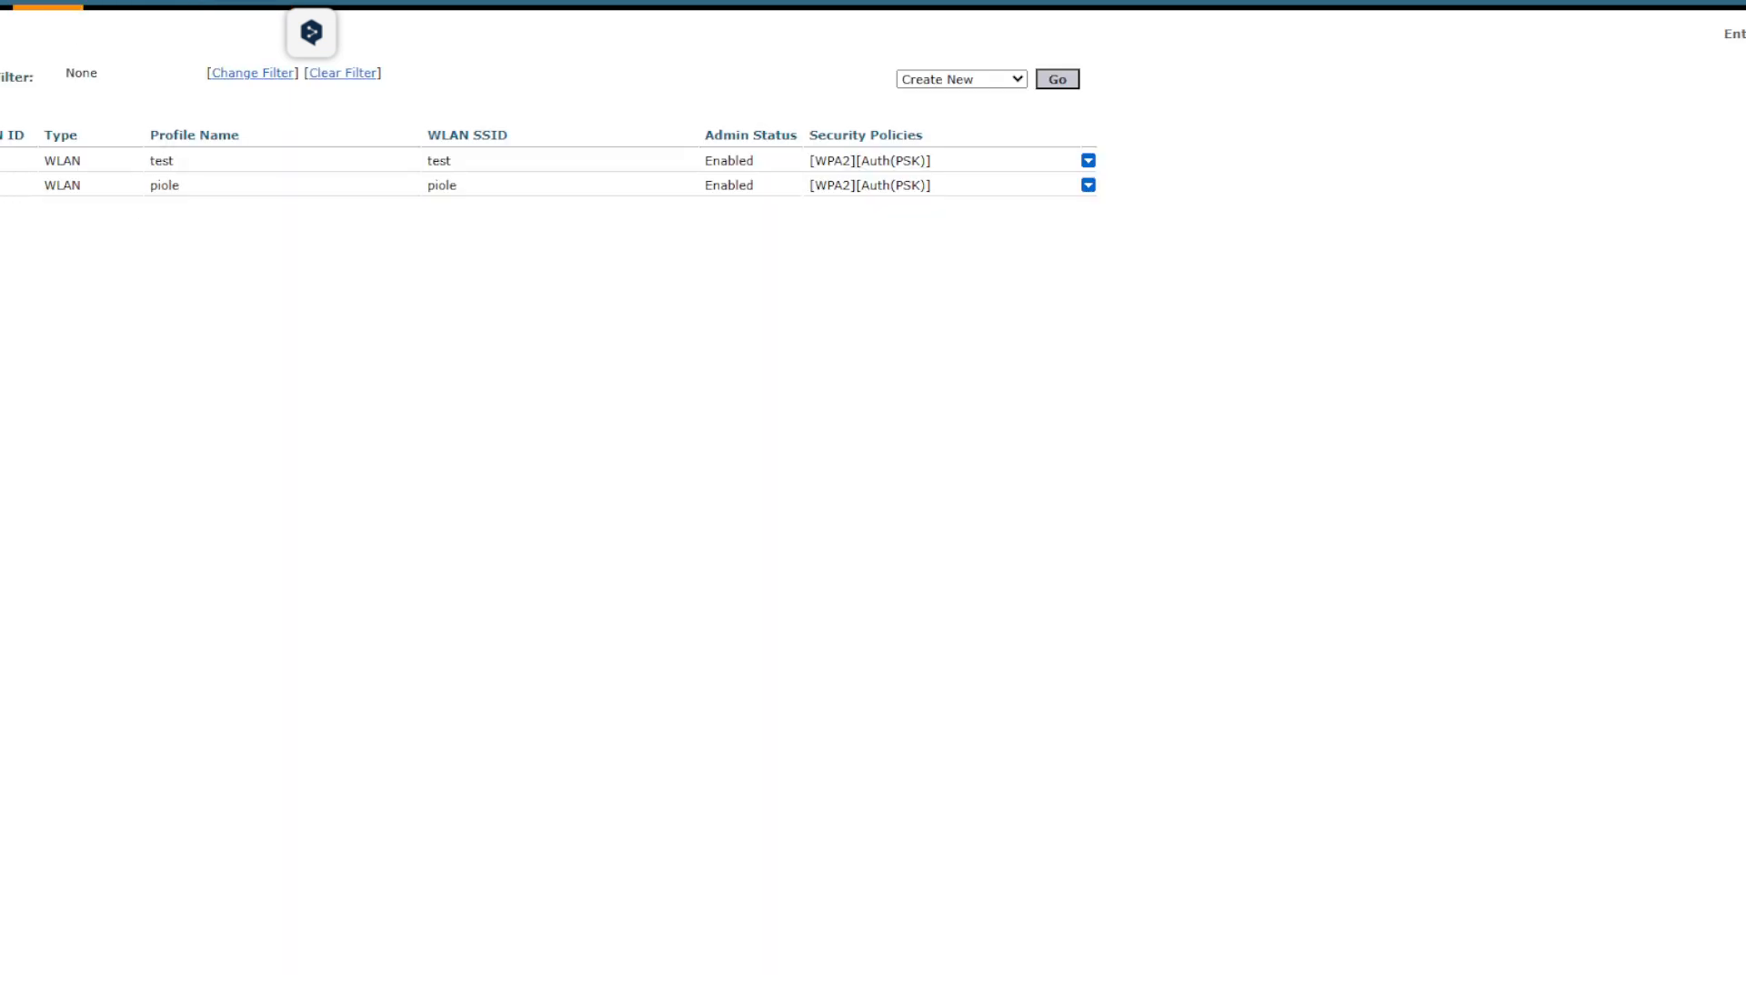
left_click(3, 185)
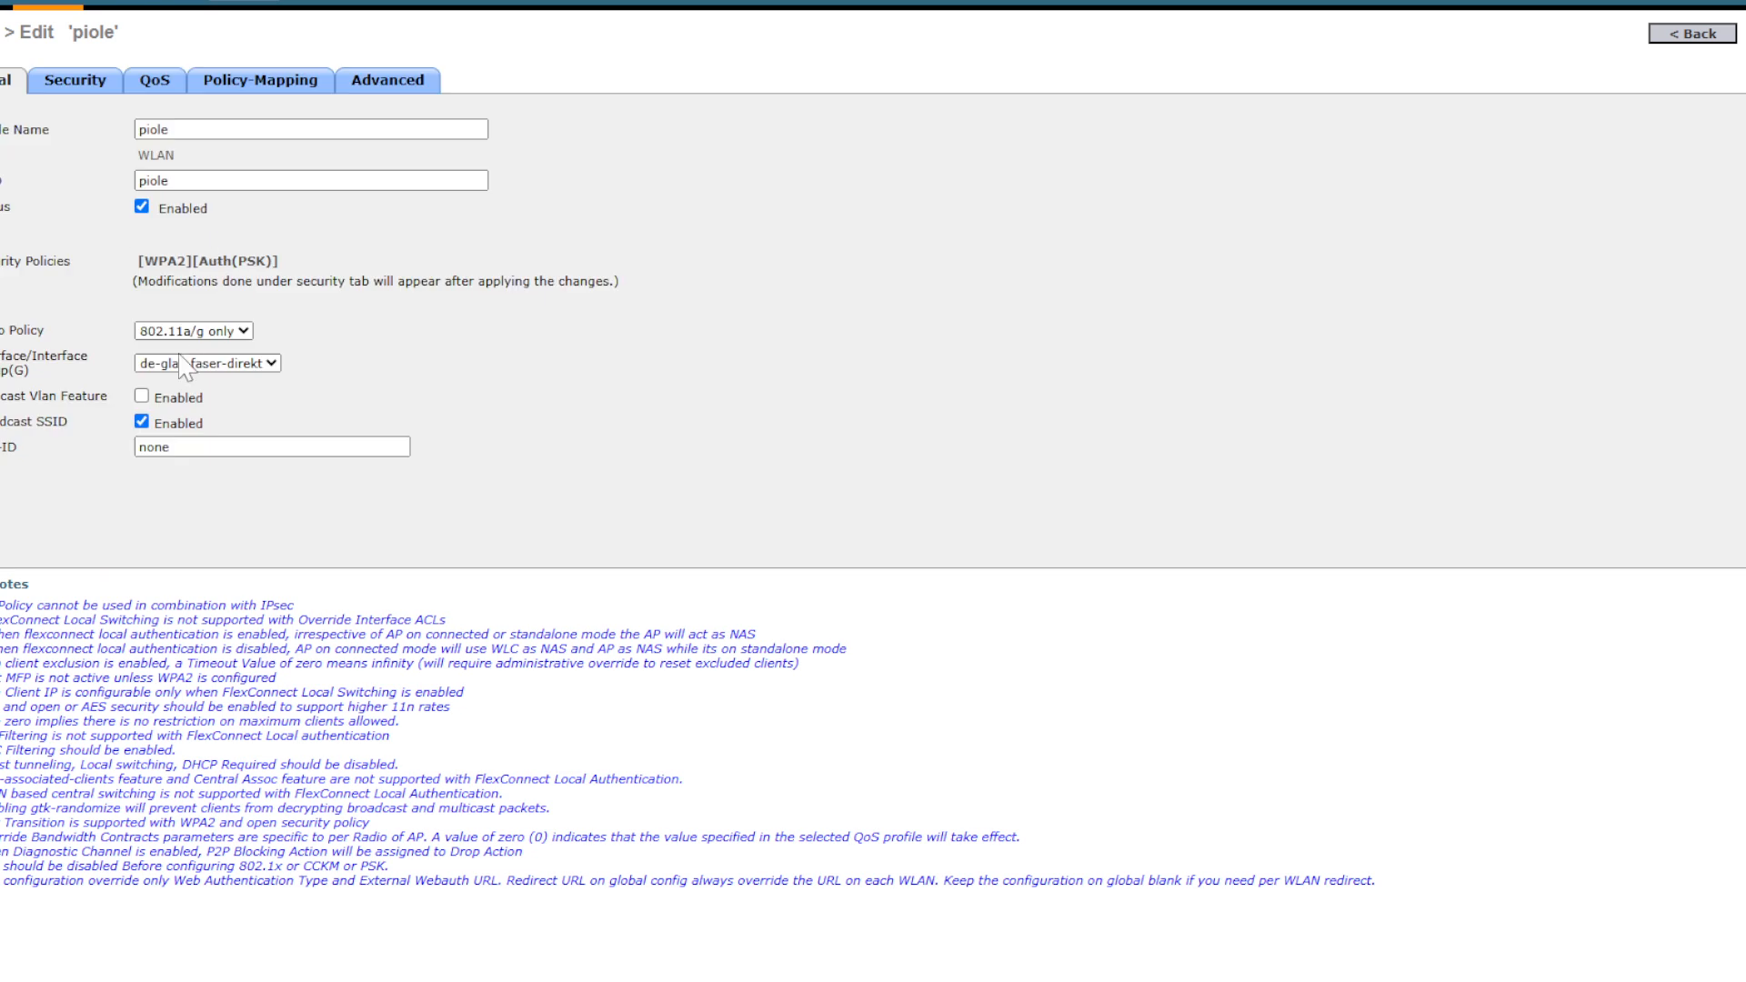
left_click(254, 364)
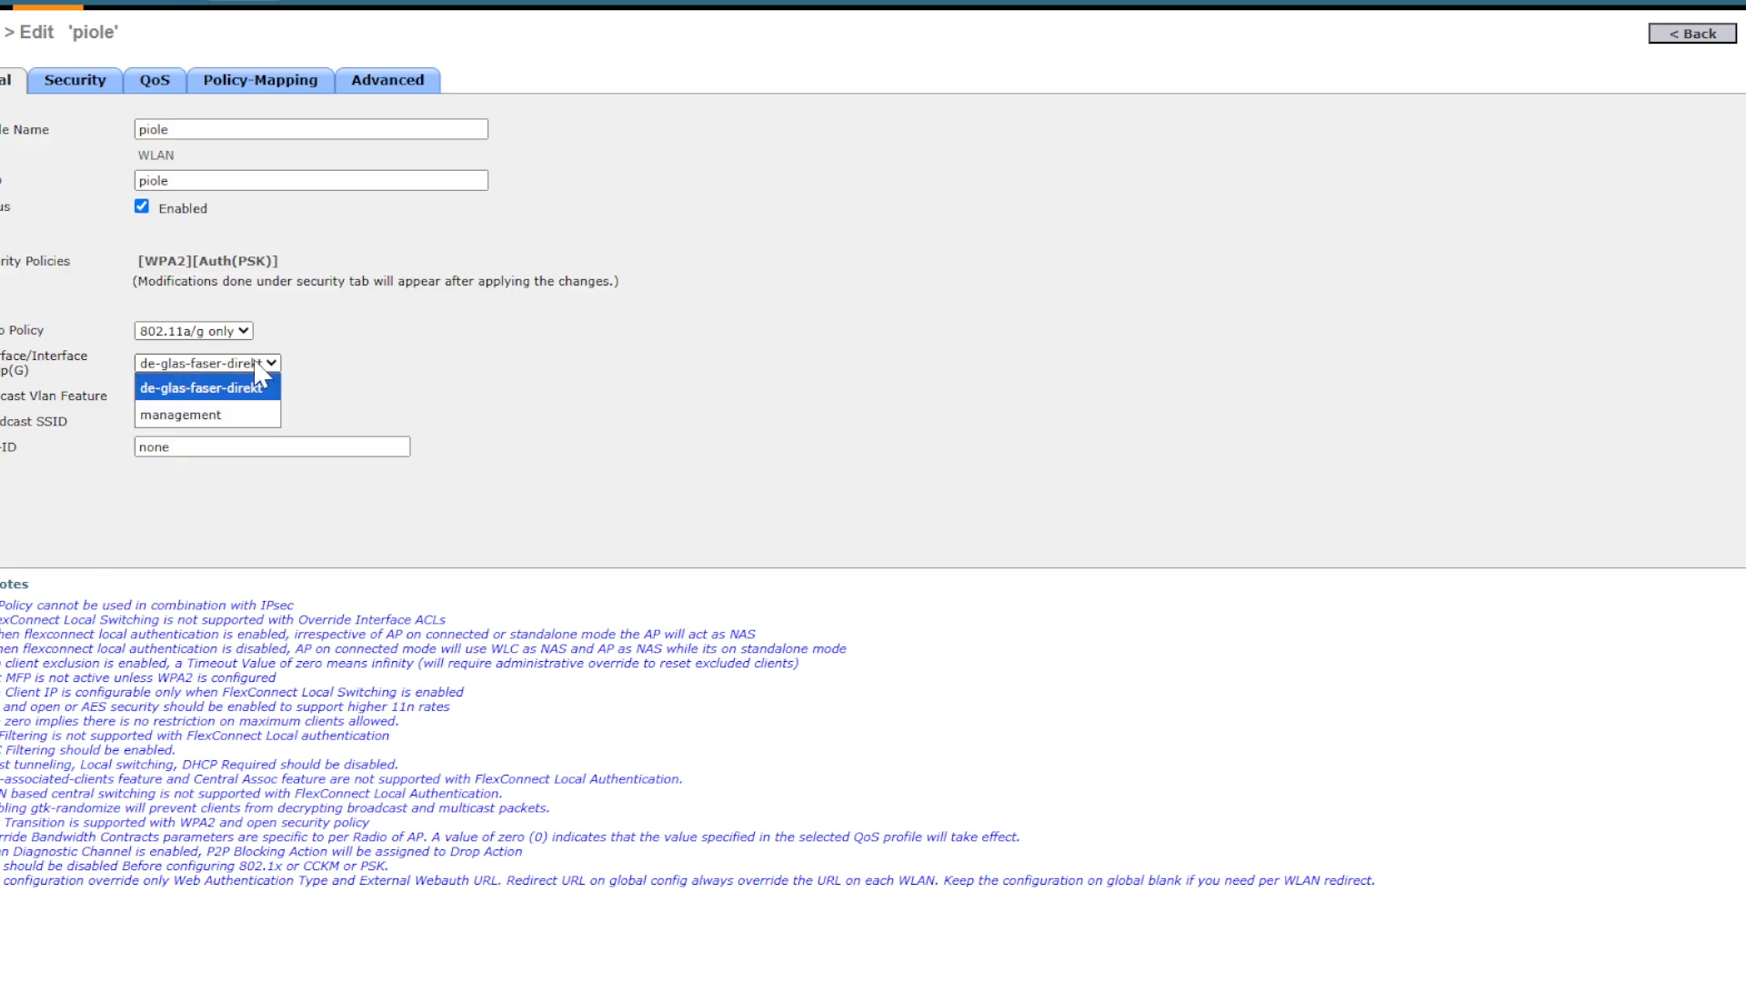
left_click(202, 415)
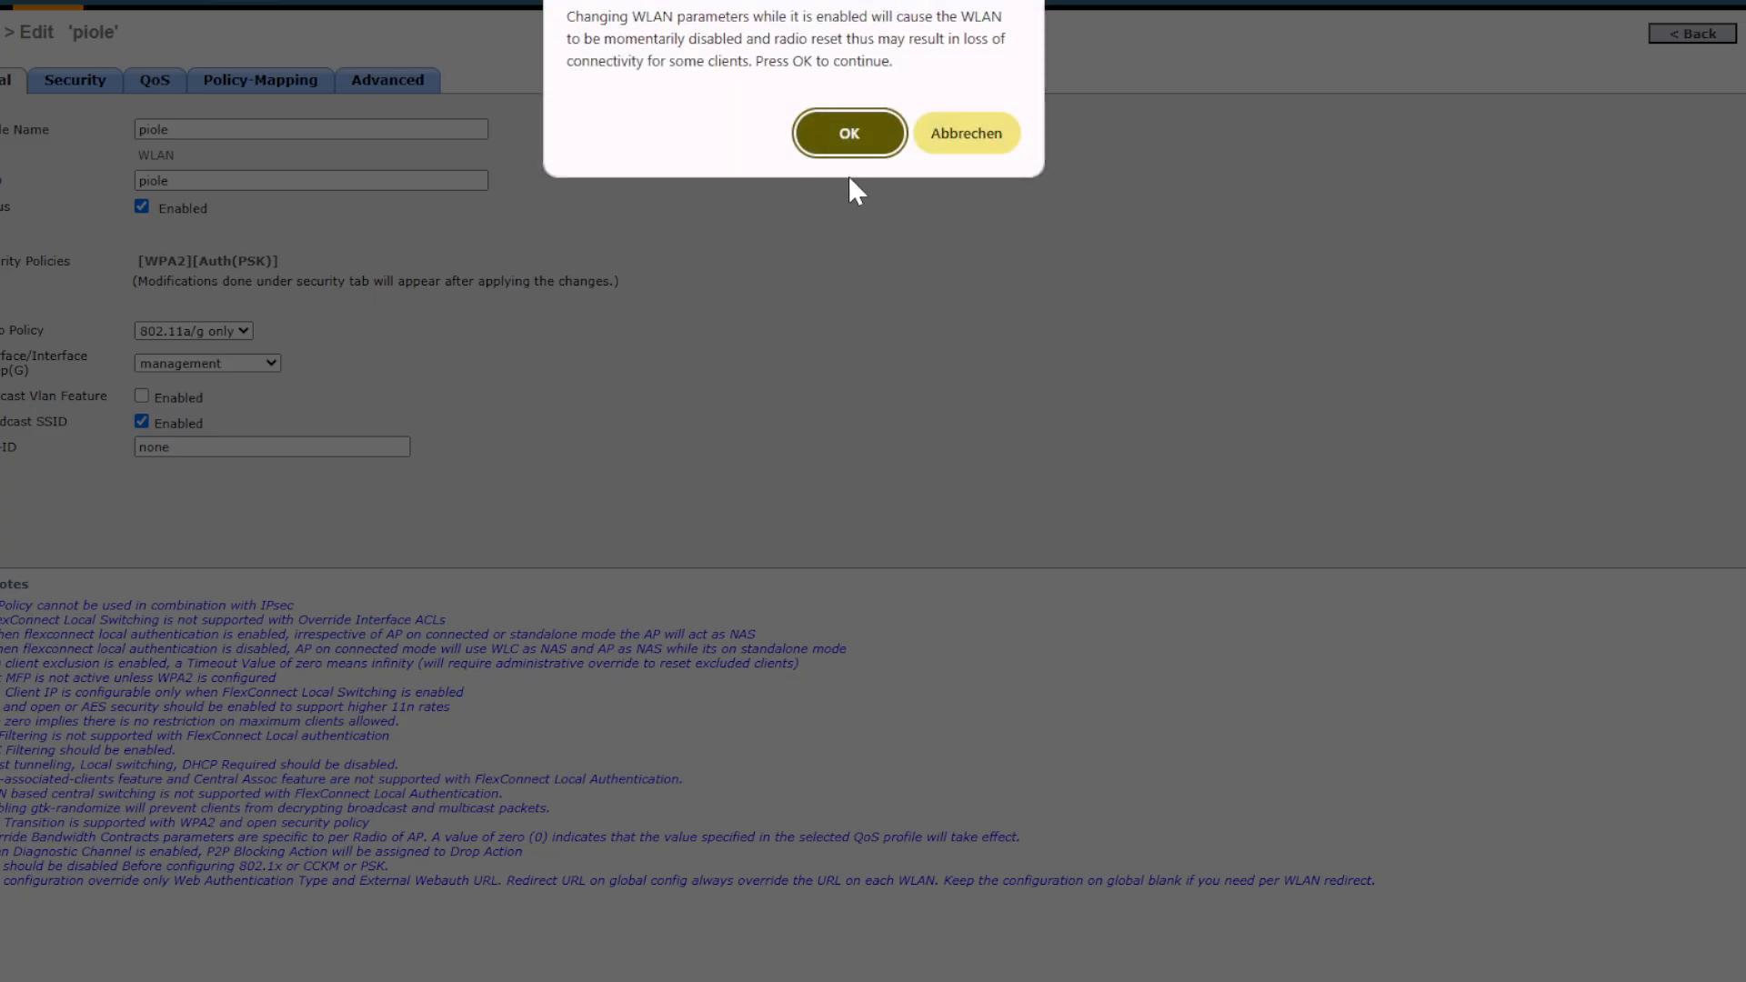
left_click(850, 128)
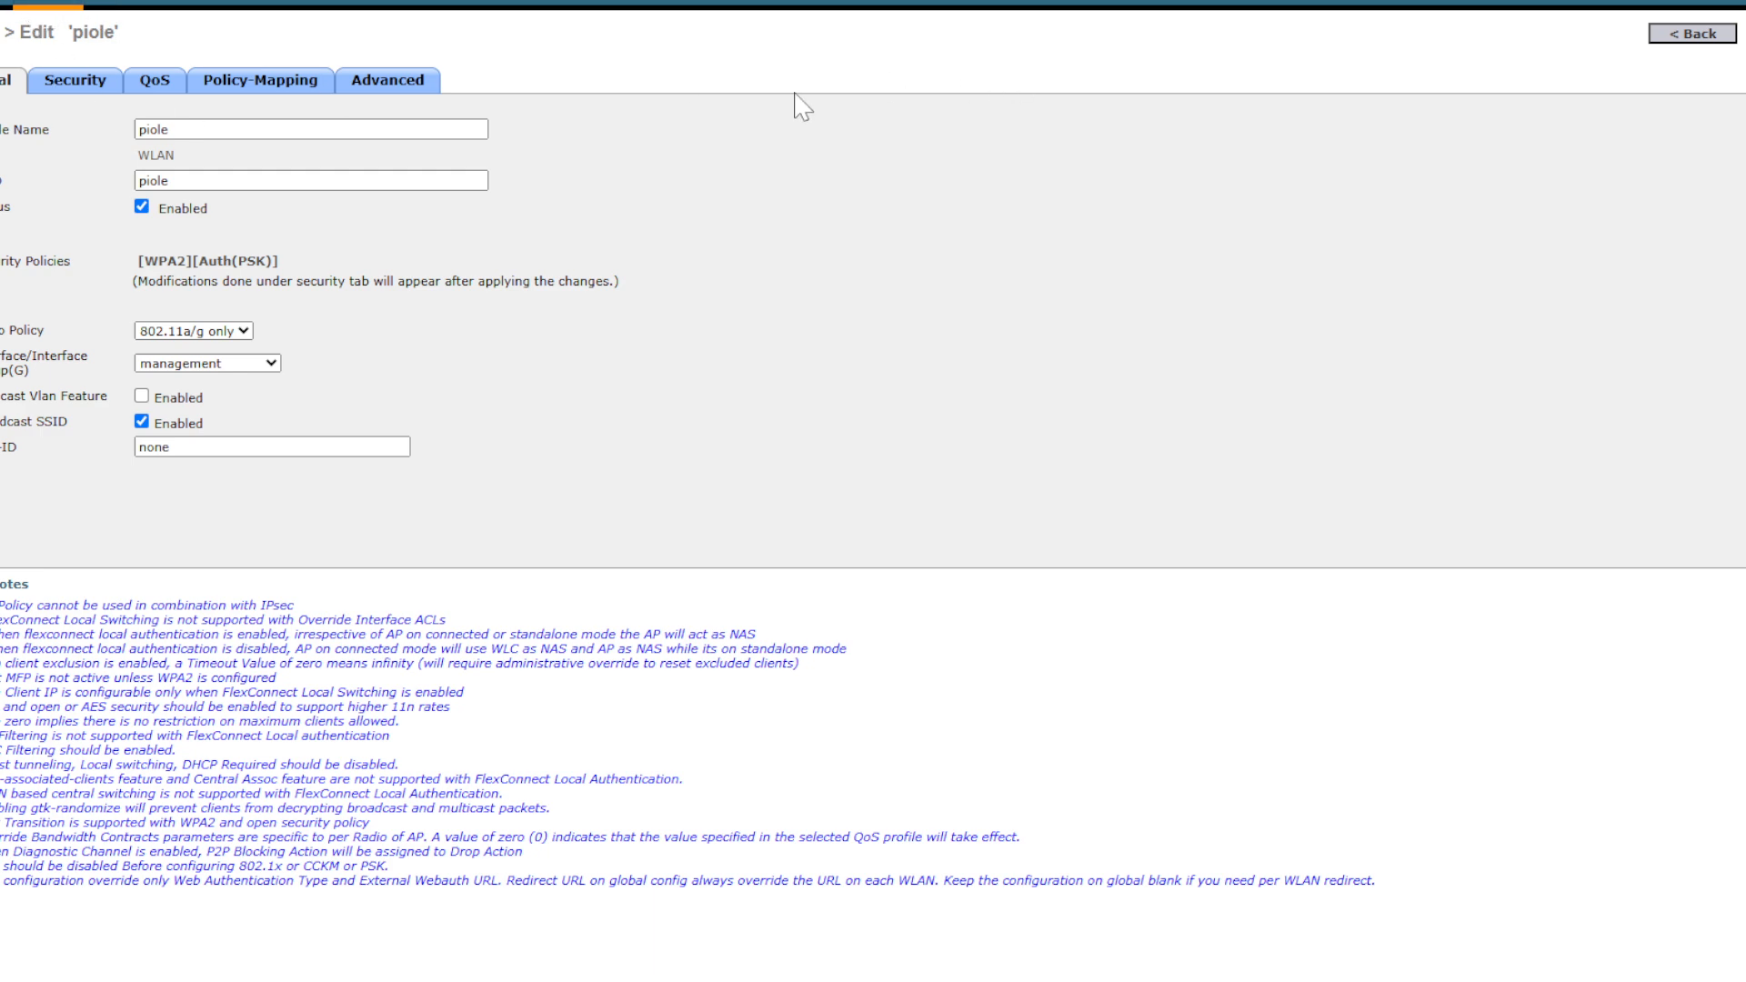
Remove the piole and test WLANs from the controller's WLAN list
left_click(3, 3)
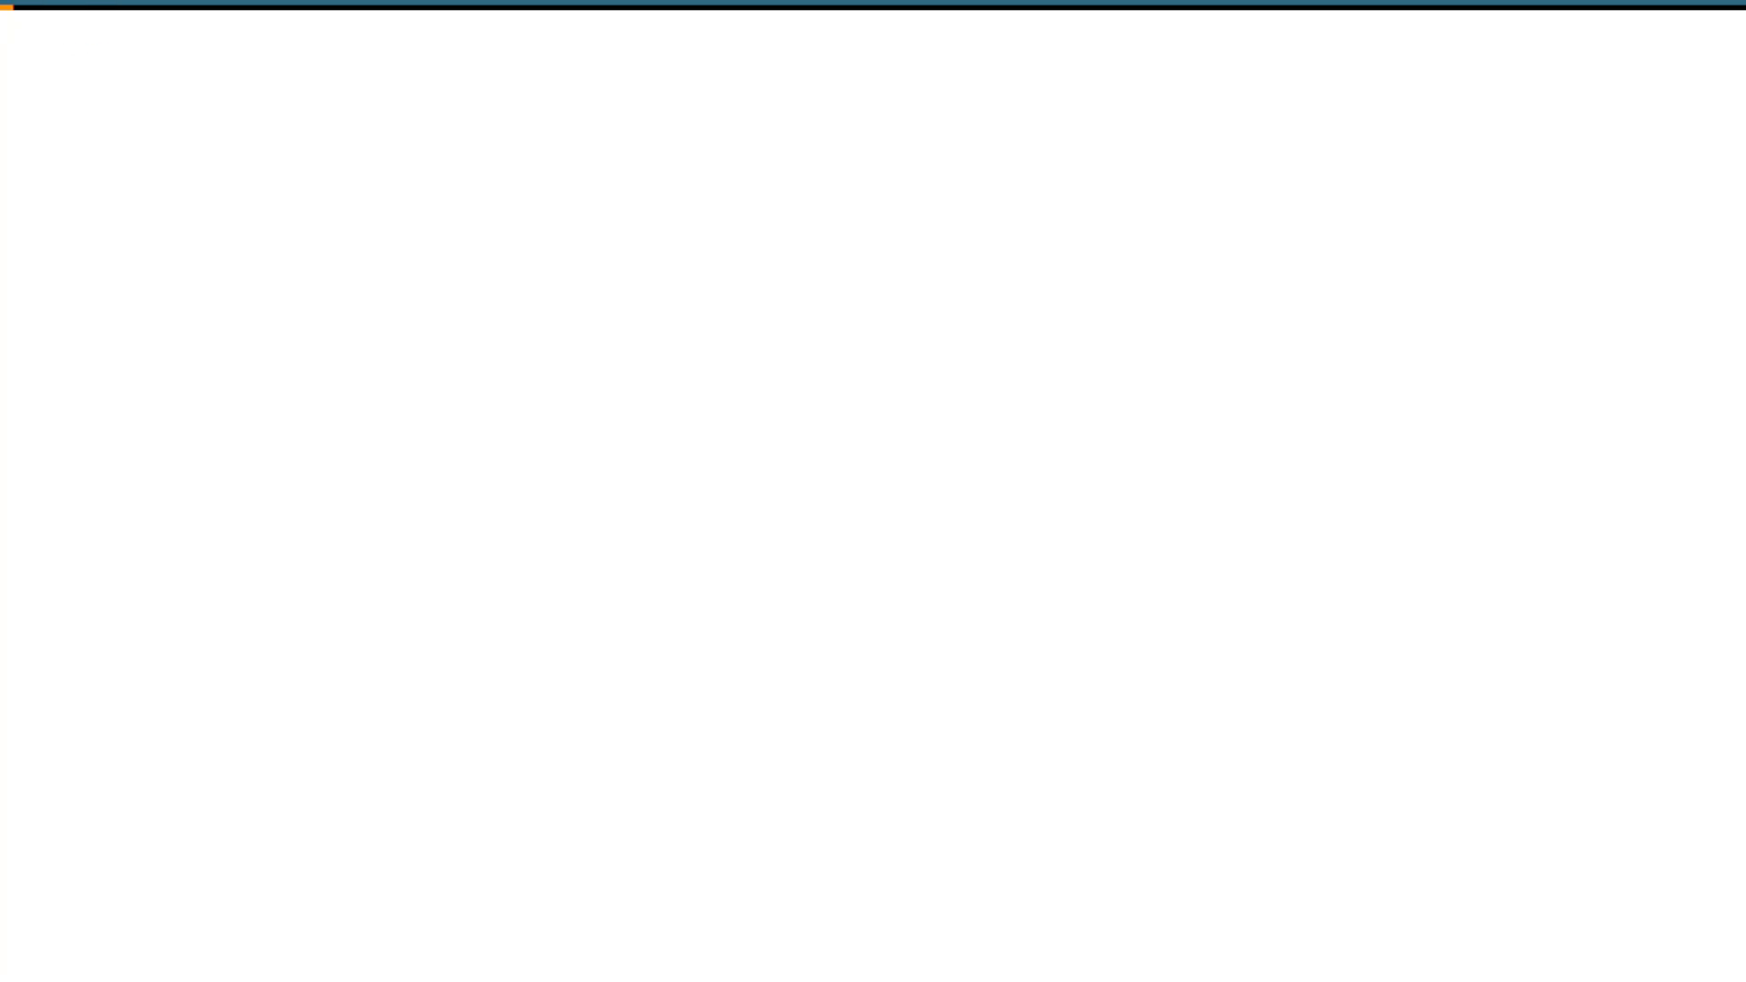
left_click(55, 3)
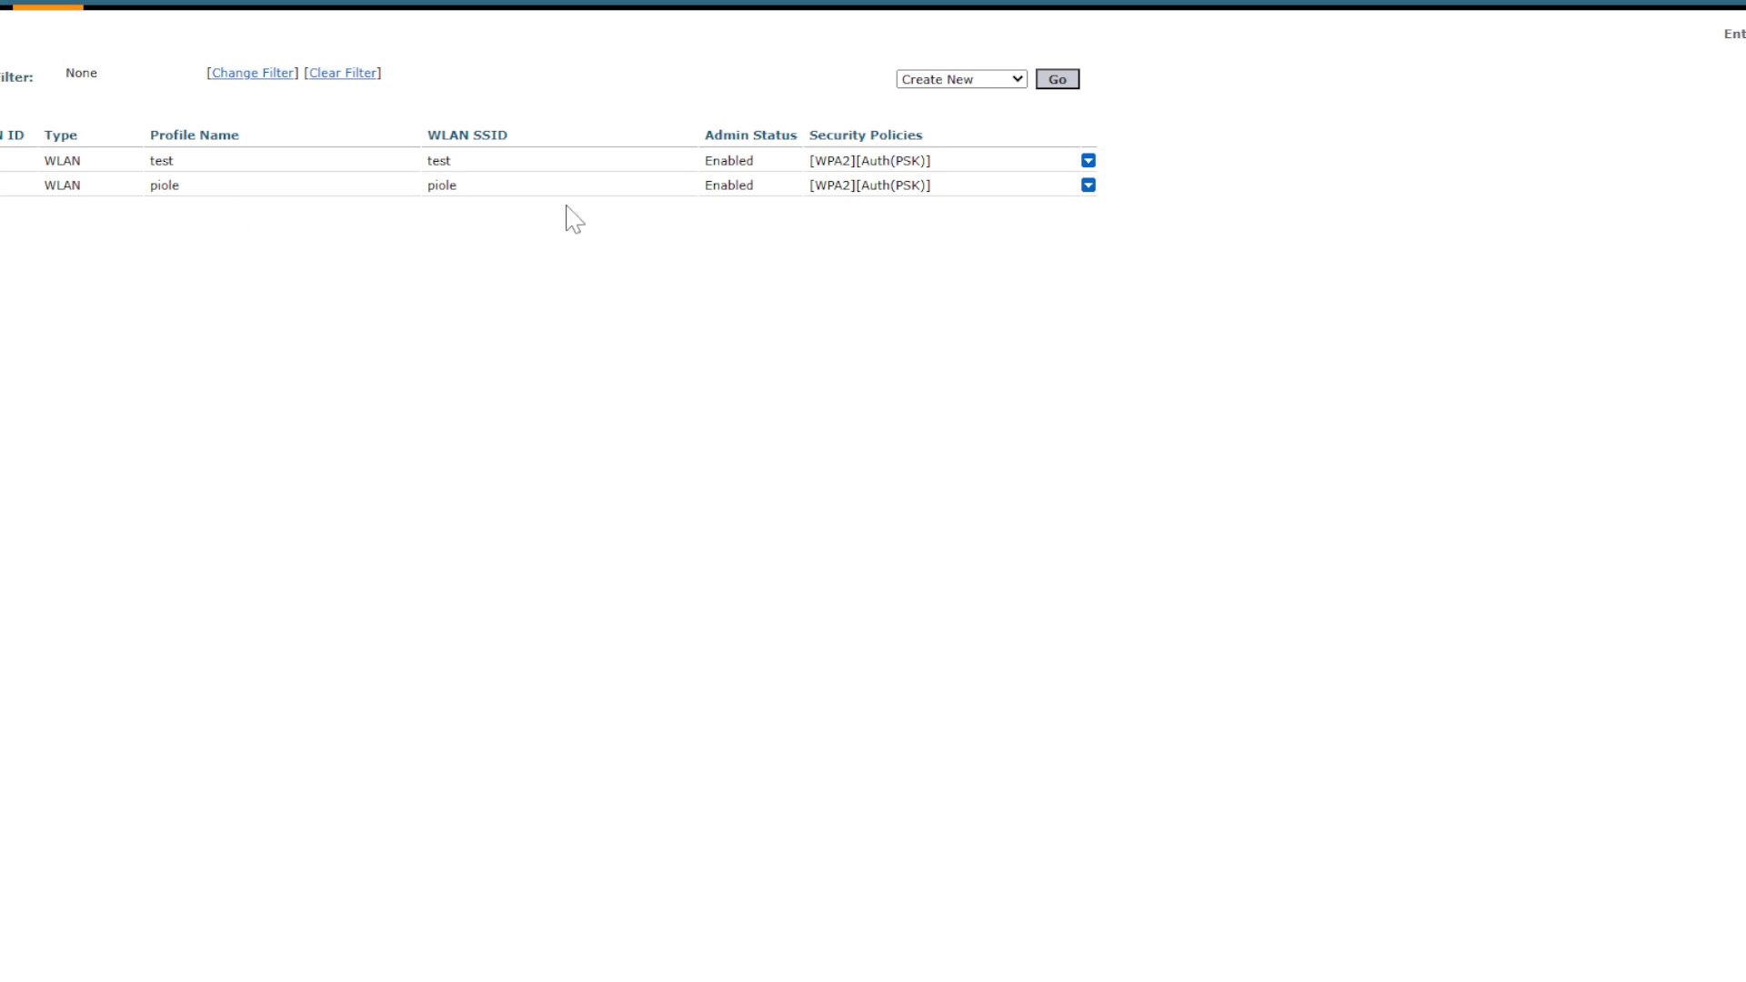
left_click(1110, 196)
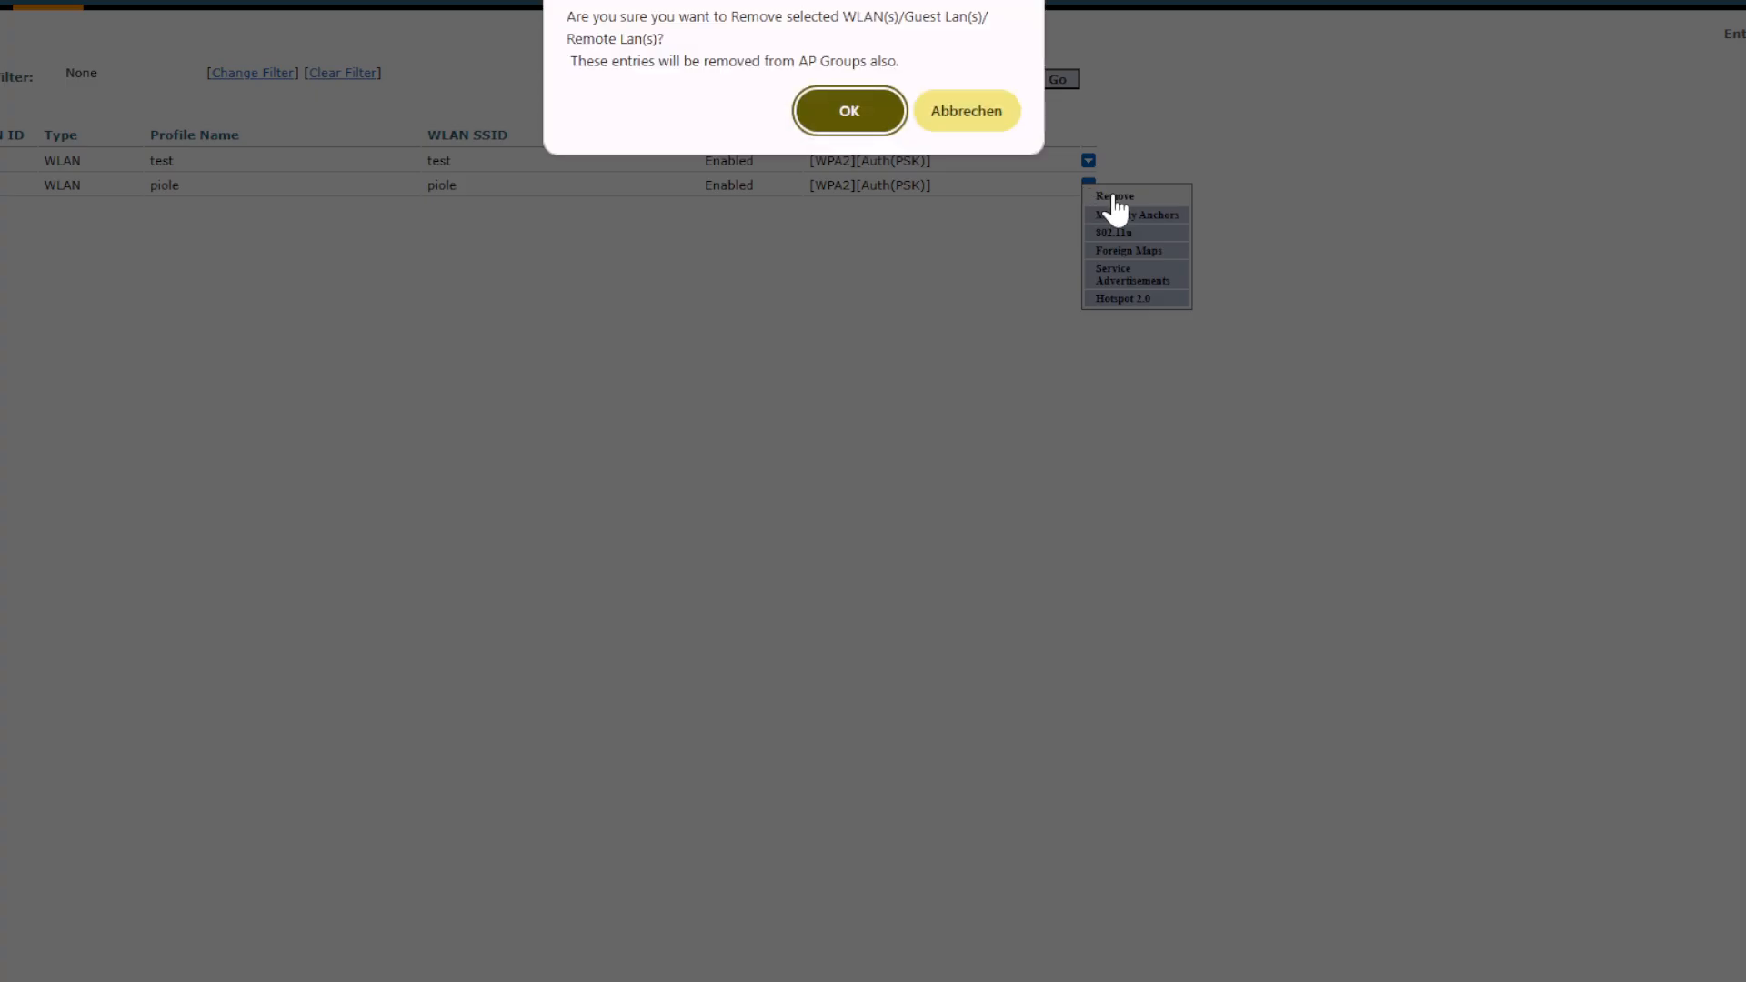
left_click(849, 111)
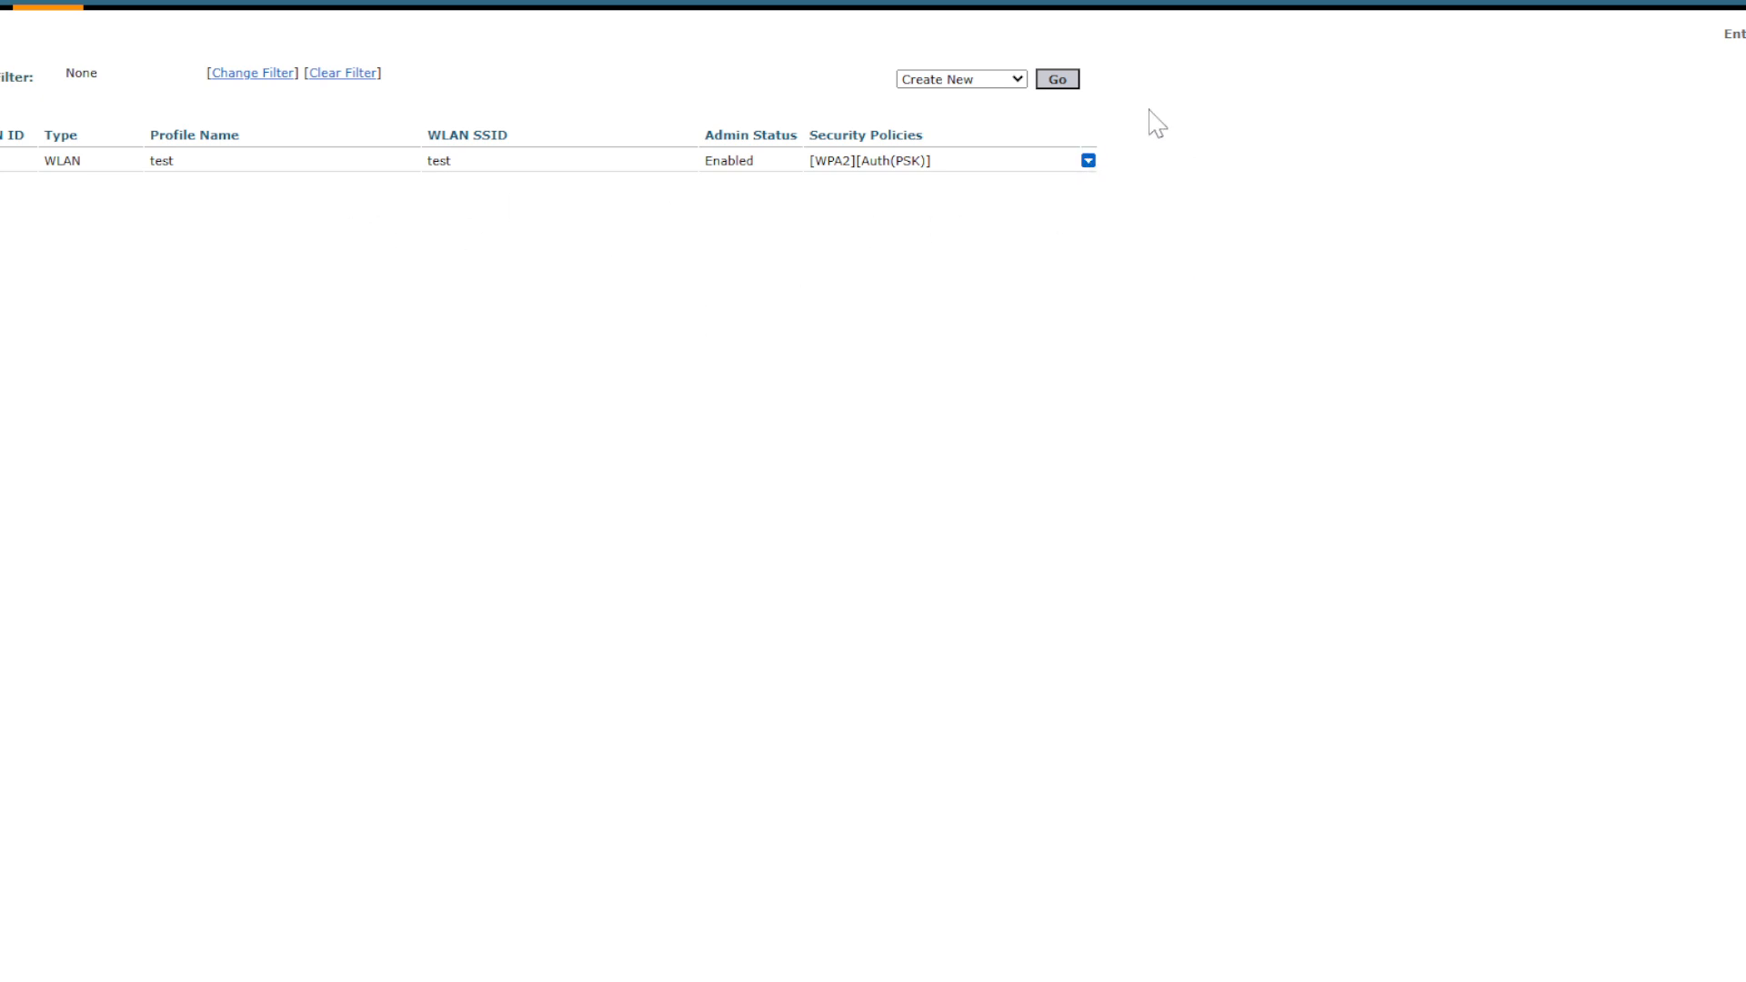
mouse_move(1089, 163)
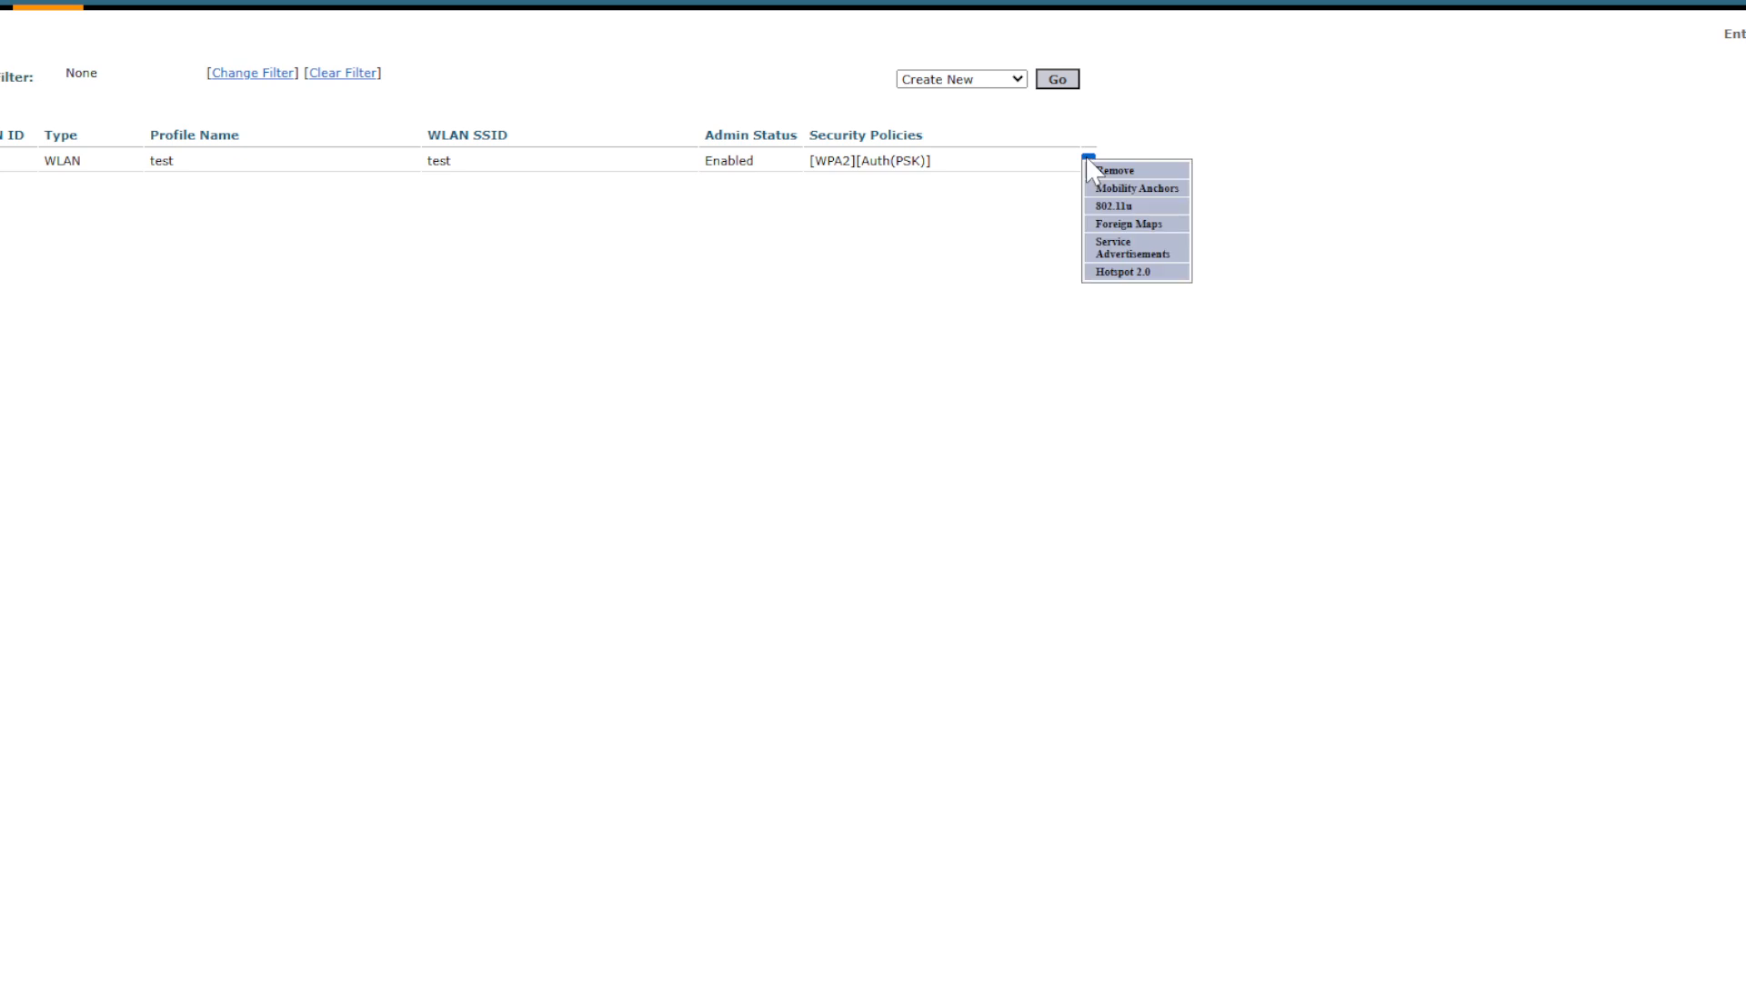
left_click(1115, 172)
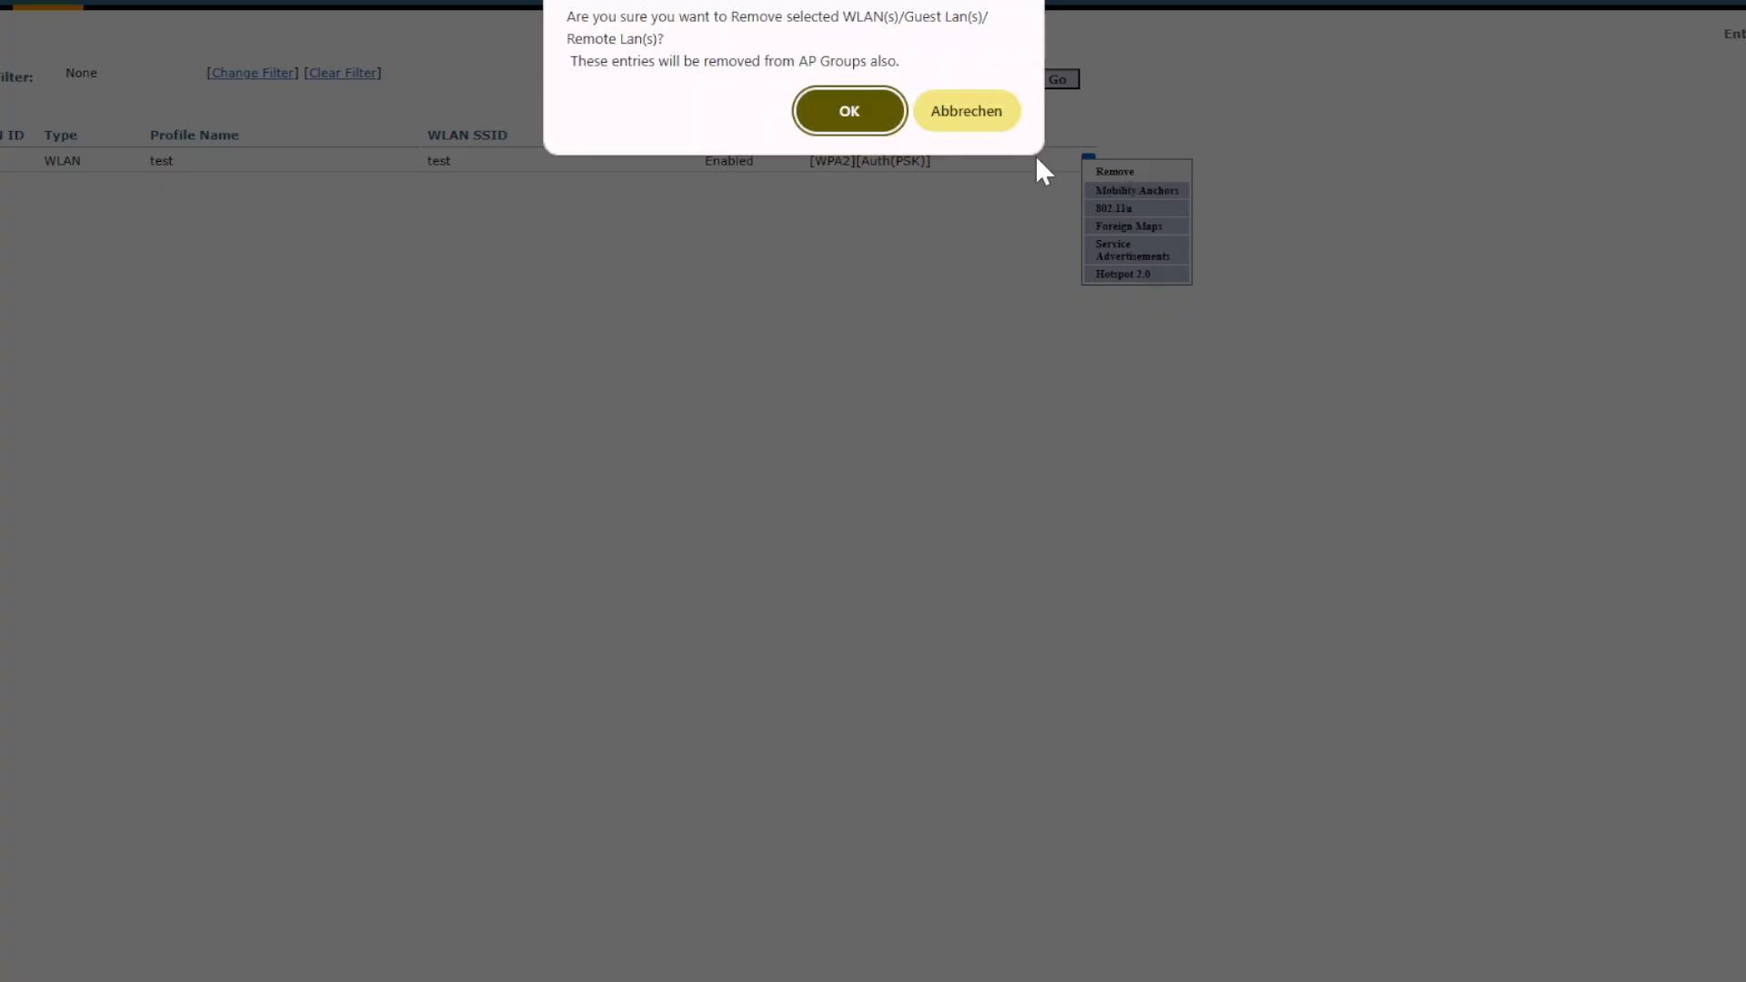
left_click(886, 127)
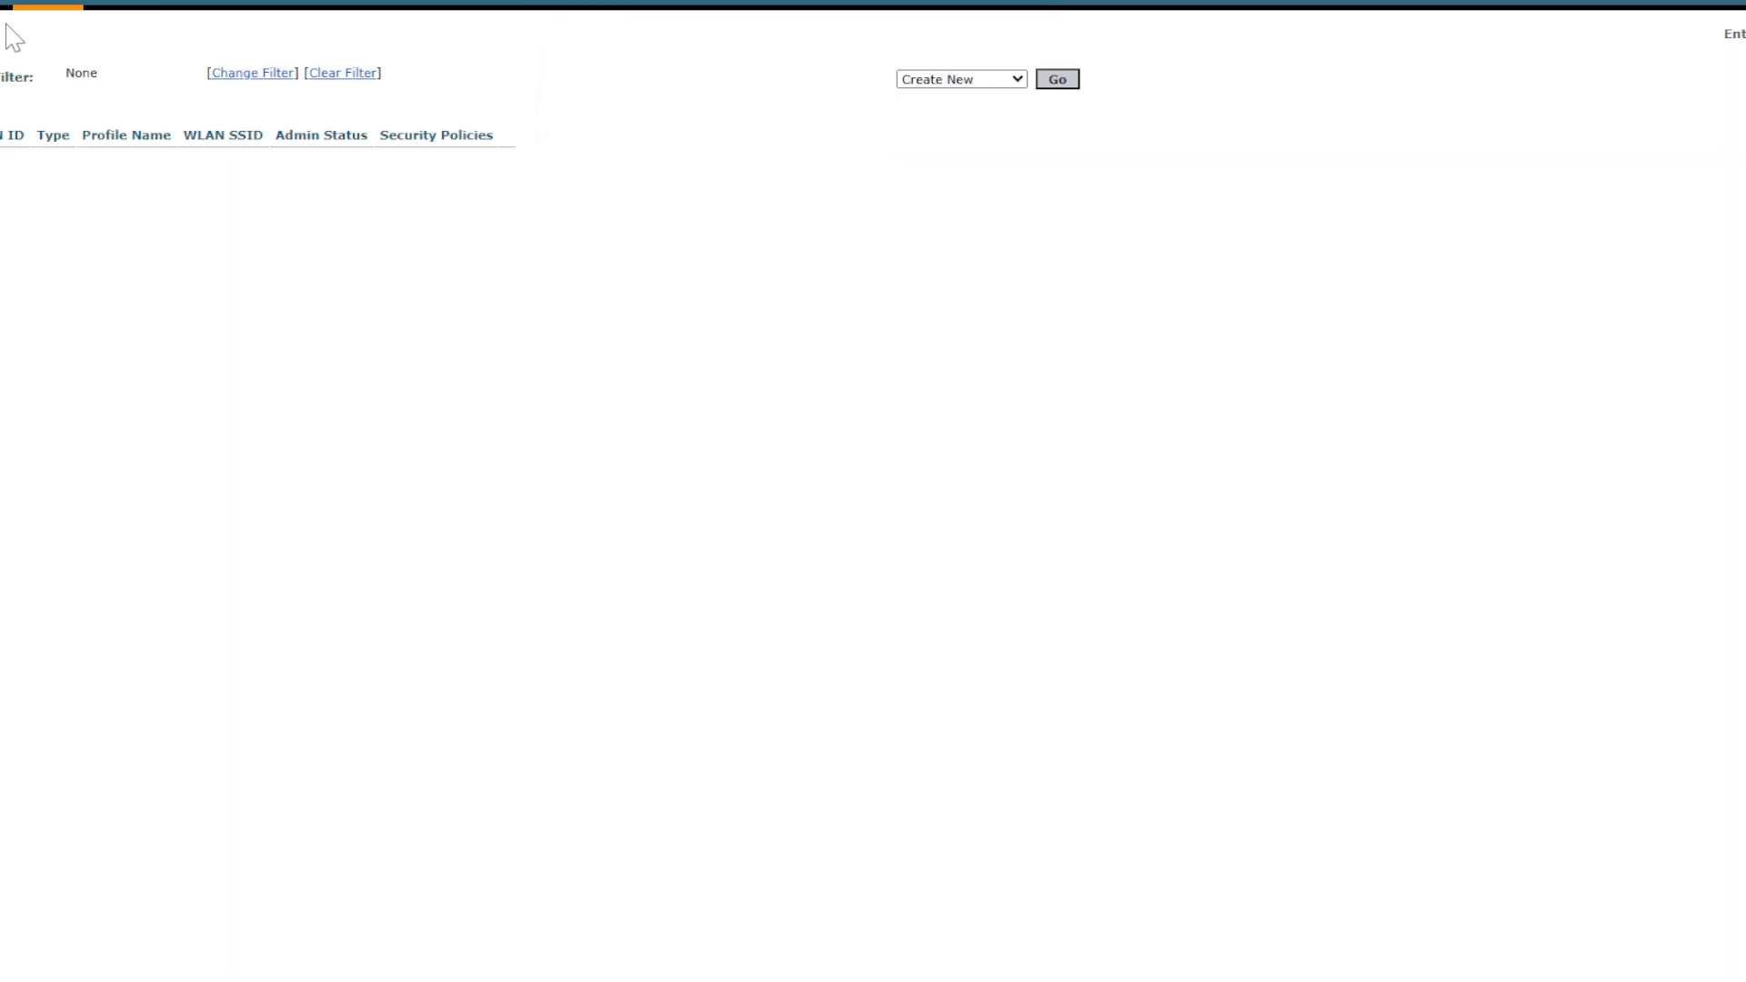
Check the list of access points, the controller's general settings and the list of configured WLANs
left_click(232, 9)
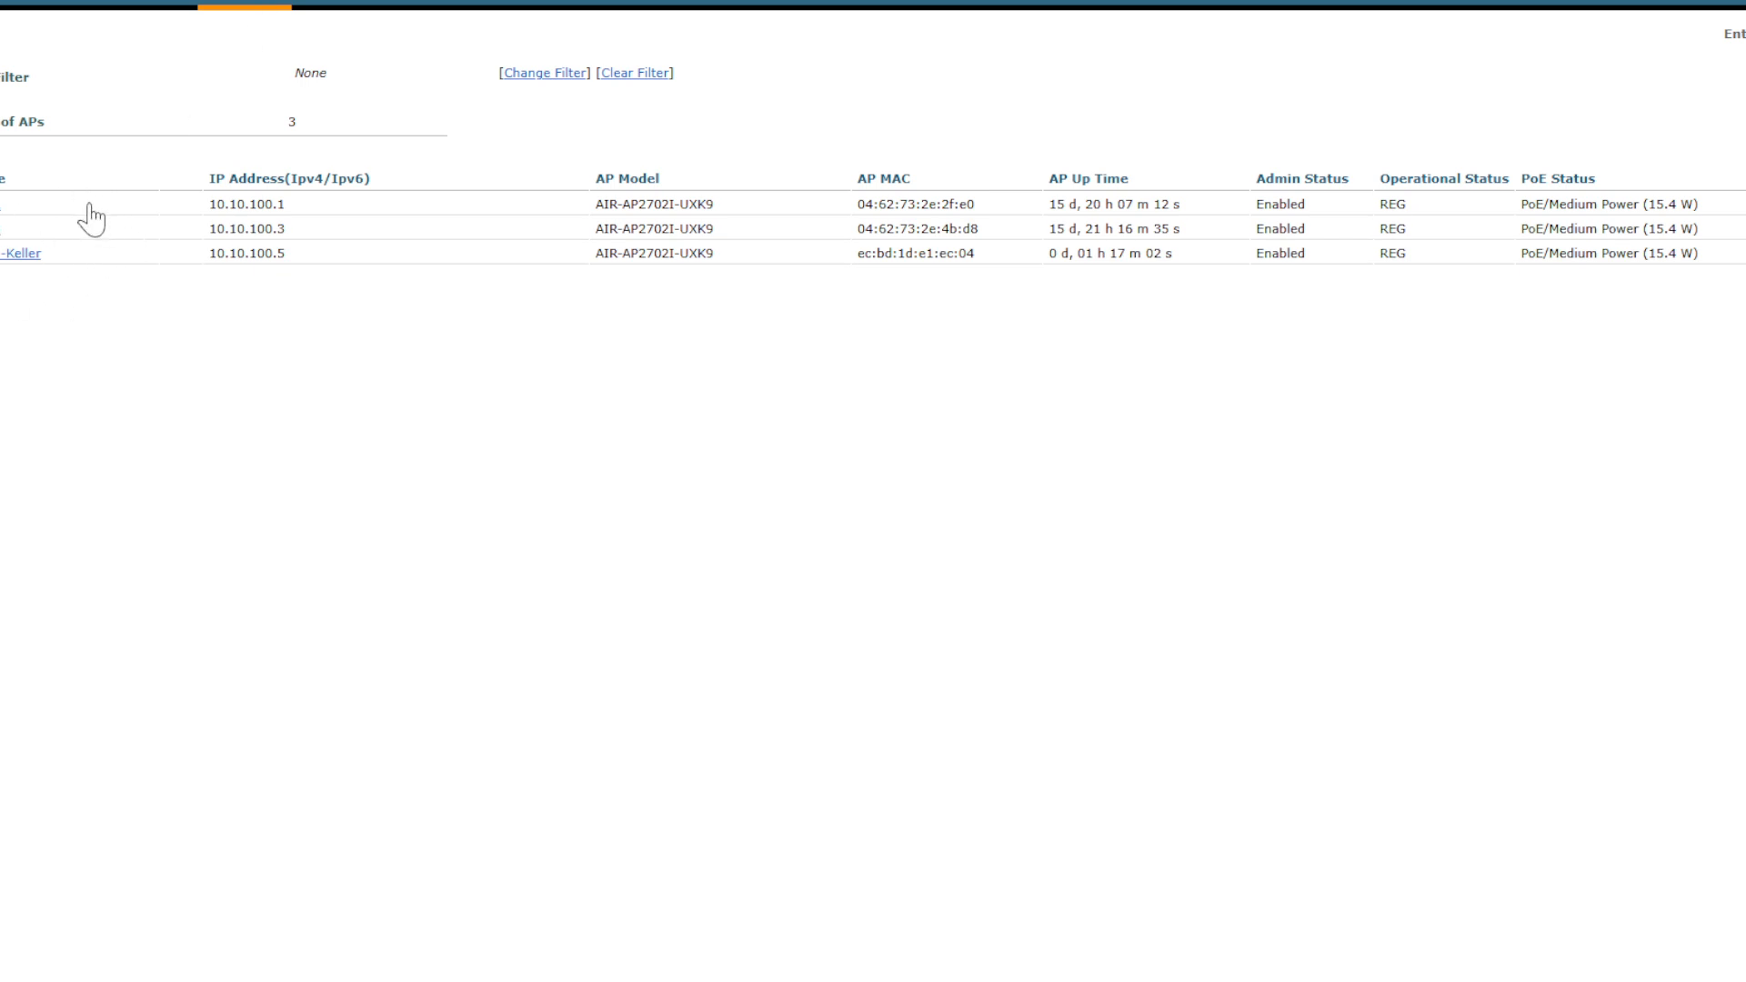
left_click(157, 8)
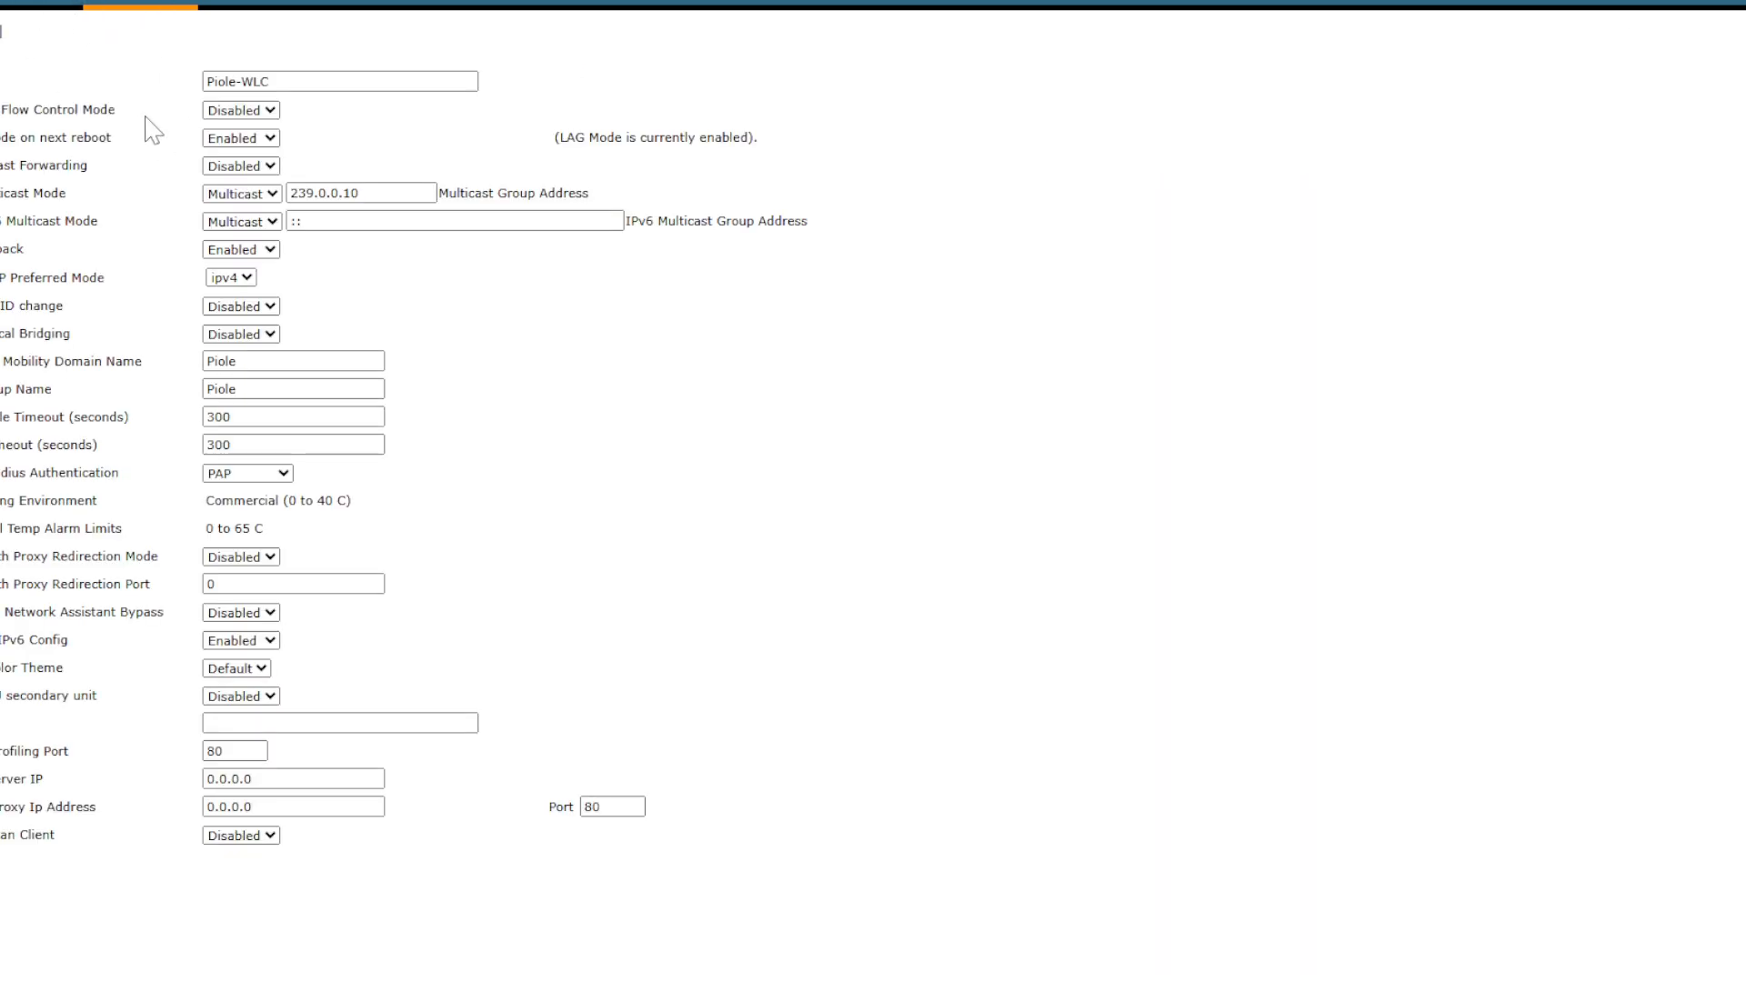
left_click(36, 8)
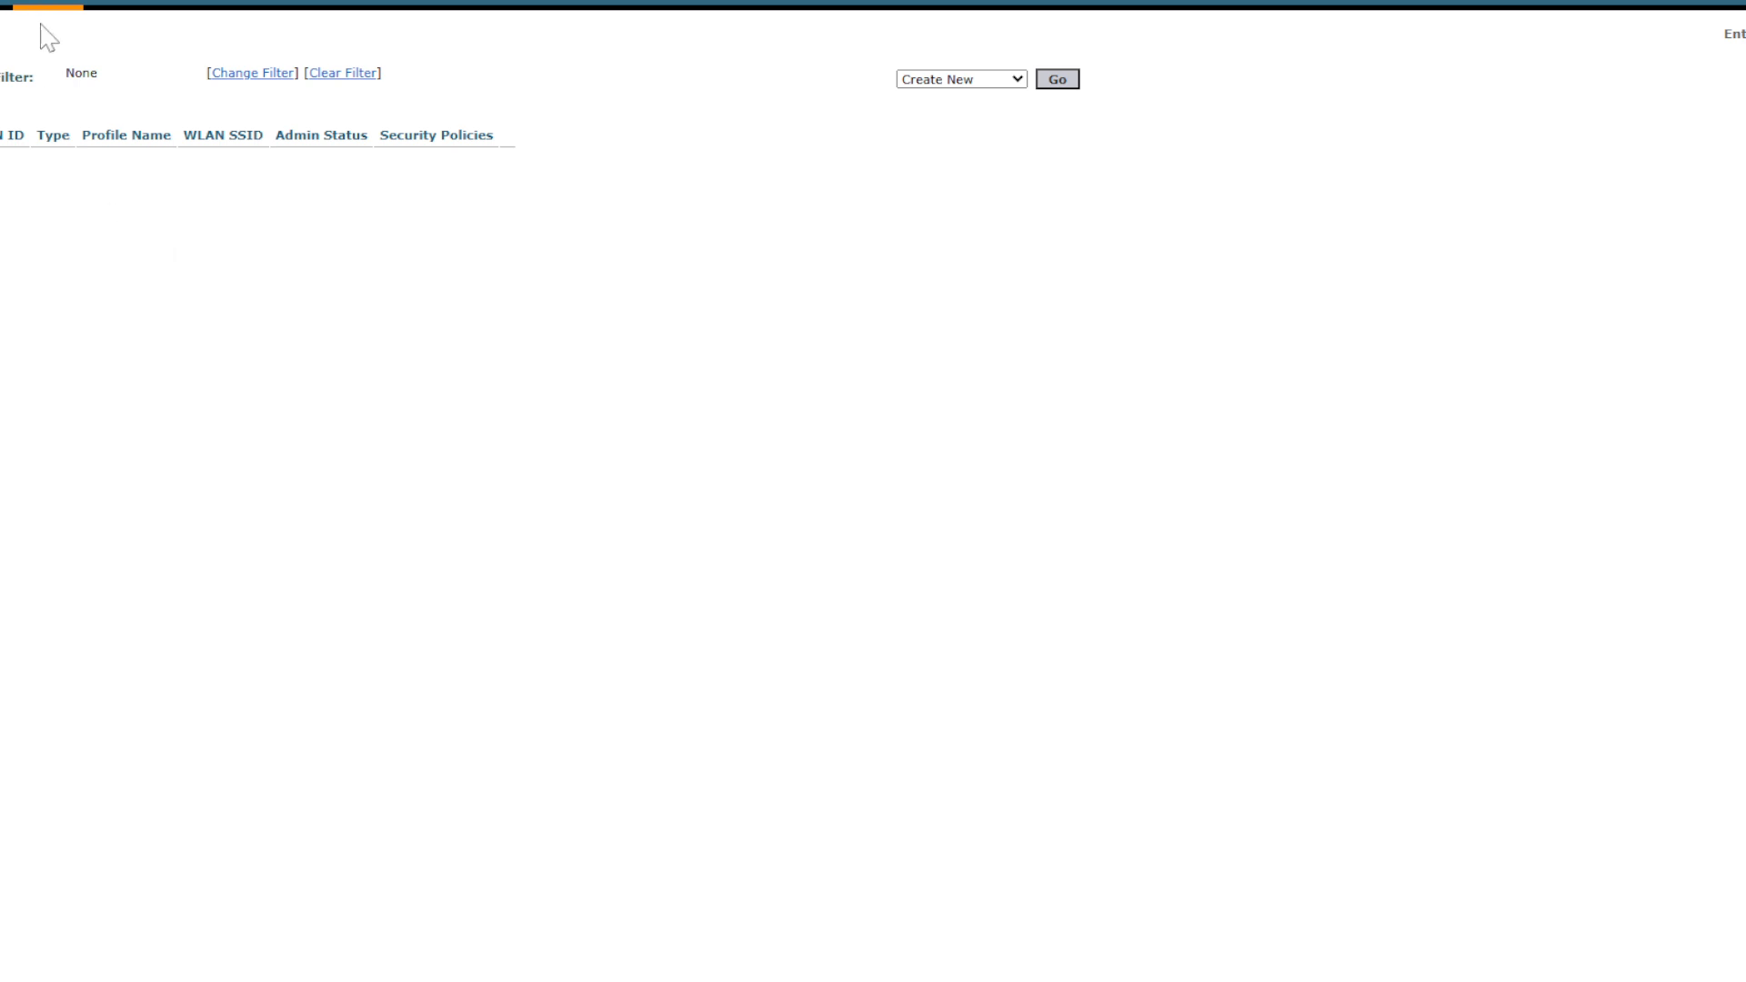
Delete the VLAN 200 dynamic interface de-glas-faser-direkt from the controller's interface list and confirm the removal
left_click(133, 8)
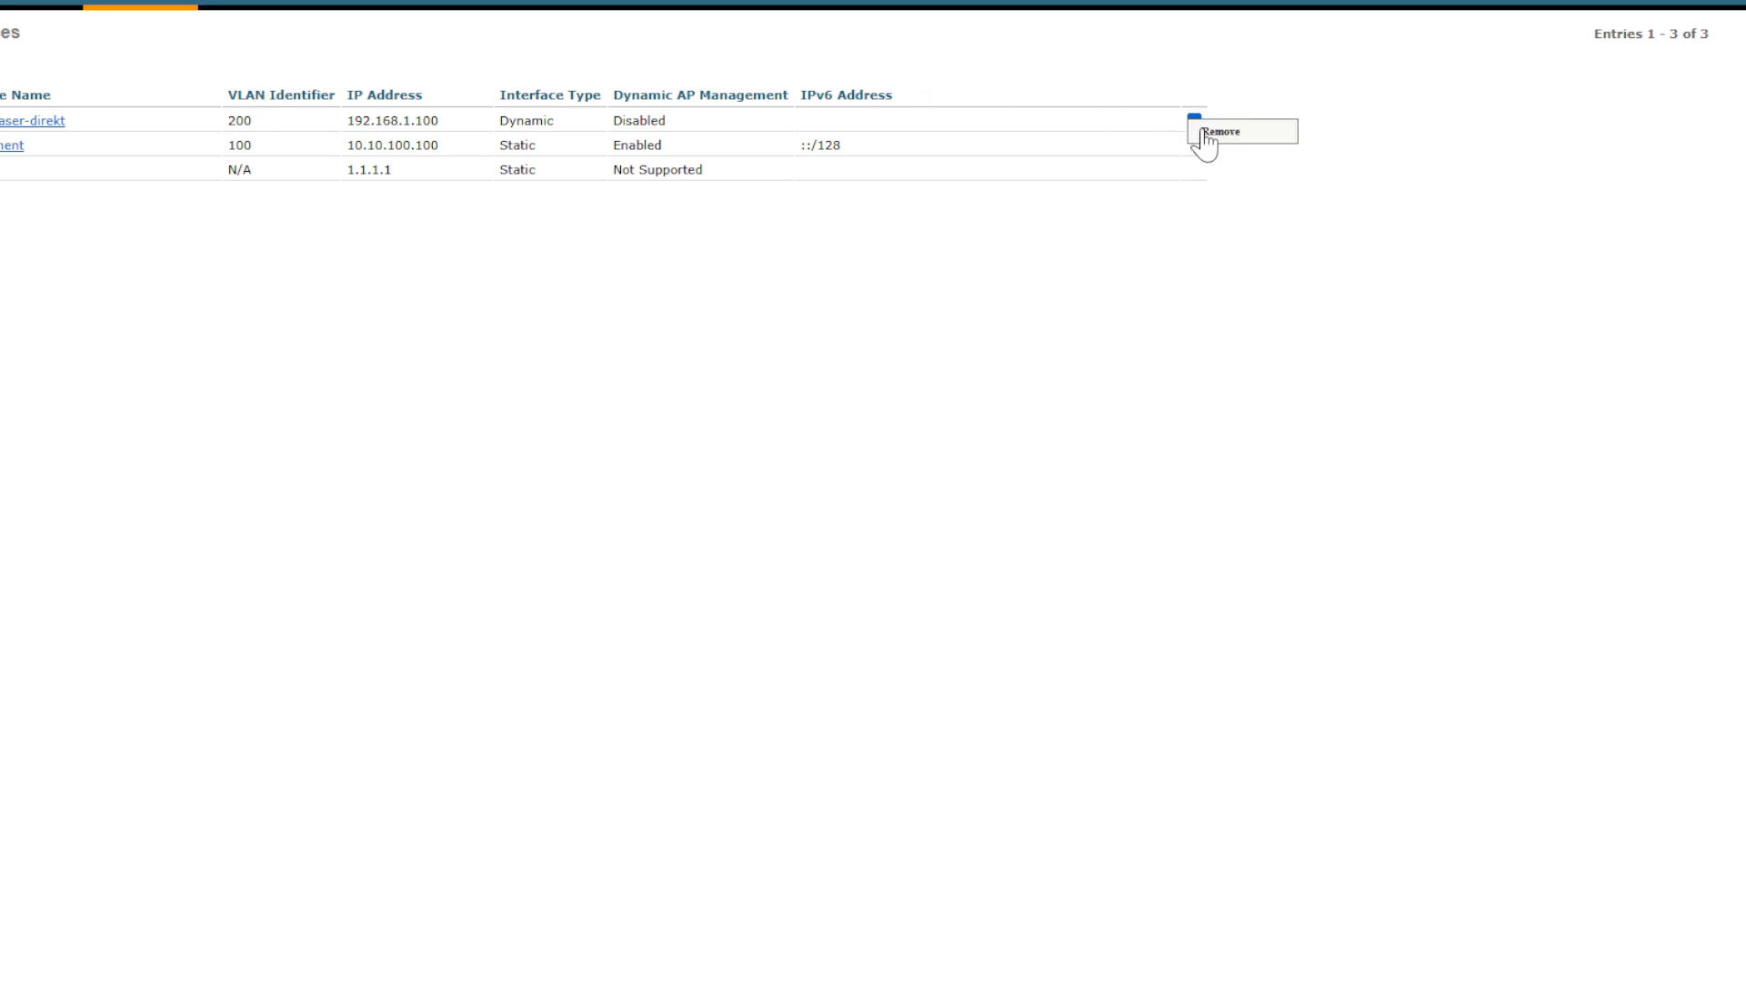
left_click(1209, 134)
left_click(849, 73)
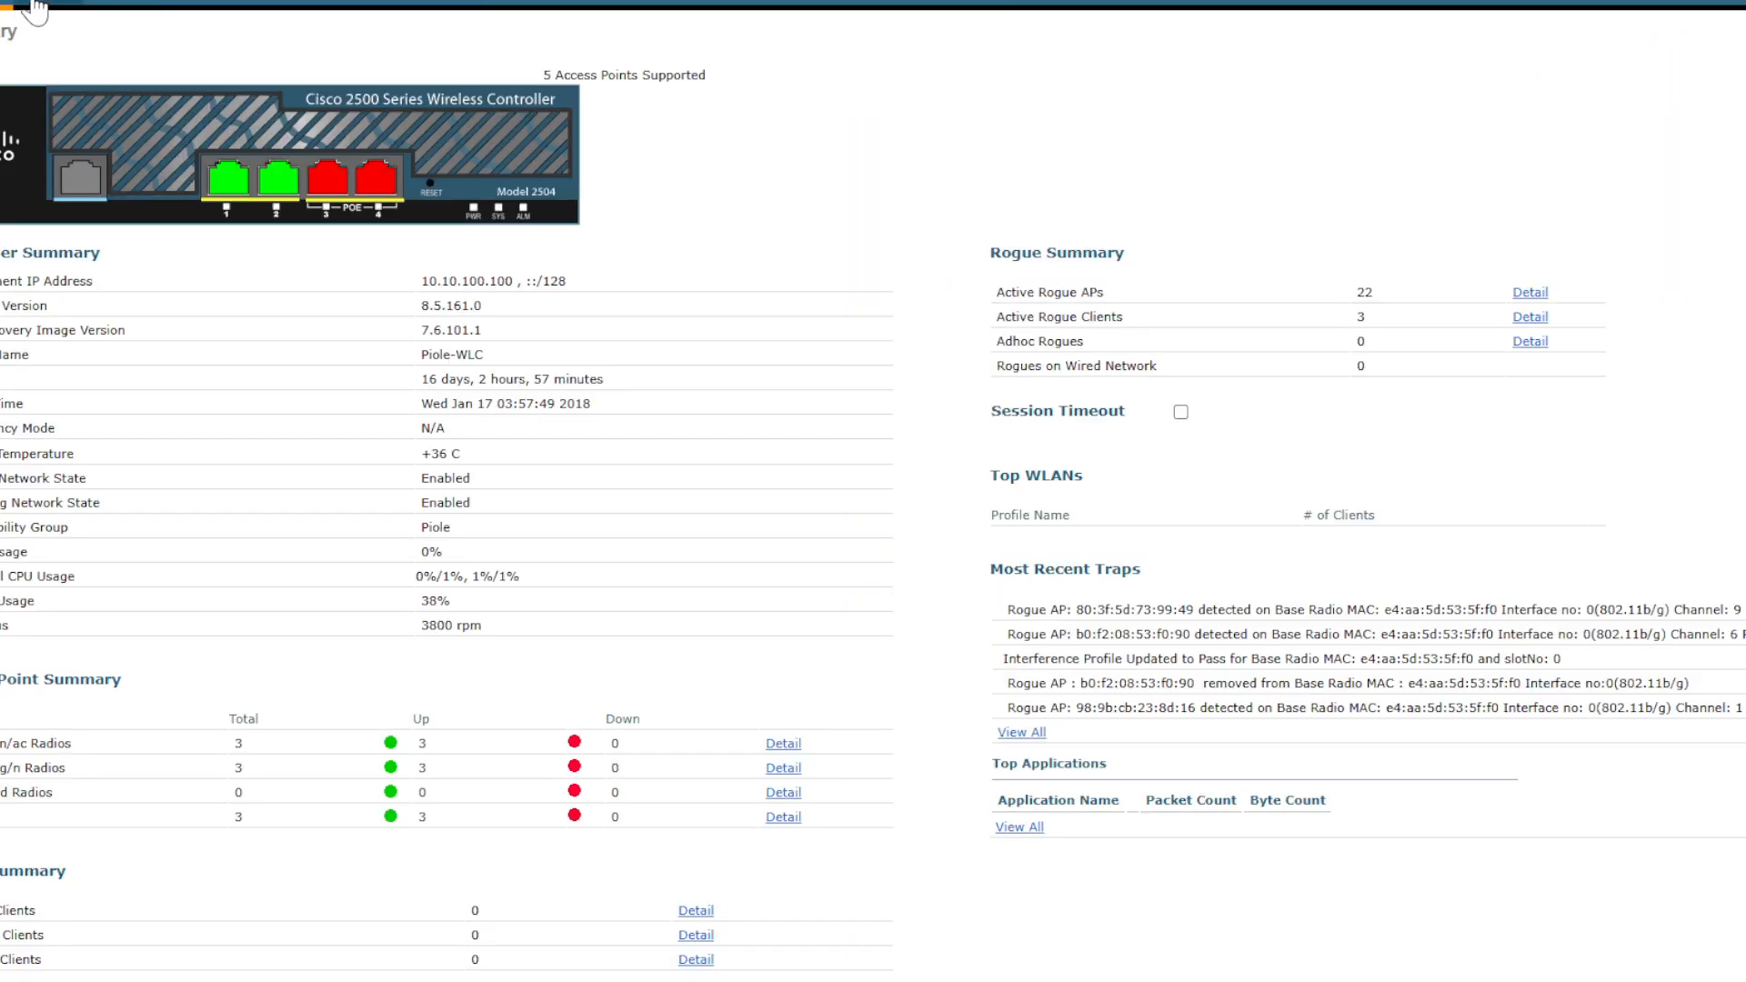
Review the monitoring summary and the controller's remaining interfaces, then return to the controller configuration through the WLAN list
left_click(117, 28)
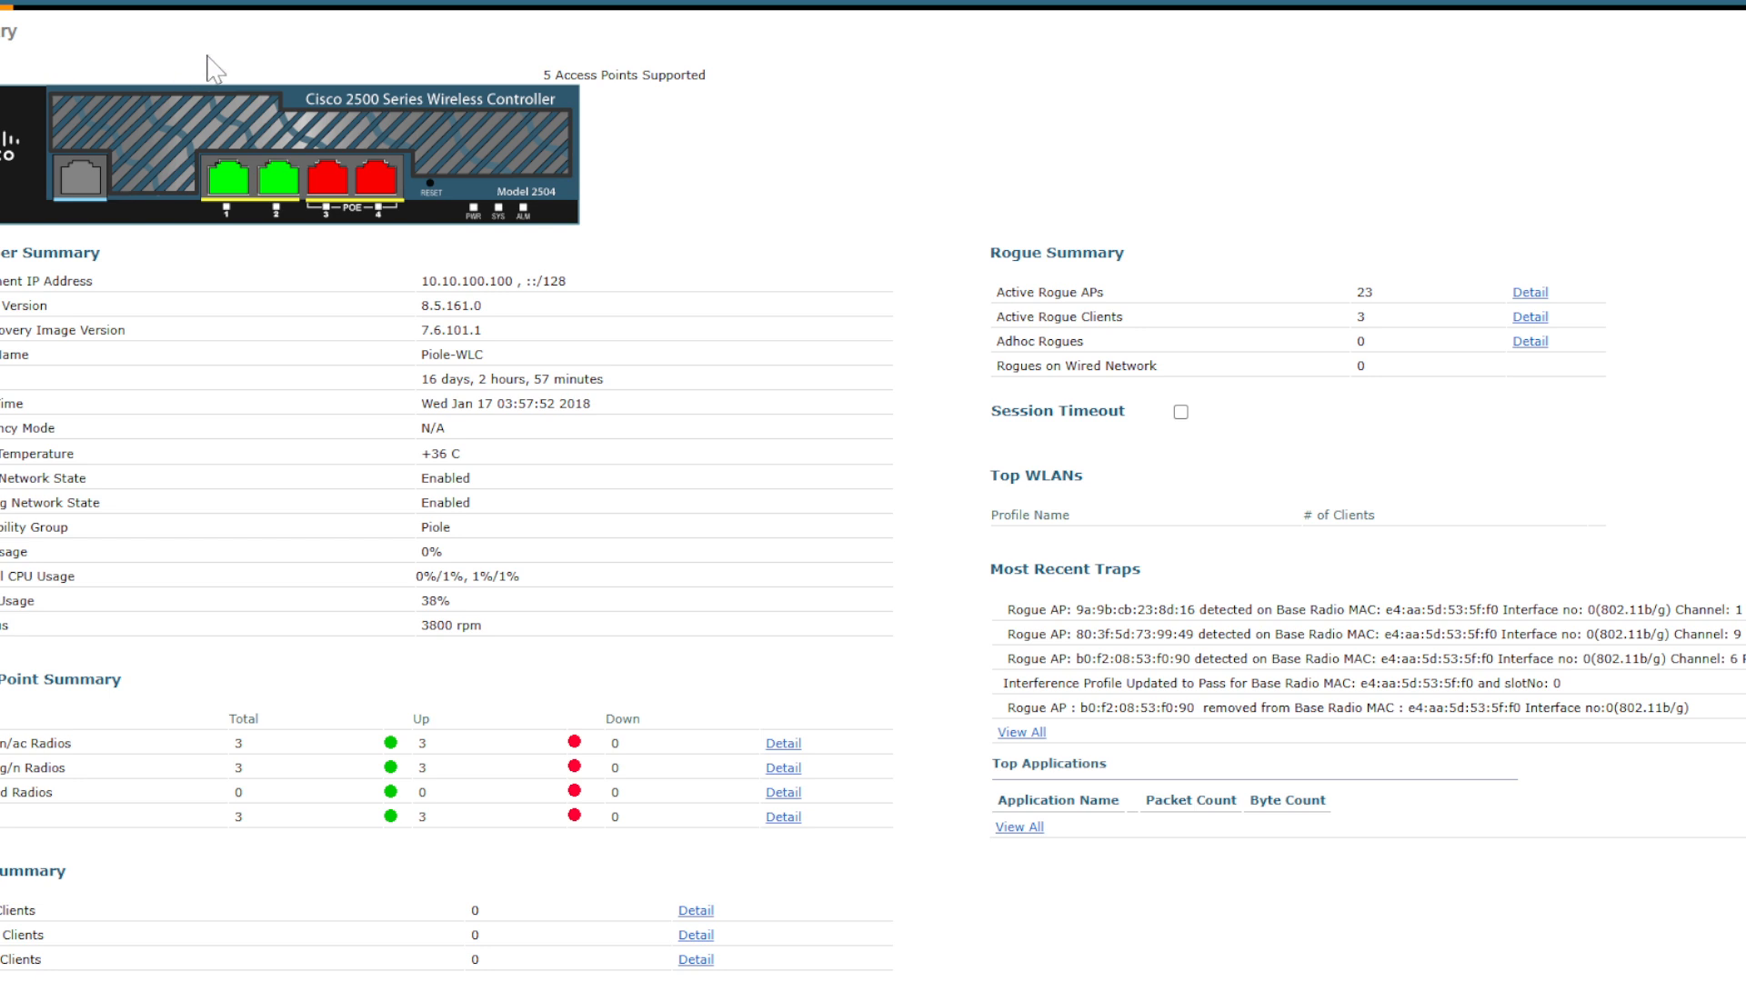
left_click(148, 10)
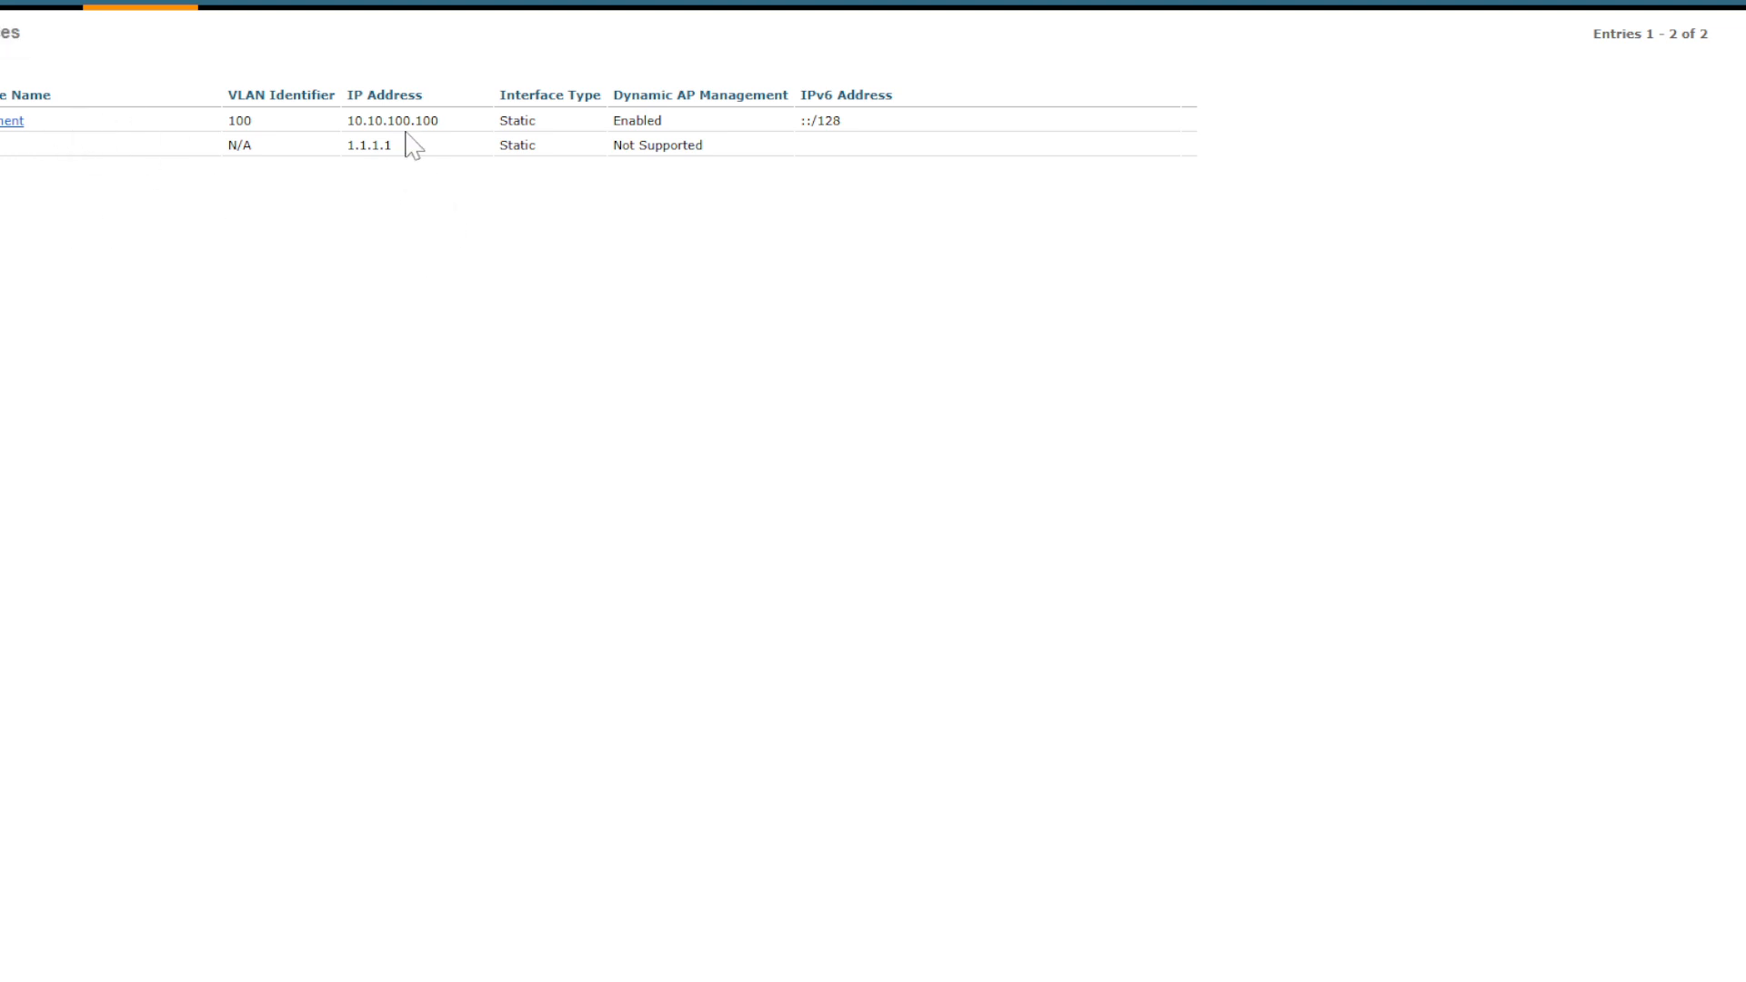
left_click(5, 6)
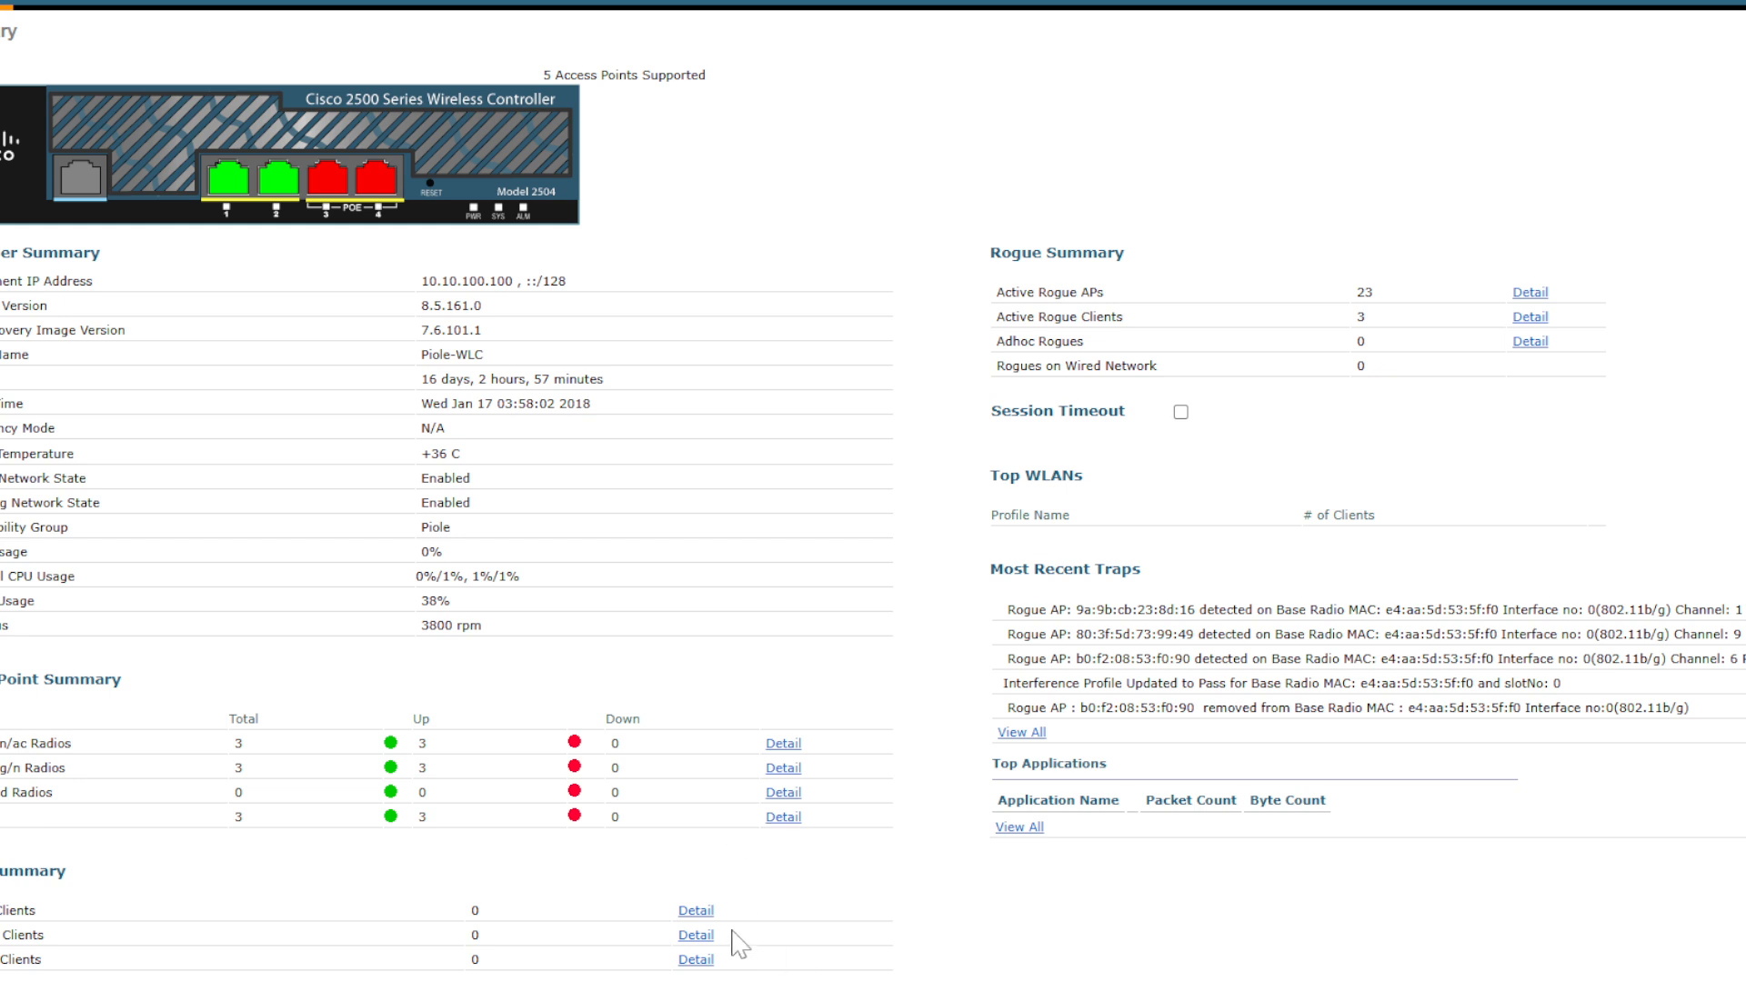
left_click(43, 8)
left_click(176, 7)
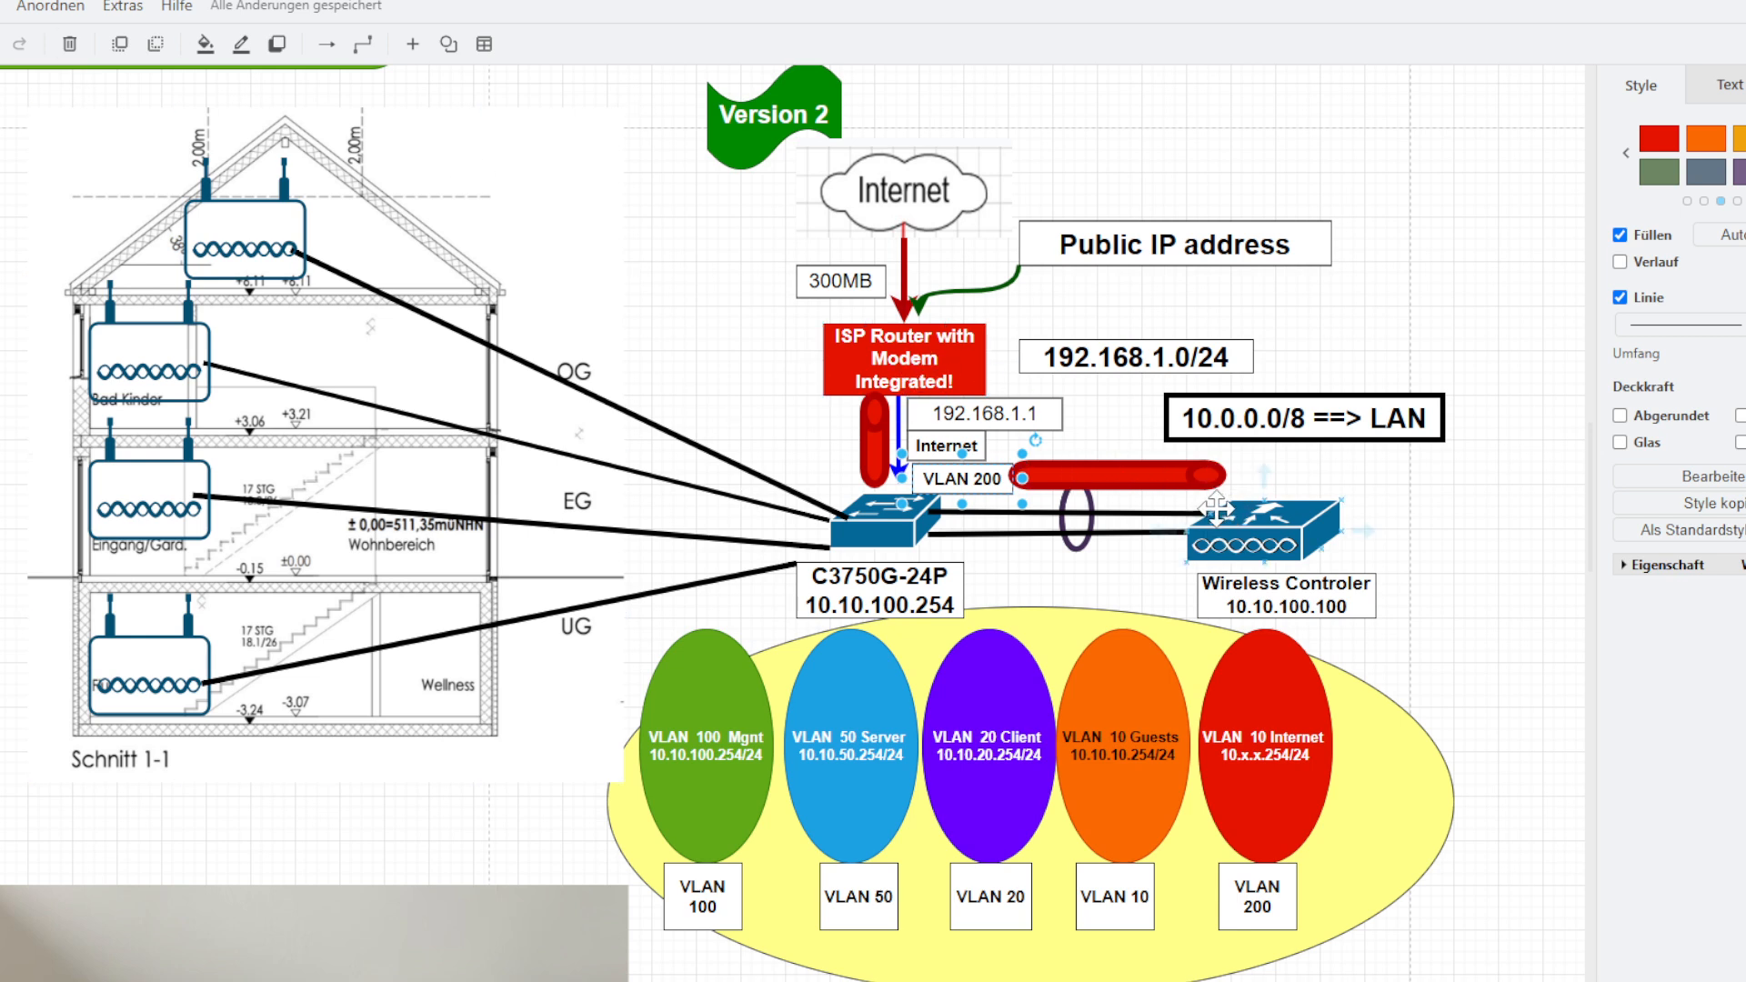
In the network diagram, move the red tube onto the link between switch and wireless controller and lengthen it to about 269
left_click_drag(1137, 472, 1137, 500)
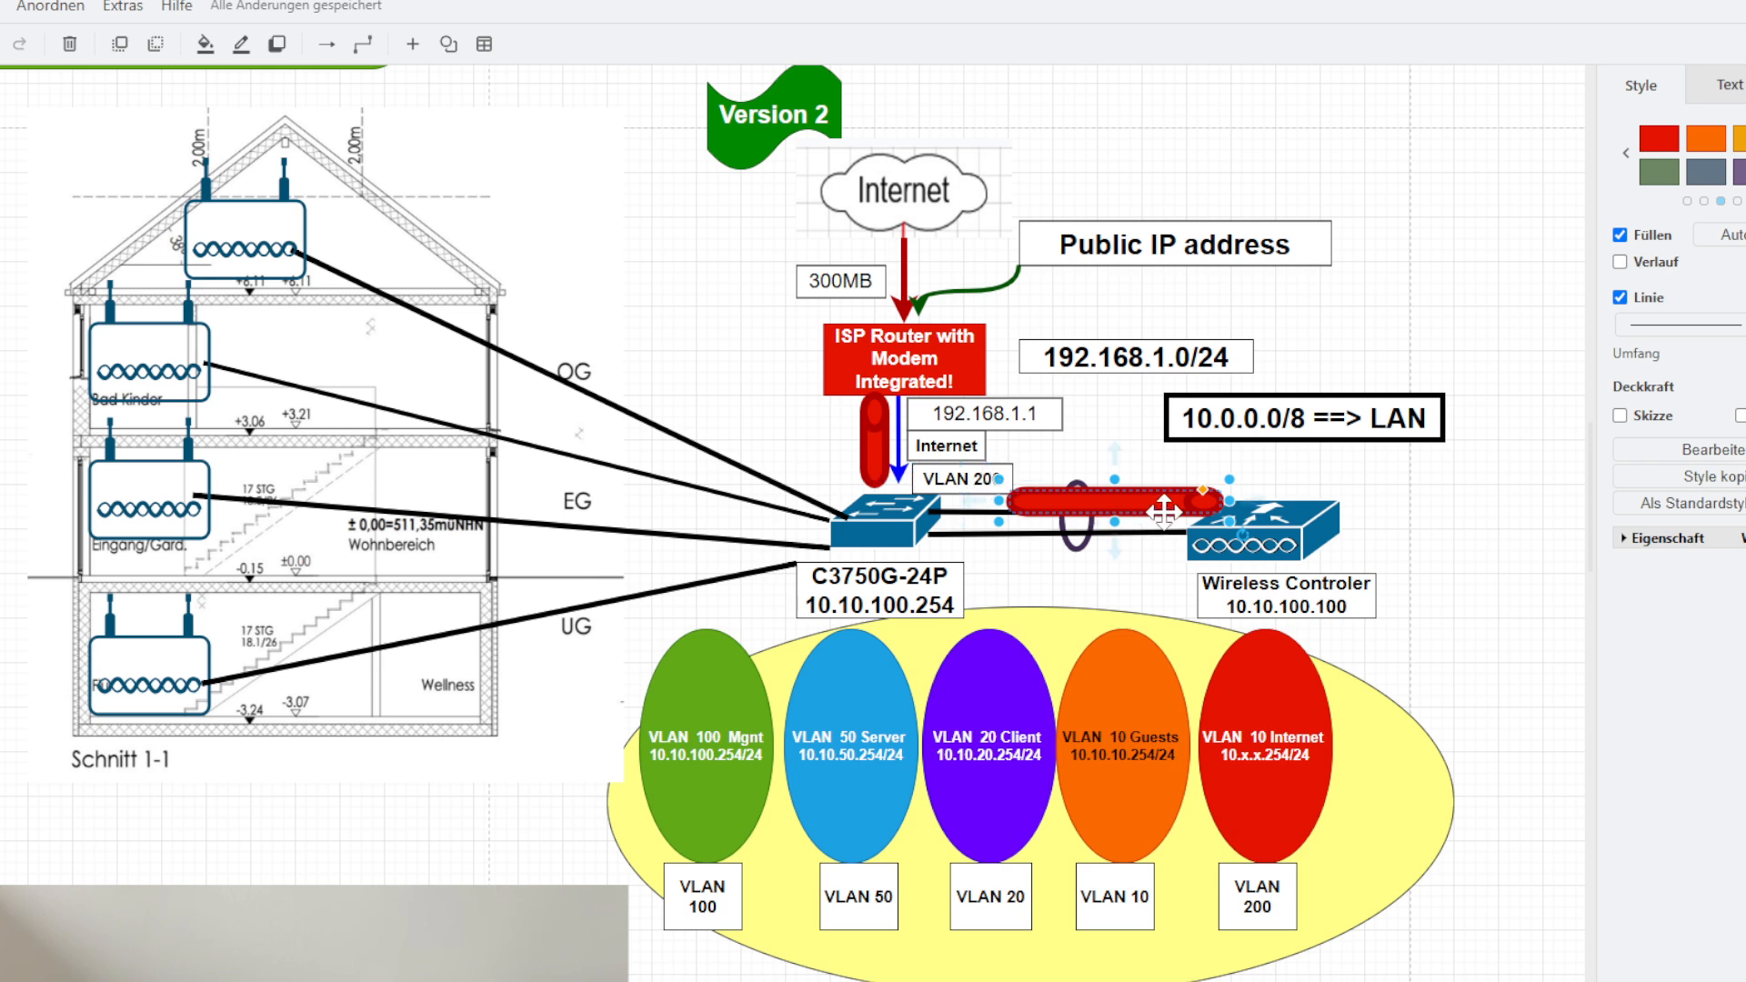
left_click_drag(997, 498, 912, 496)
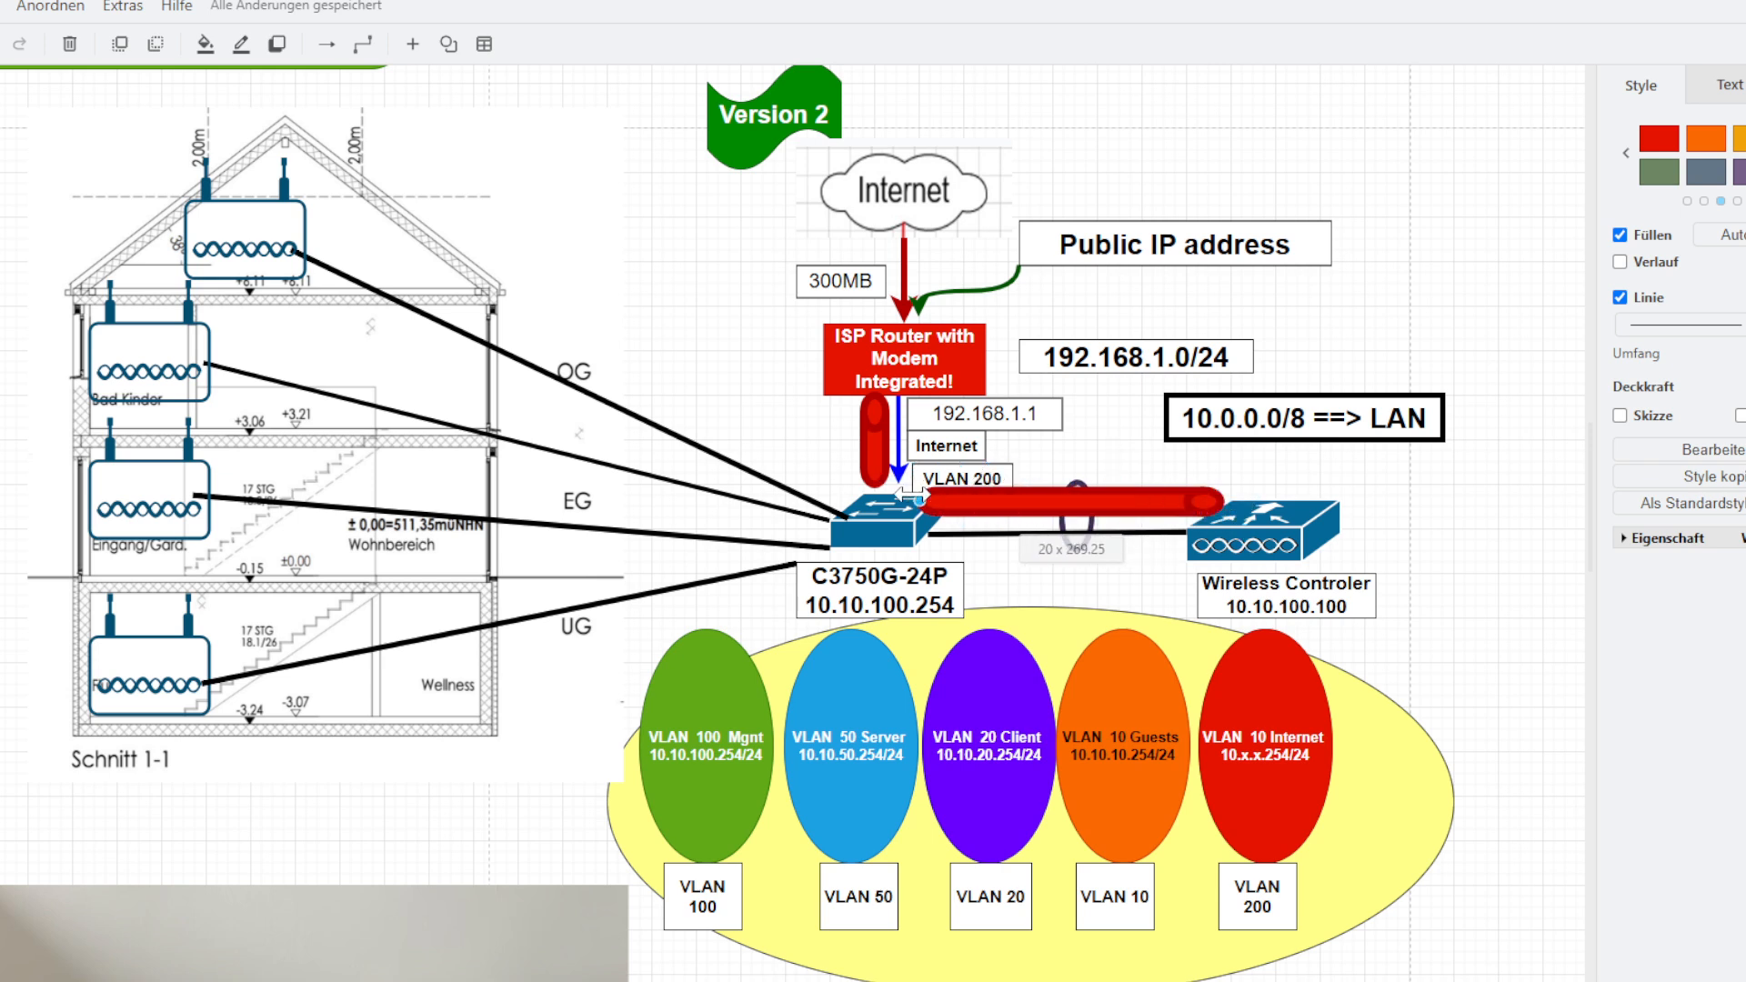
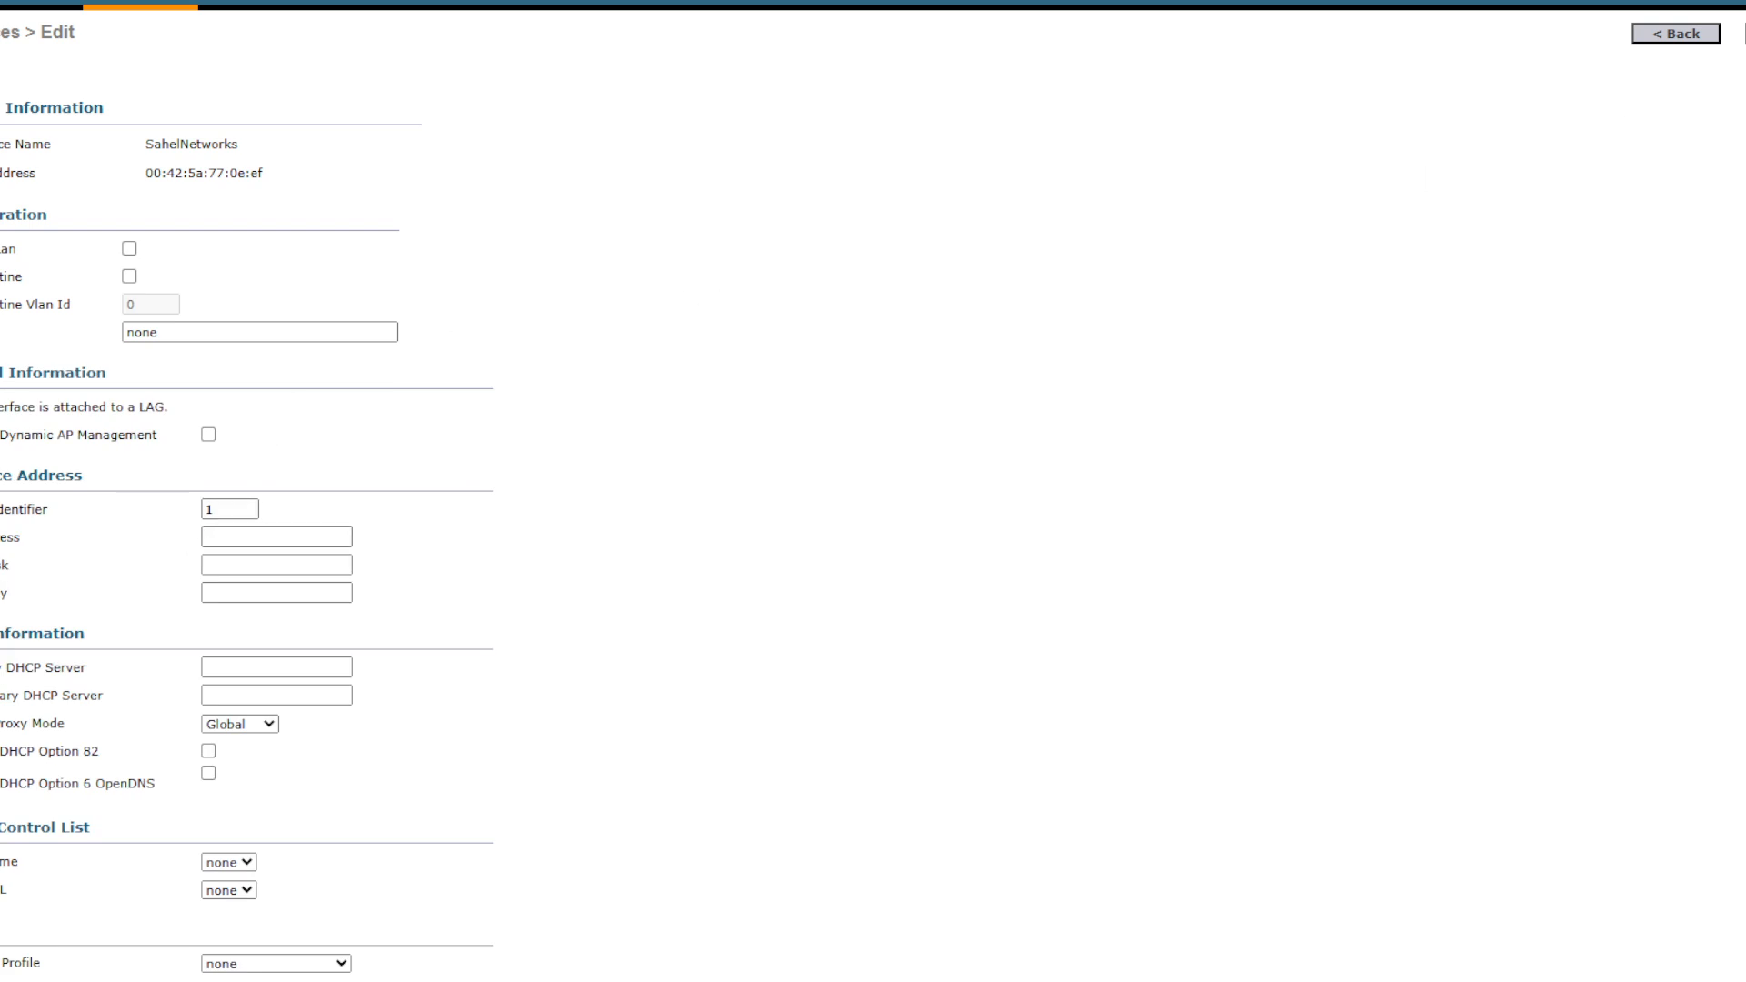
Give the SahelNetworks interface VLAN identifier 200, IP address 182.168.1.100 and netmask 255.255.255.0
left_click(224, 509)
key("Tab")
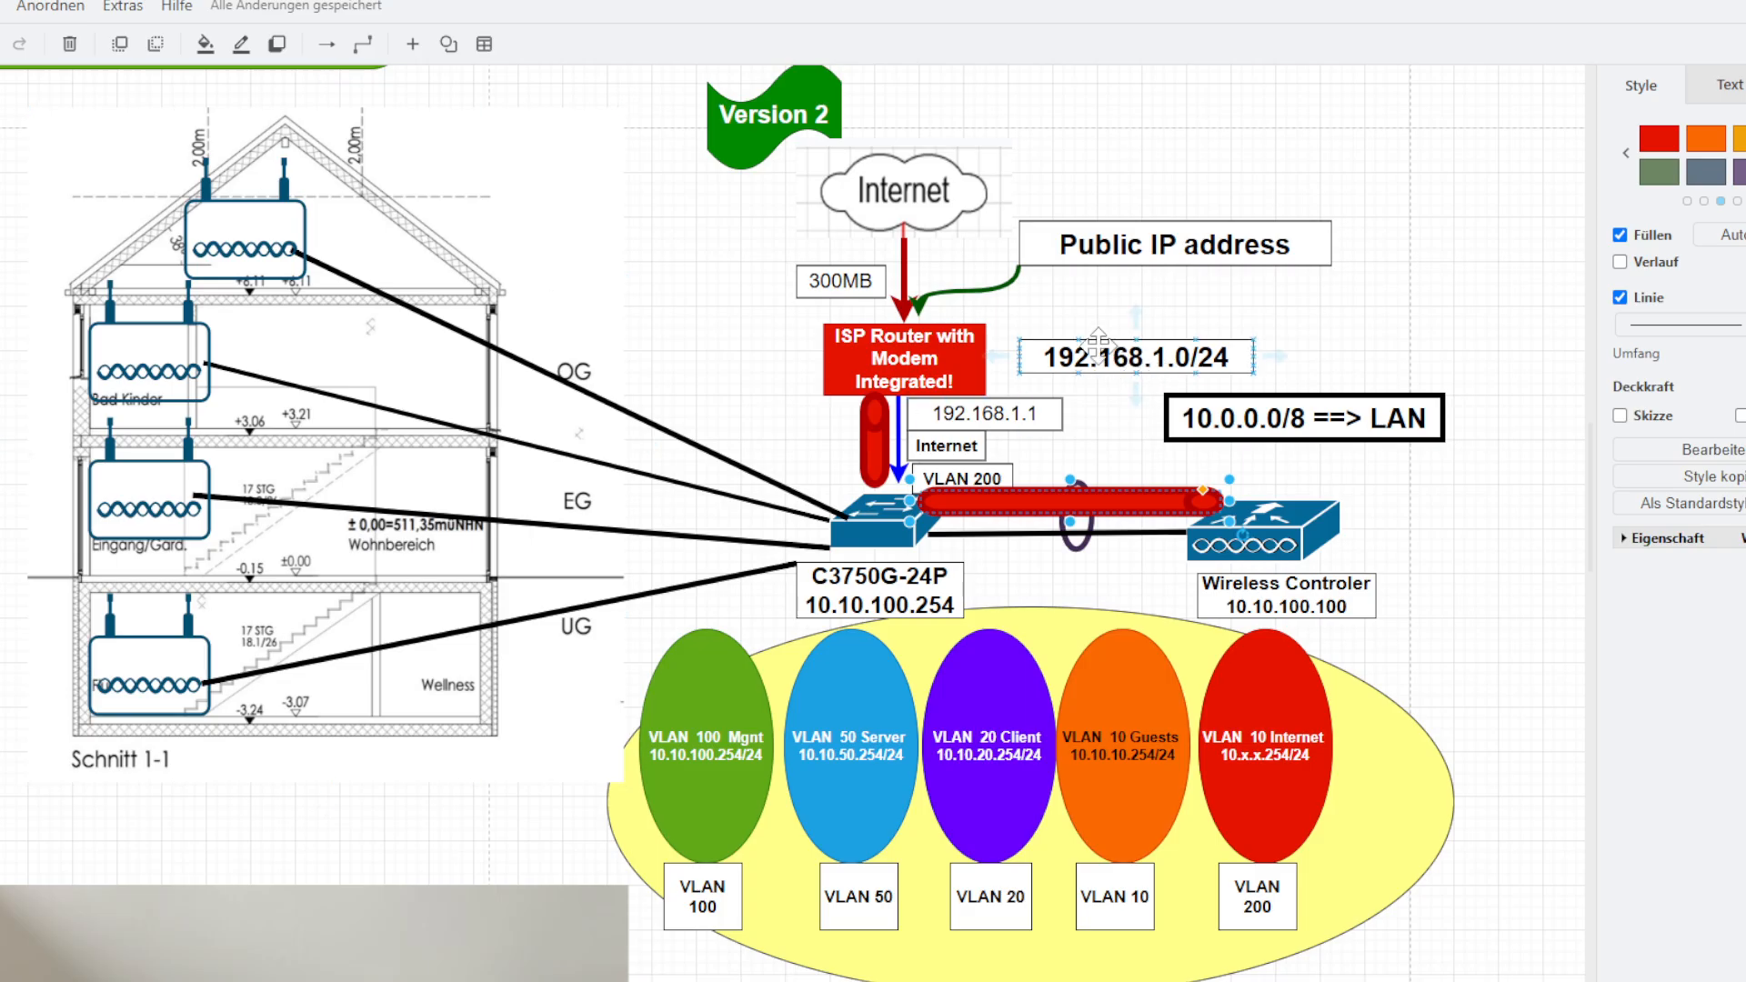
left_click_drag(1273, 427, 983, 971)
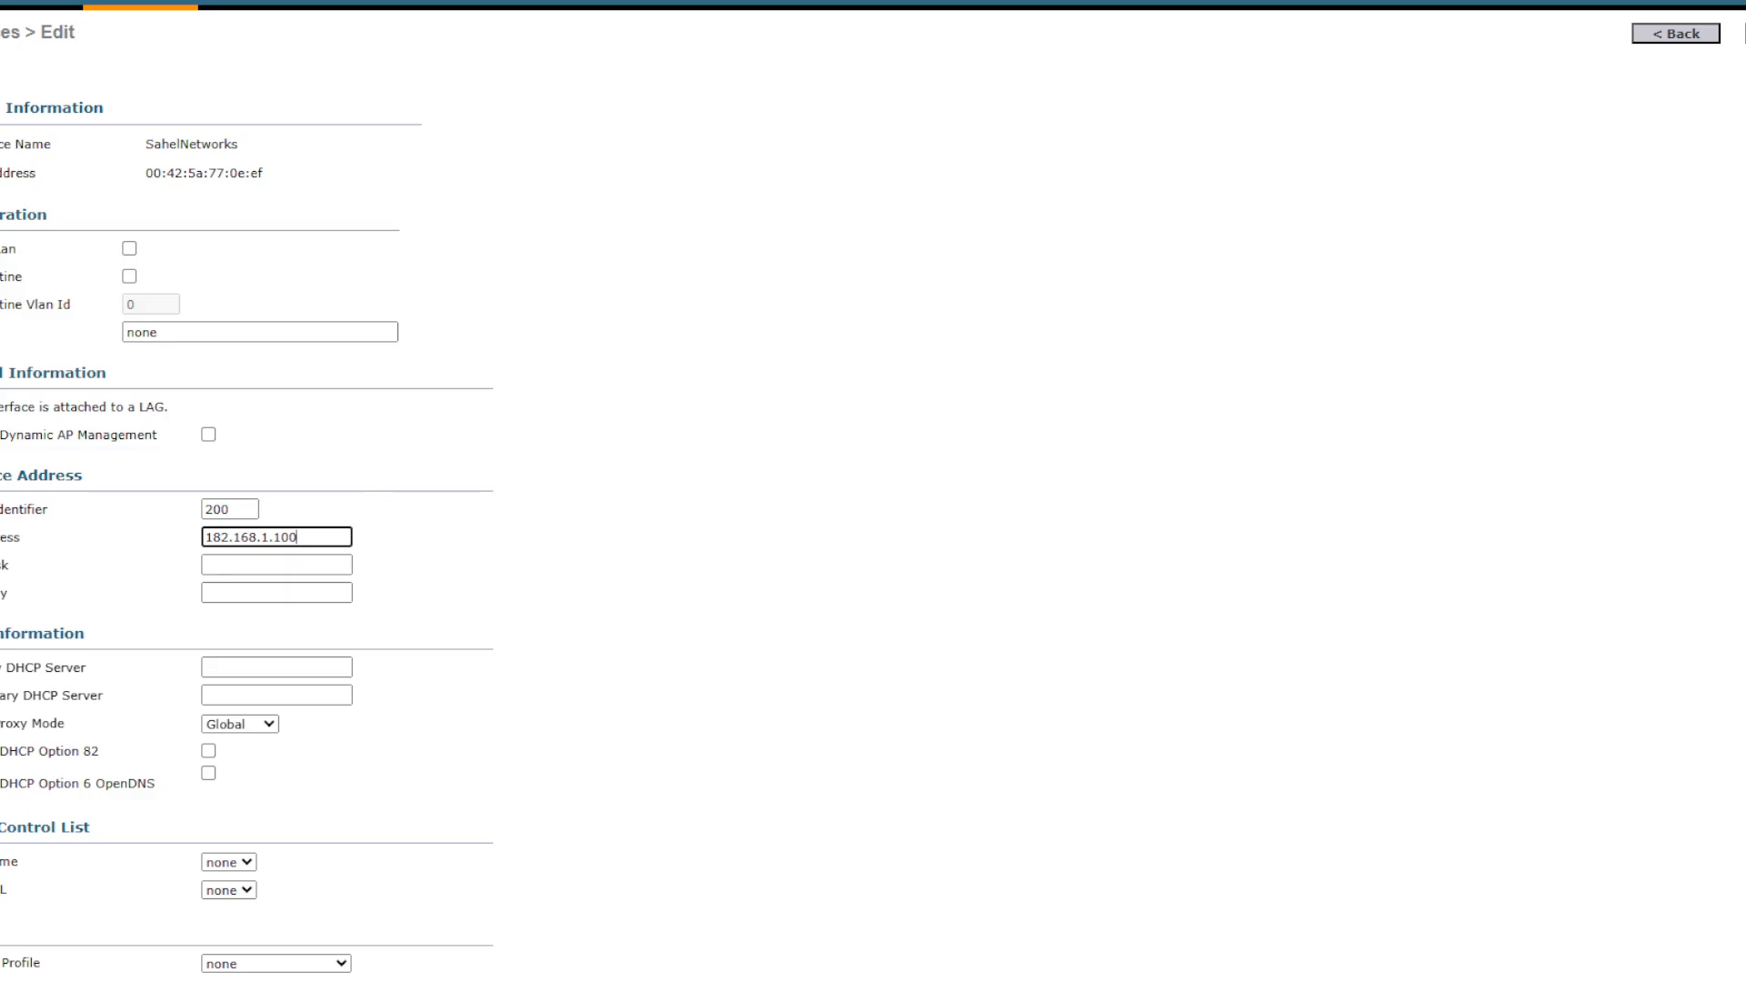
left_click(335, 564)
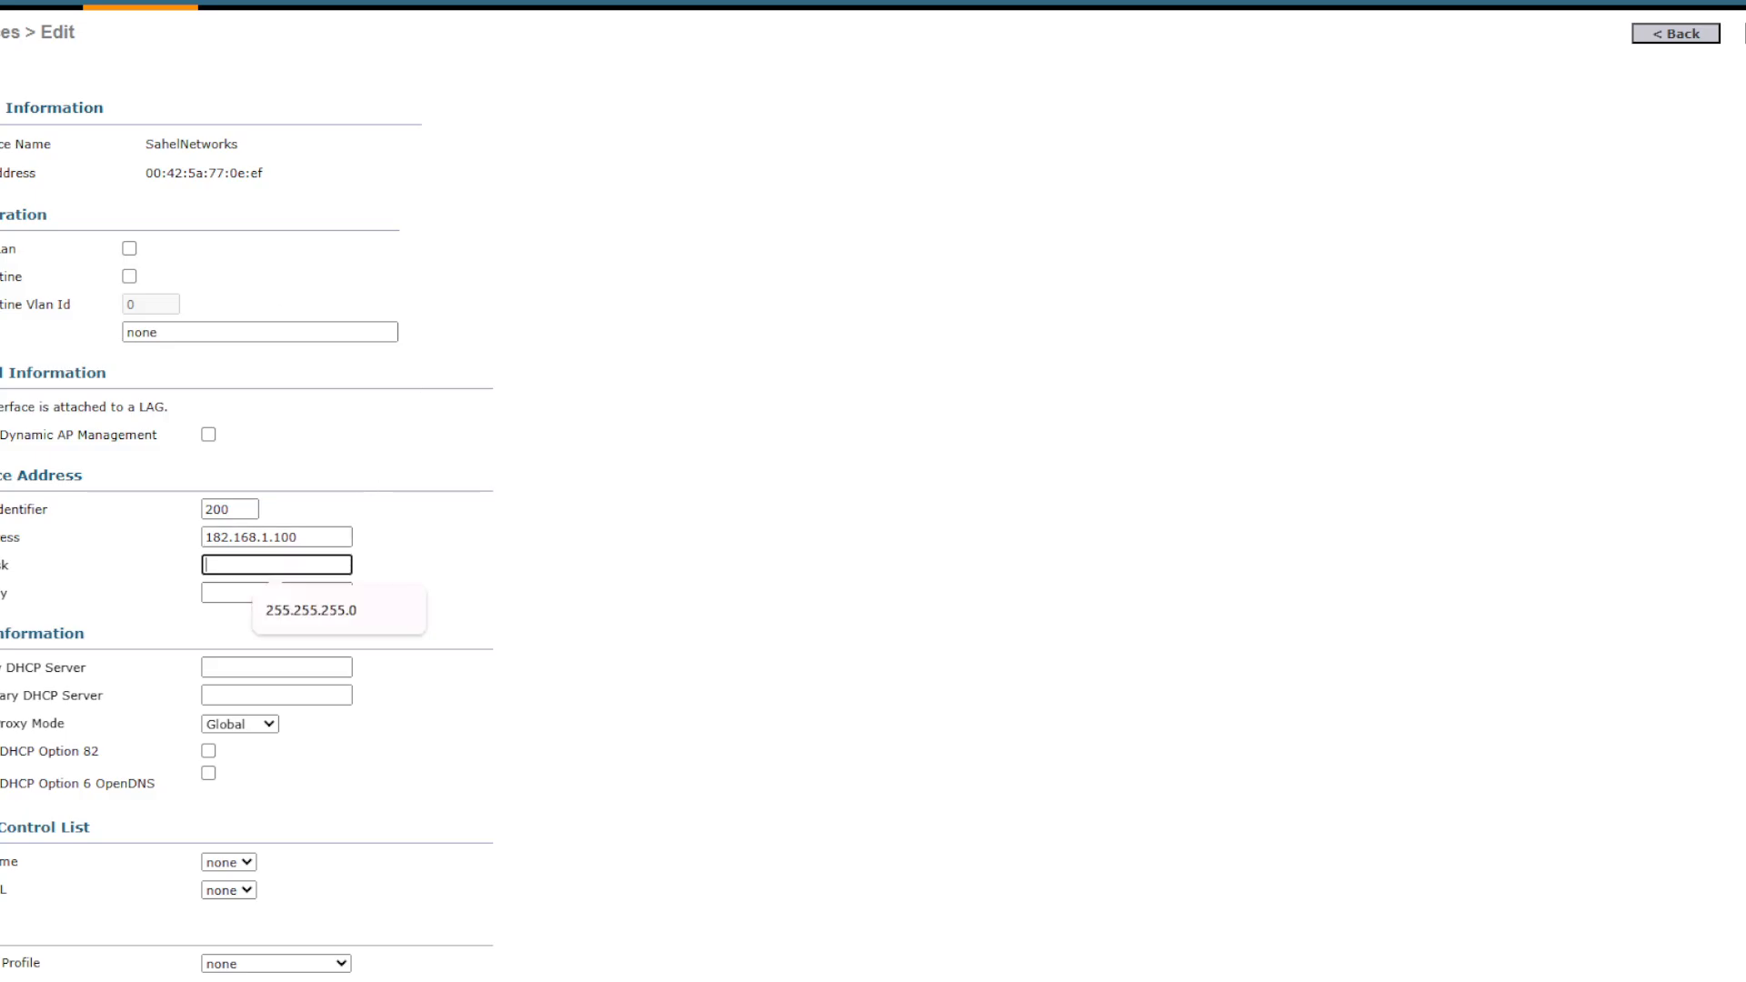
left_click(312, 612)
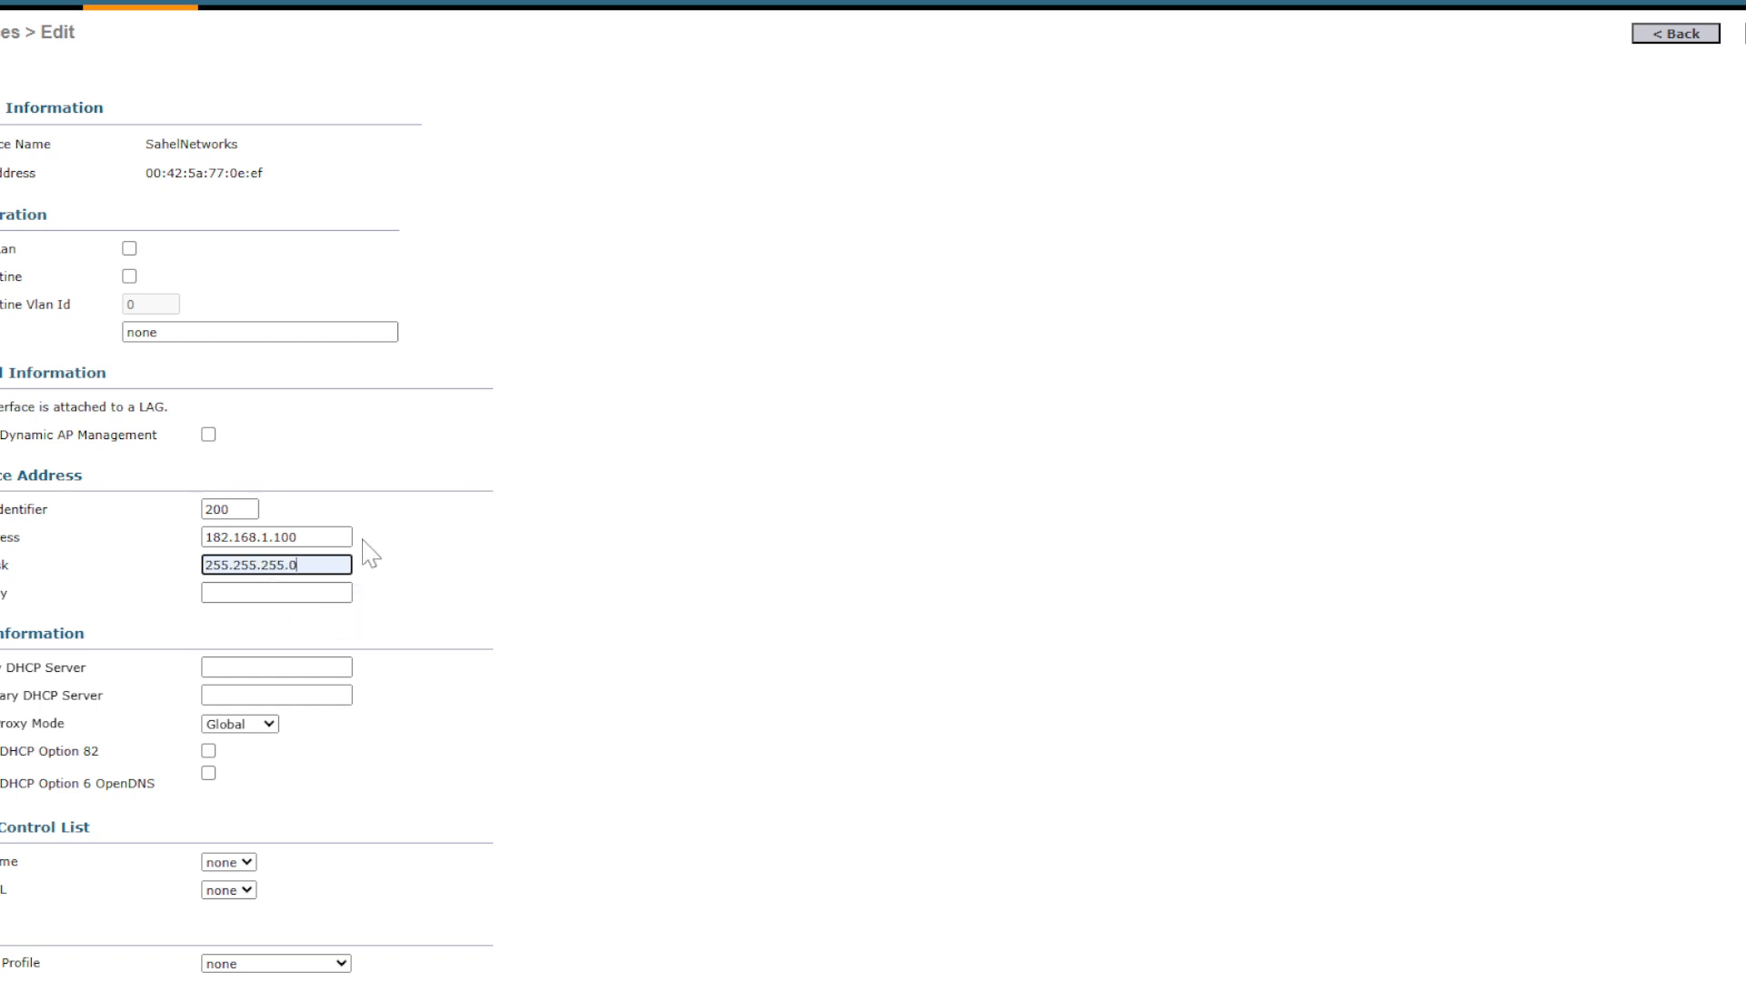
Set the SahelNetworks interface's gateway to 192.168.1.254 and copy the same address into the primary DHCP server
left_click(250, 593)
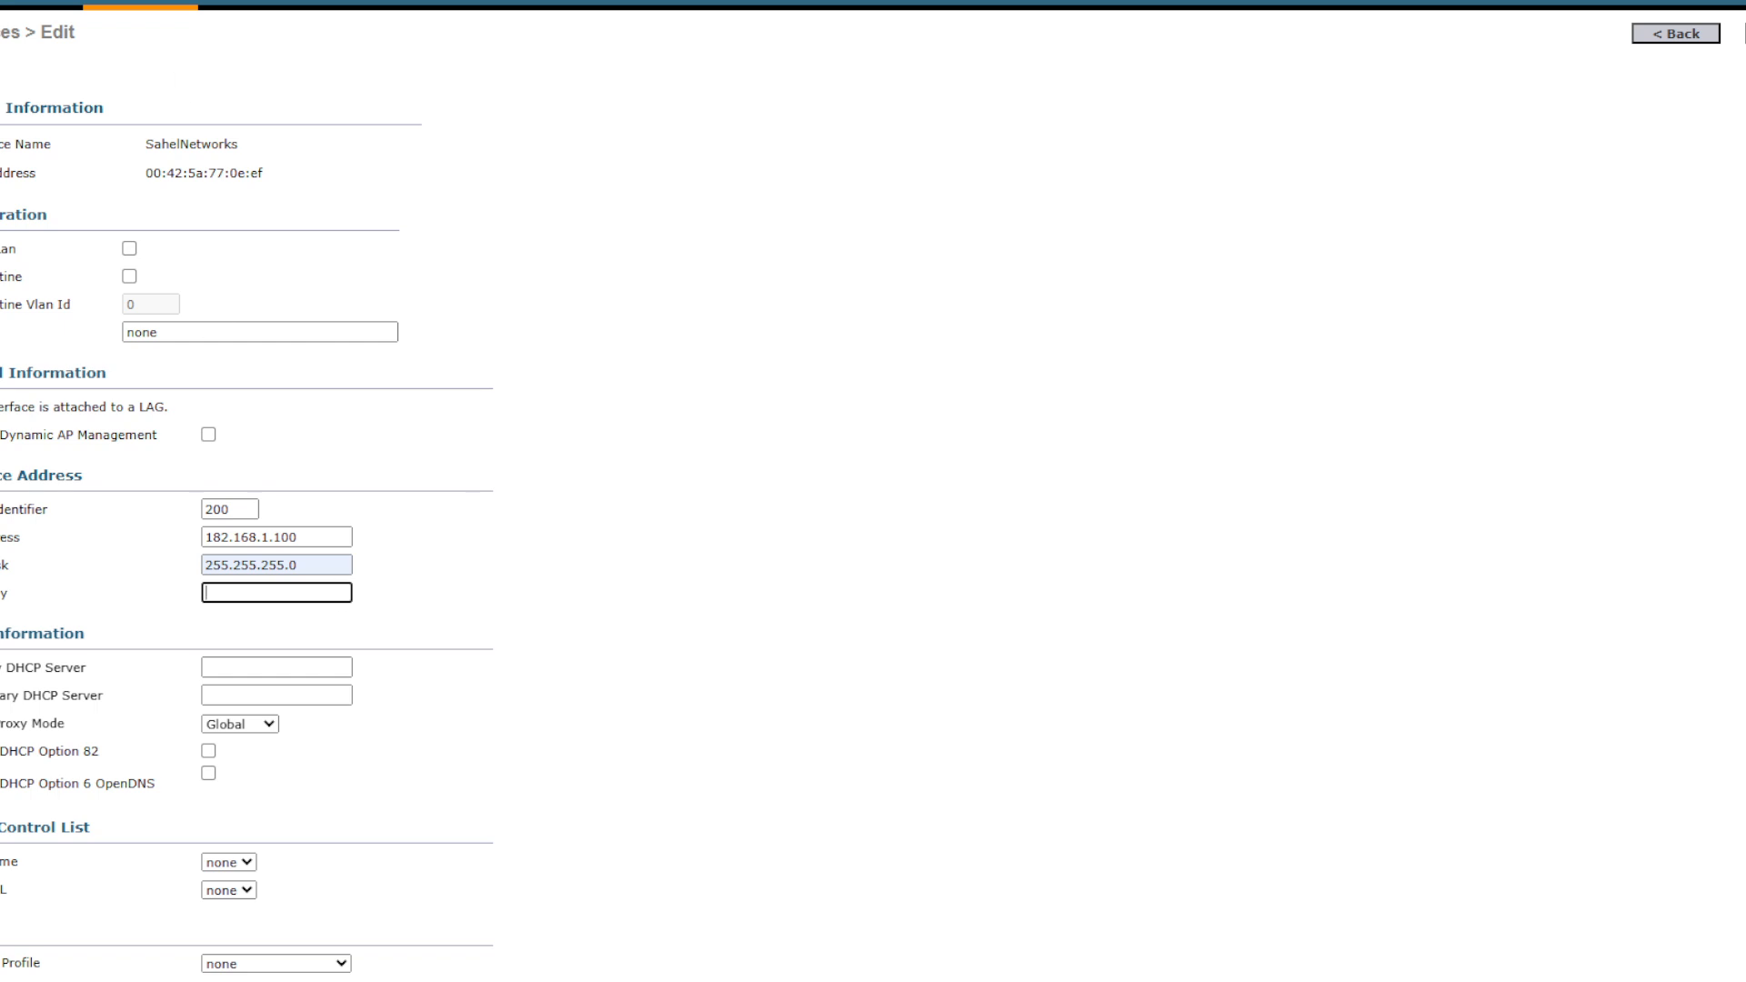
type("192.168.1.254")
left_click_drag(300, 593, 198, 596)
key("ctrl+c")
left_click(227, 667)
key("ctrl+v")
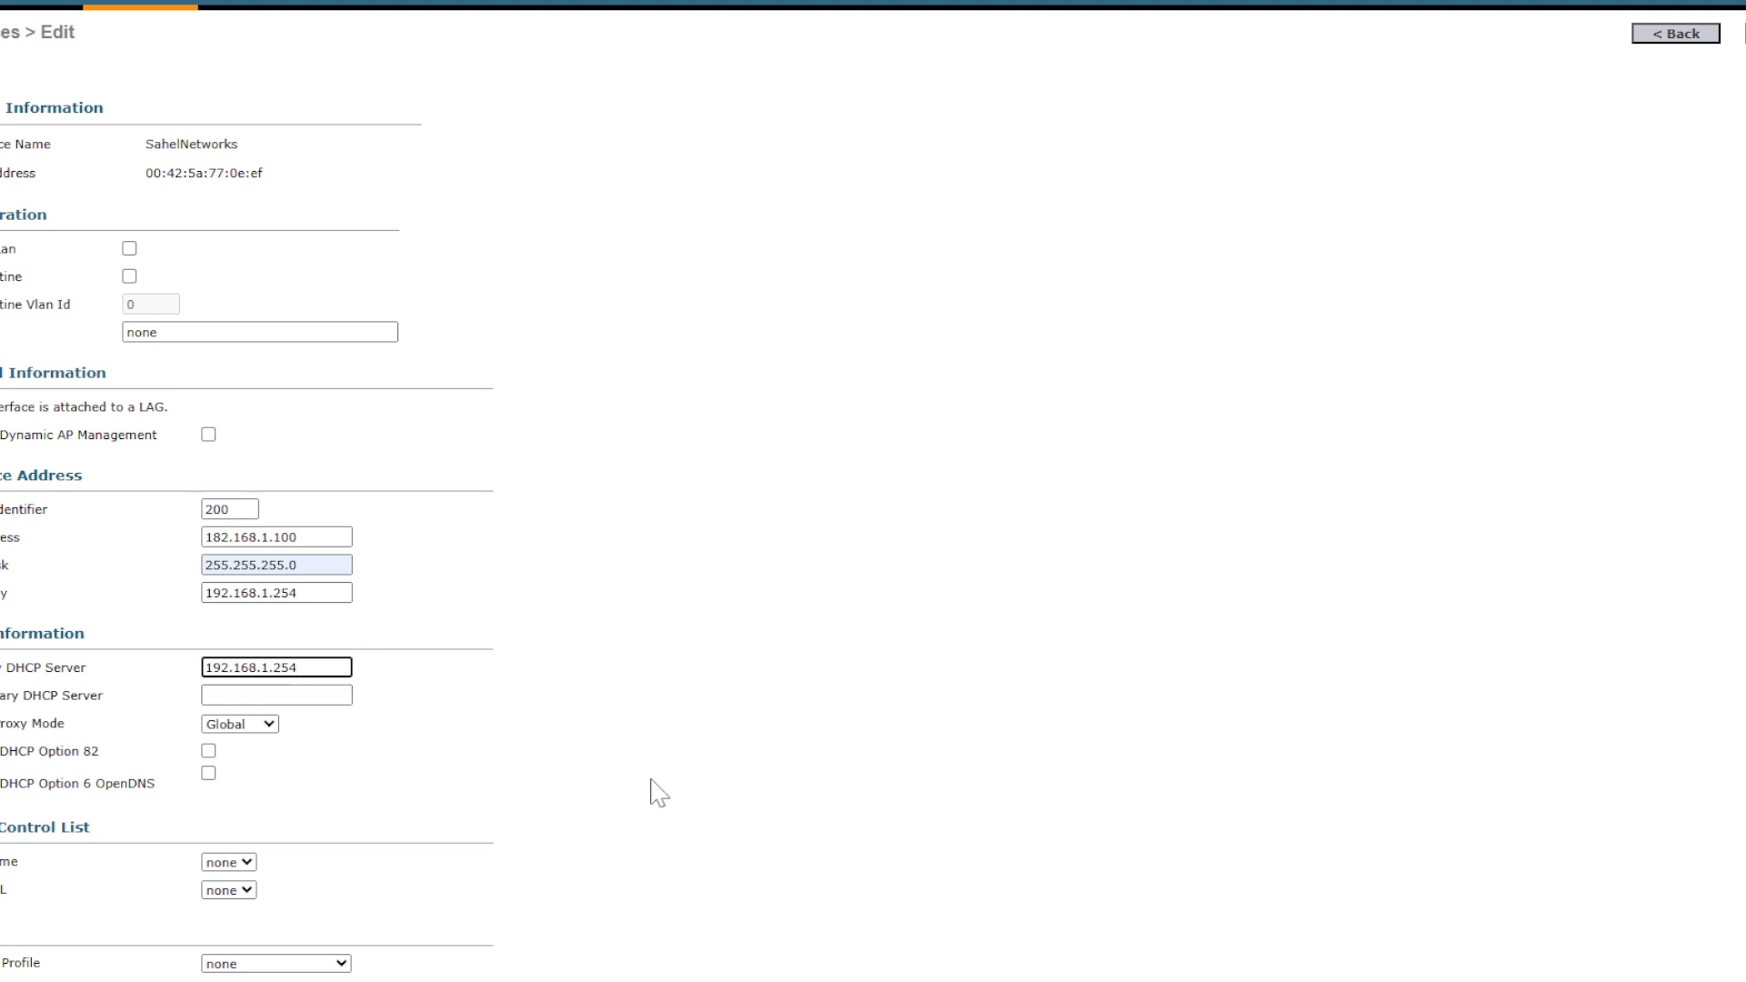
Try to apply the SahelNetworks interface configuration, accepting the temporary disabling of the WLANs
scroll(651, 794, "down", 1)
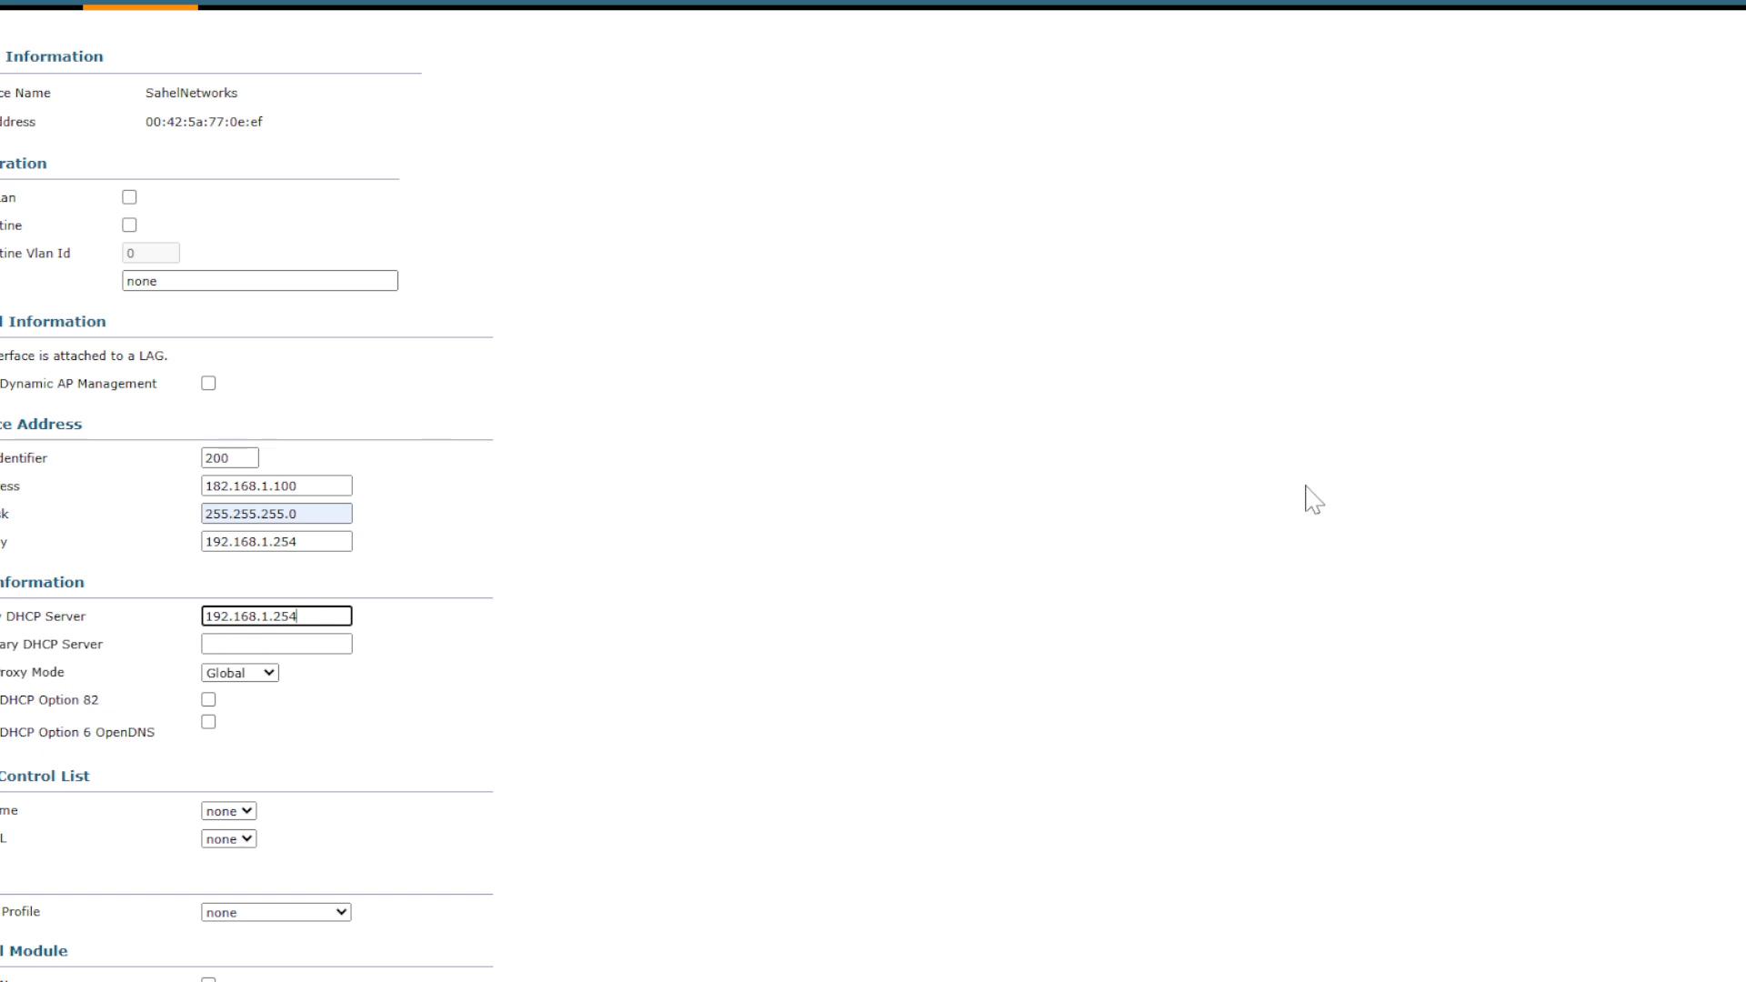
scroll(757, 651, "up", 1)
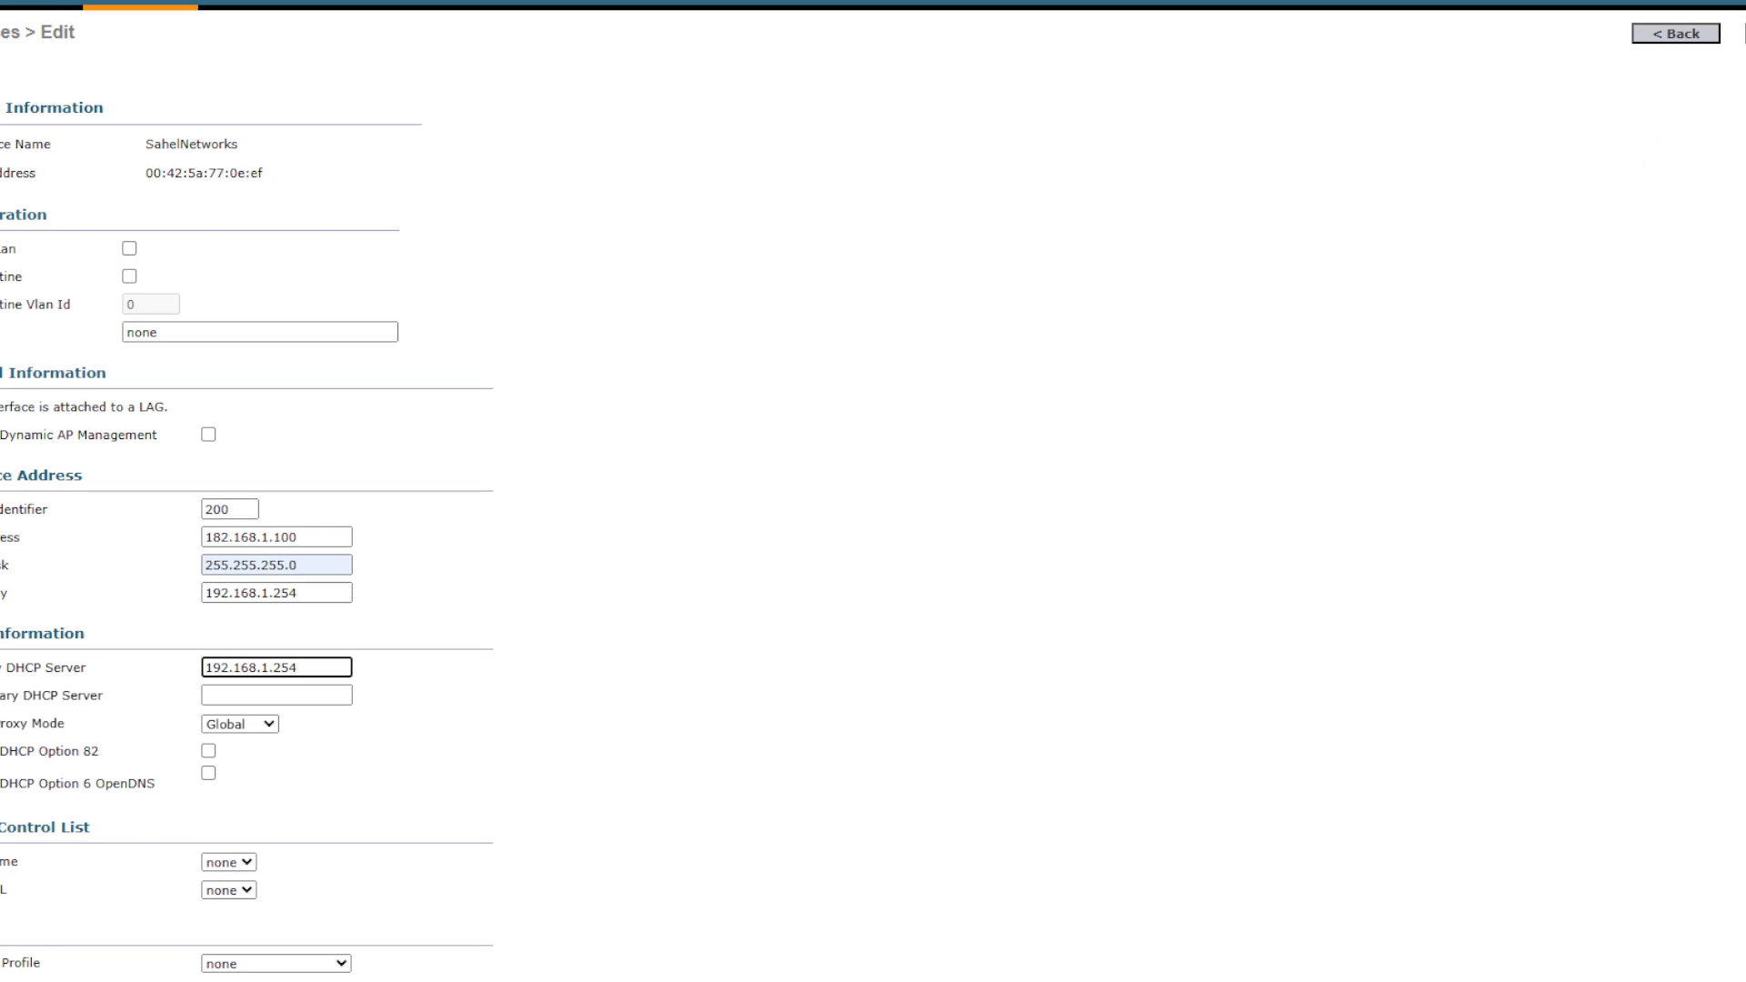
key("Return")
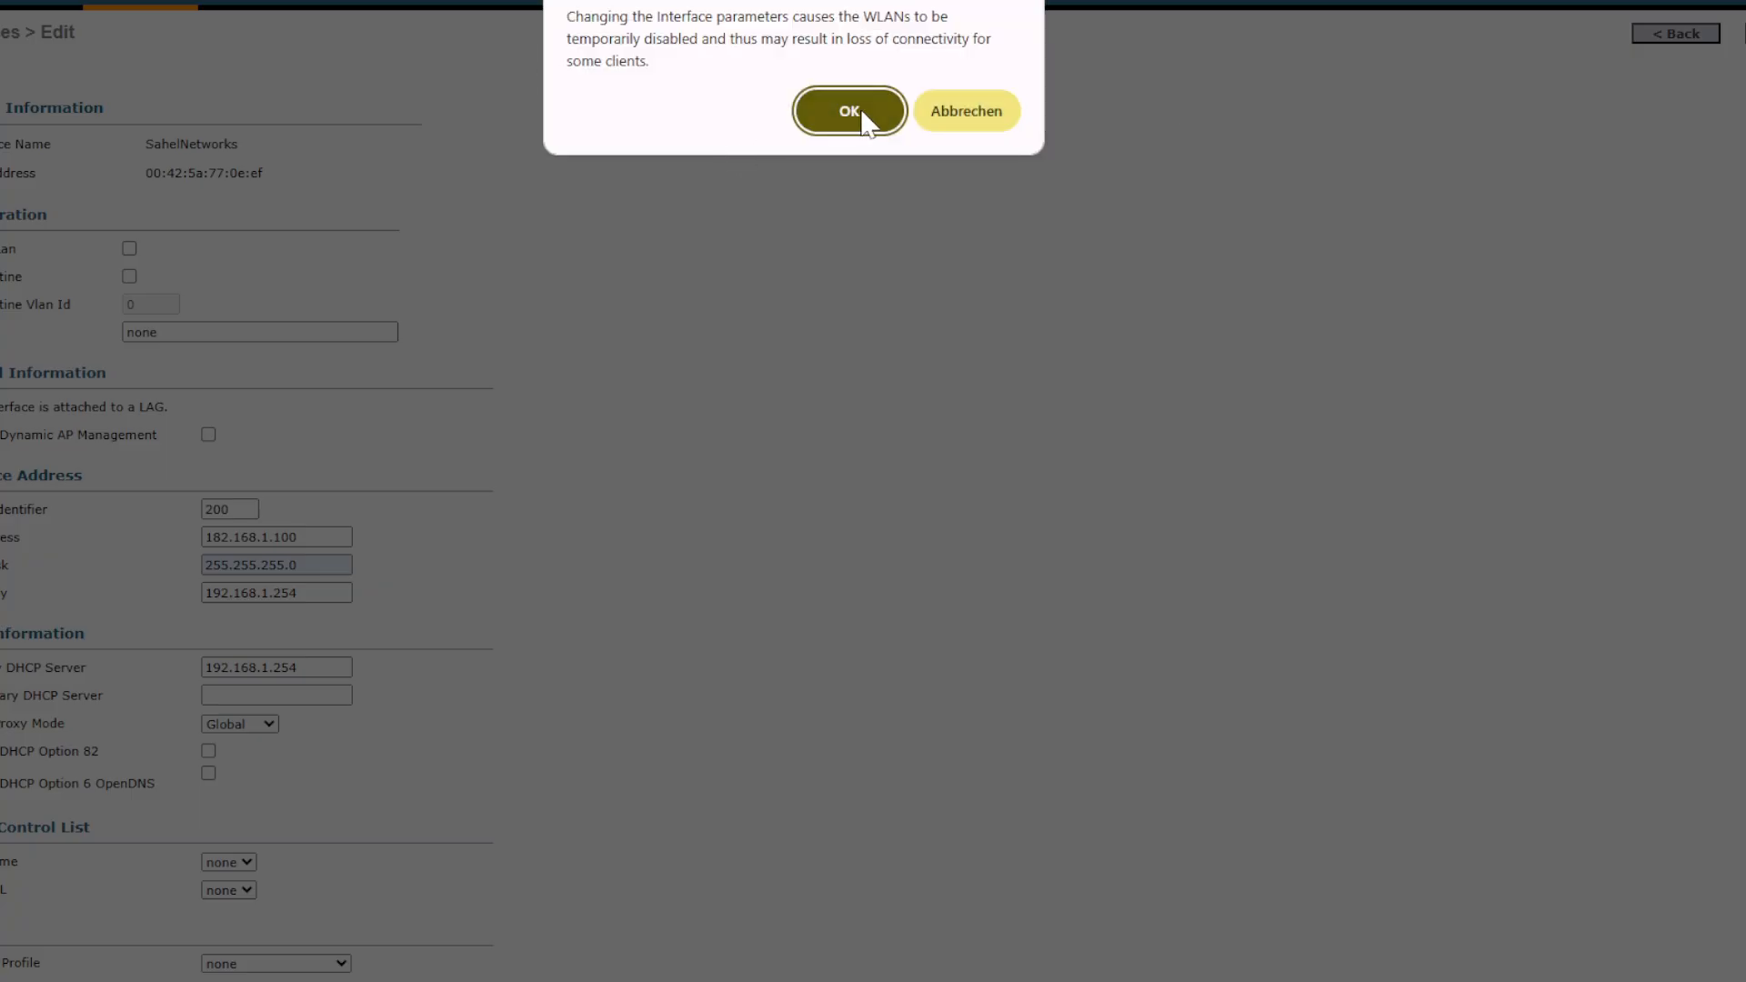
left_click(859, 113)
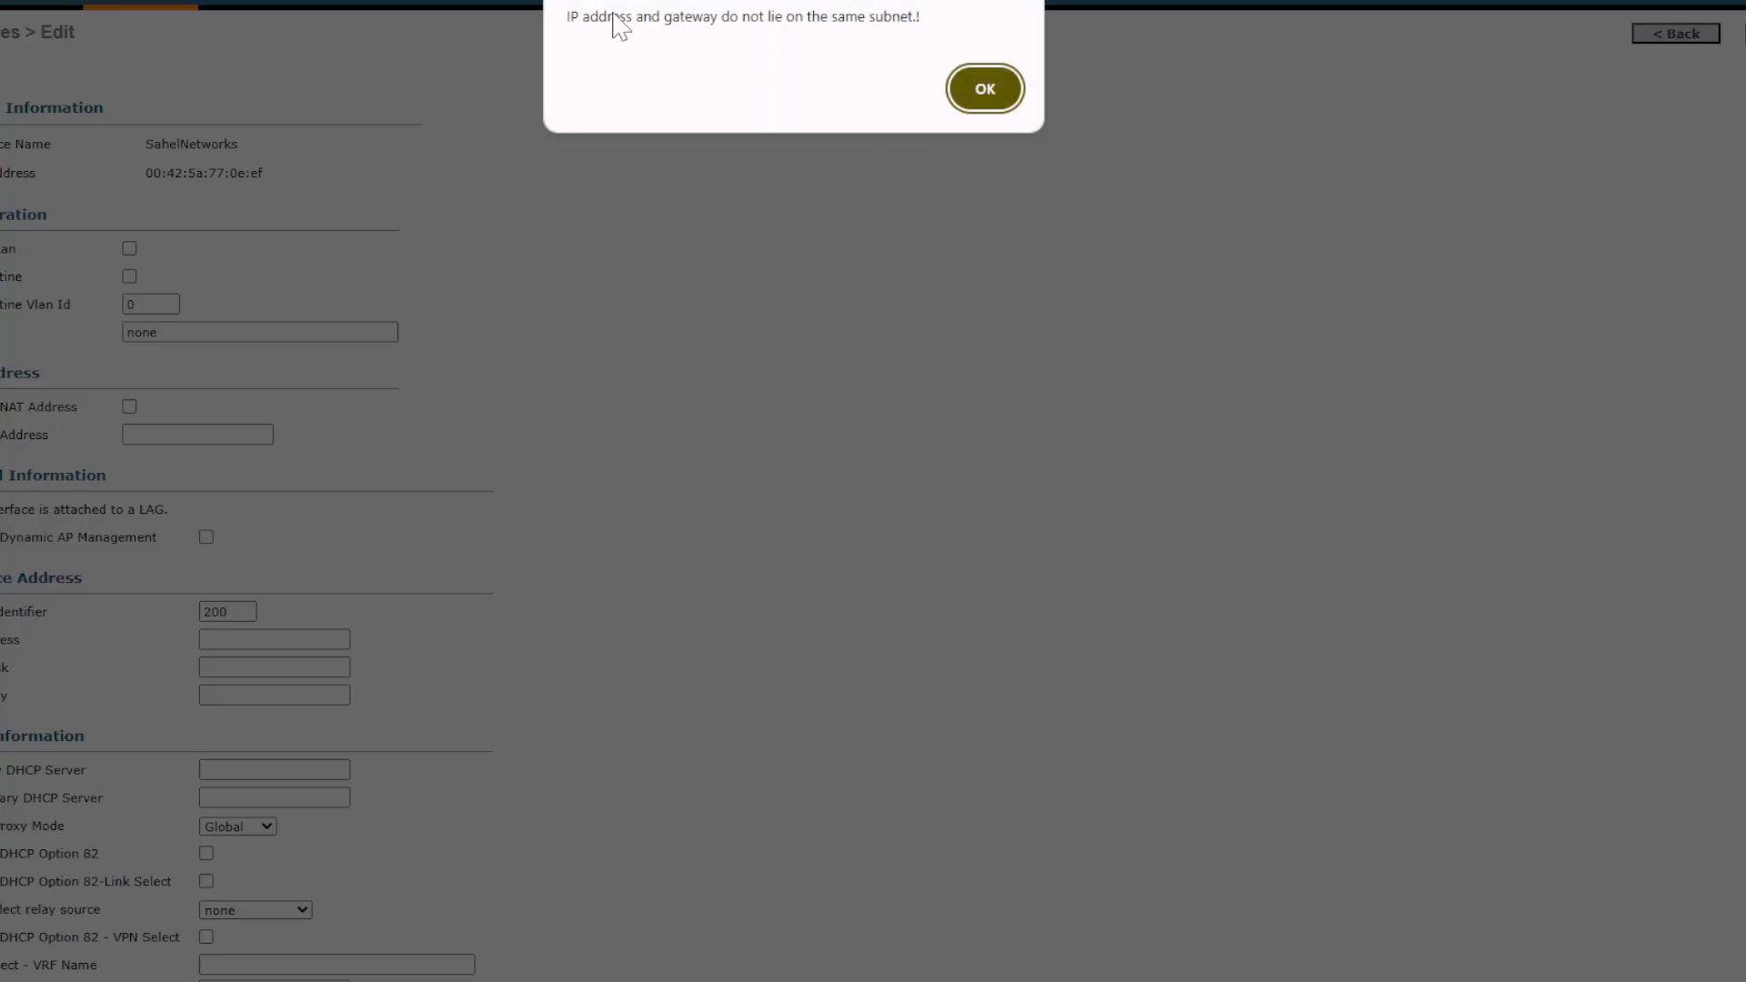
left_click(976, 84)
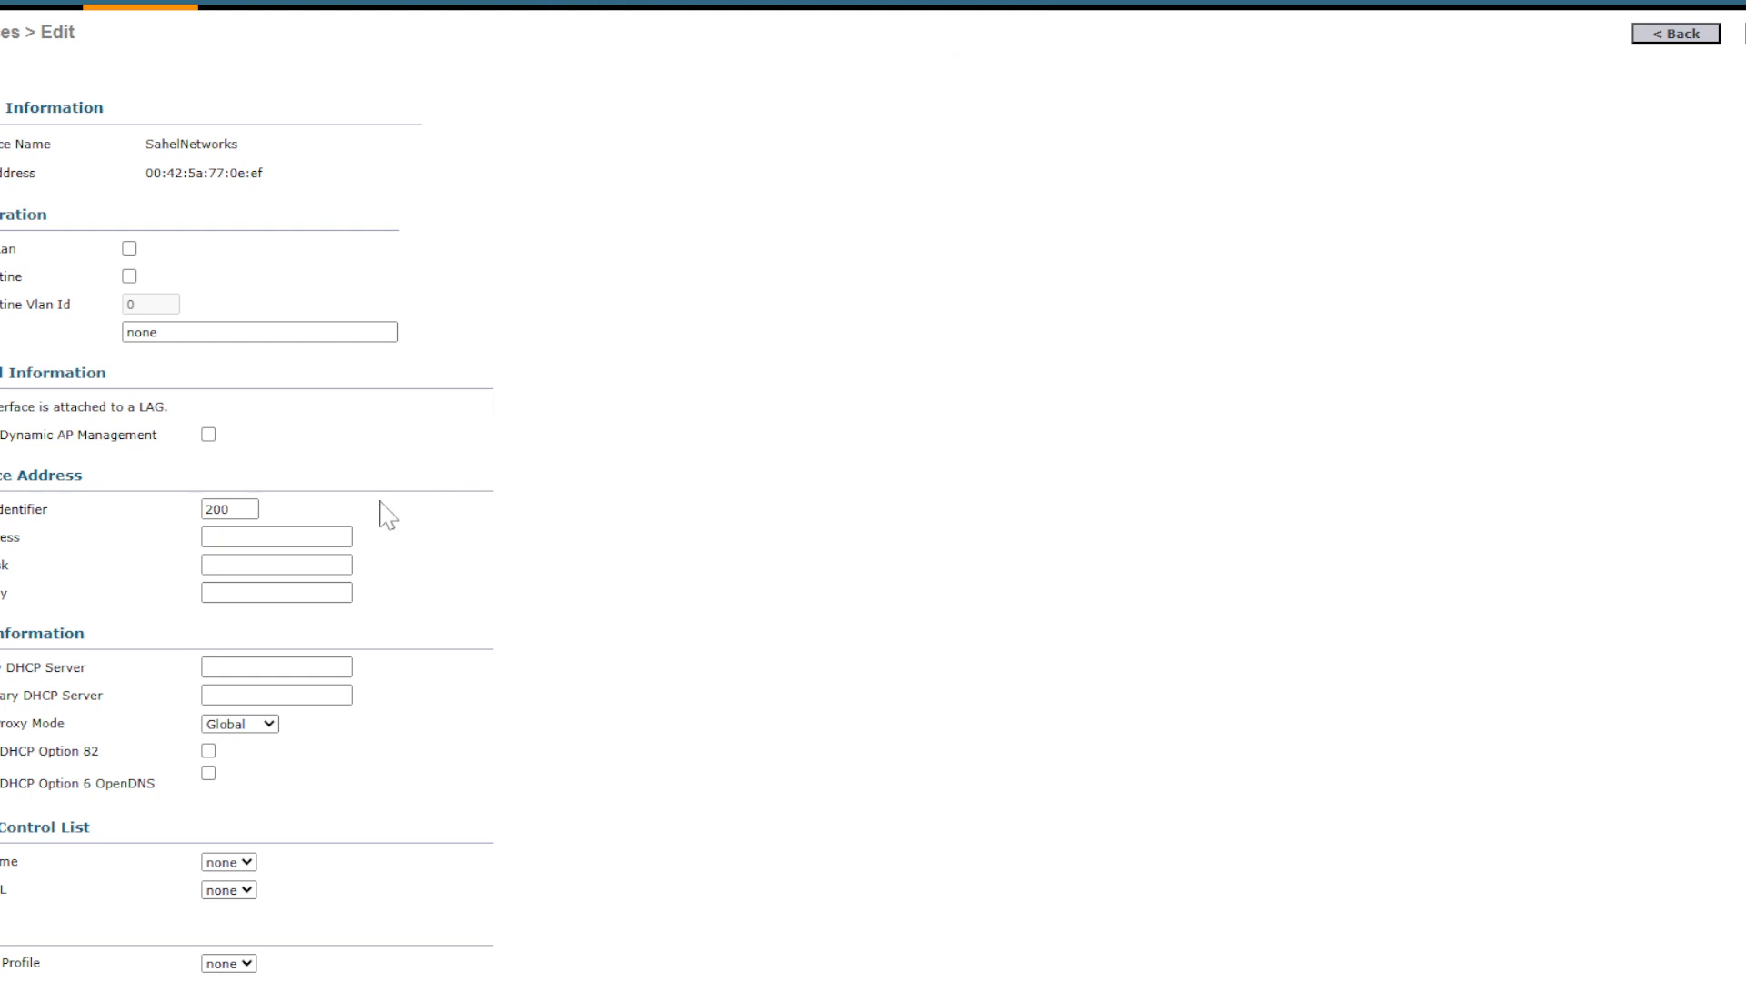
Re-enter the interface's IP address 182.168.1.100, netmask 255.255.255.0 and gateway 192.168.1.254
left_click(273, 537)
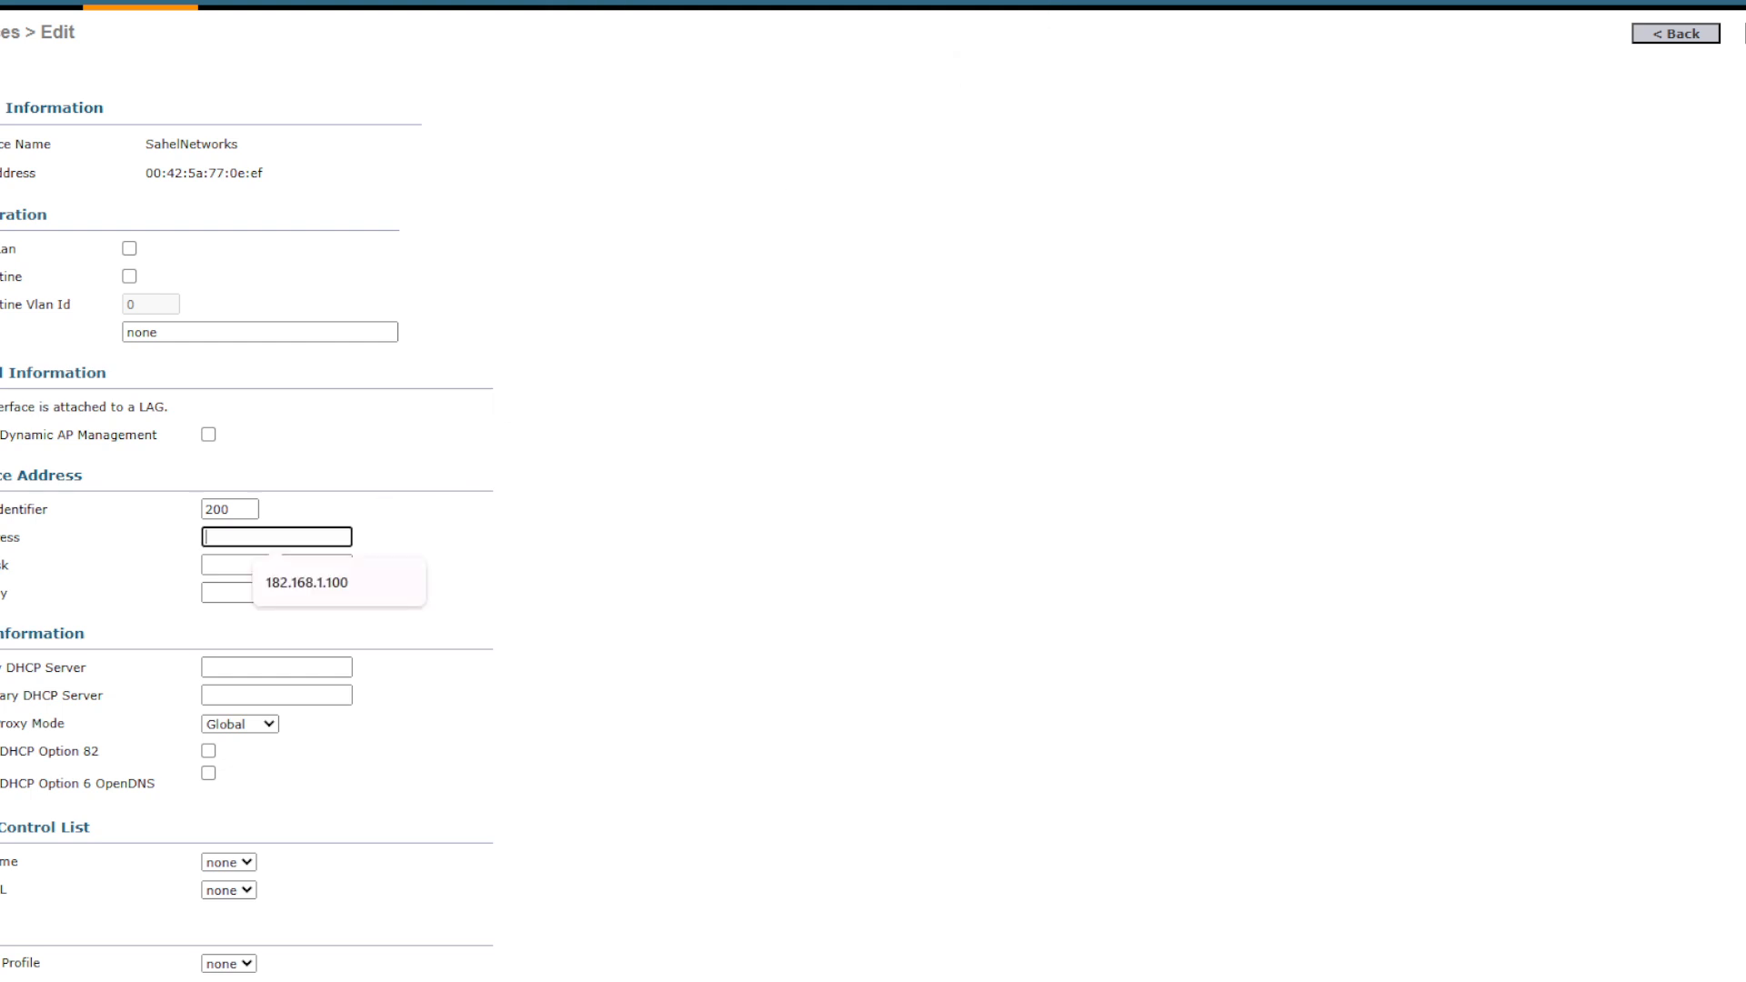
left_click(296, 587)
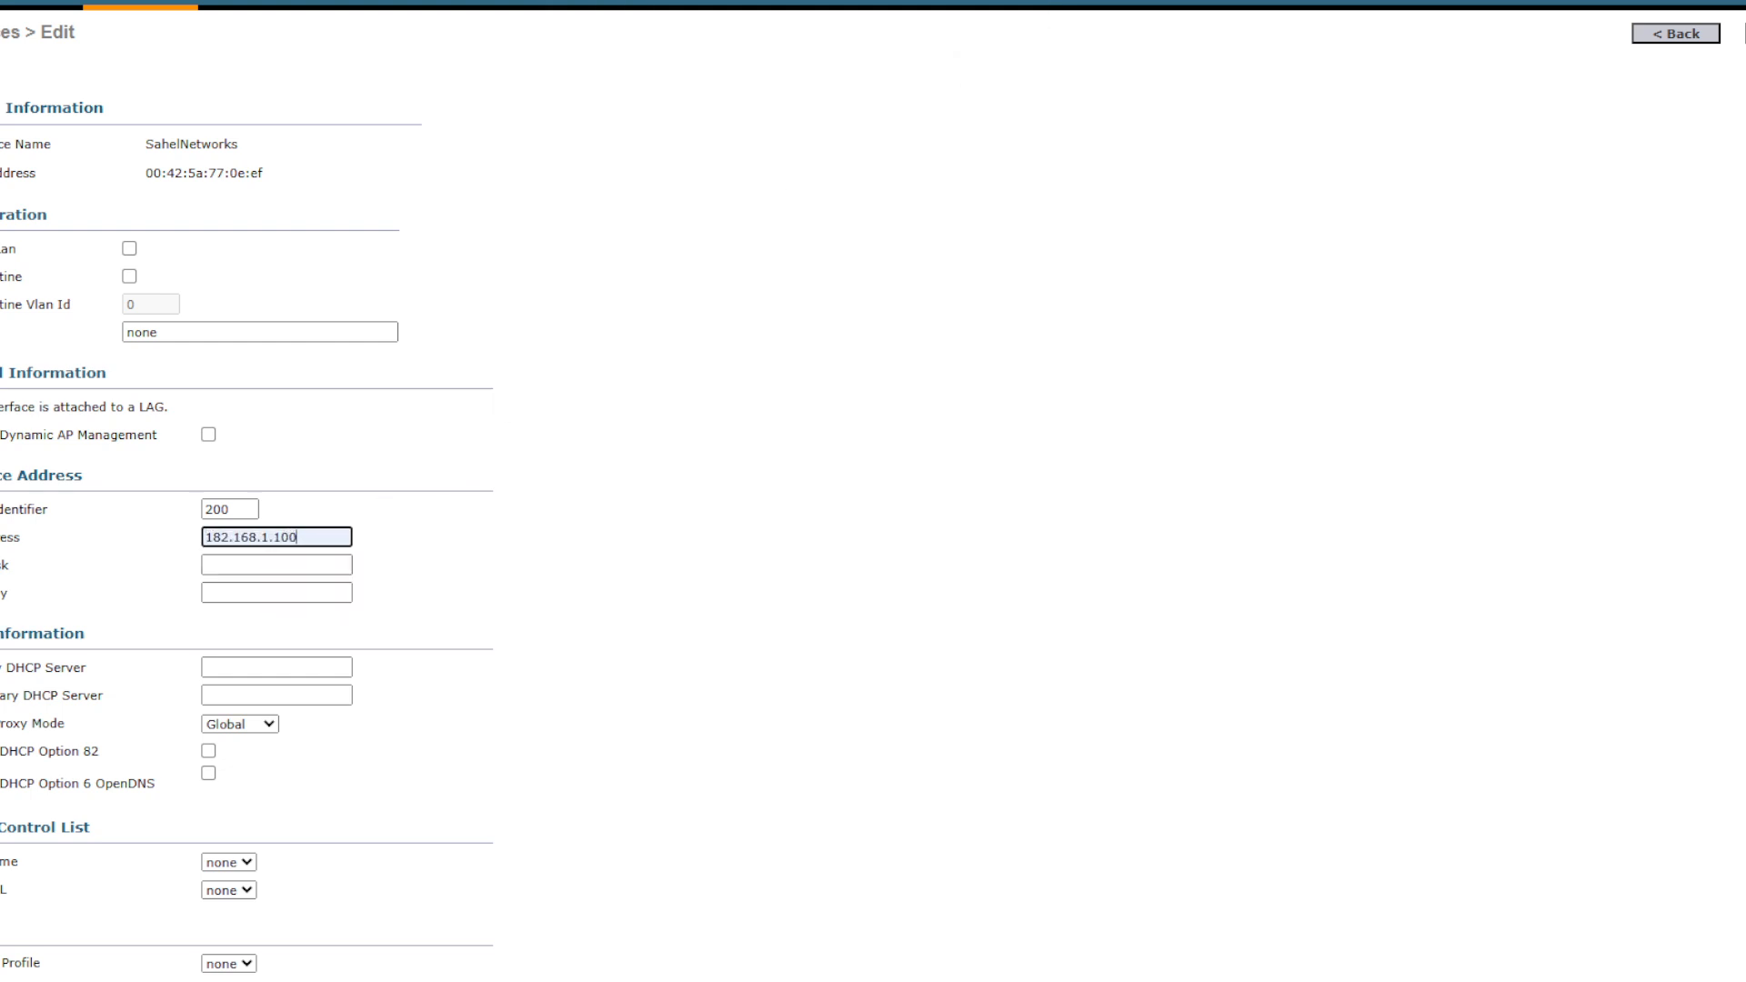
left_click(273, 565)
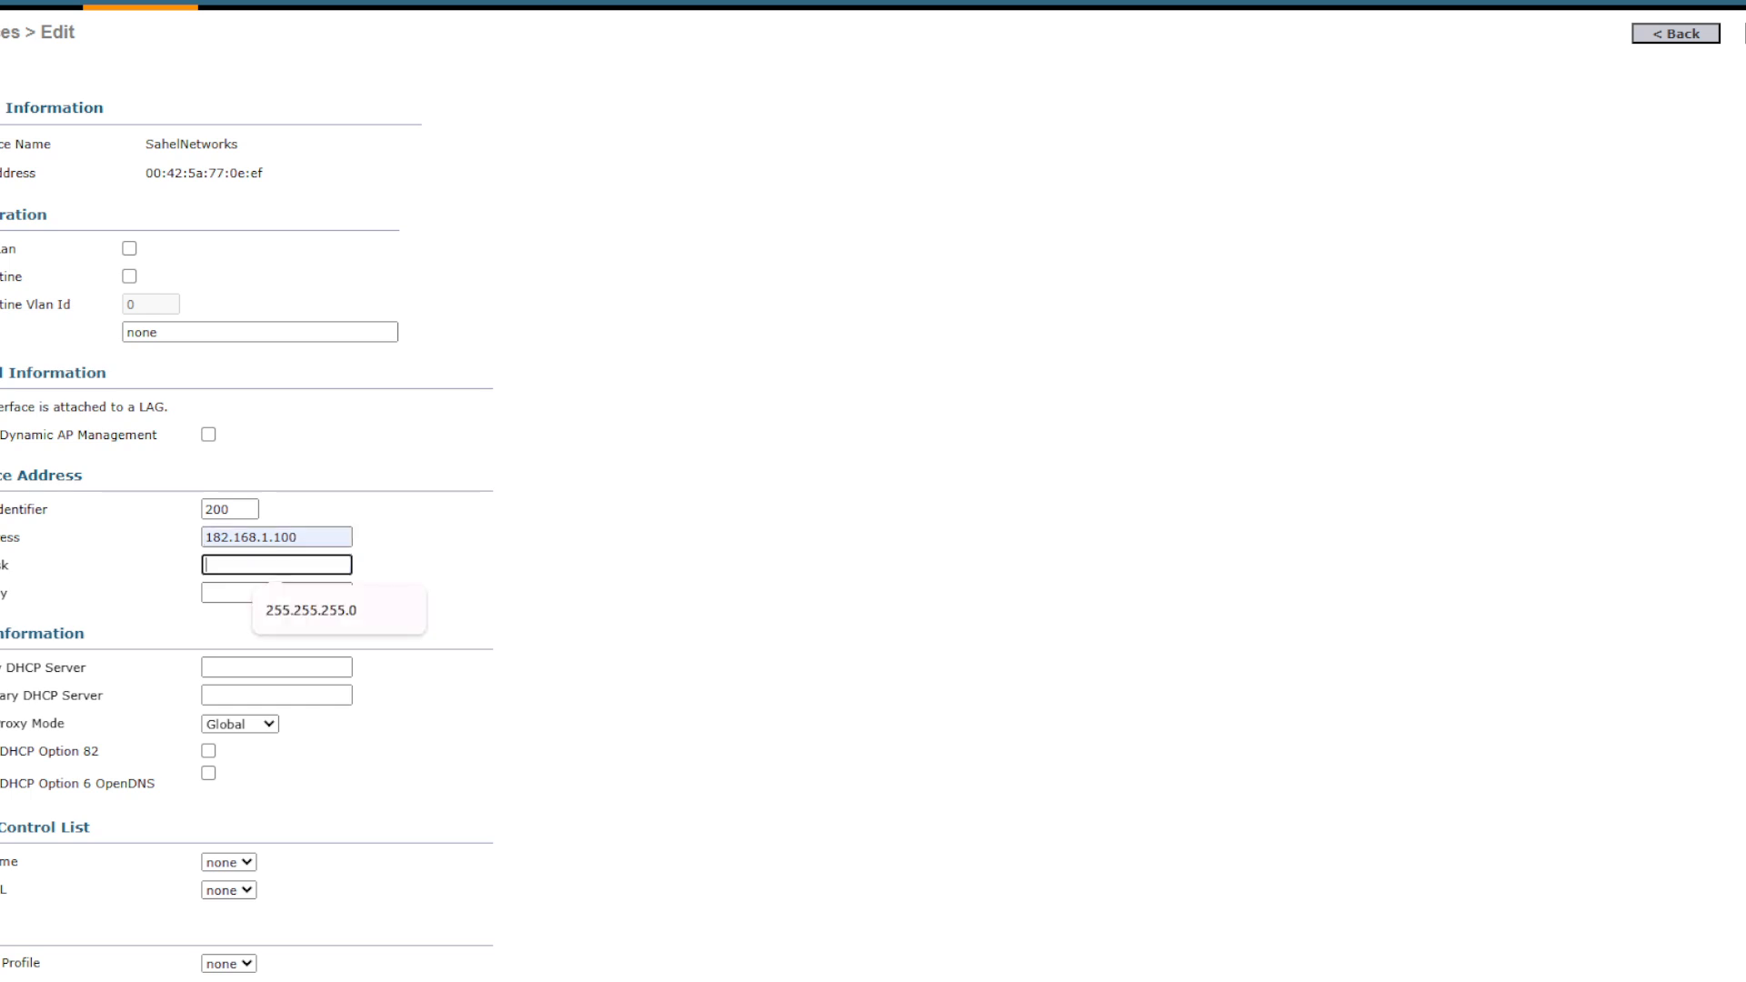
left_click(331, 611)
left_click(299, 593)
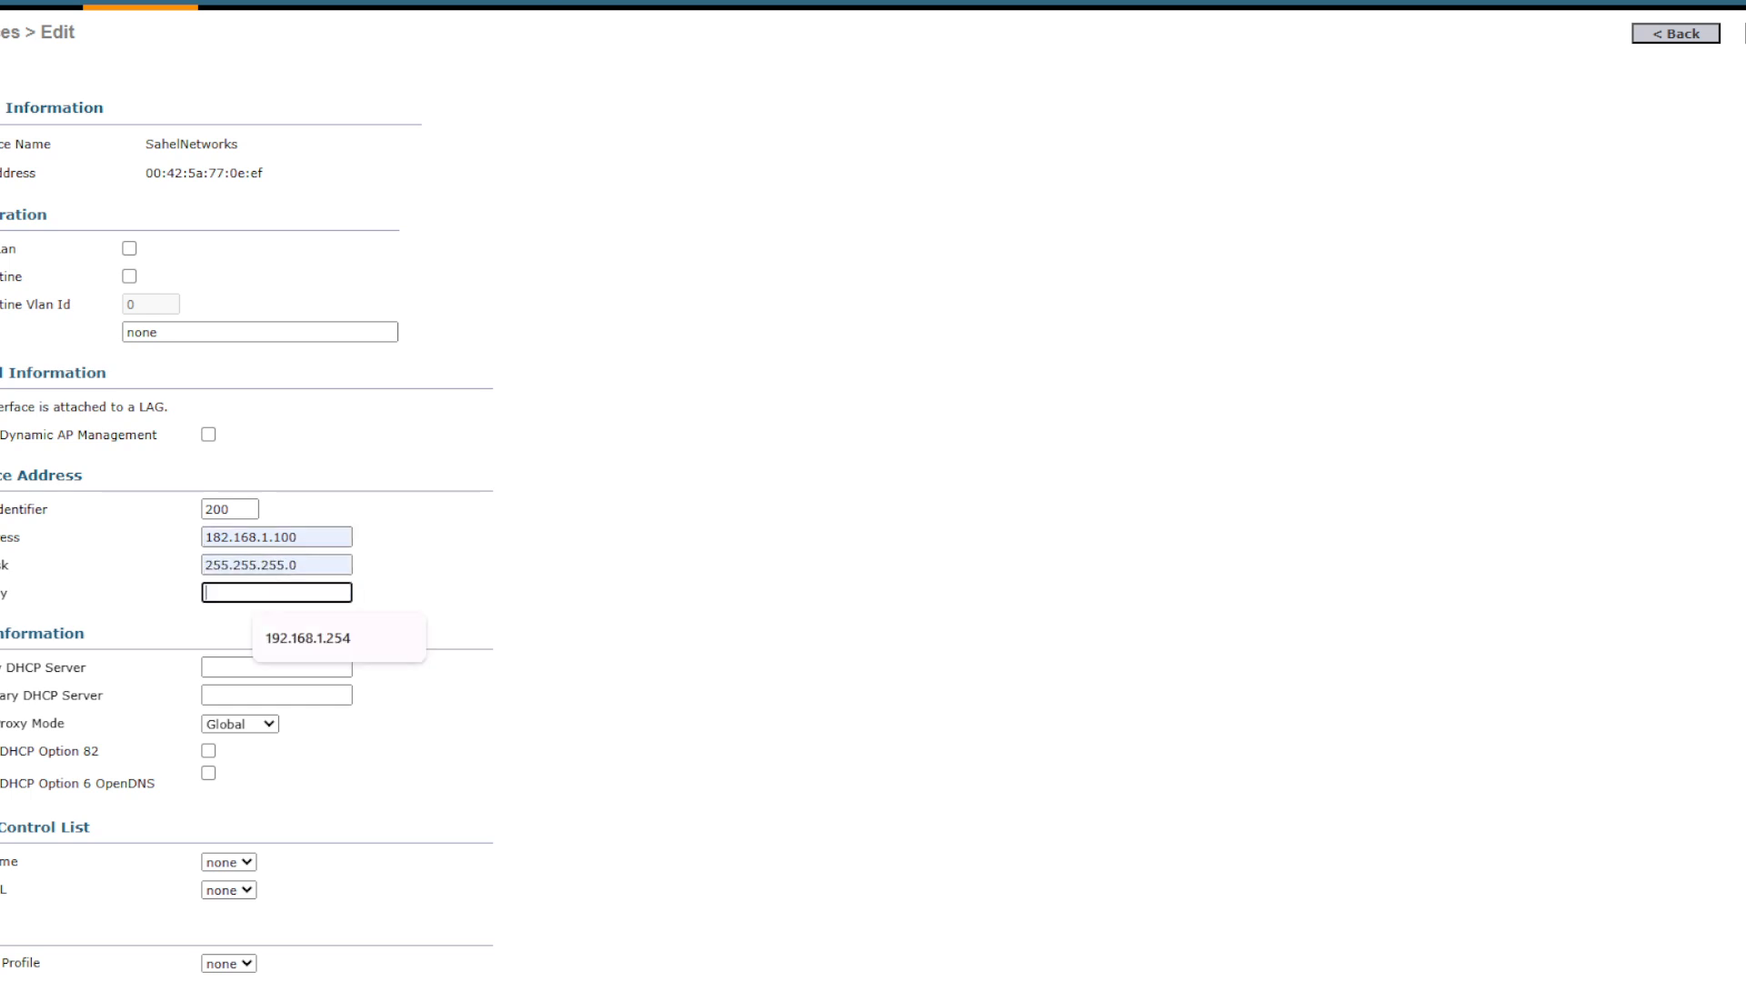
left_click(297, 642)
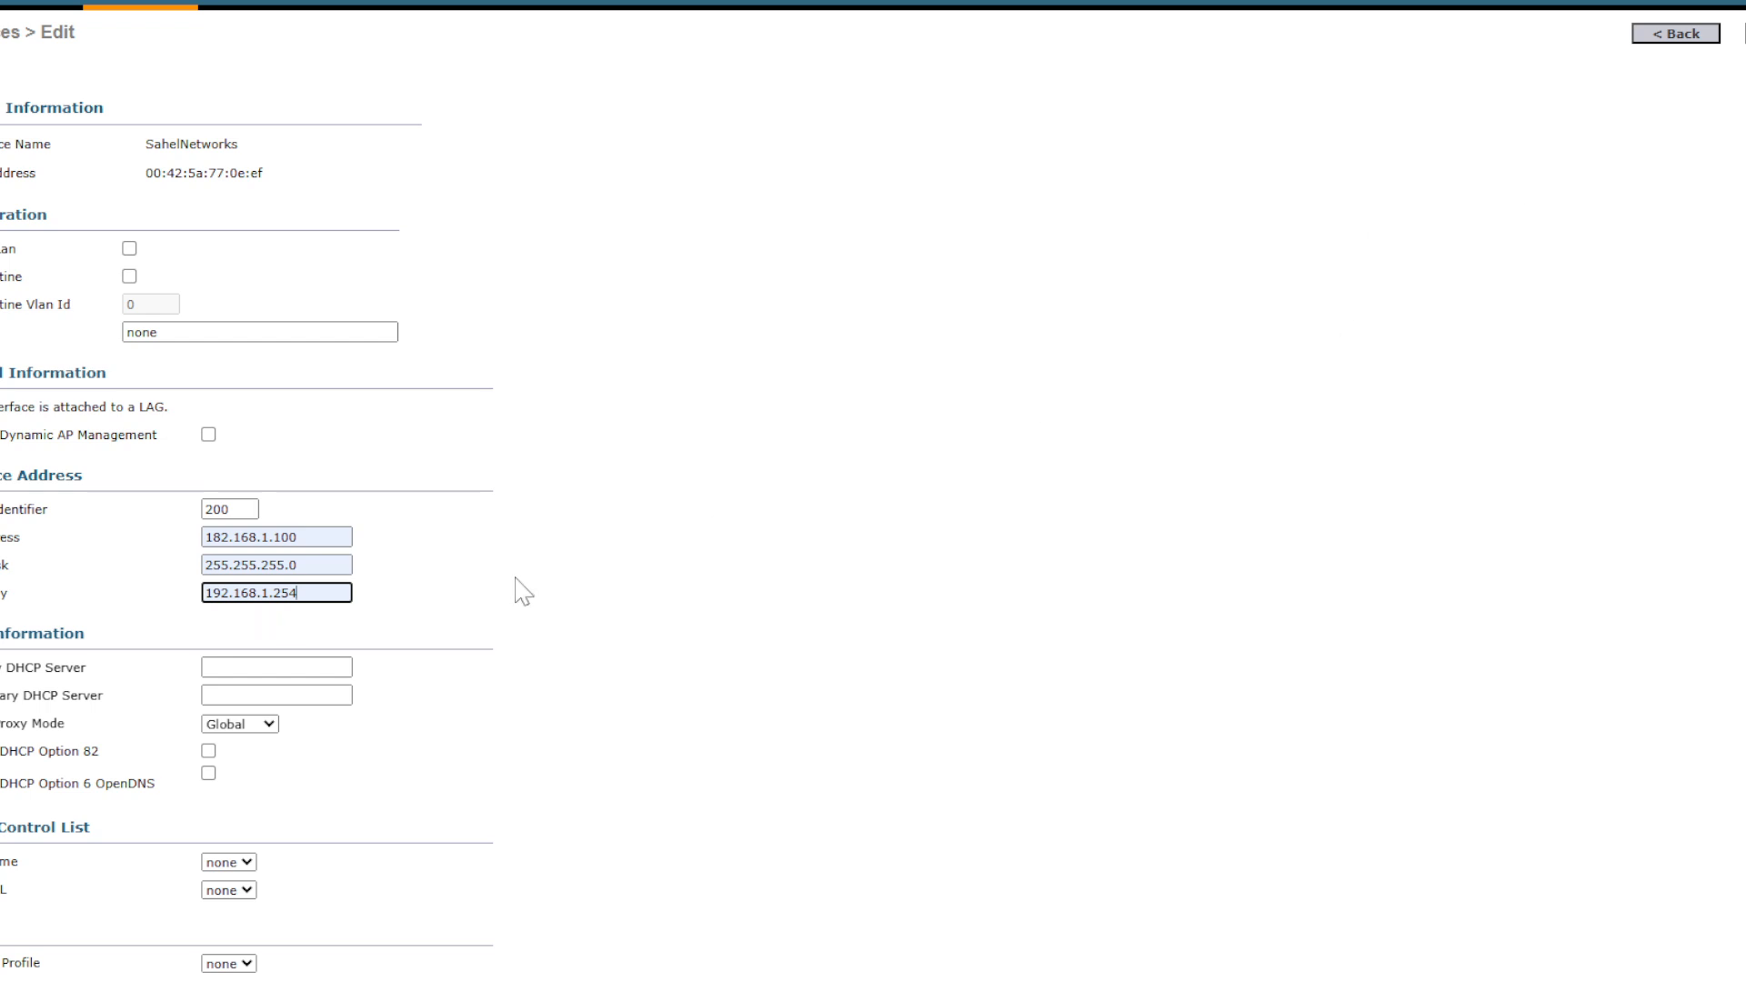
Copy the gateway address 192.168.1.254 into the primary DHCP server and try again to apply the interface settings
key("ctrl+a")
key("ctrl+c")
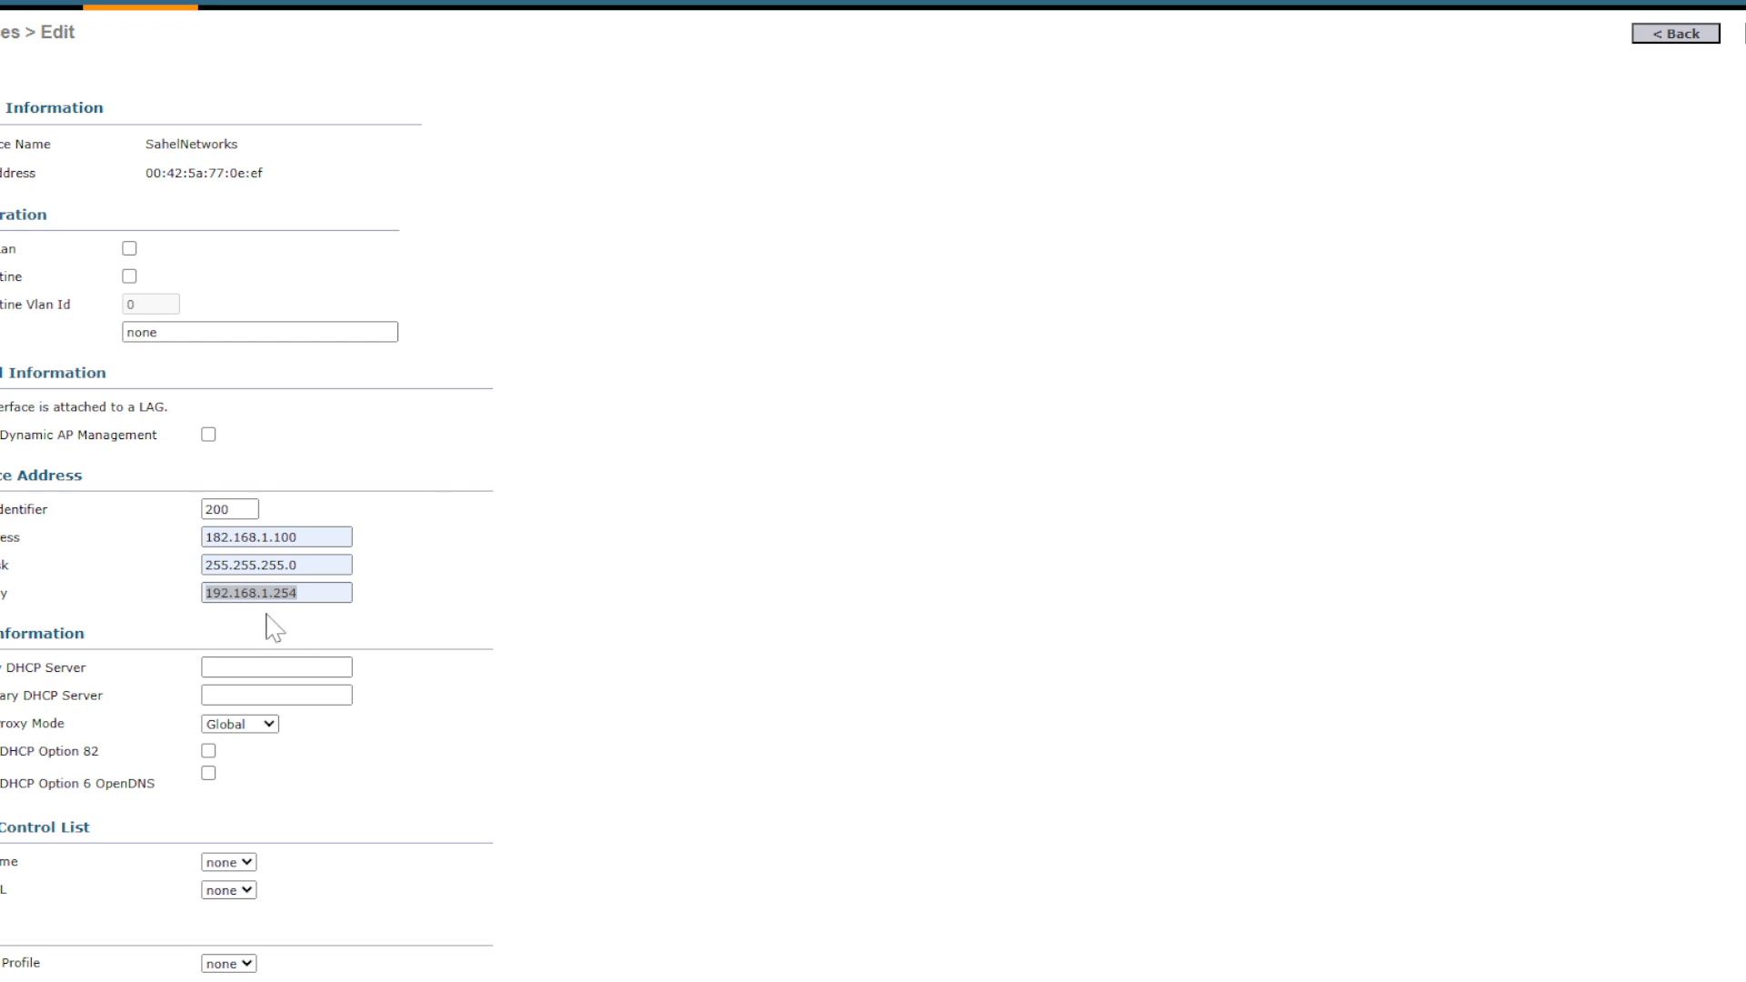
left_click(273, 695)
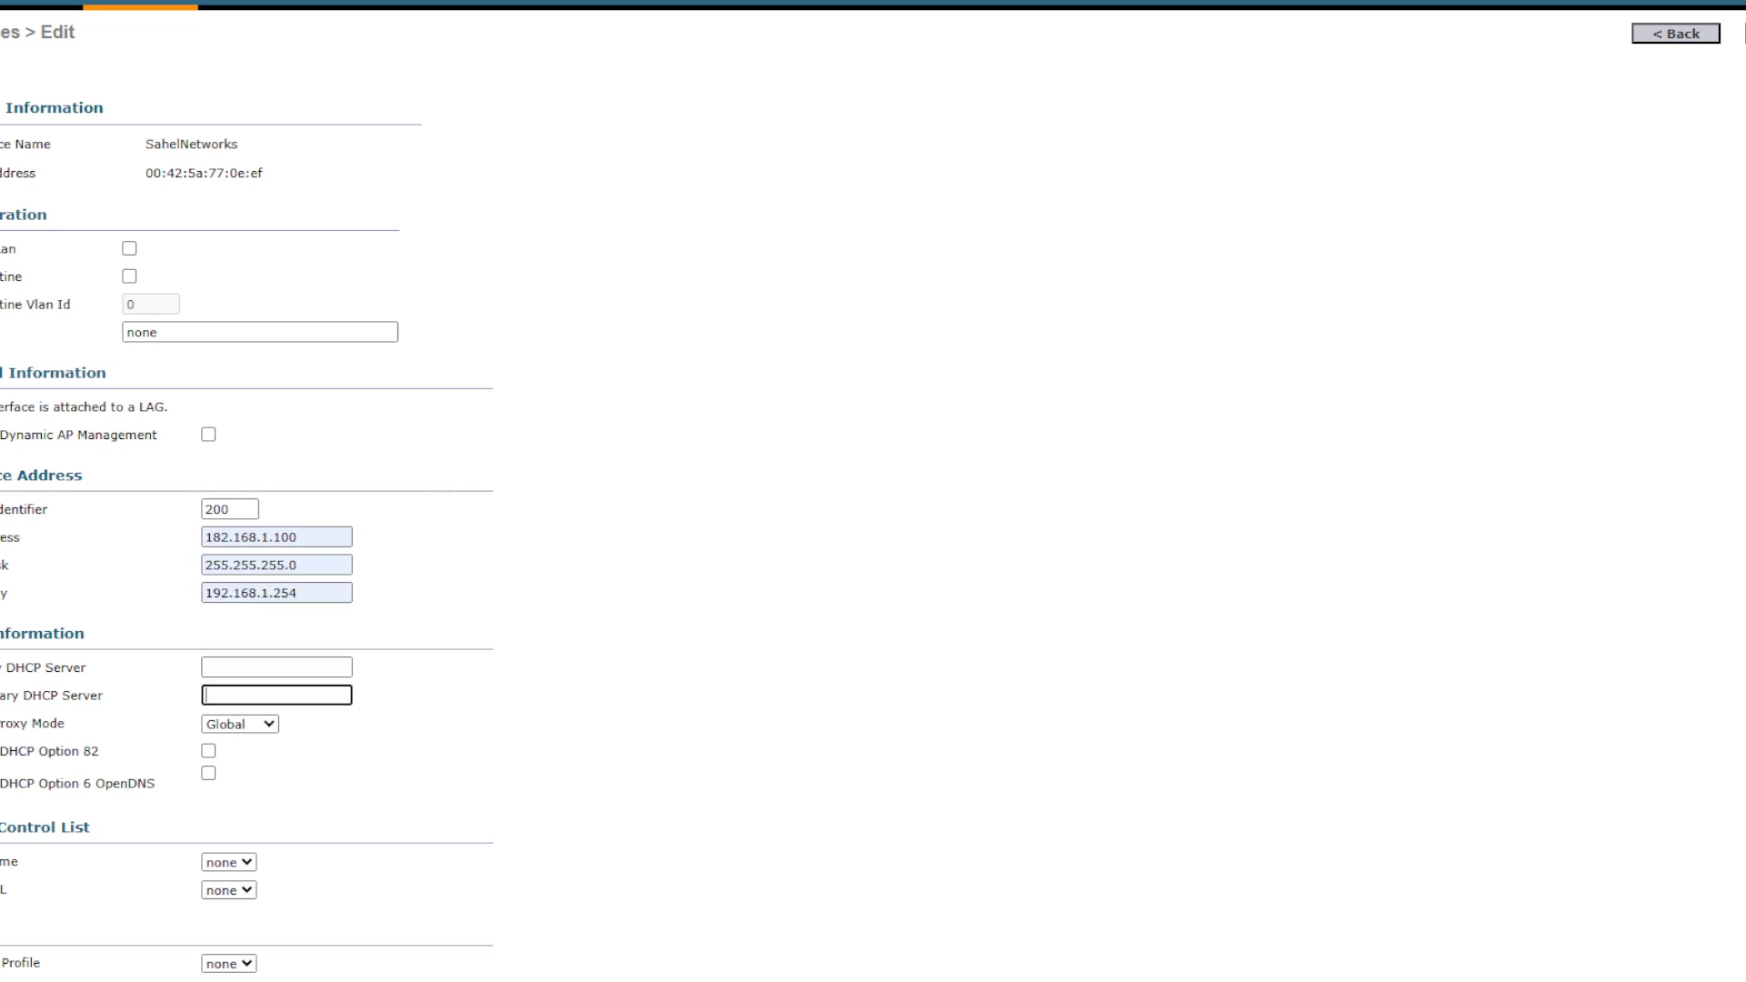
left_click(274, 667)
key("ctrl+v")
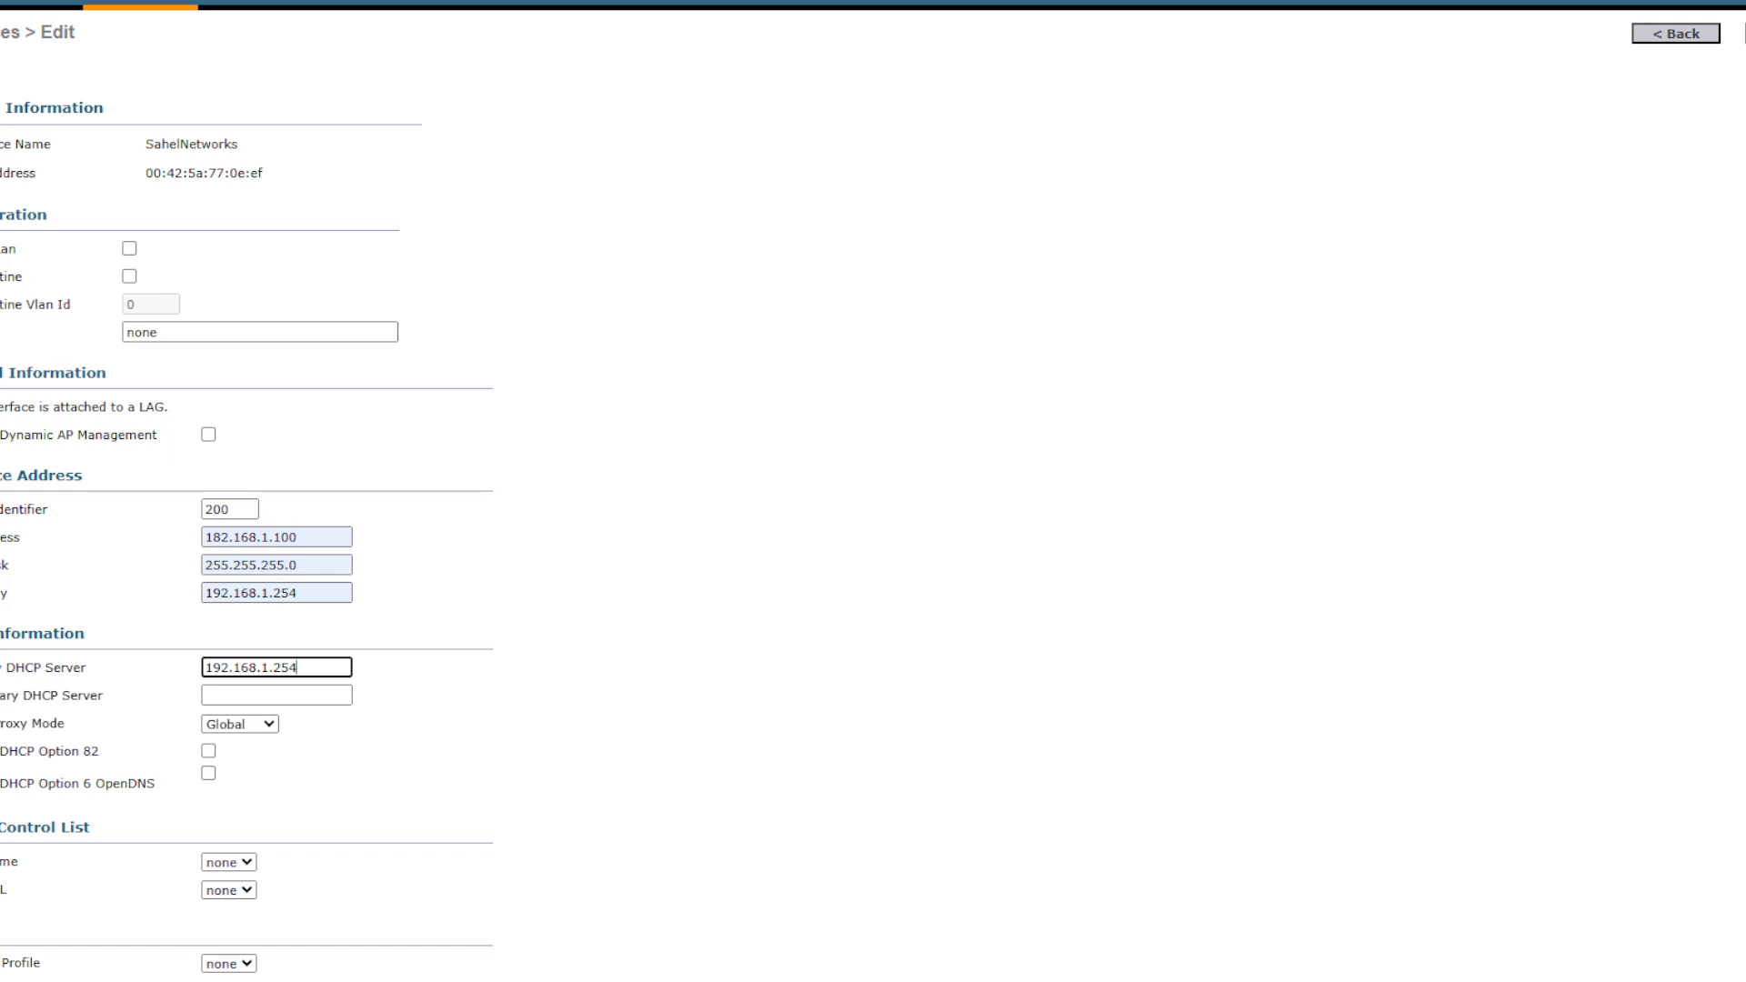
left_click(1745, 34)
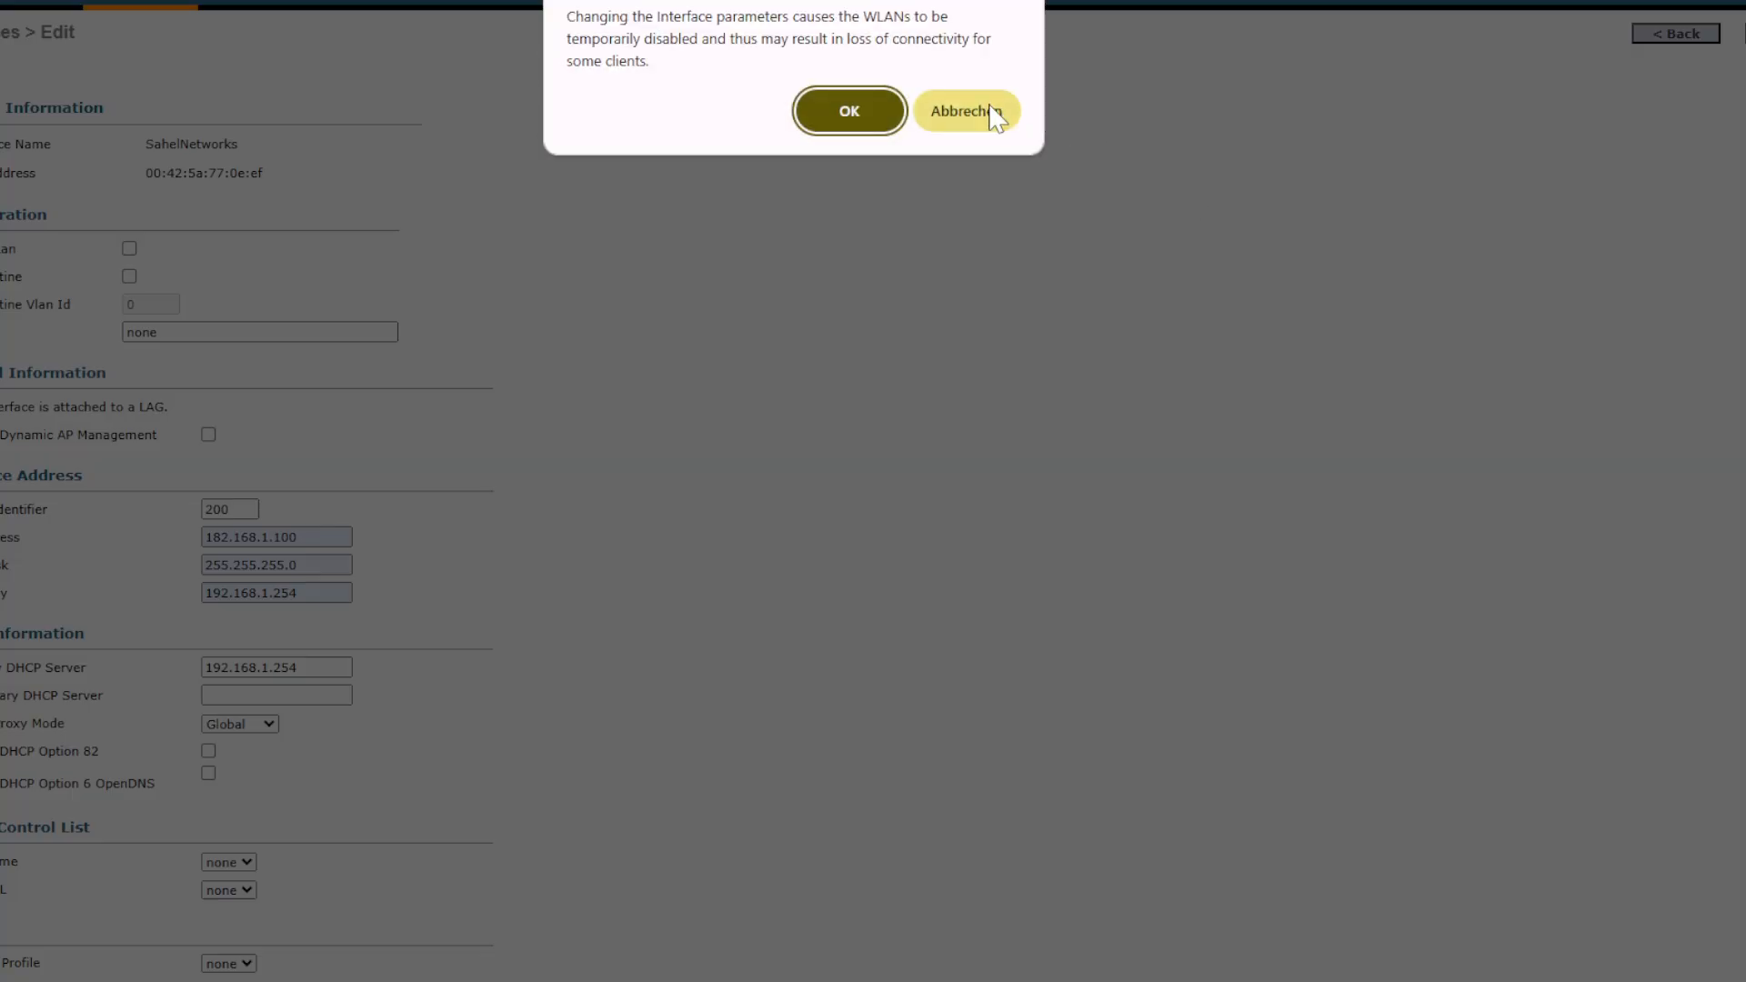
left_click(842, 119)
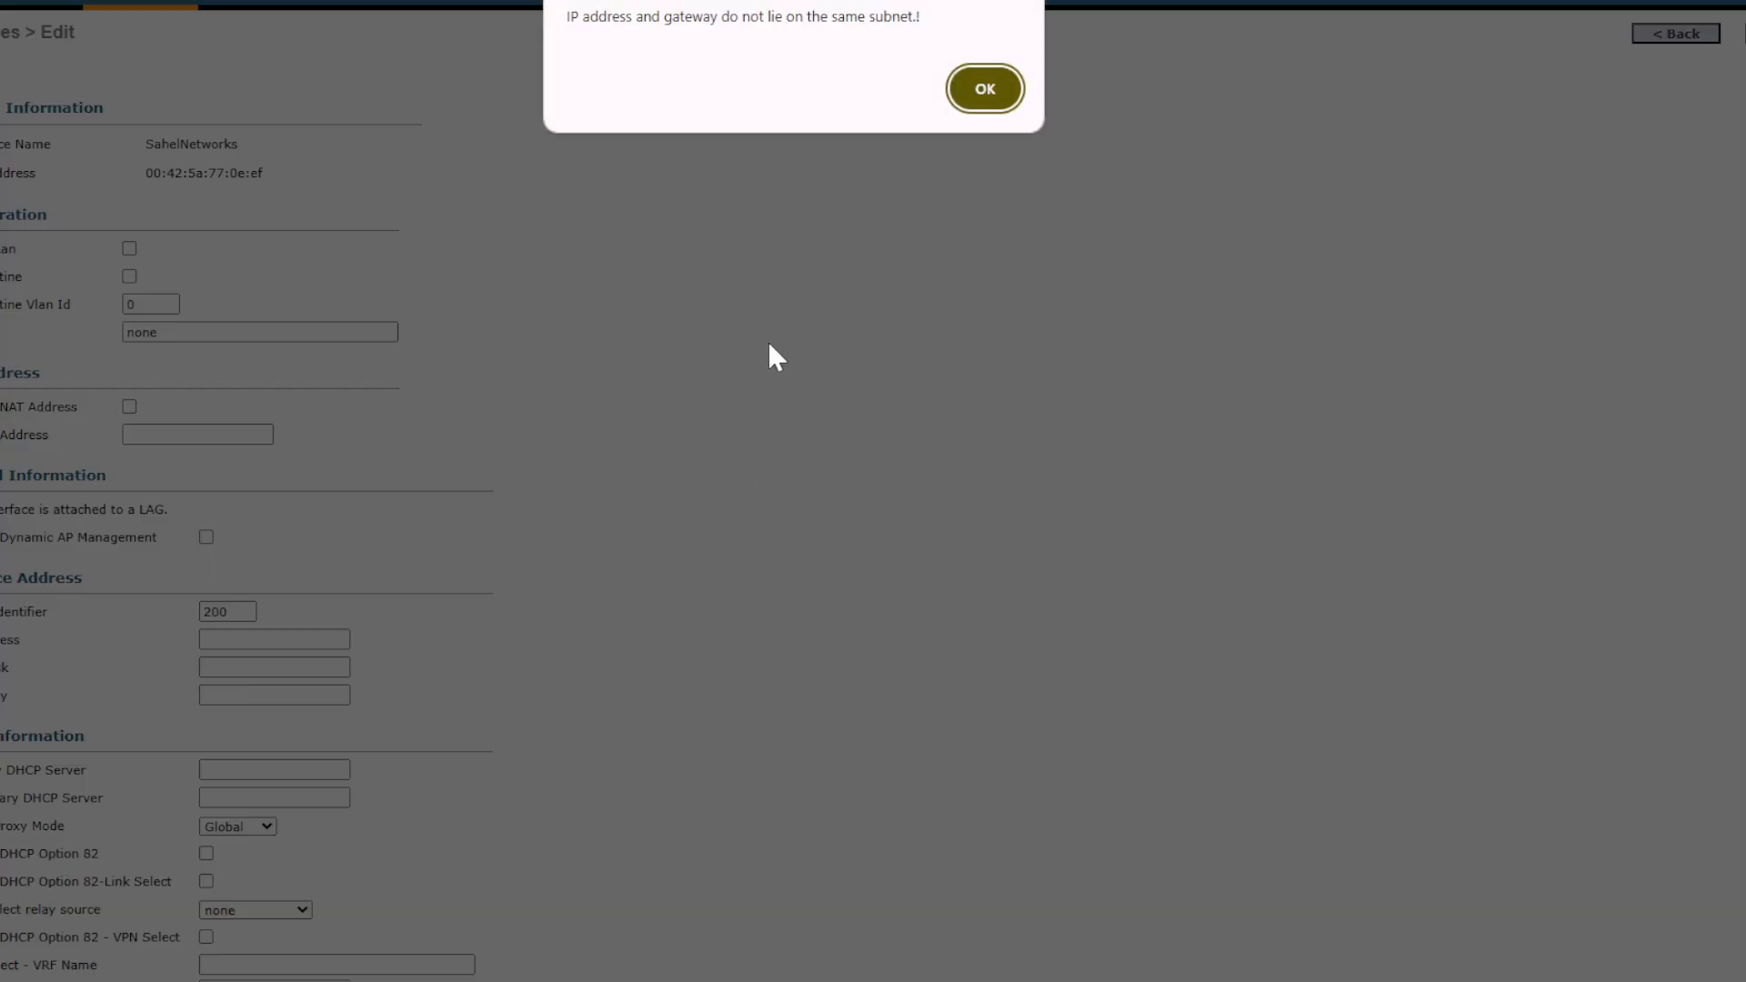
left_click(953, 104)
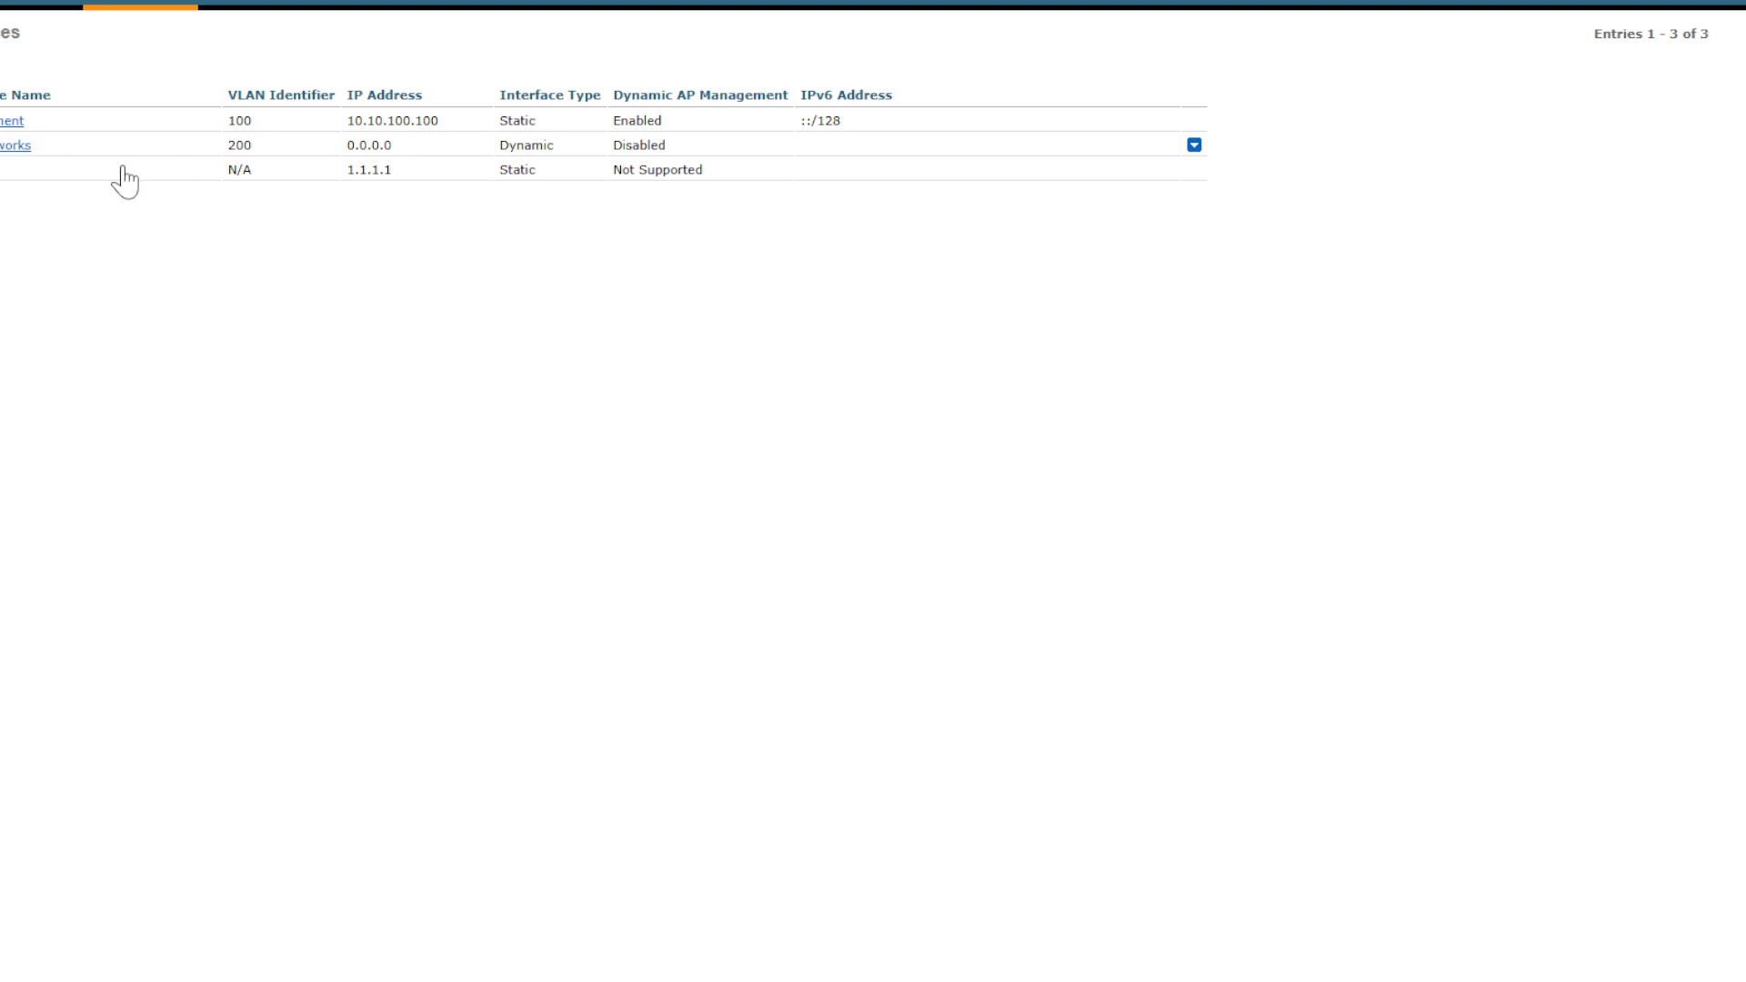
Open the sahelnetworks interface for editing and set its IP address to 192.168.1.100
left_click(18, 147)
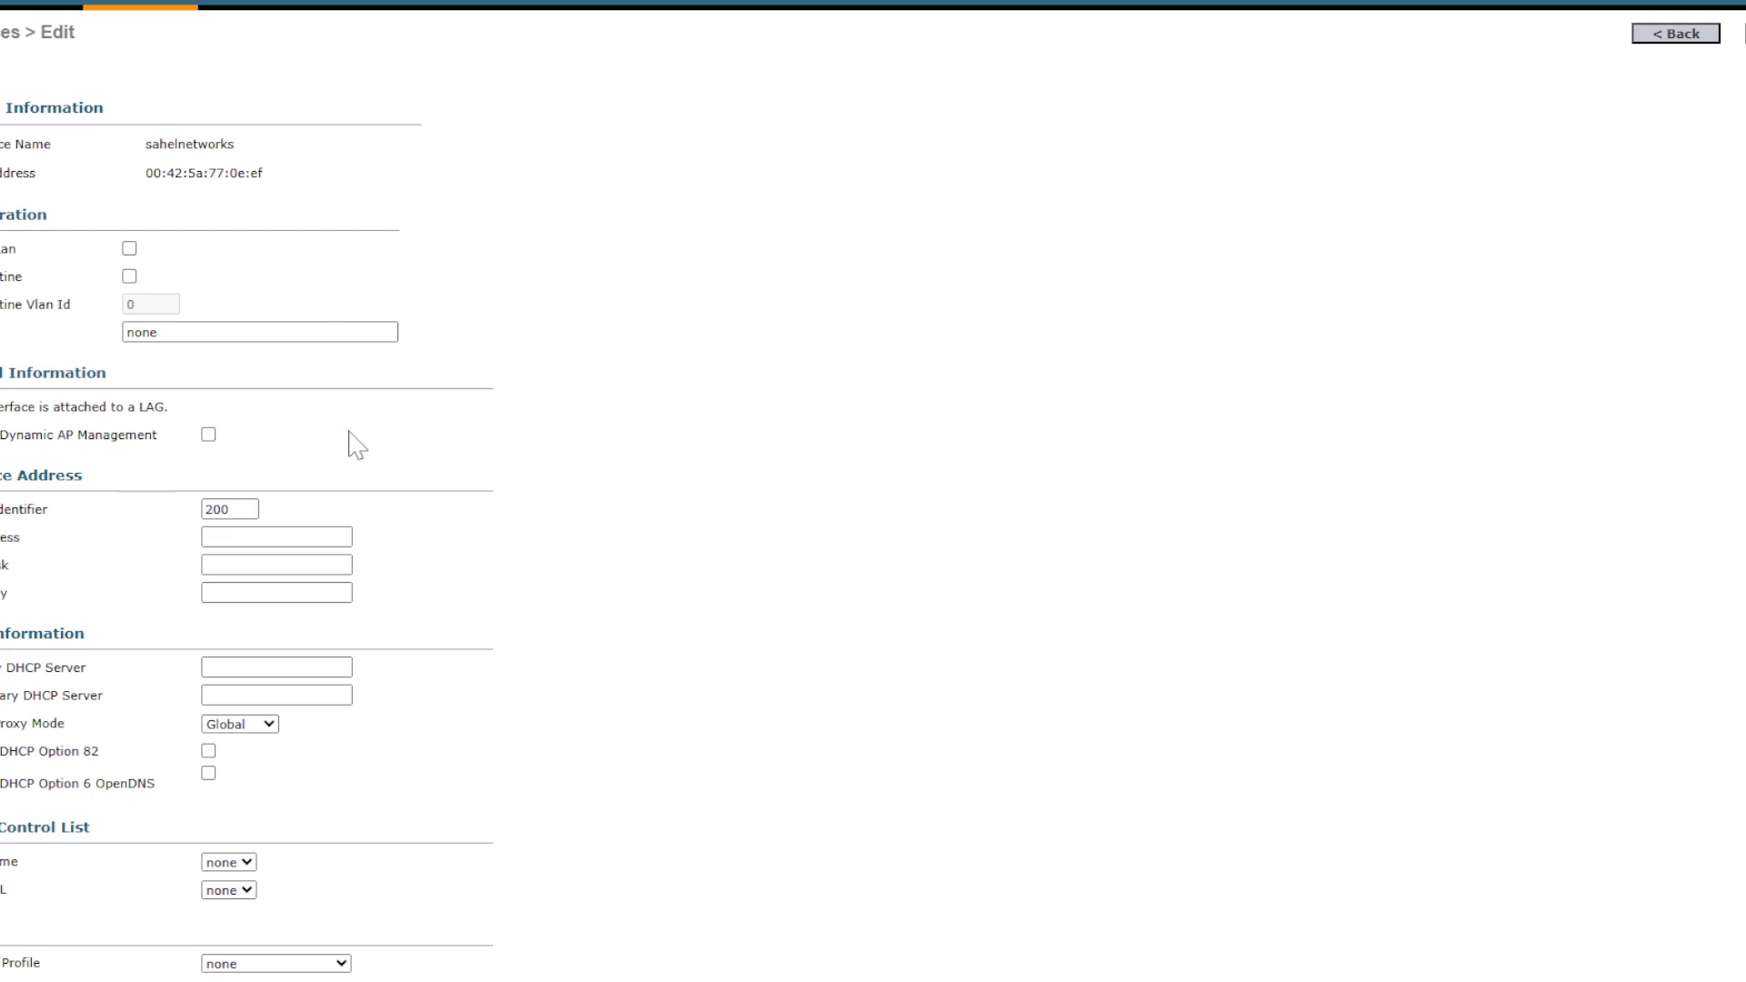
scroll(348, 435, "down", 1)
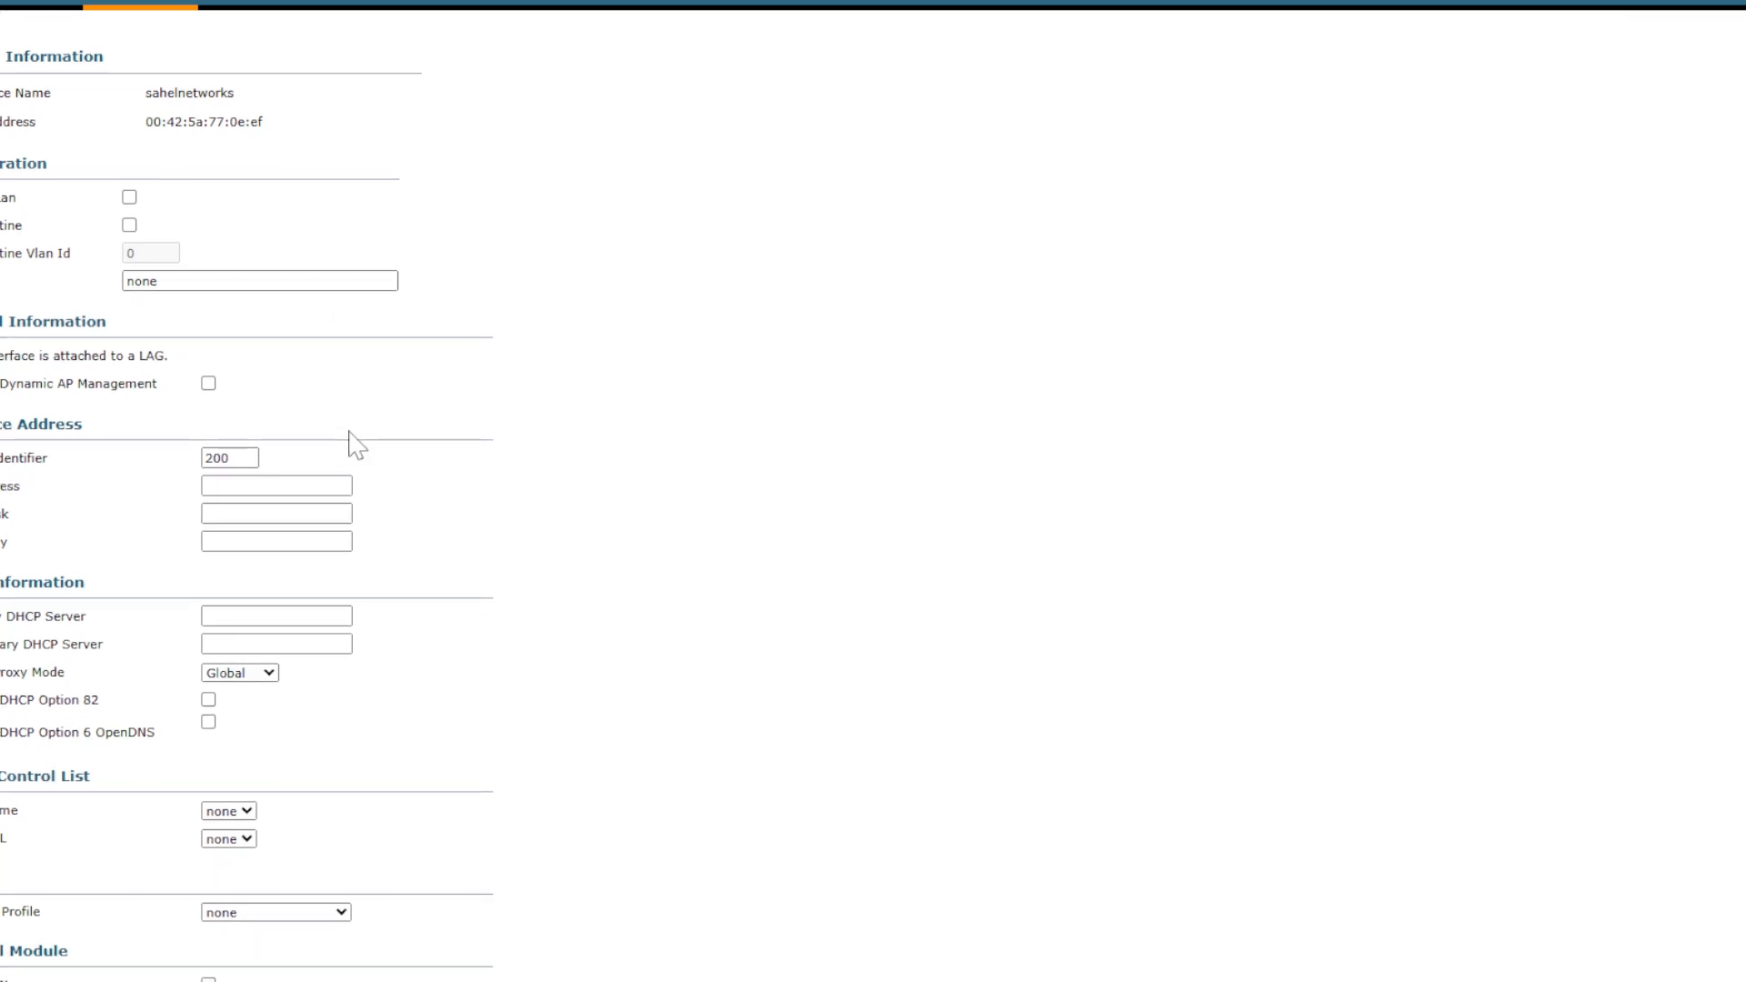
left_click(277, 485)
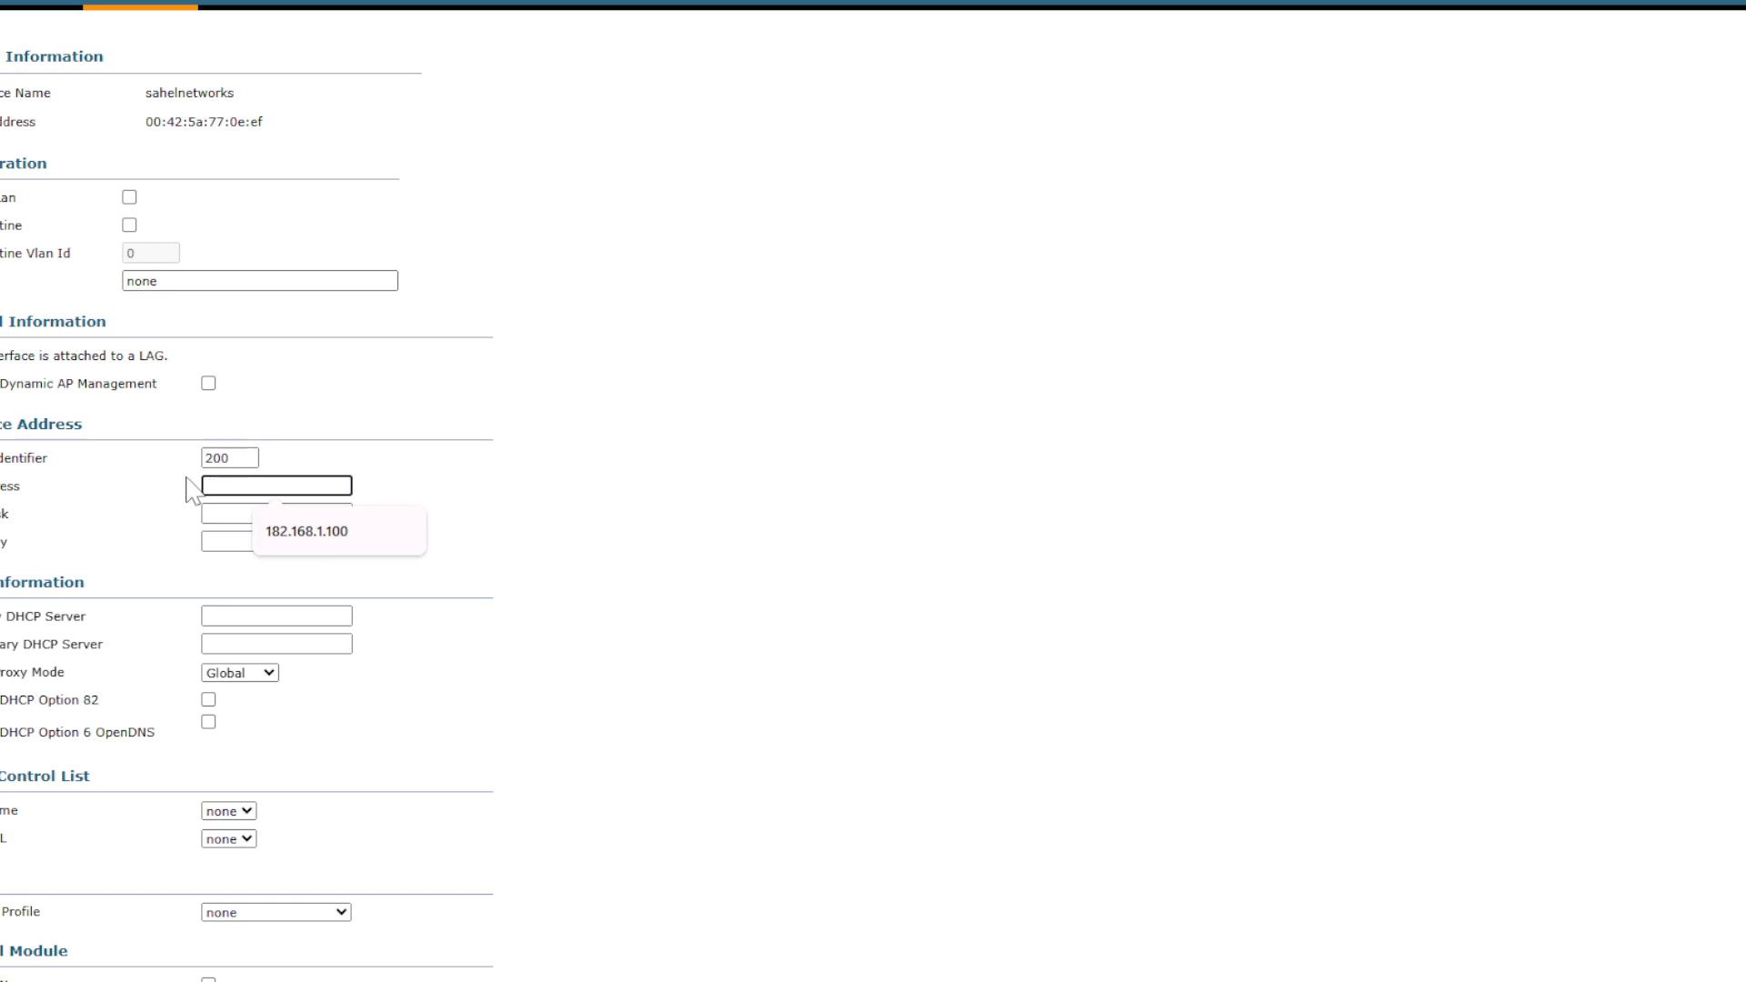
left_click(300, 537)
left_click(222, 490)
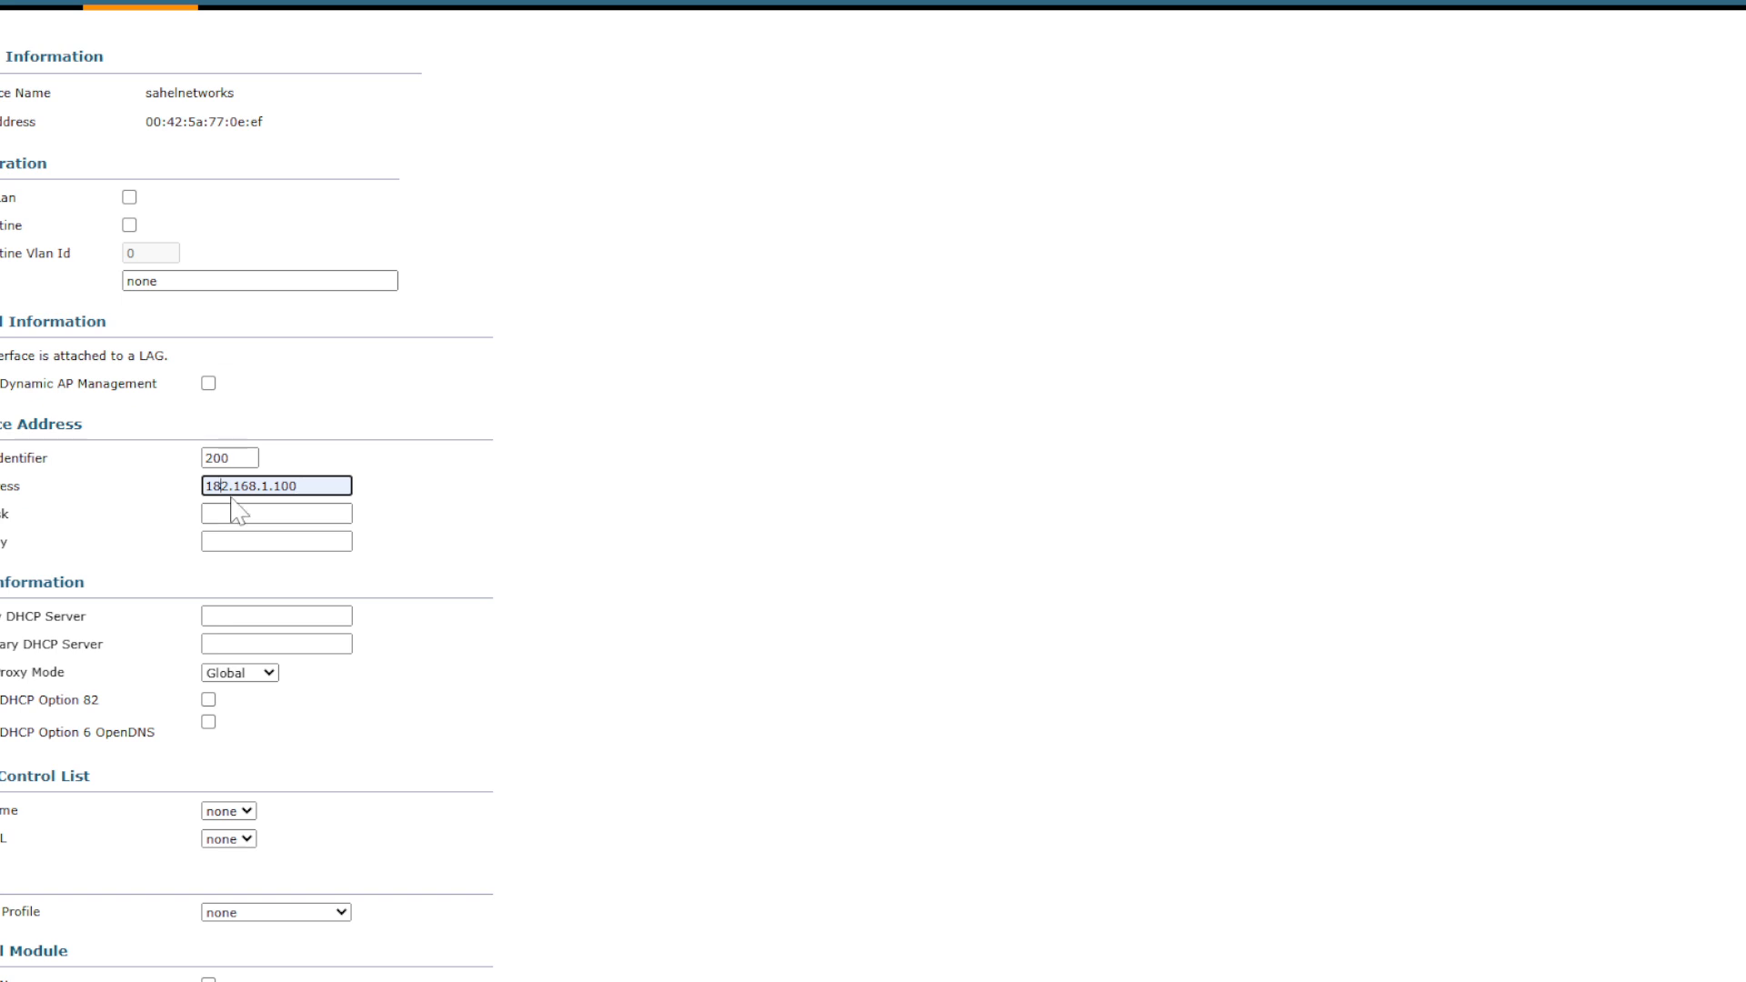
key("BackSpace")
type("9")
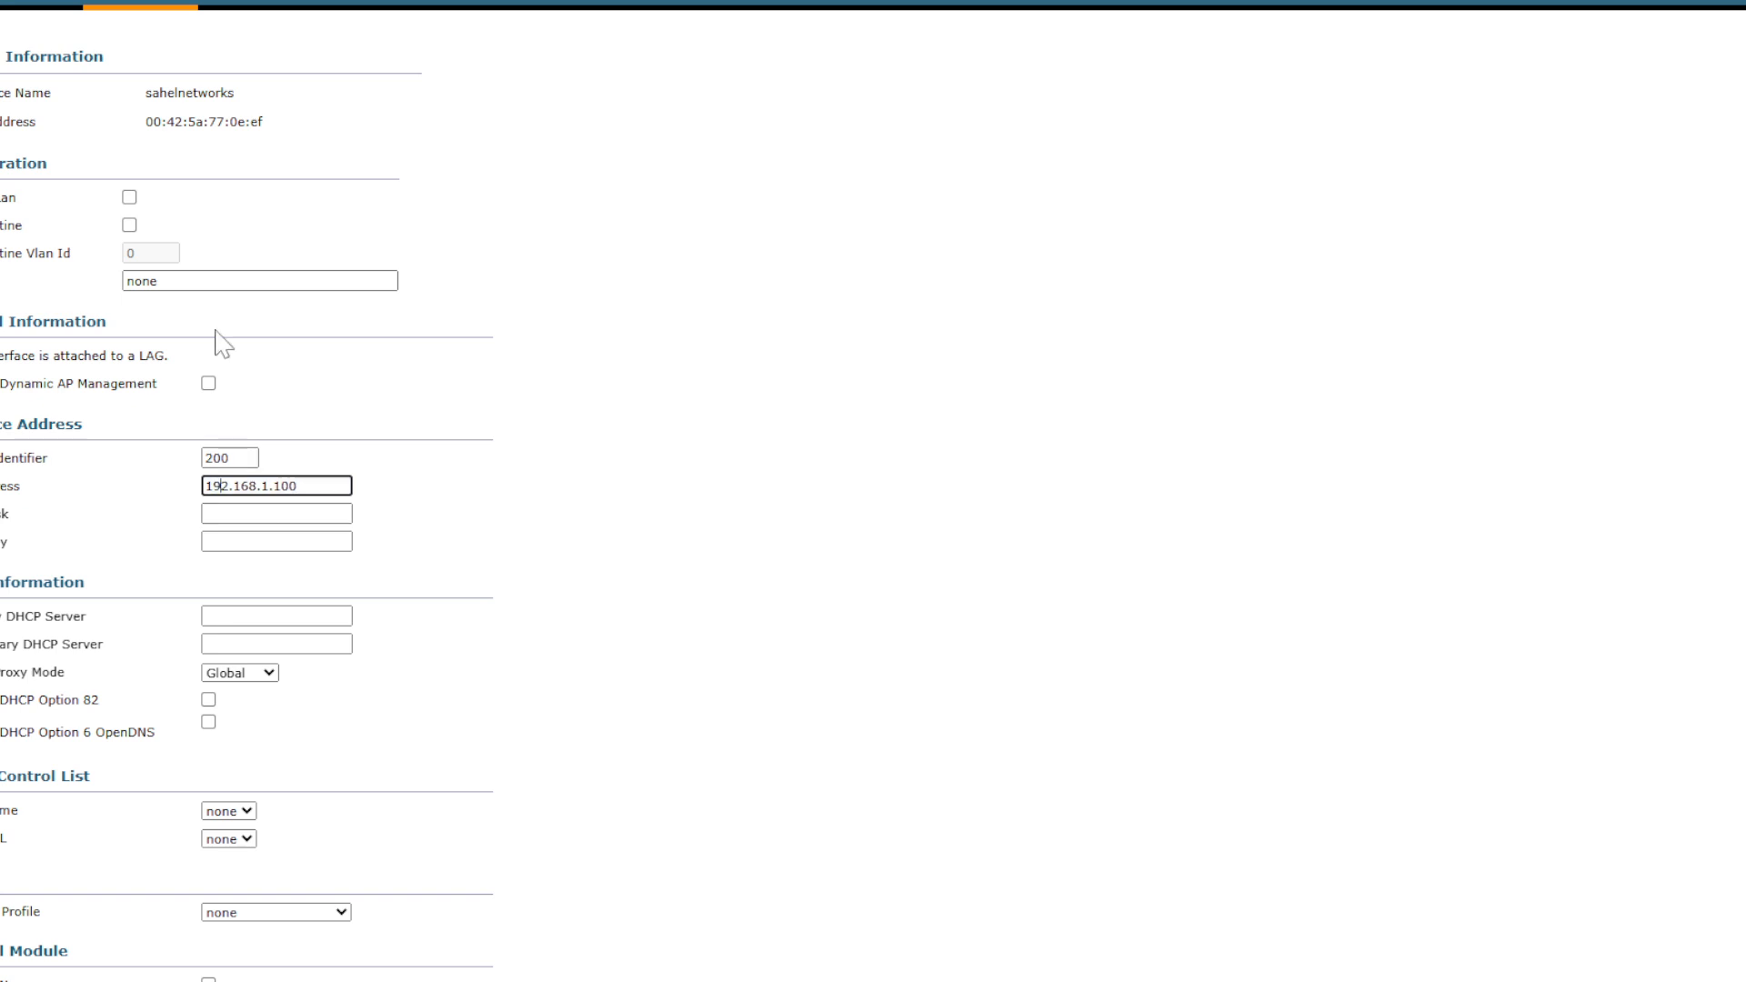
Set the interface's netmask to 255.255.255.0, and both its gateway and primary DHCP server to 192.168.1.254
left_click(272, 513)
left_click(309, 558)
left_click(273, 542)
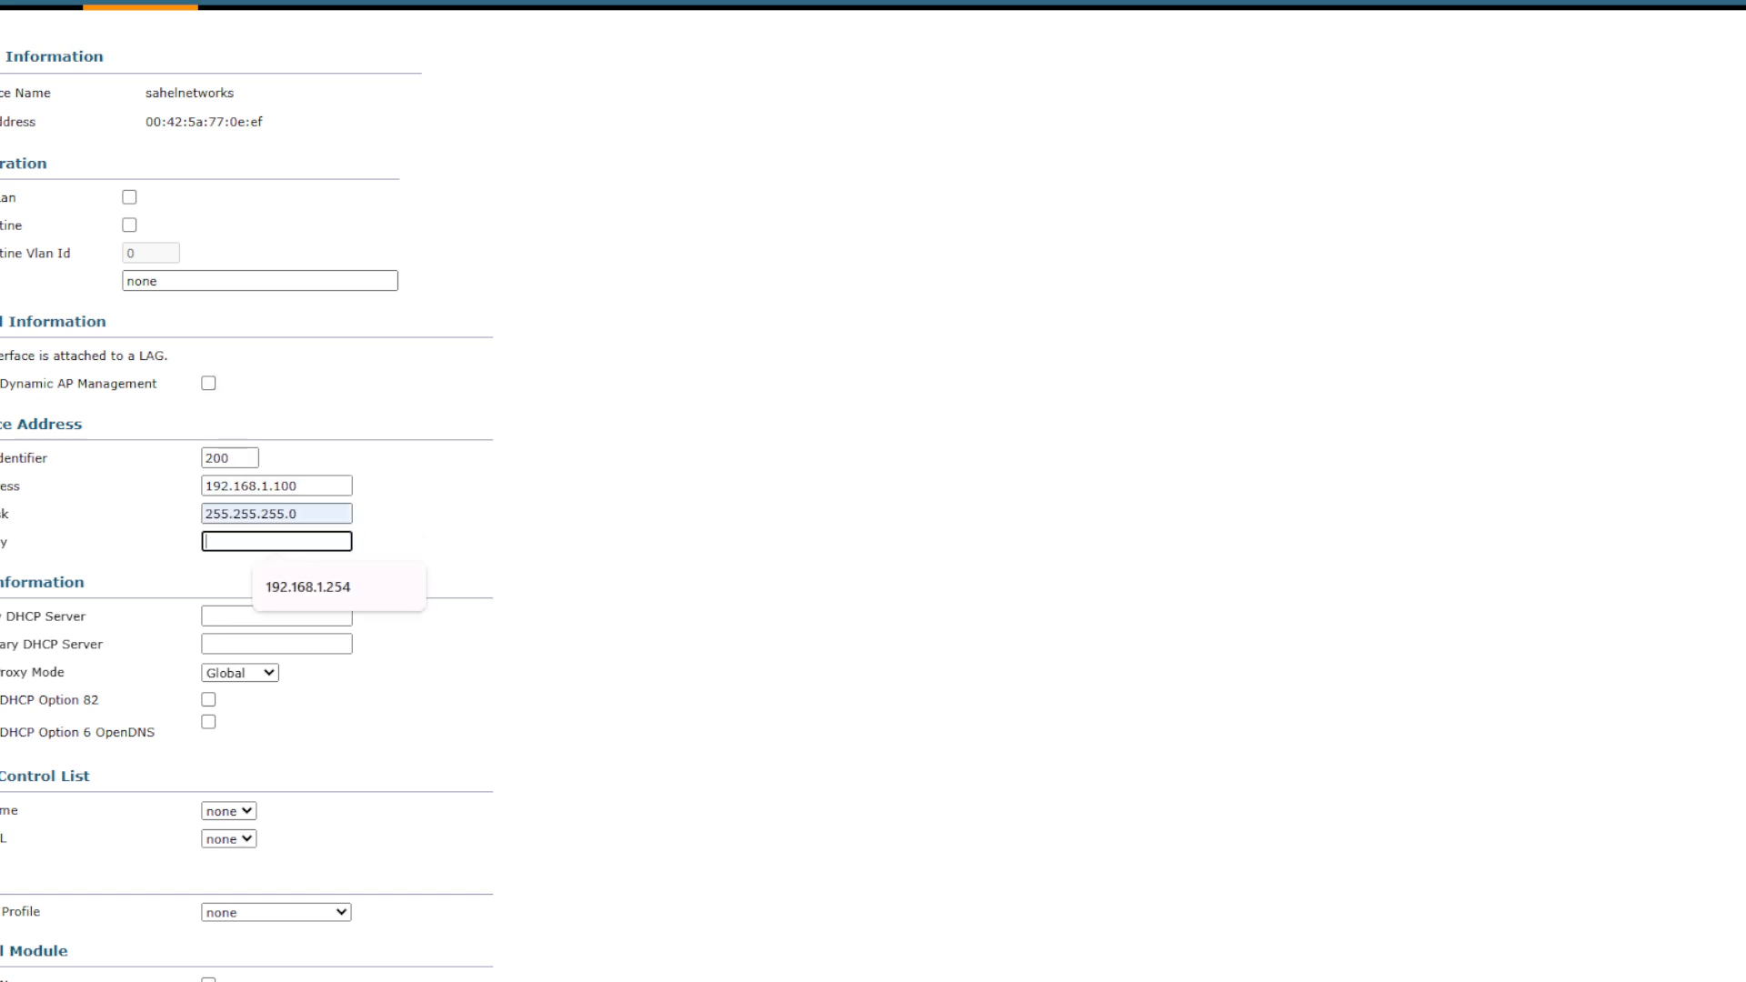
left_click(300, 585)
left_click(287, 616)
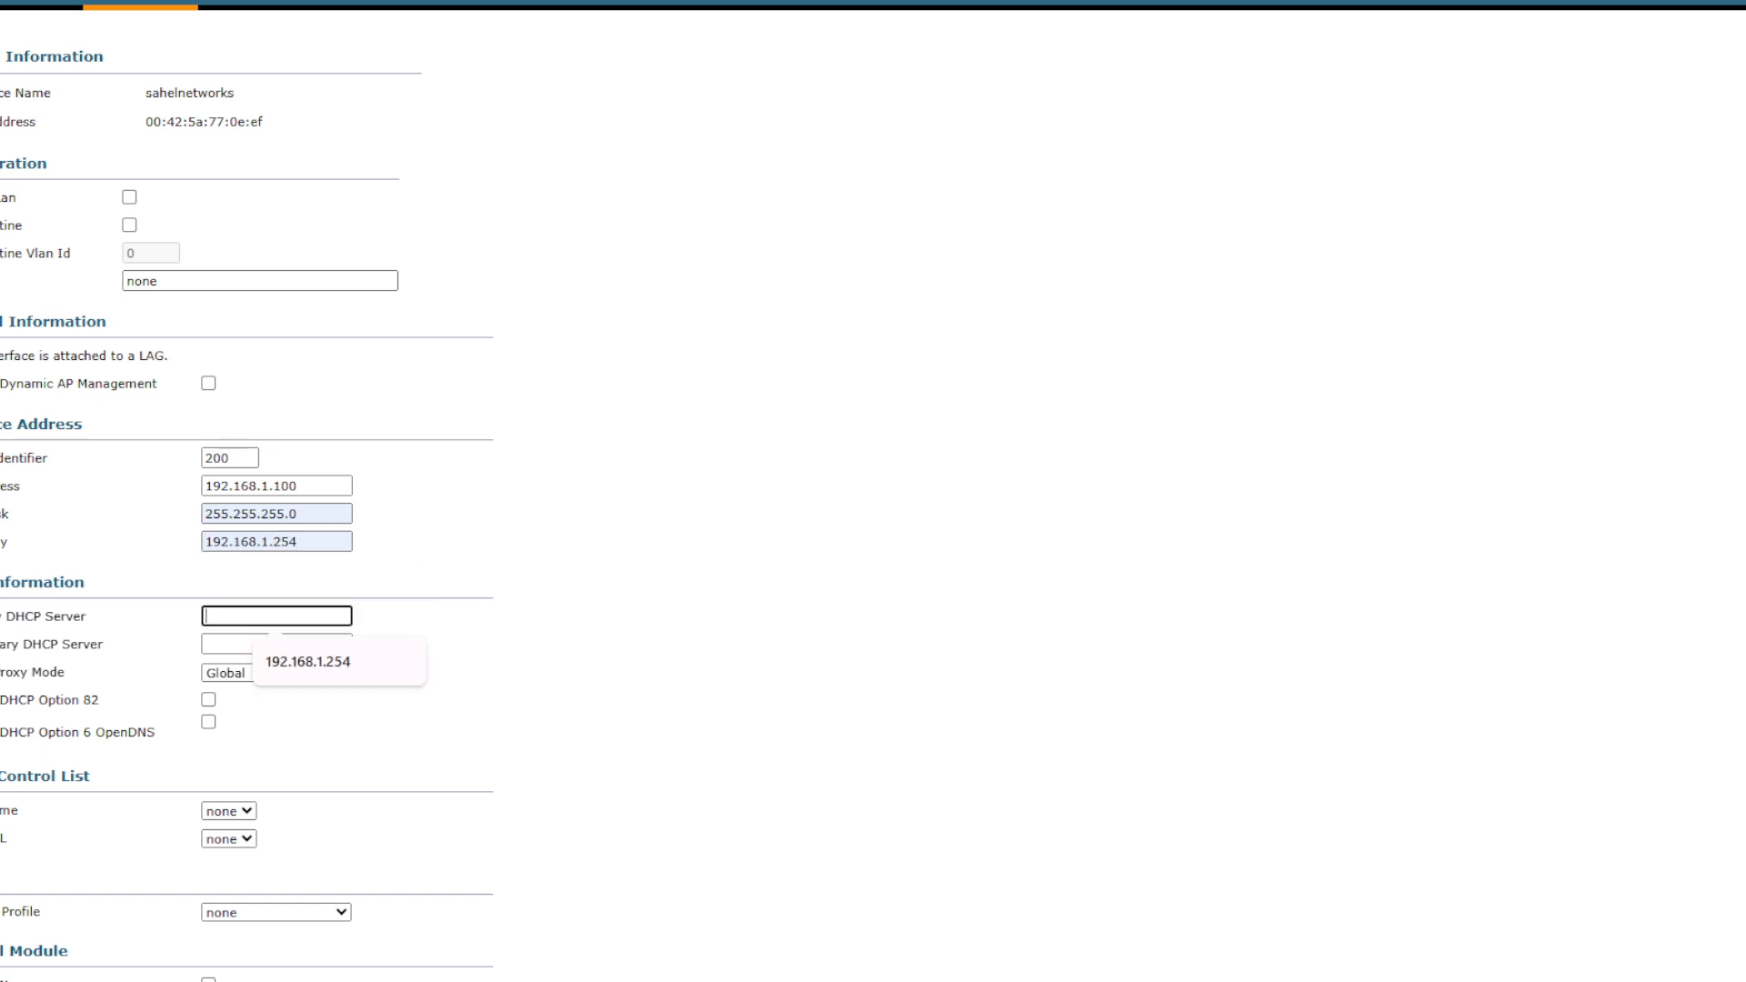
left_click(291, 668)
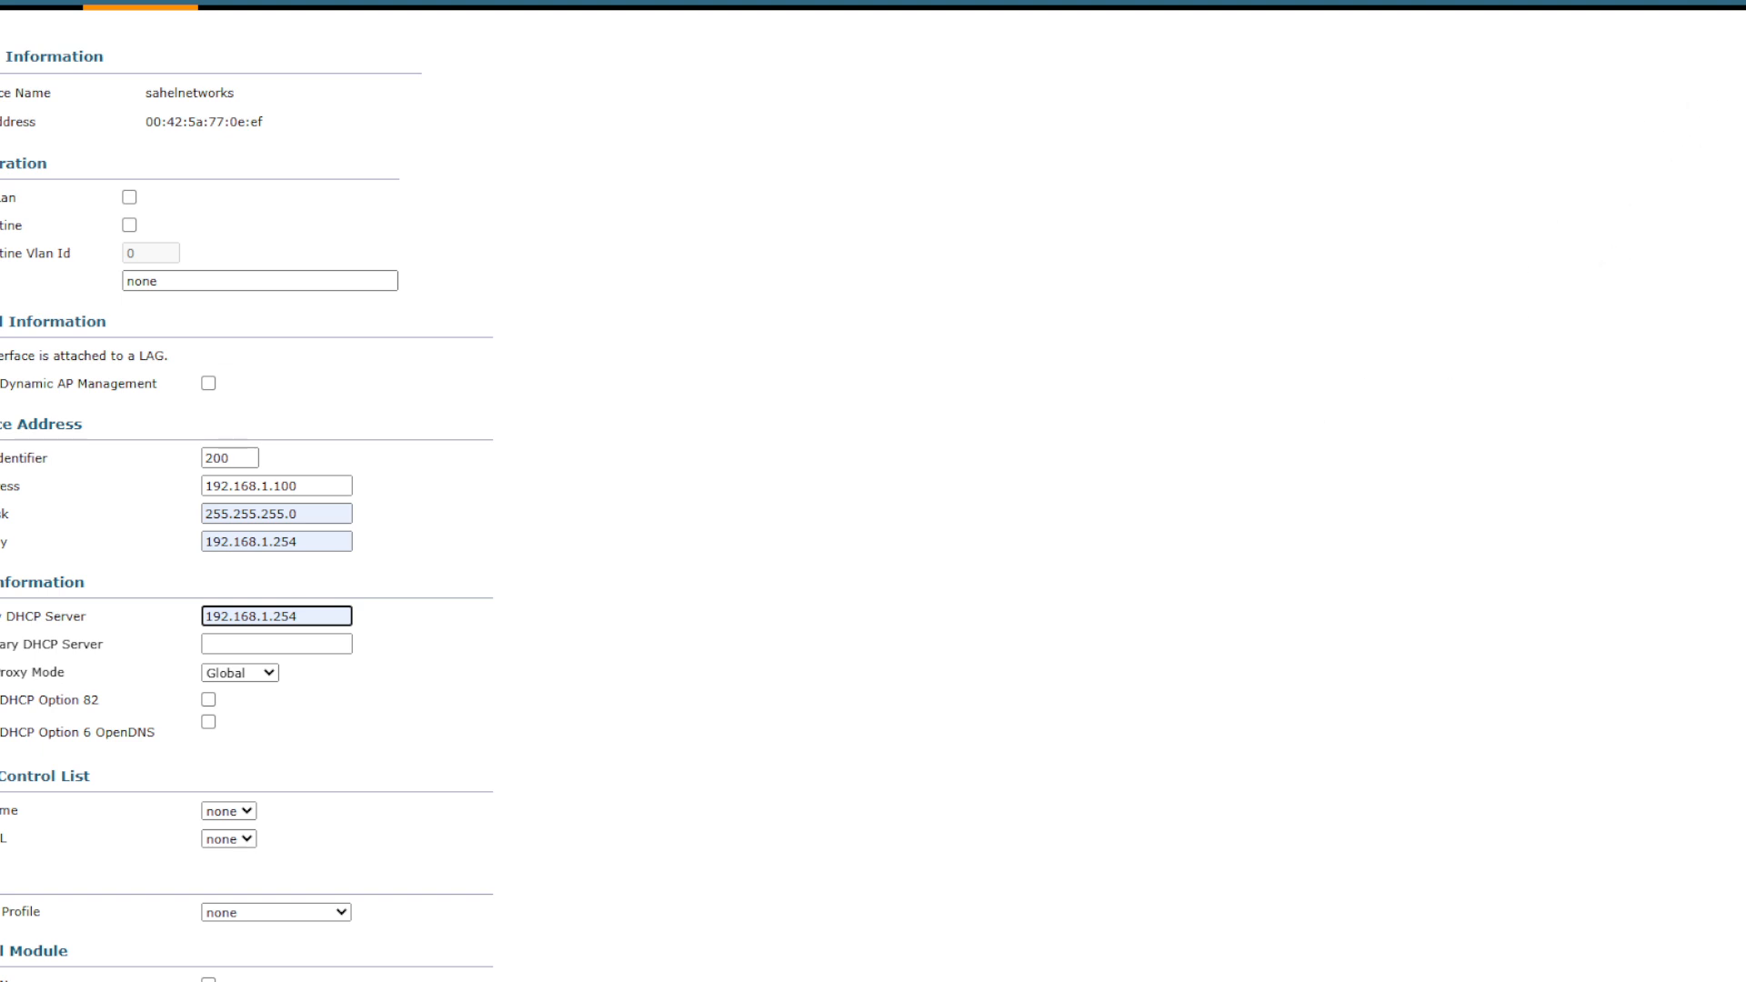
Apply the sahelnetworks interface settings, accepting the temporary disabling of the WLANs, and return to the interface list
scroll(1697, 56, "up", 1)
left_click(1744, 33)
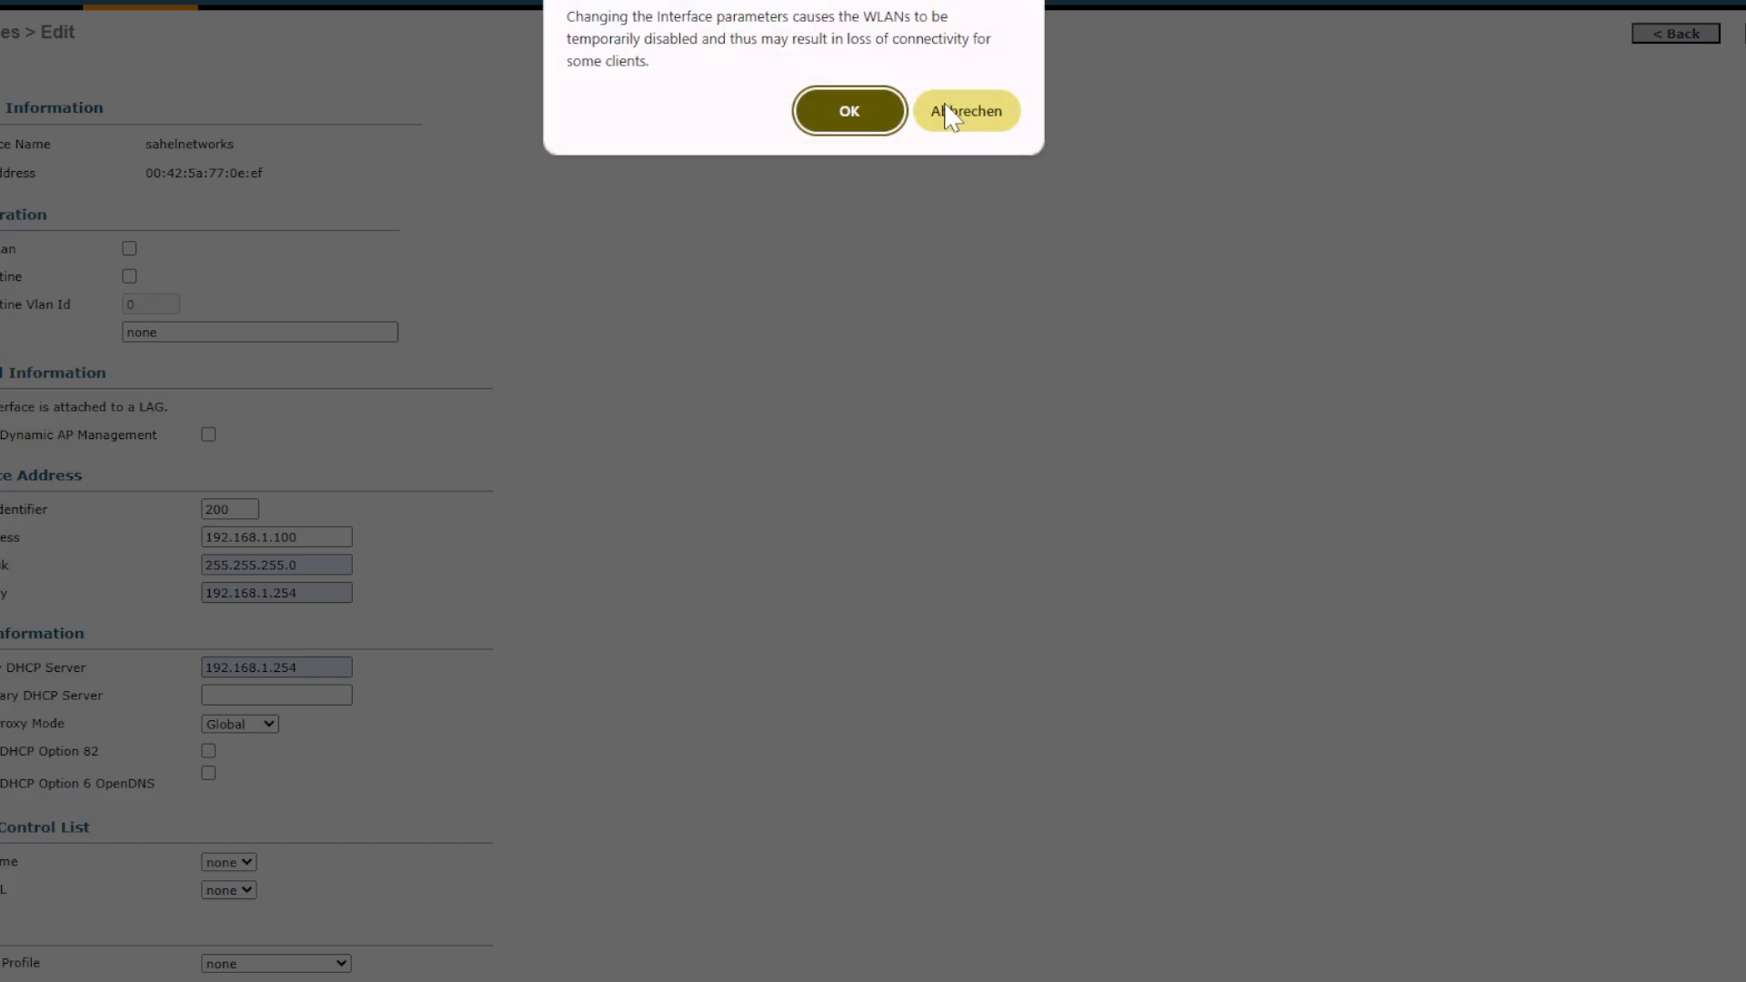
left_click(849, 109)
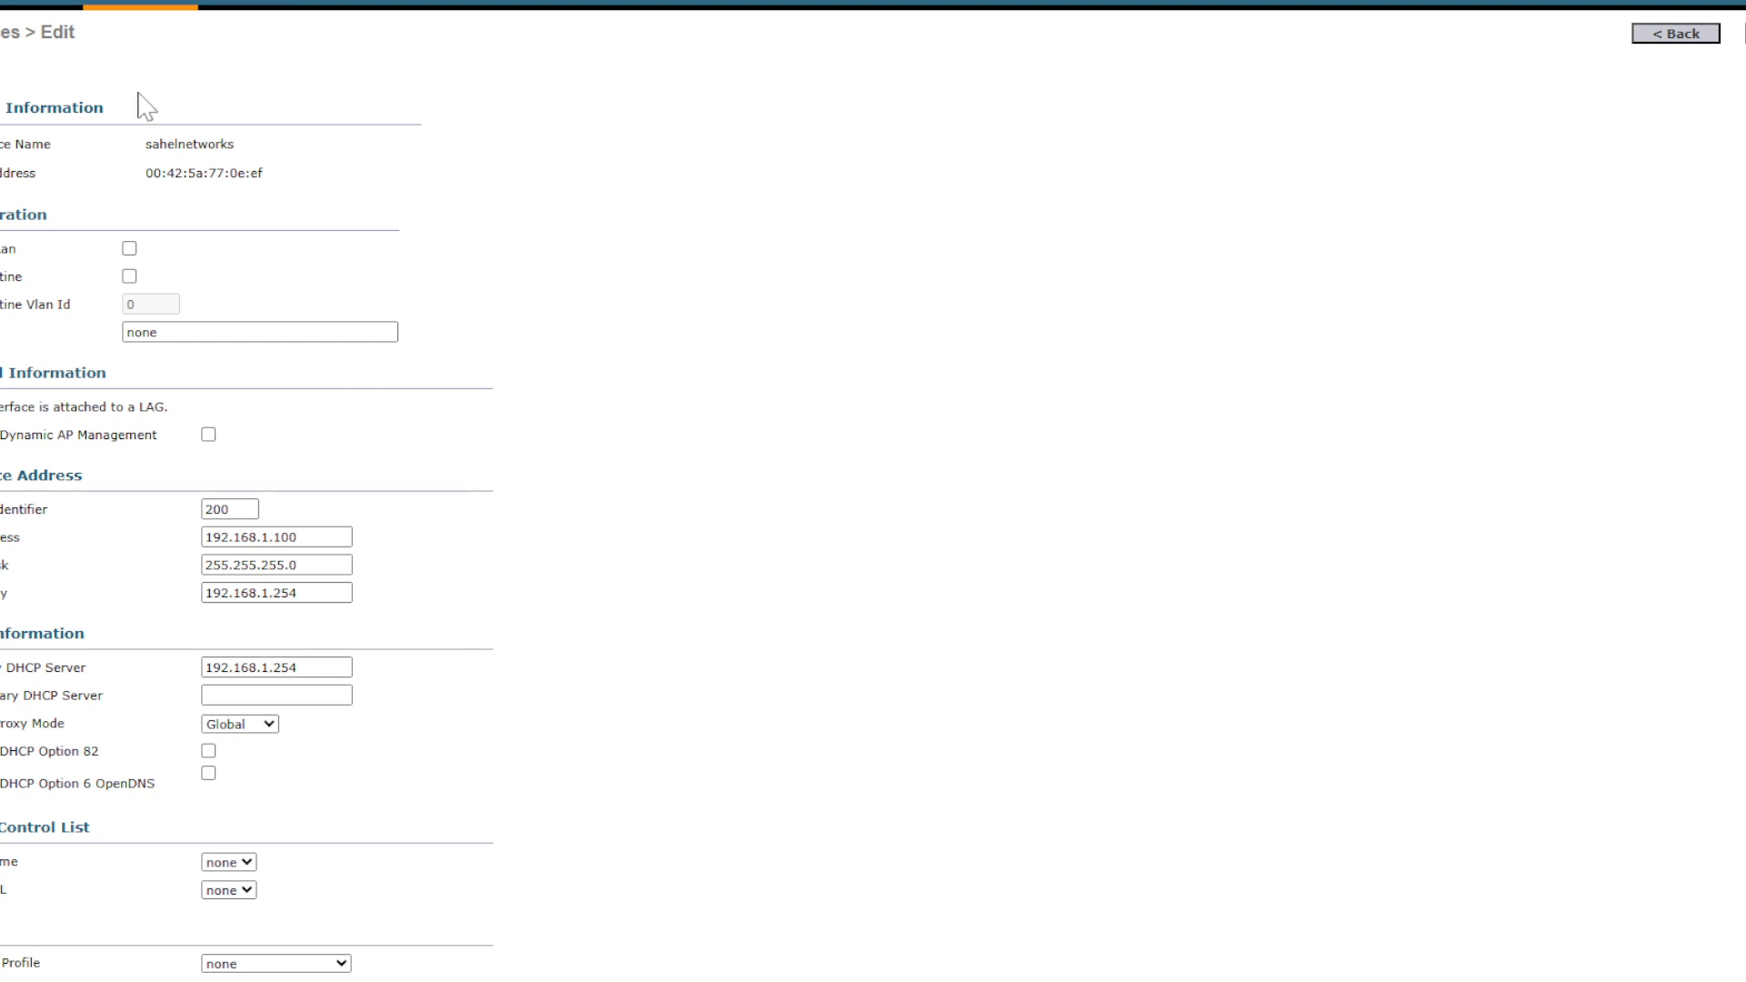
left_click(124, 9)
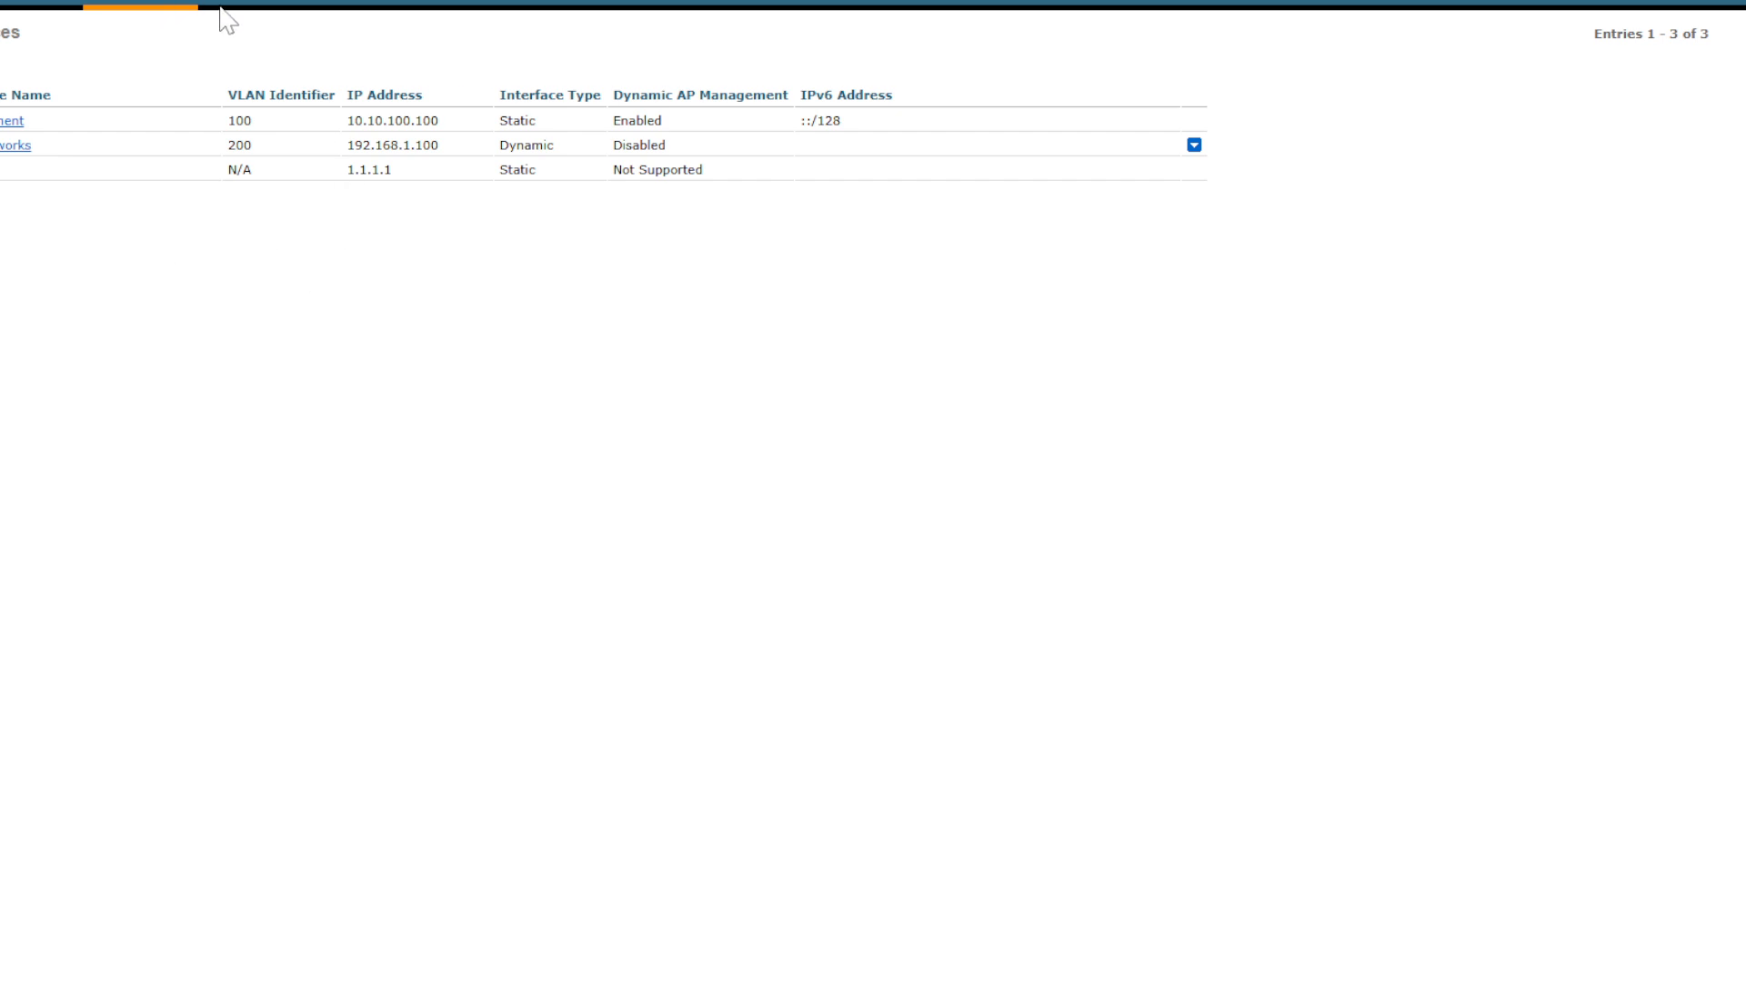
Create a WLAN with profile name Sahelnetworks-Profile and SSID piole, and enable its status
left_click(46, 9)
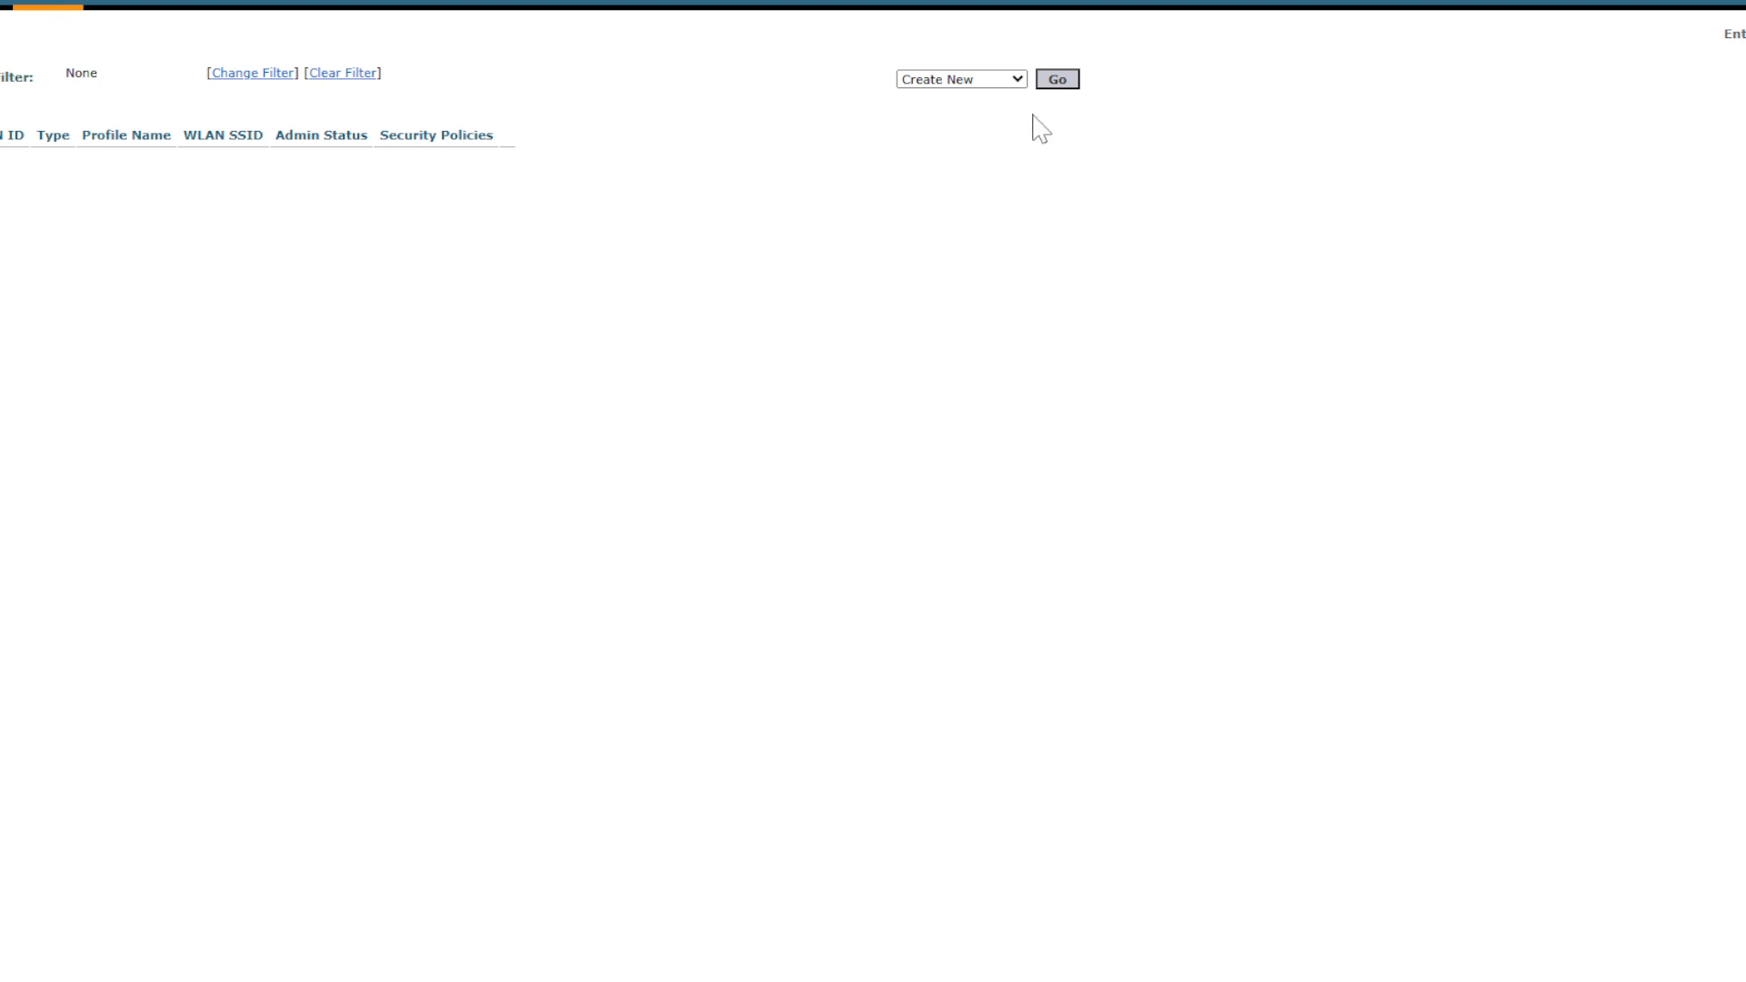
left_click(1063, 83)
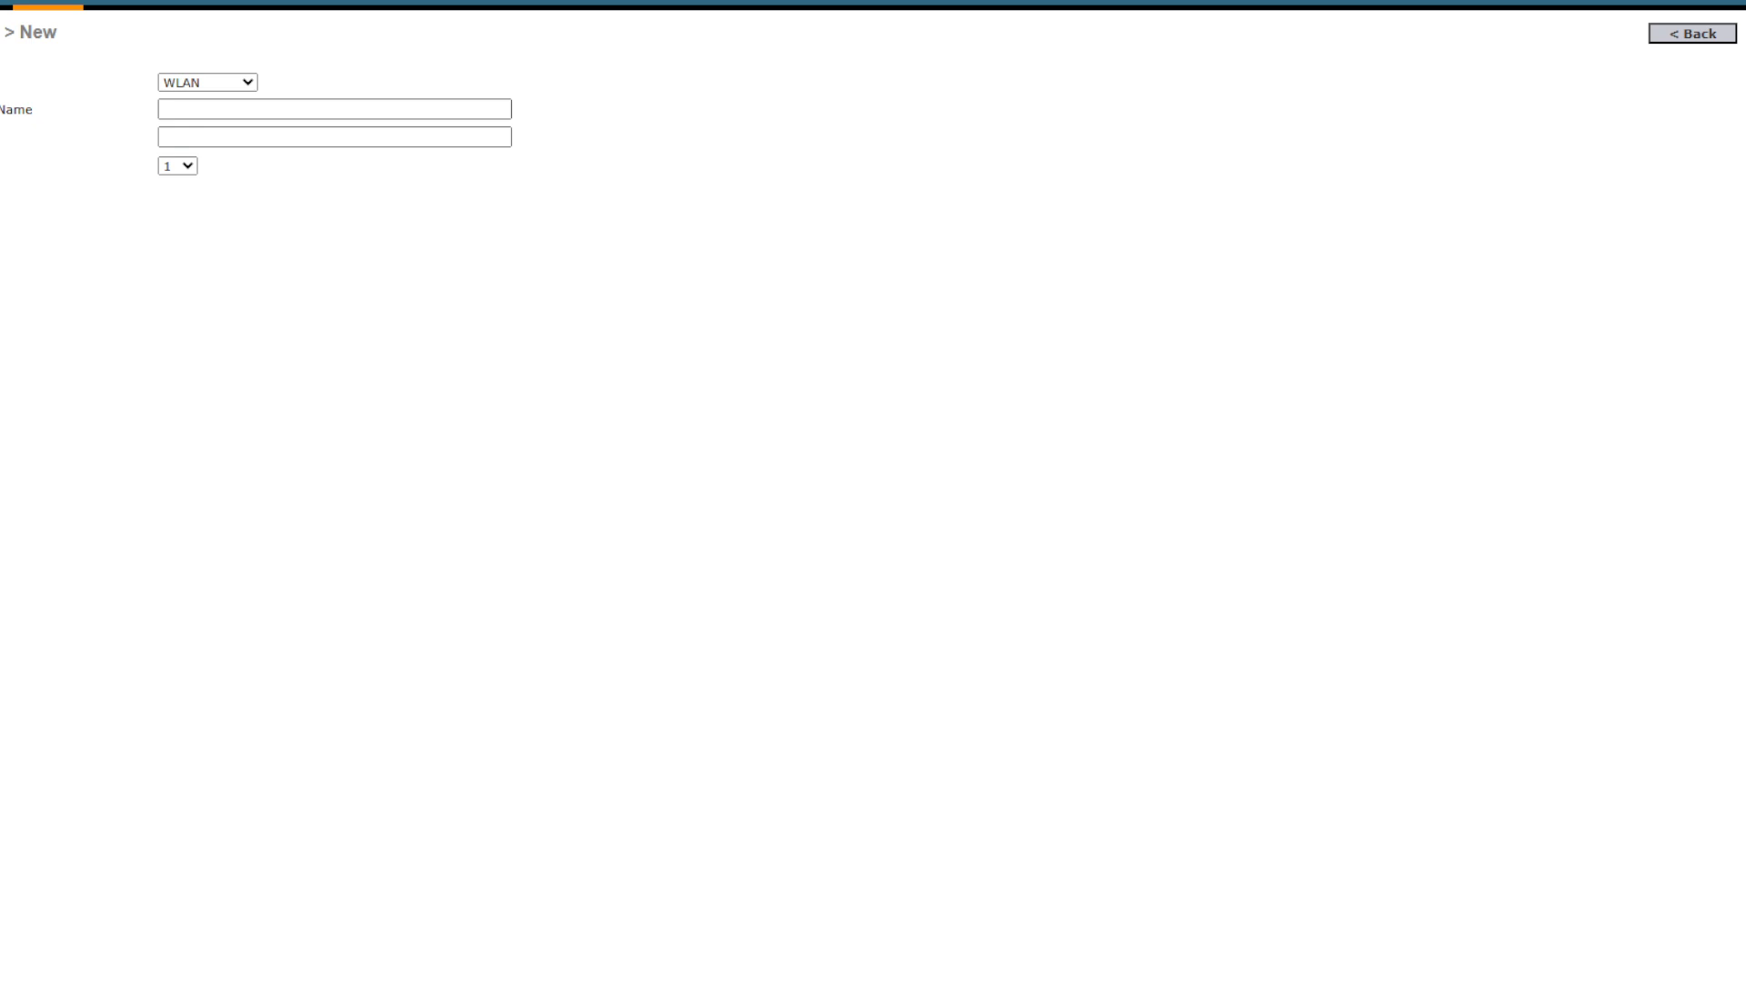
left_click(264, 110)
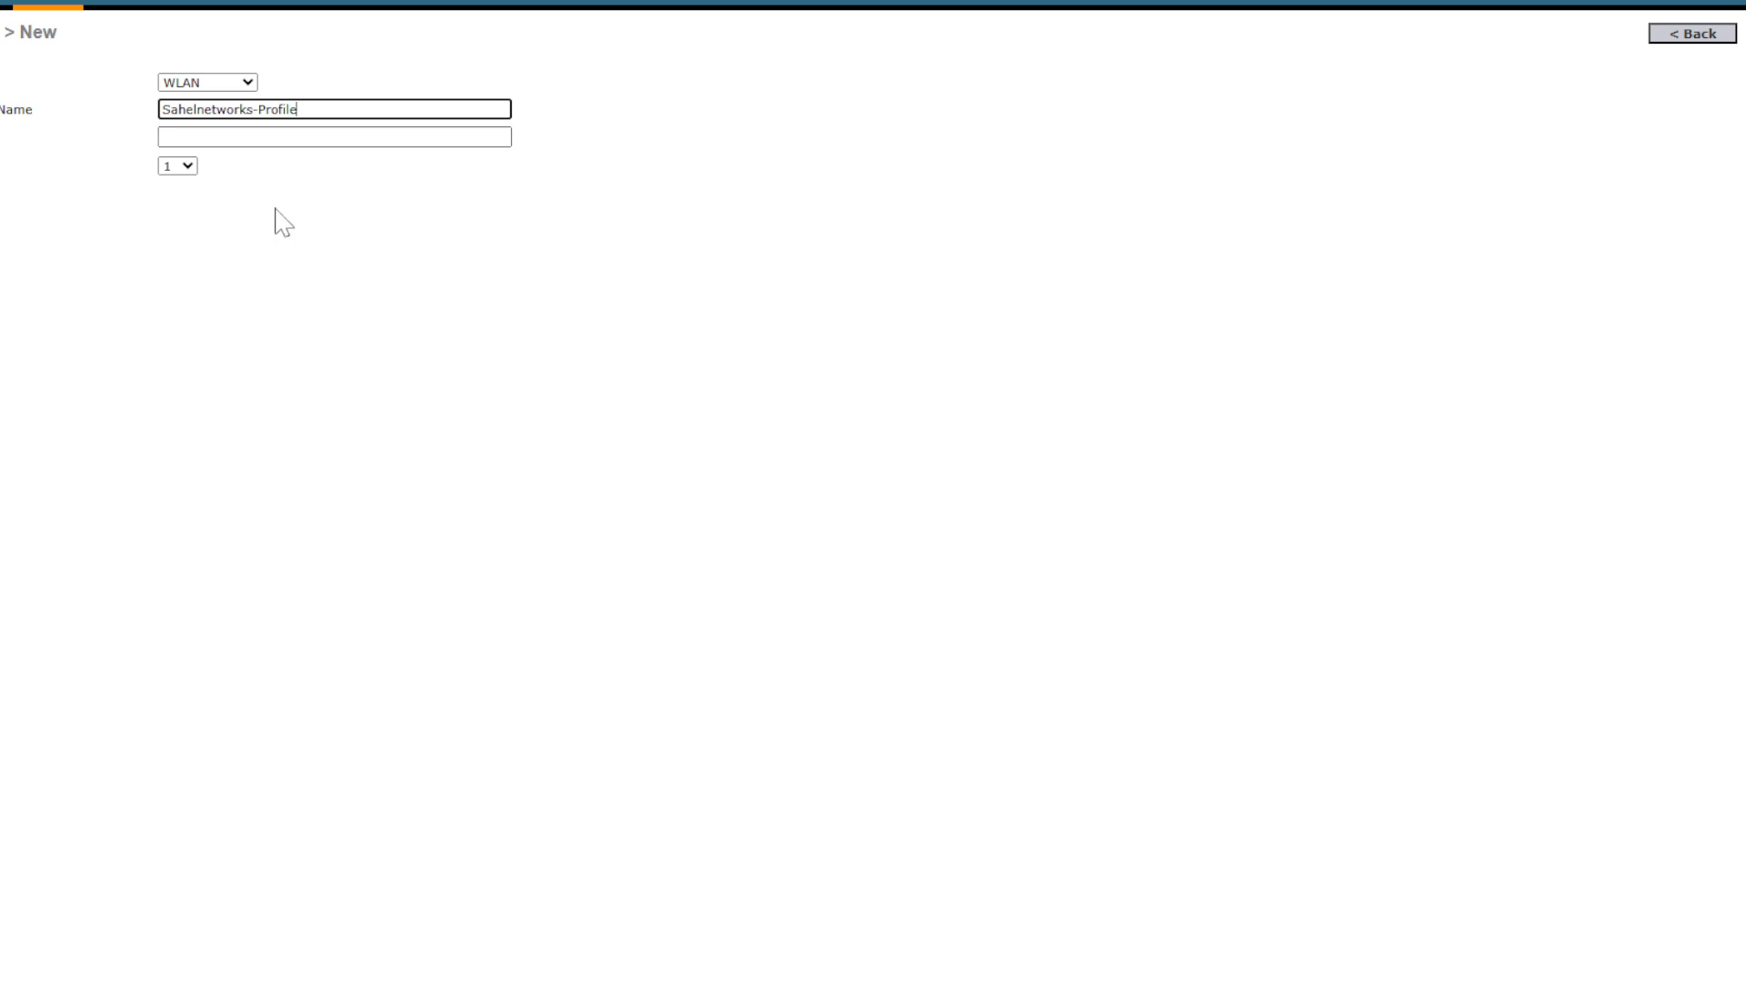
left_click(209, 138)
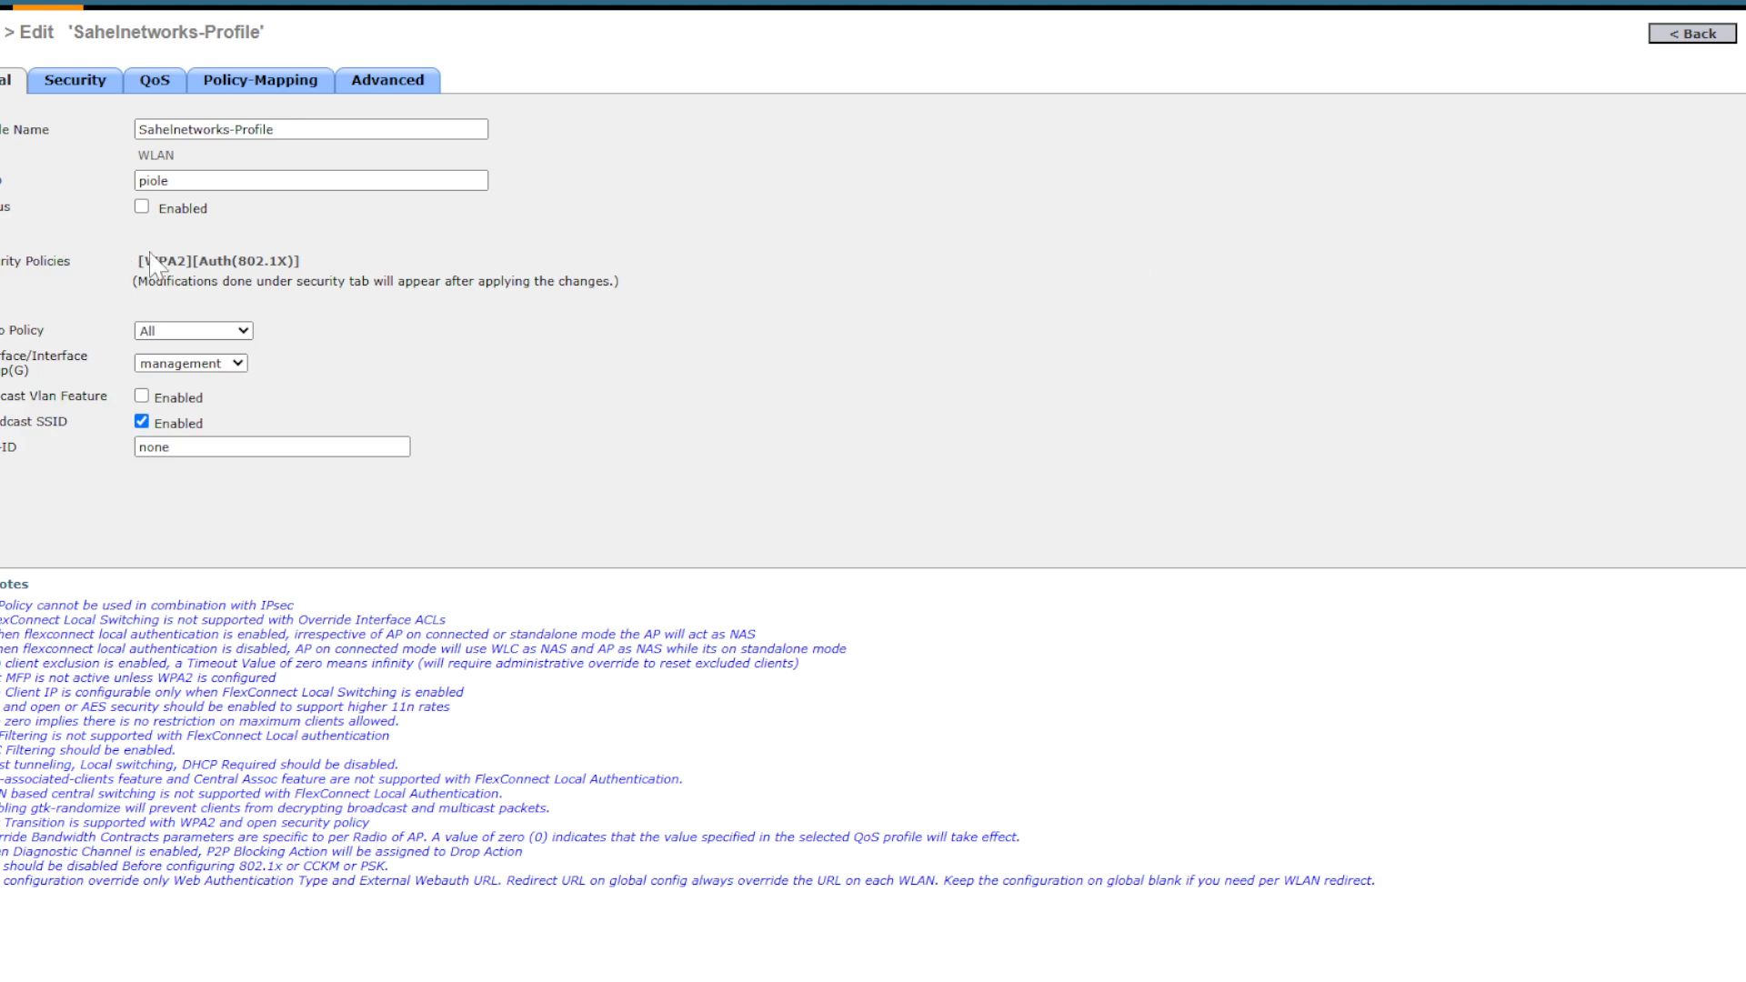
left_click(142, 206)
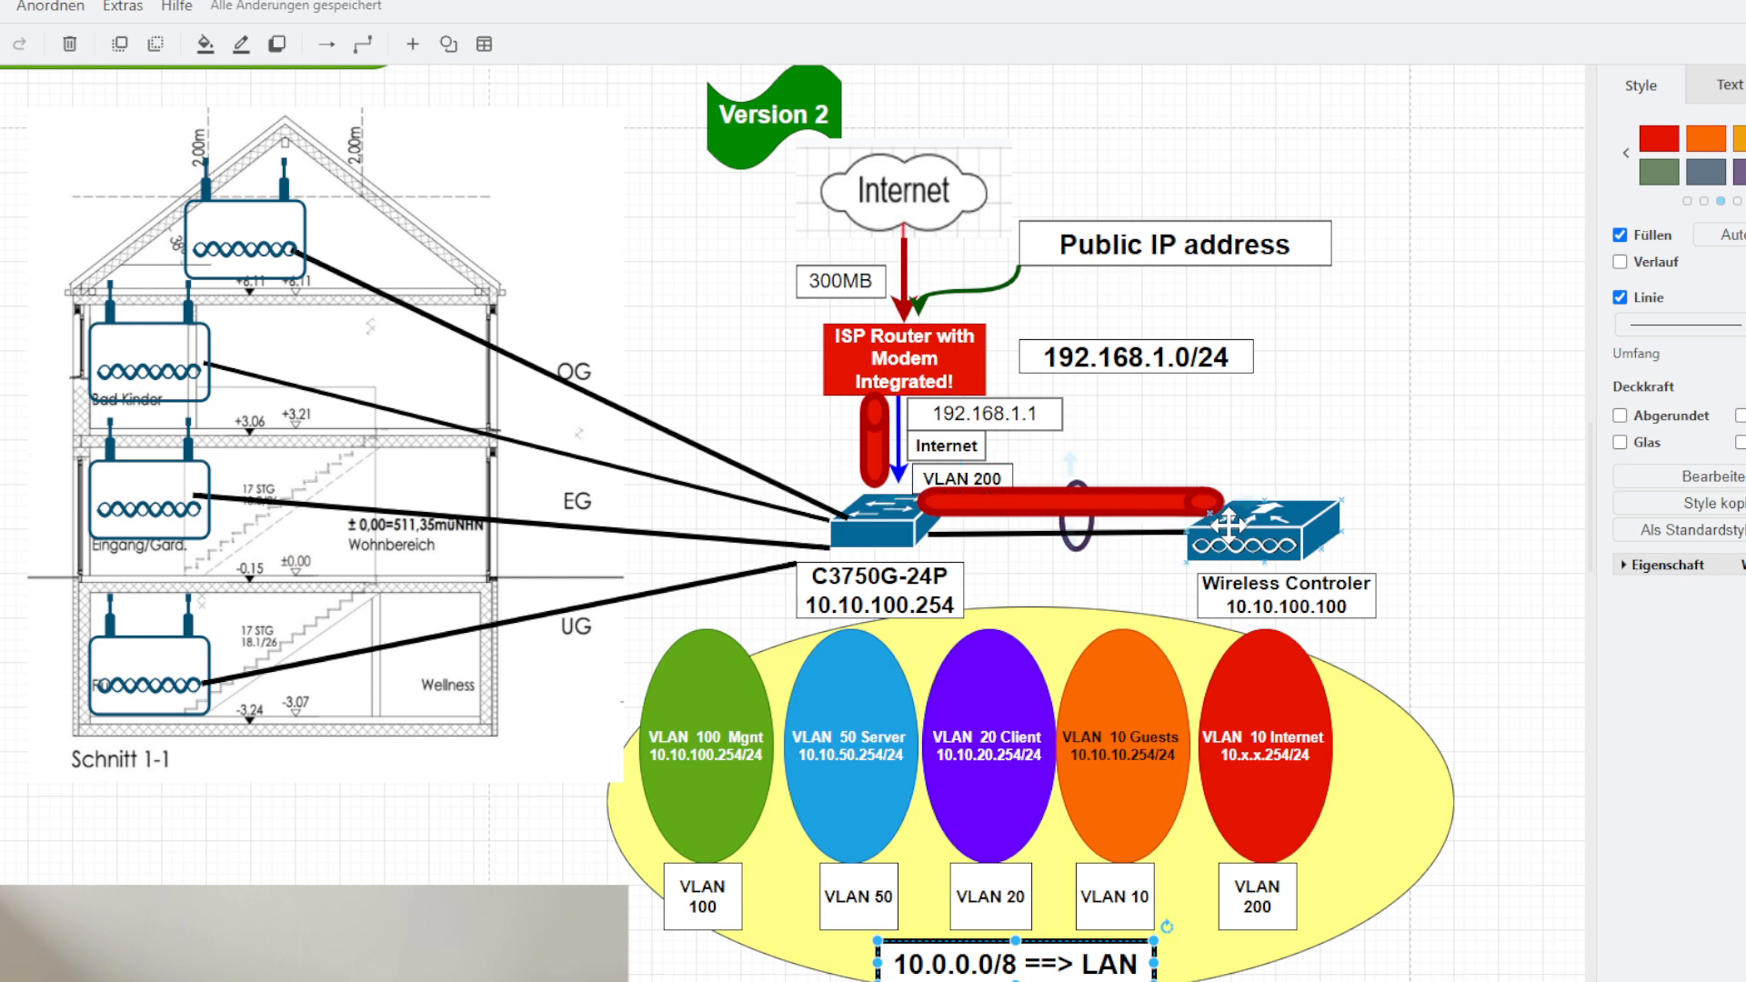
left_click(1178, 503)
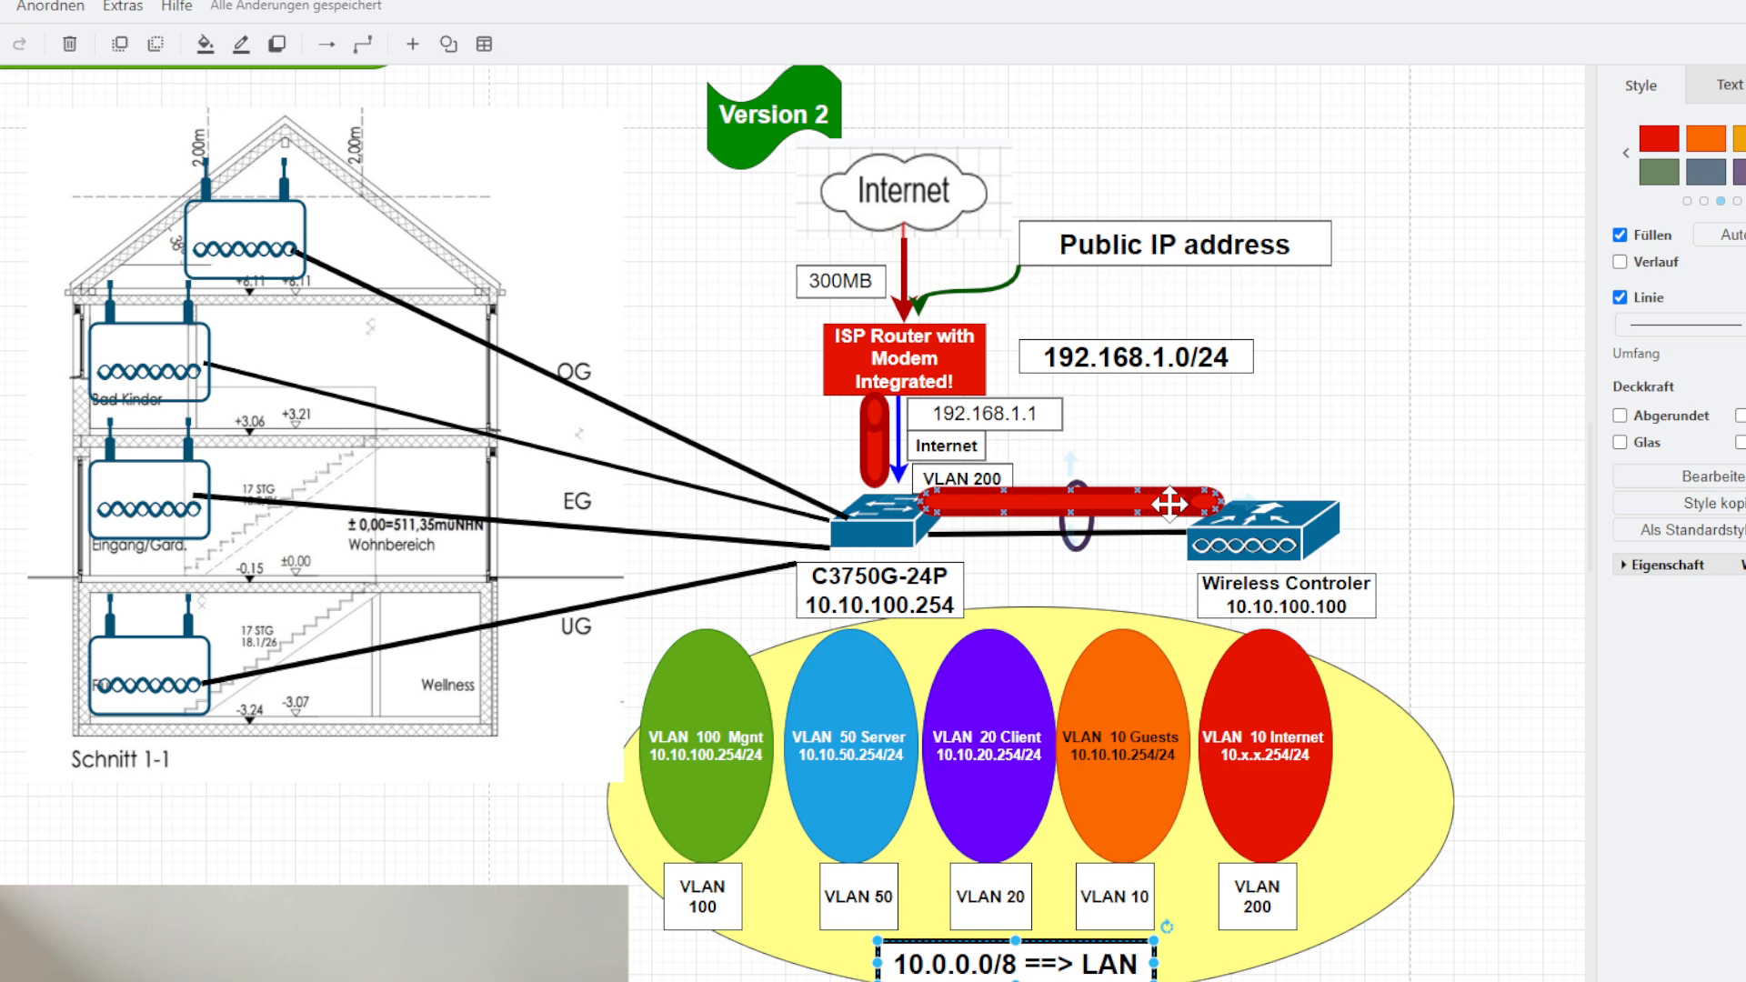
left_click(1251, 545)
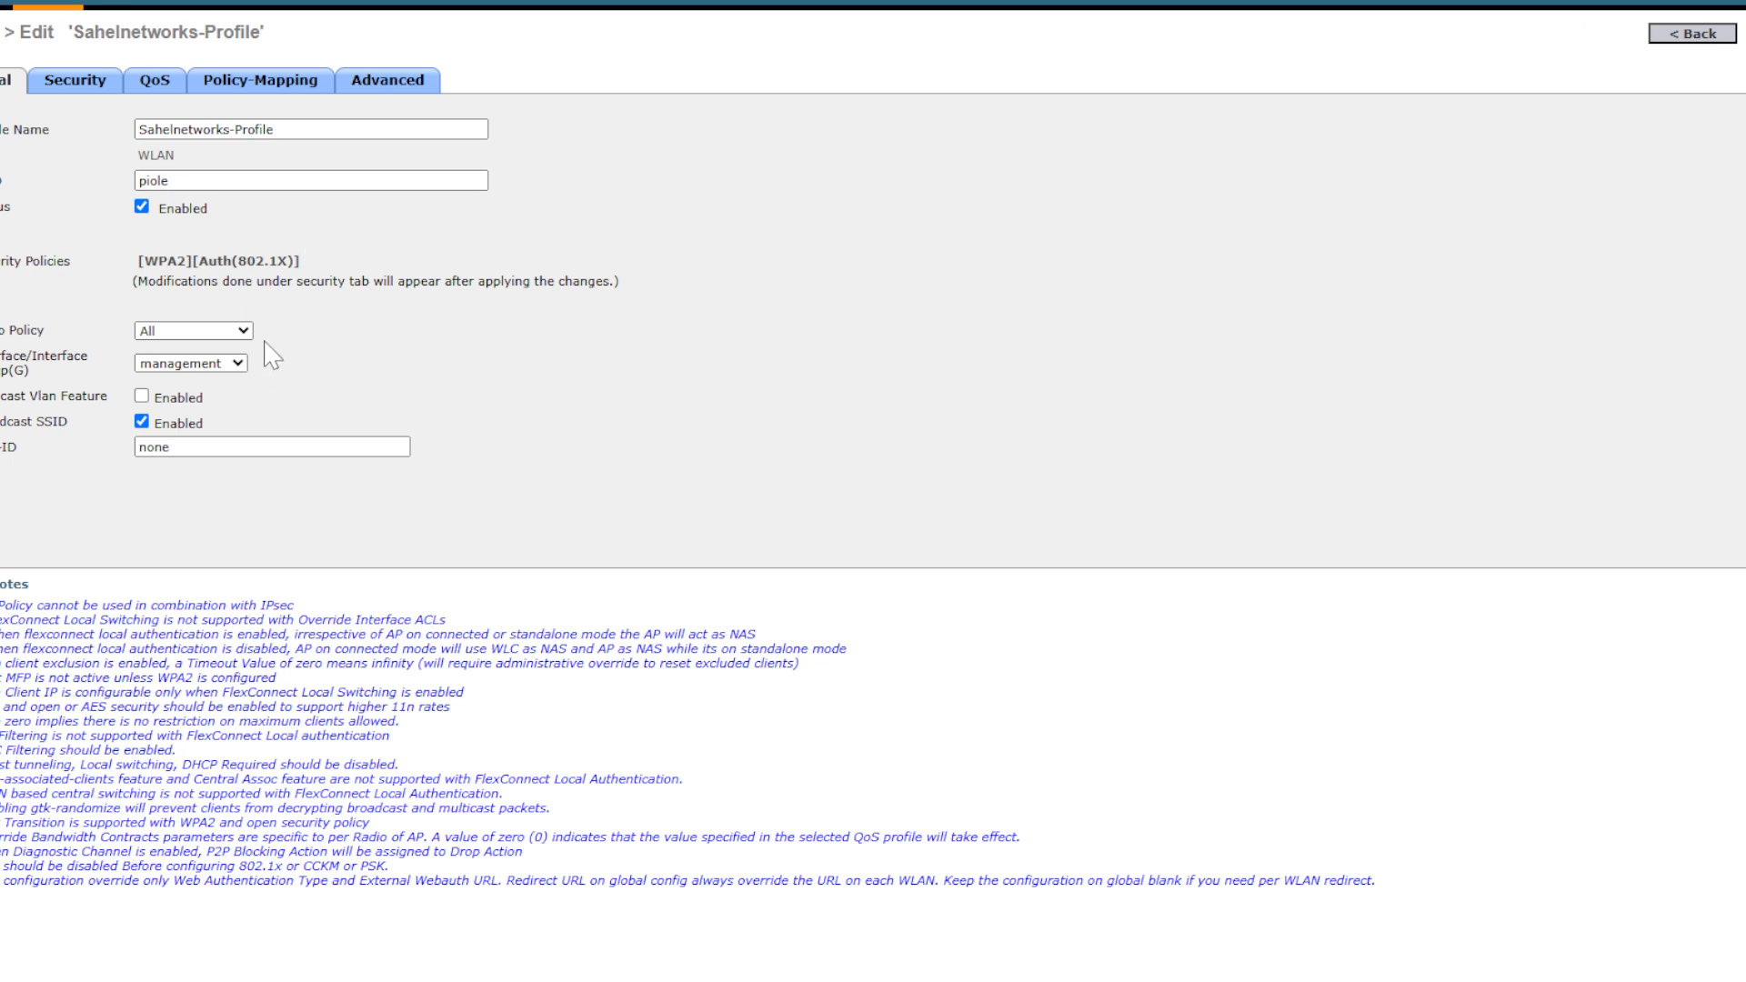
Assign the WLAN to the sahelnetworks interface, set its radio policy to 802.11a/g only, and apply the changes
left_click(225, 367)
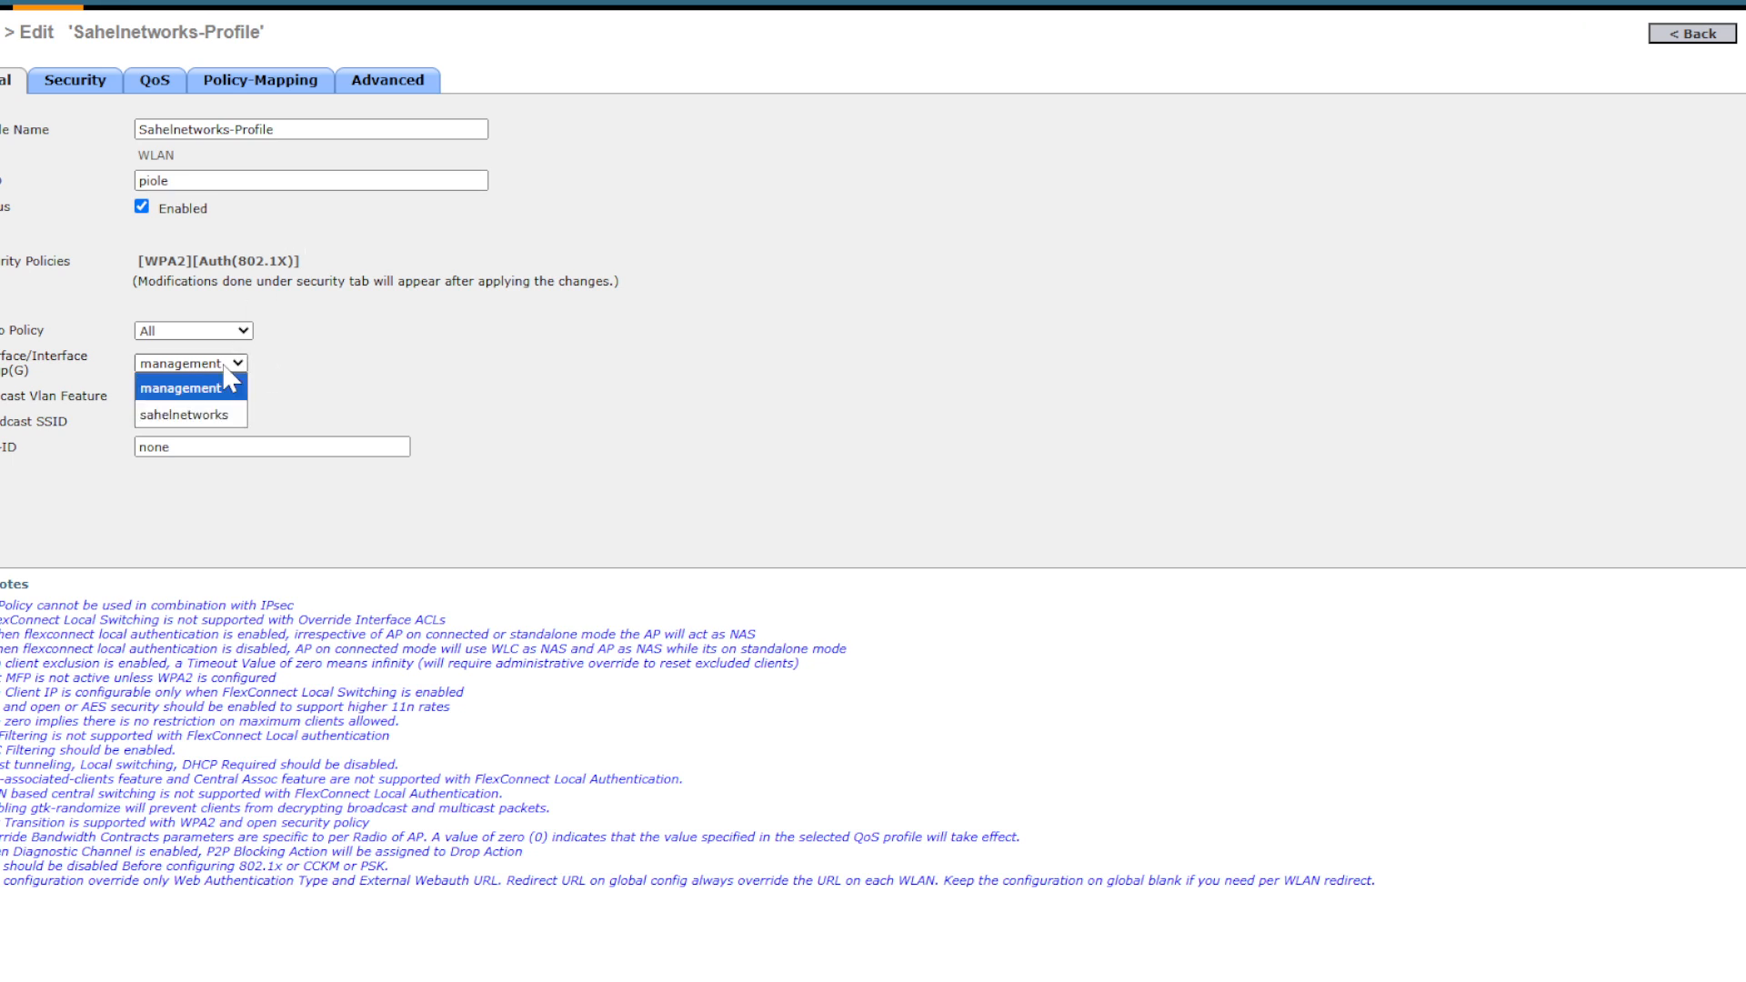
left_click(216, 418)
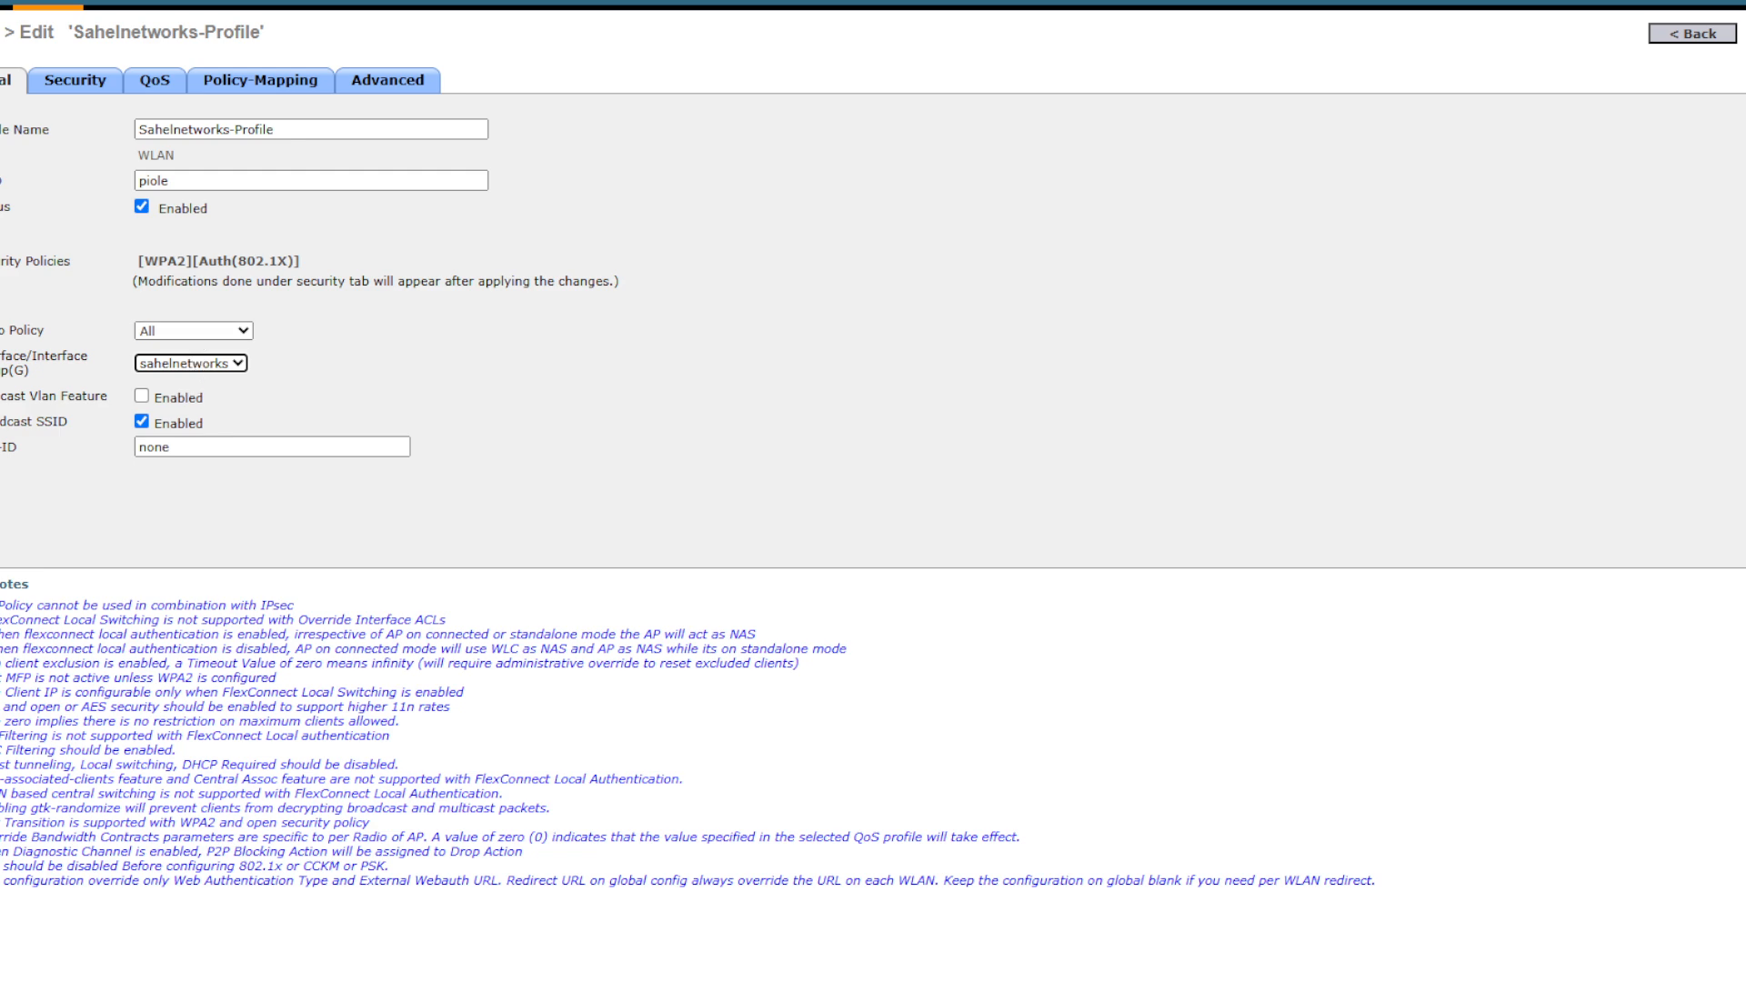
left_click(245, 331)
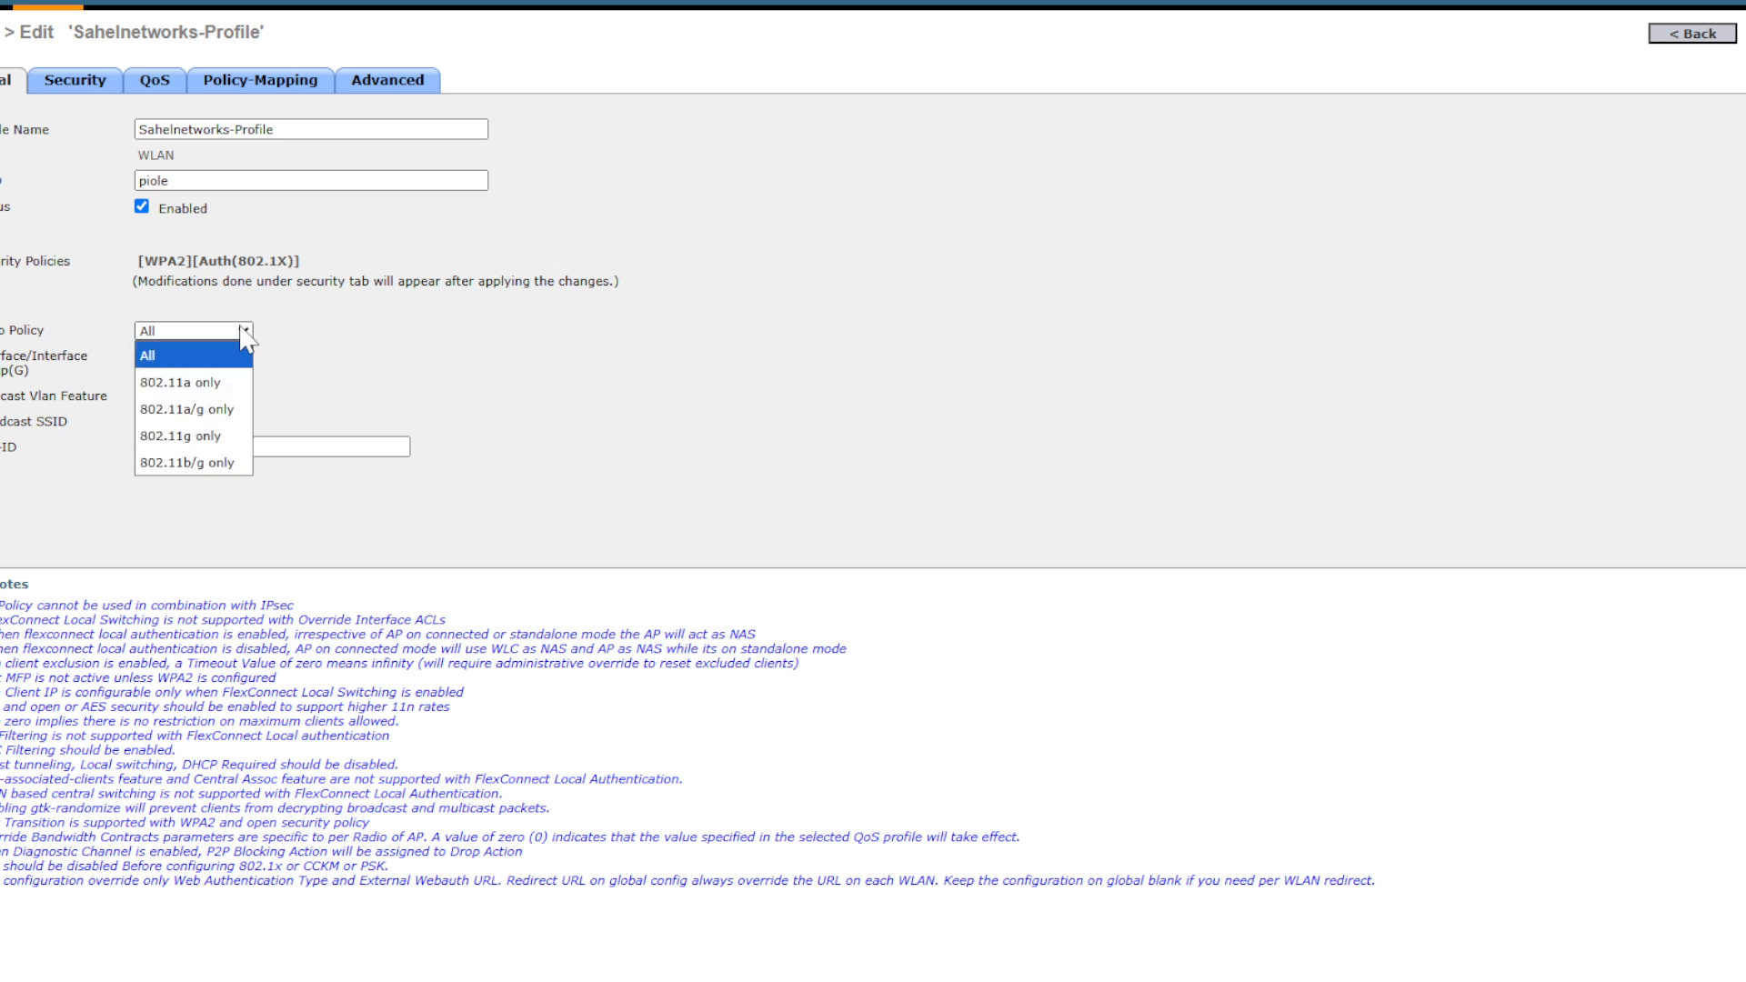
left_click(217, 411)
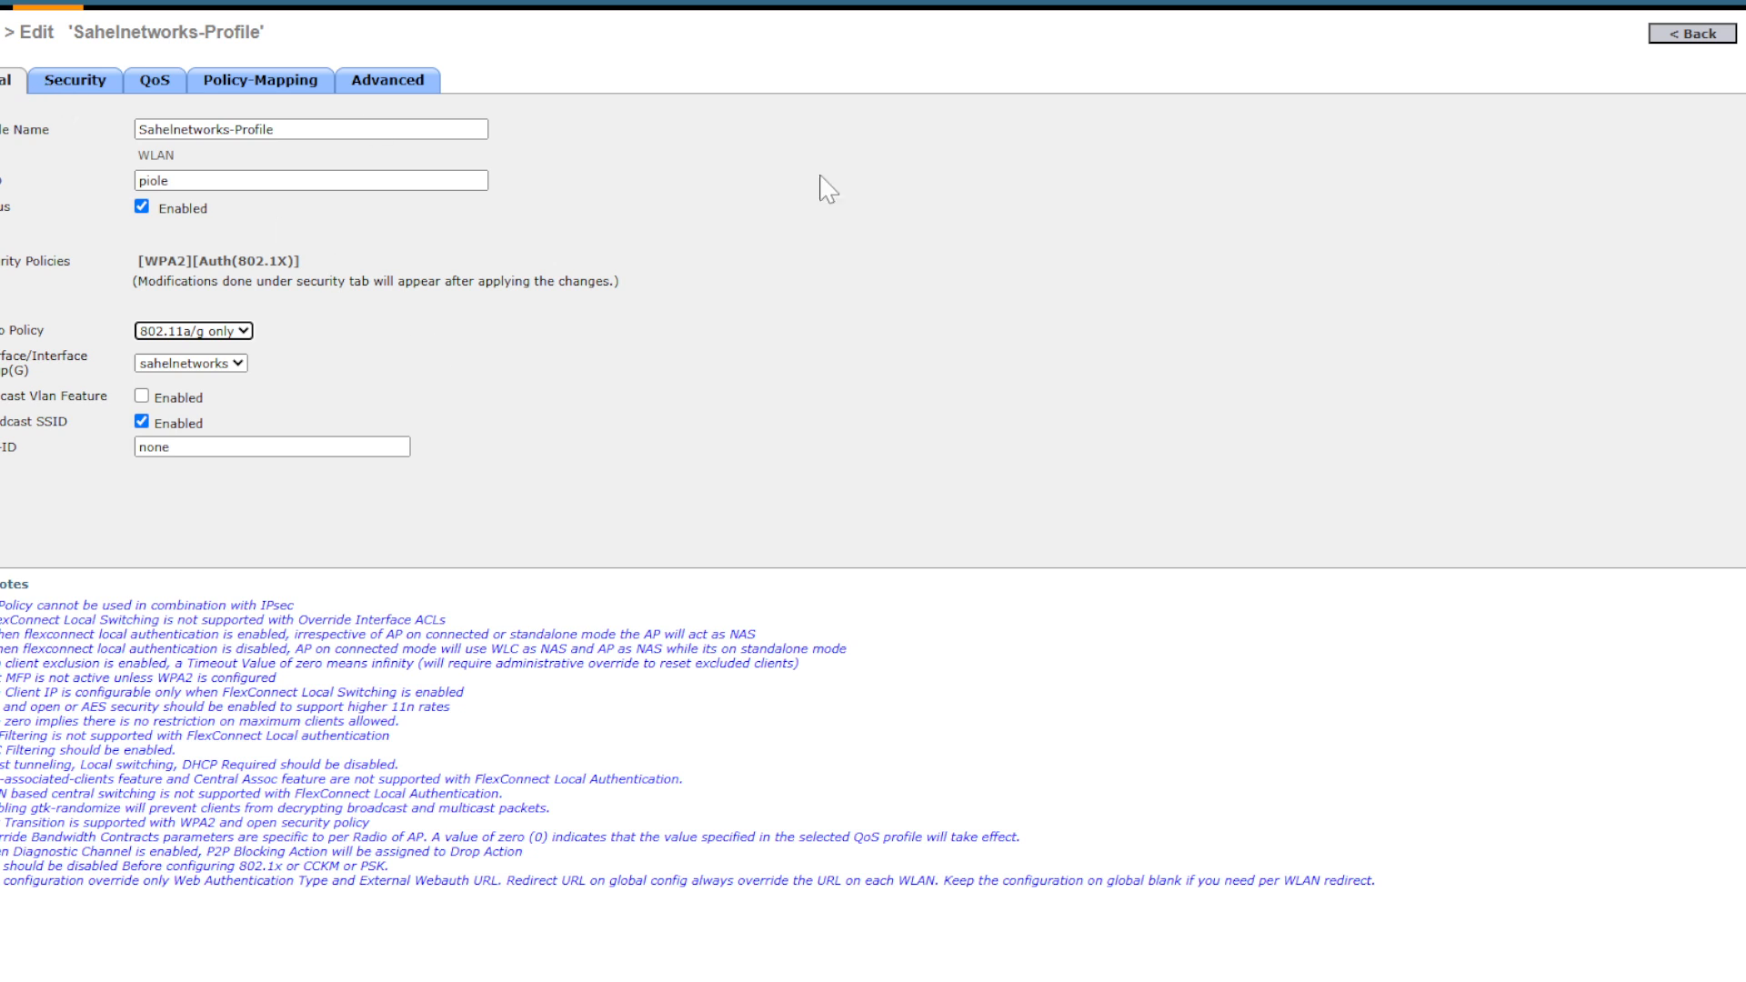
left_click(1745, 34)
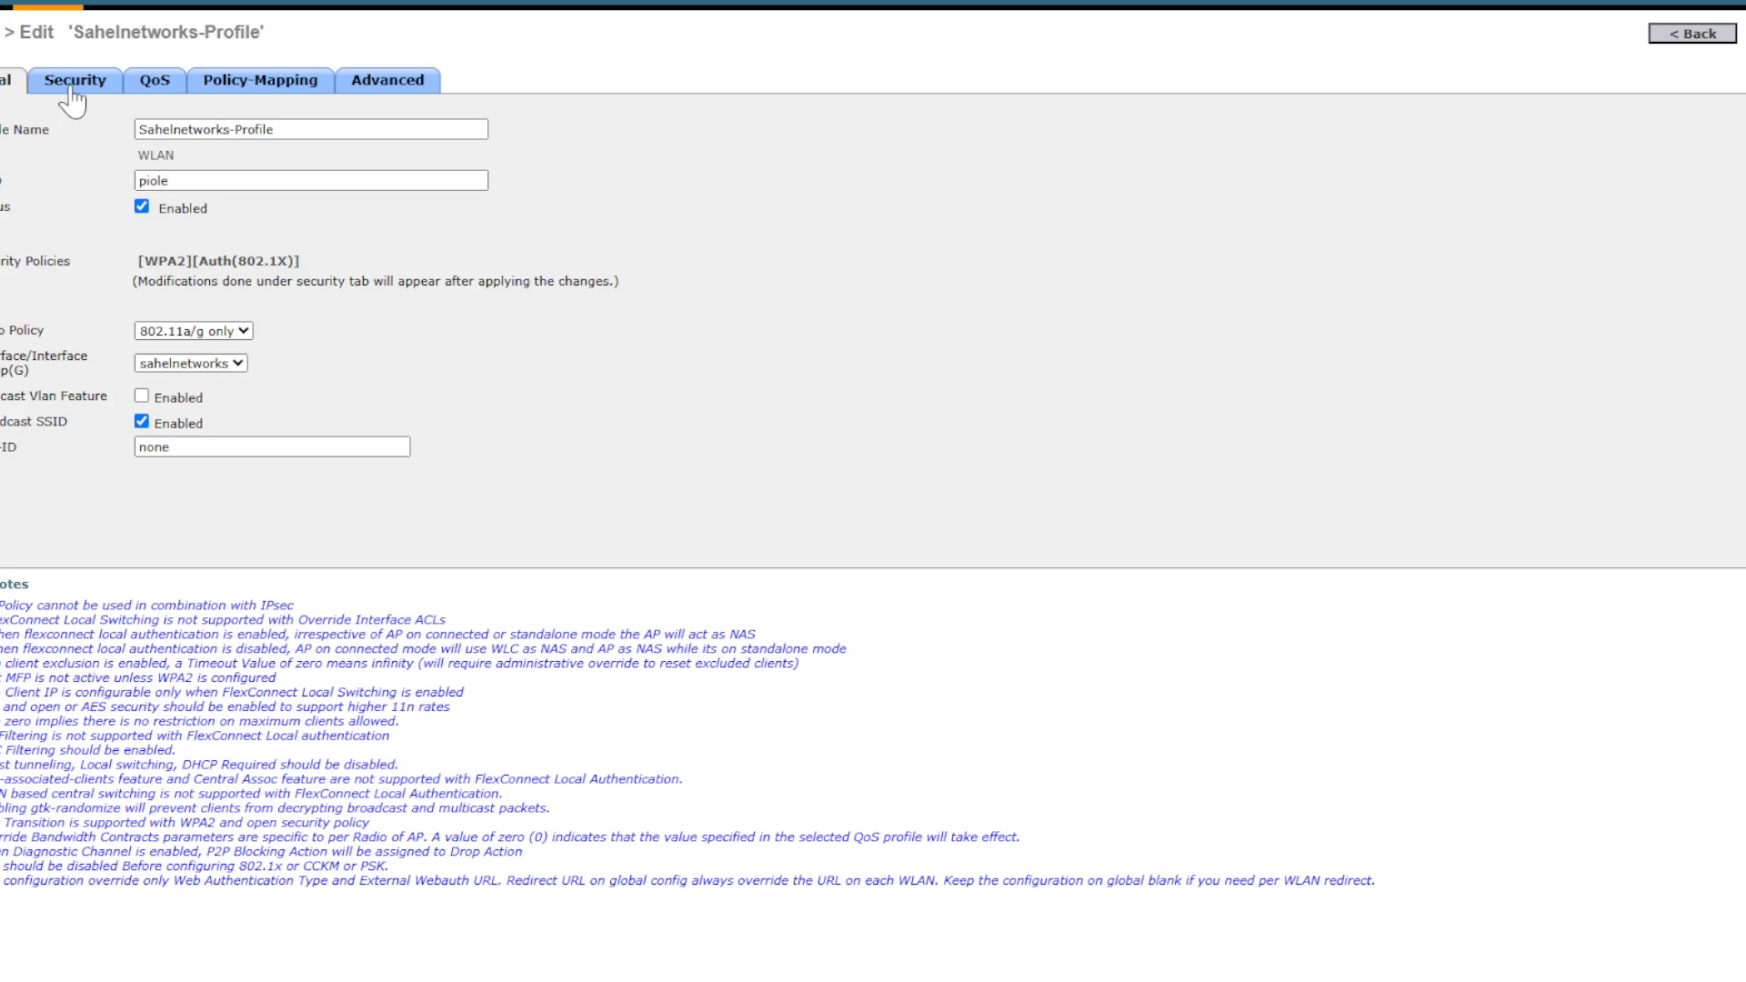
In the WLAN's Layer 2 security, keep WPA+WPA2, enable PSK authentication, and enter the pre-shared key in ASCII format
left_click(73, 91)
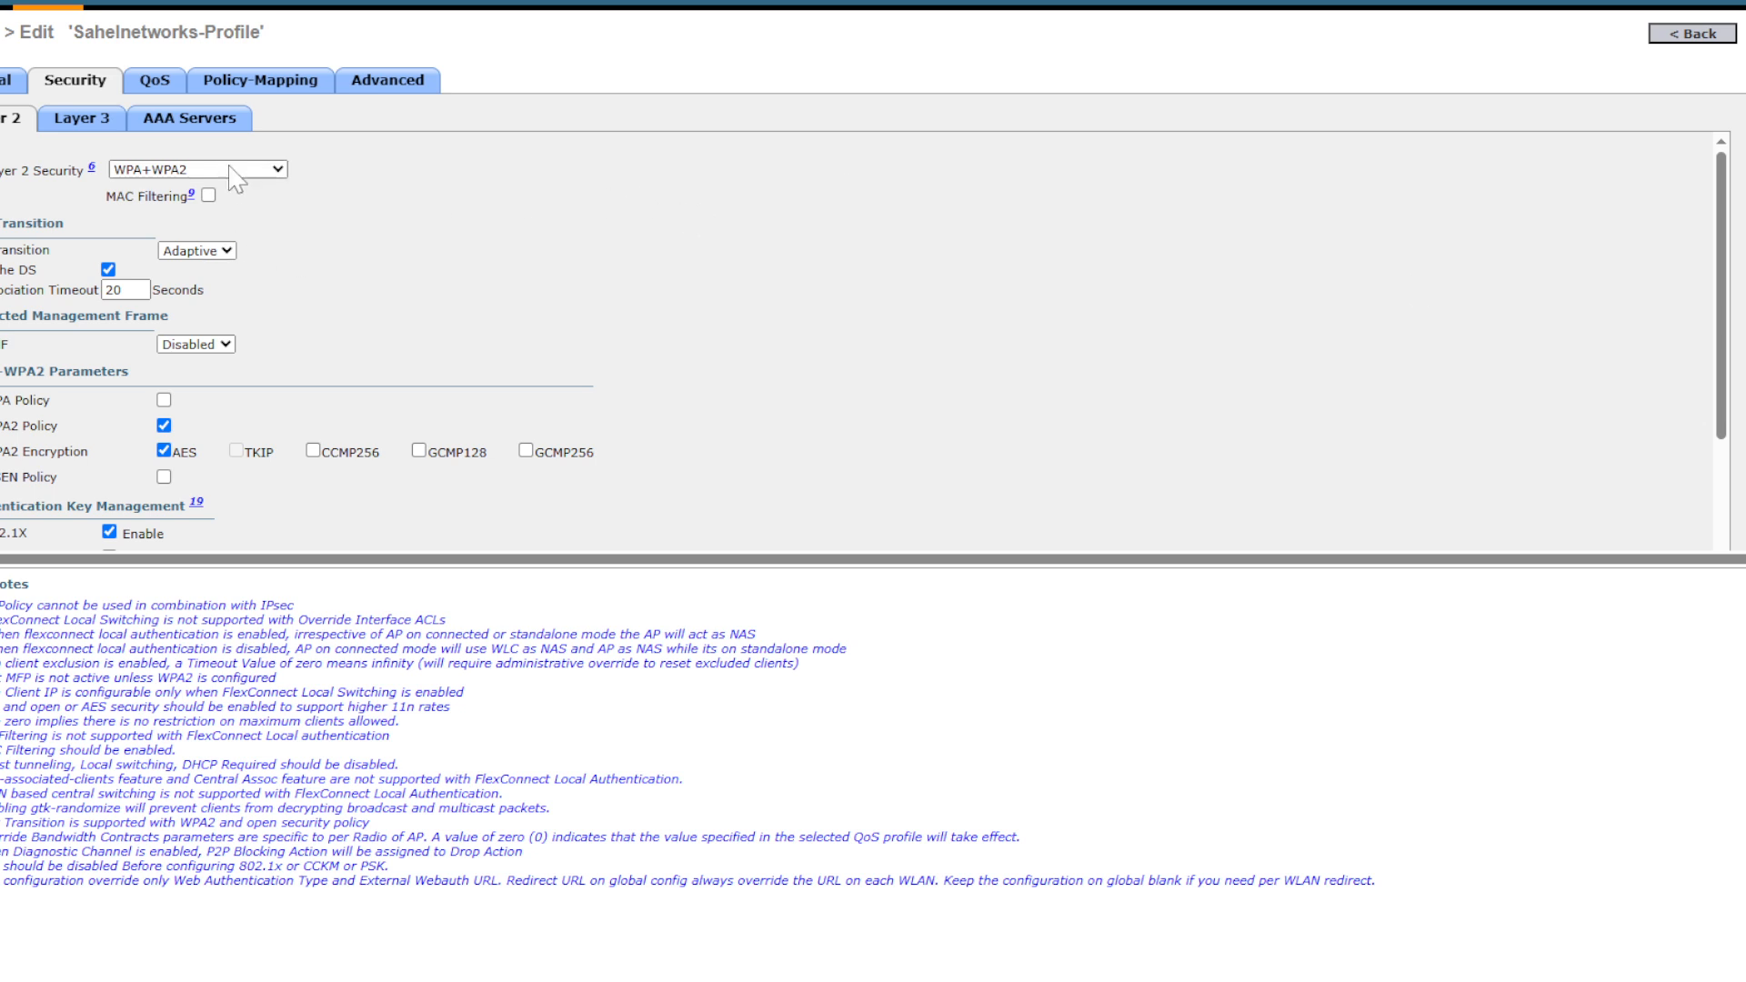
left_click(230, 168)
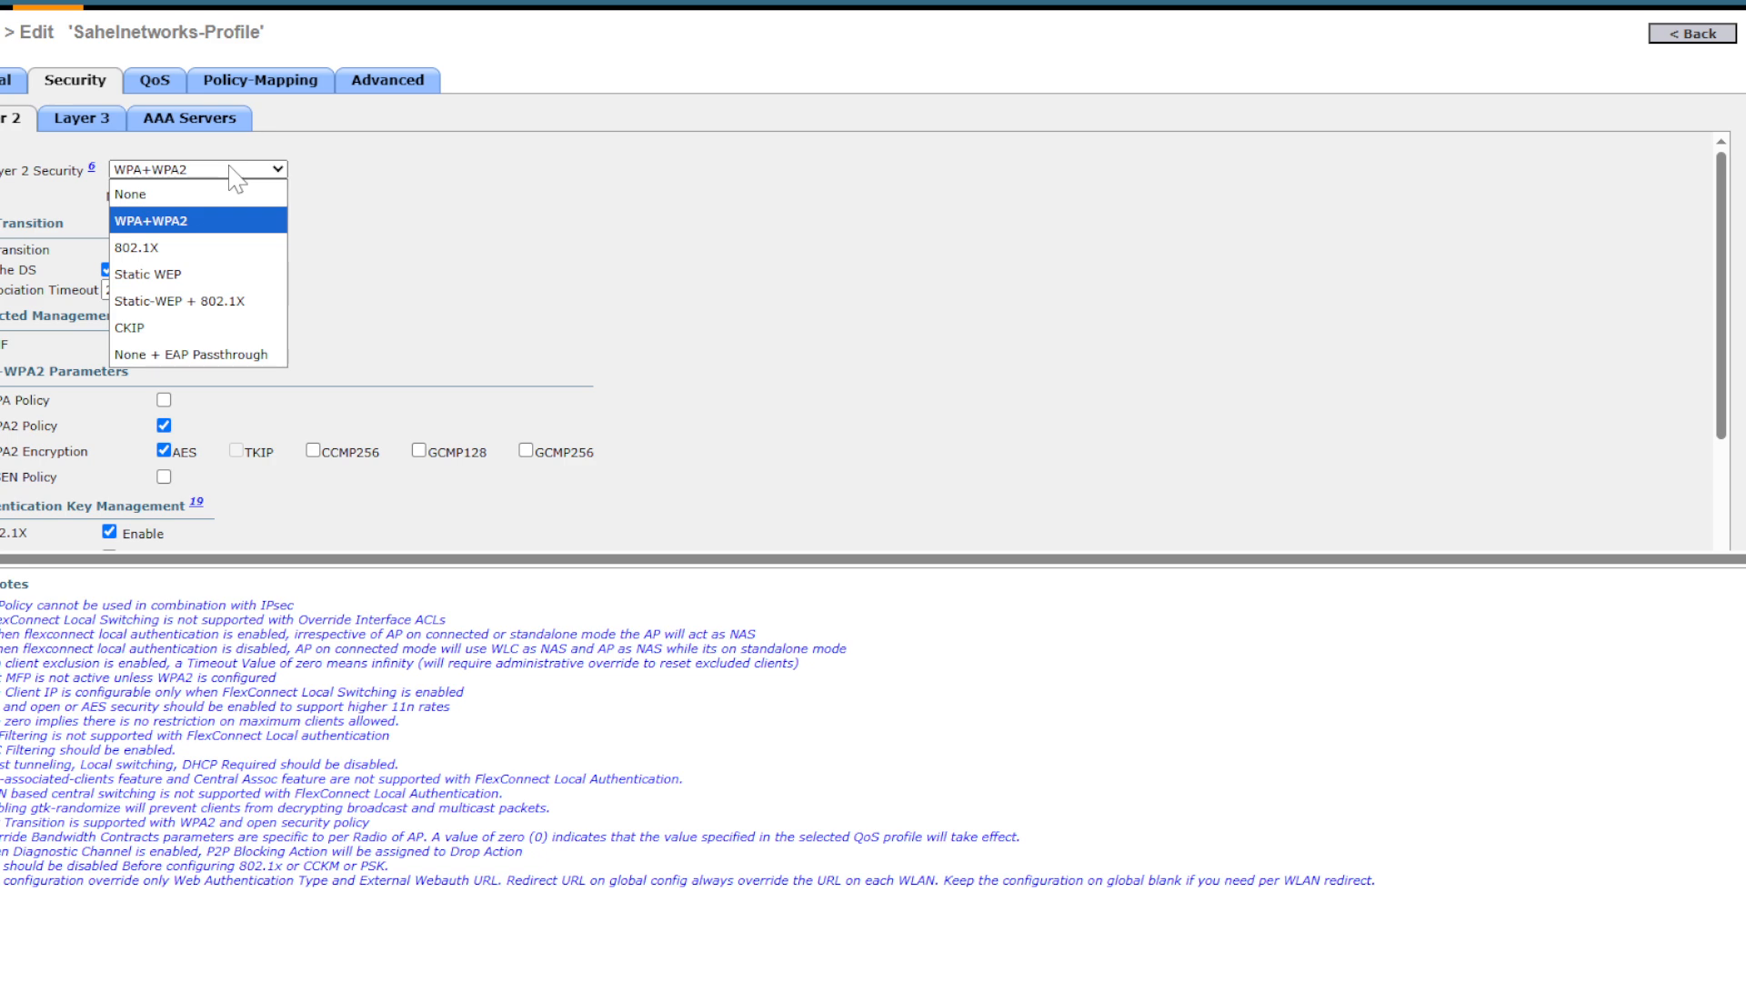
left_click(382, 244)
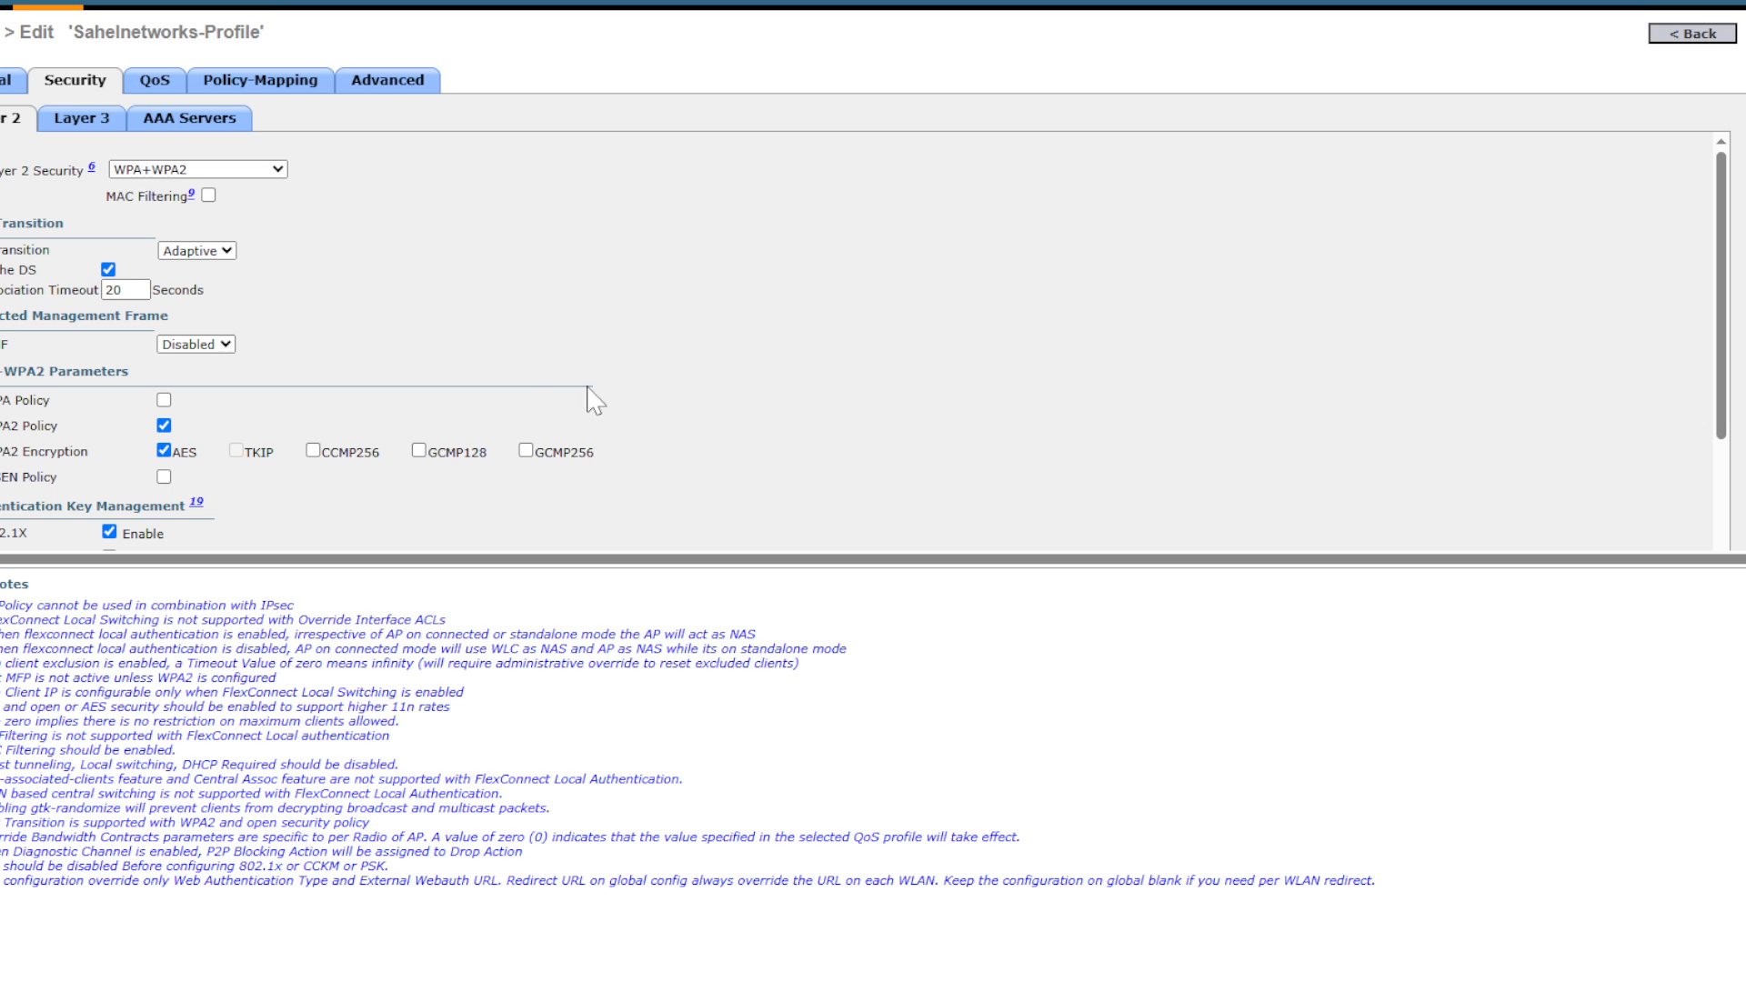
scroll(340, 417, "down", 1)
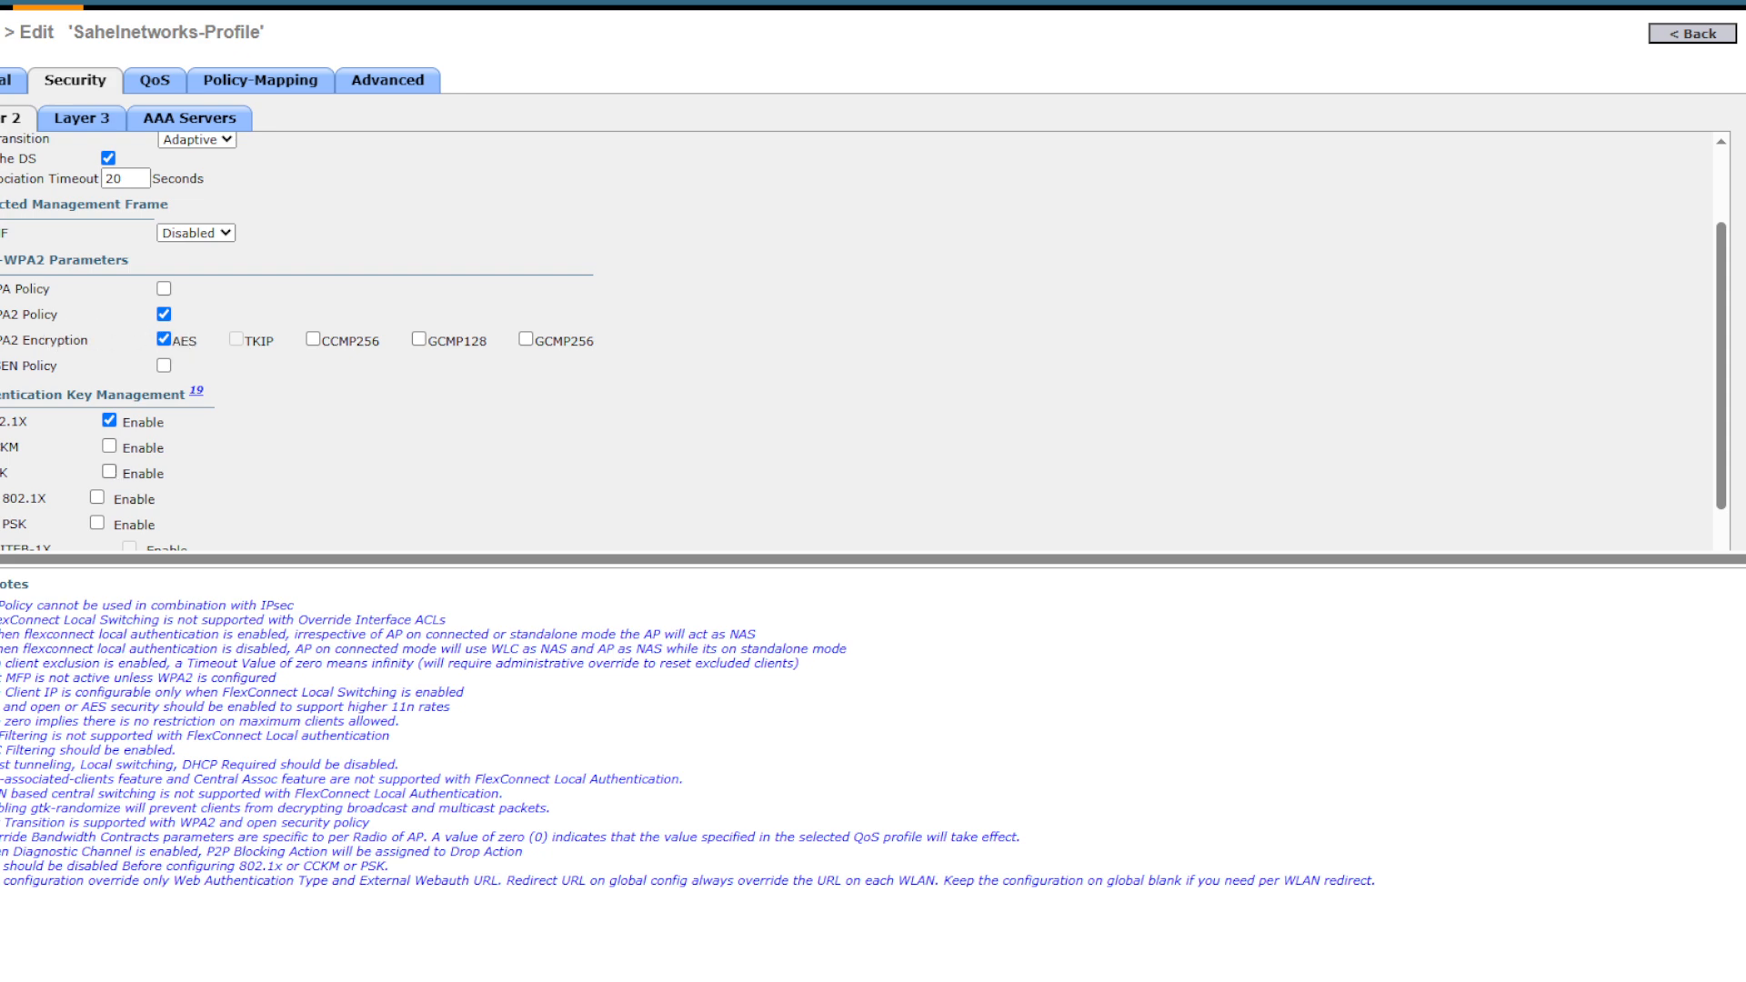
scroll(243, 443, "down", 1)
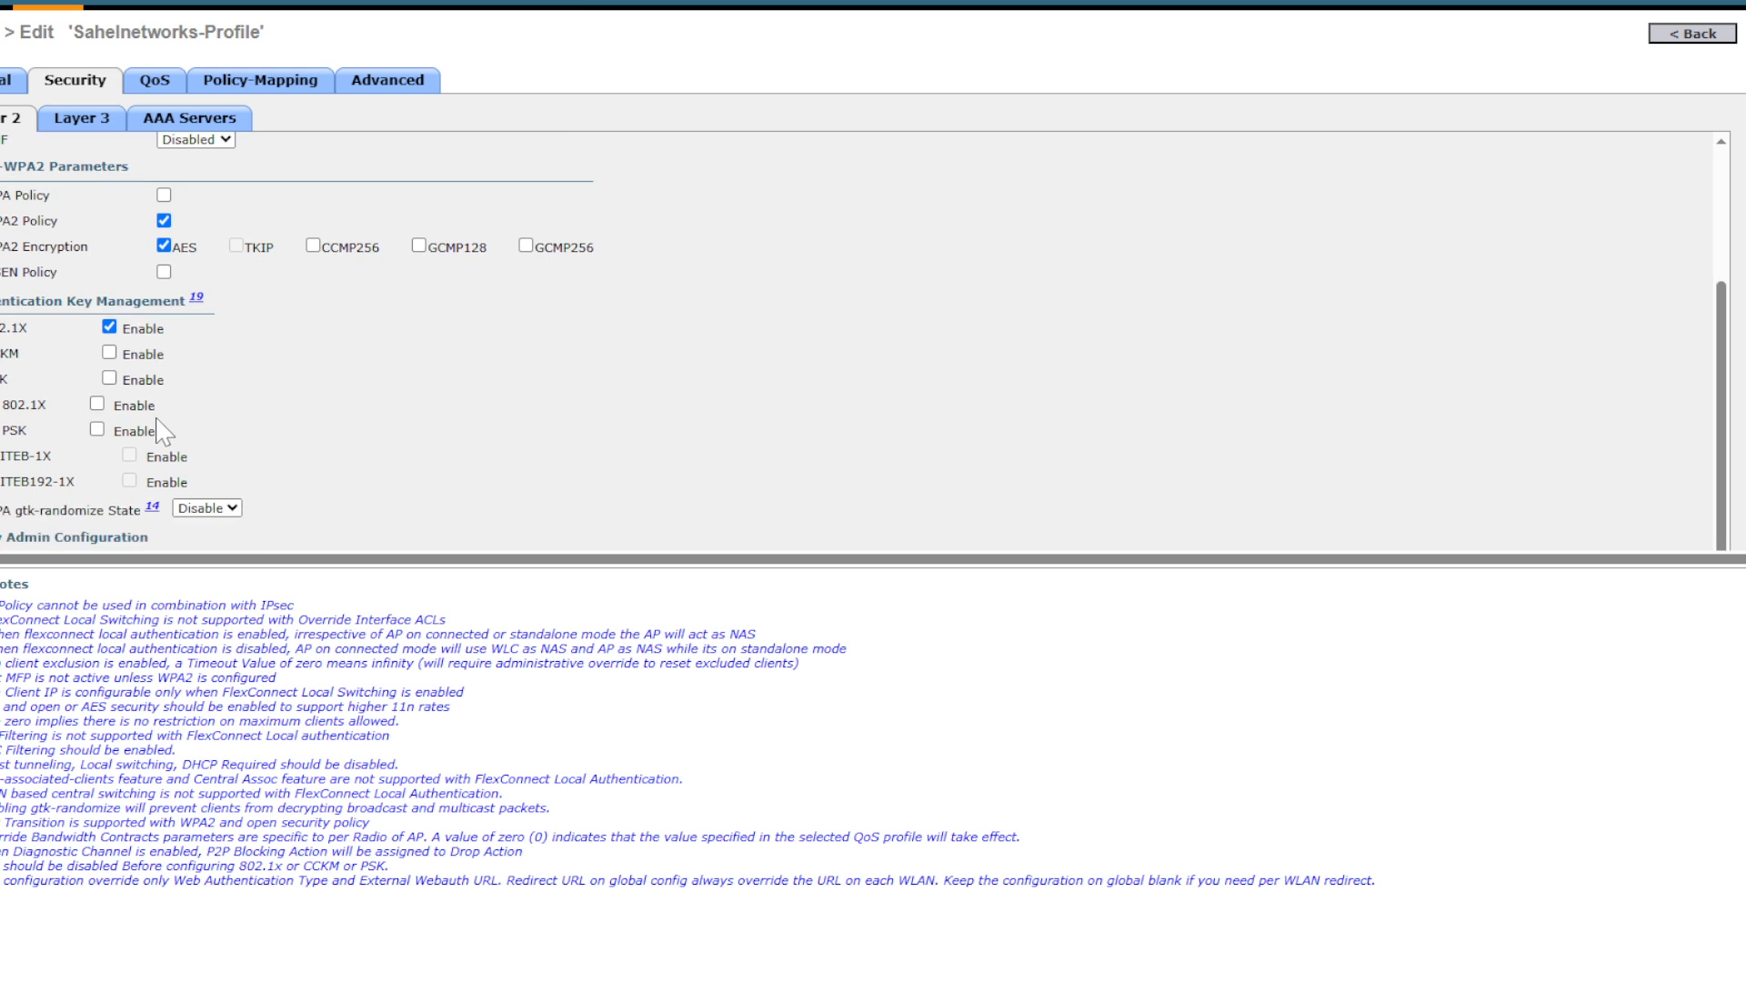
left_click(109, 378)
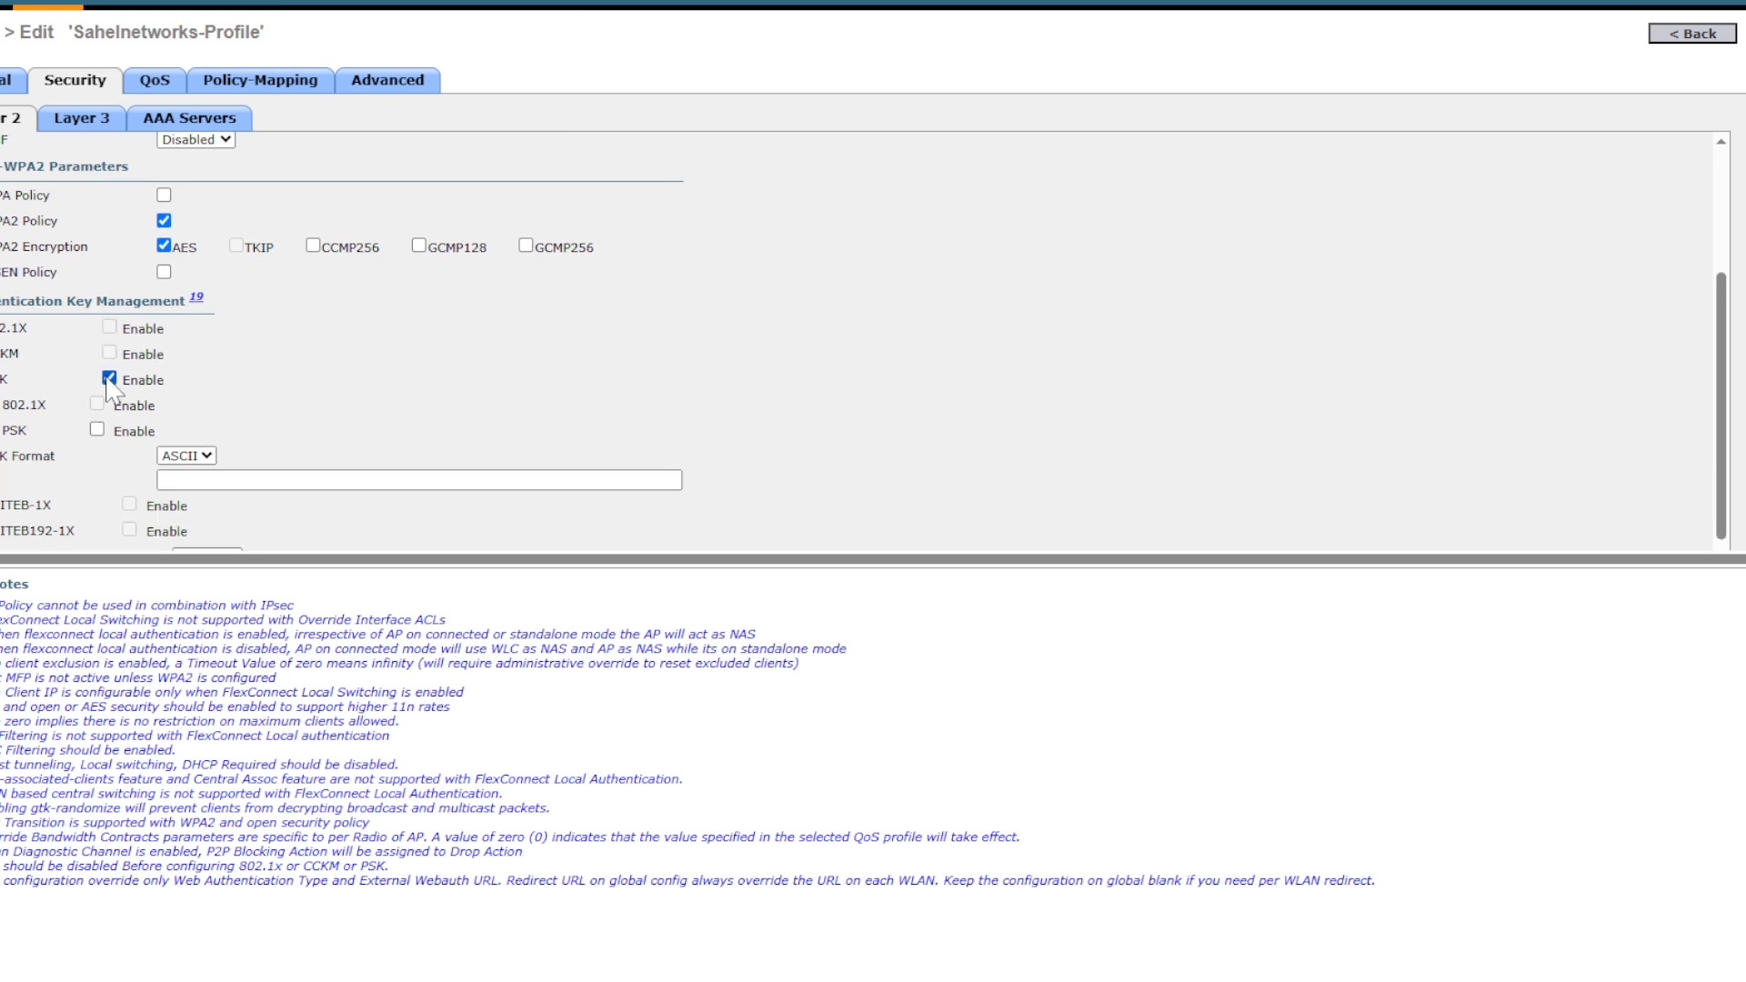
left_click(209, 480)
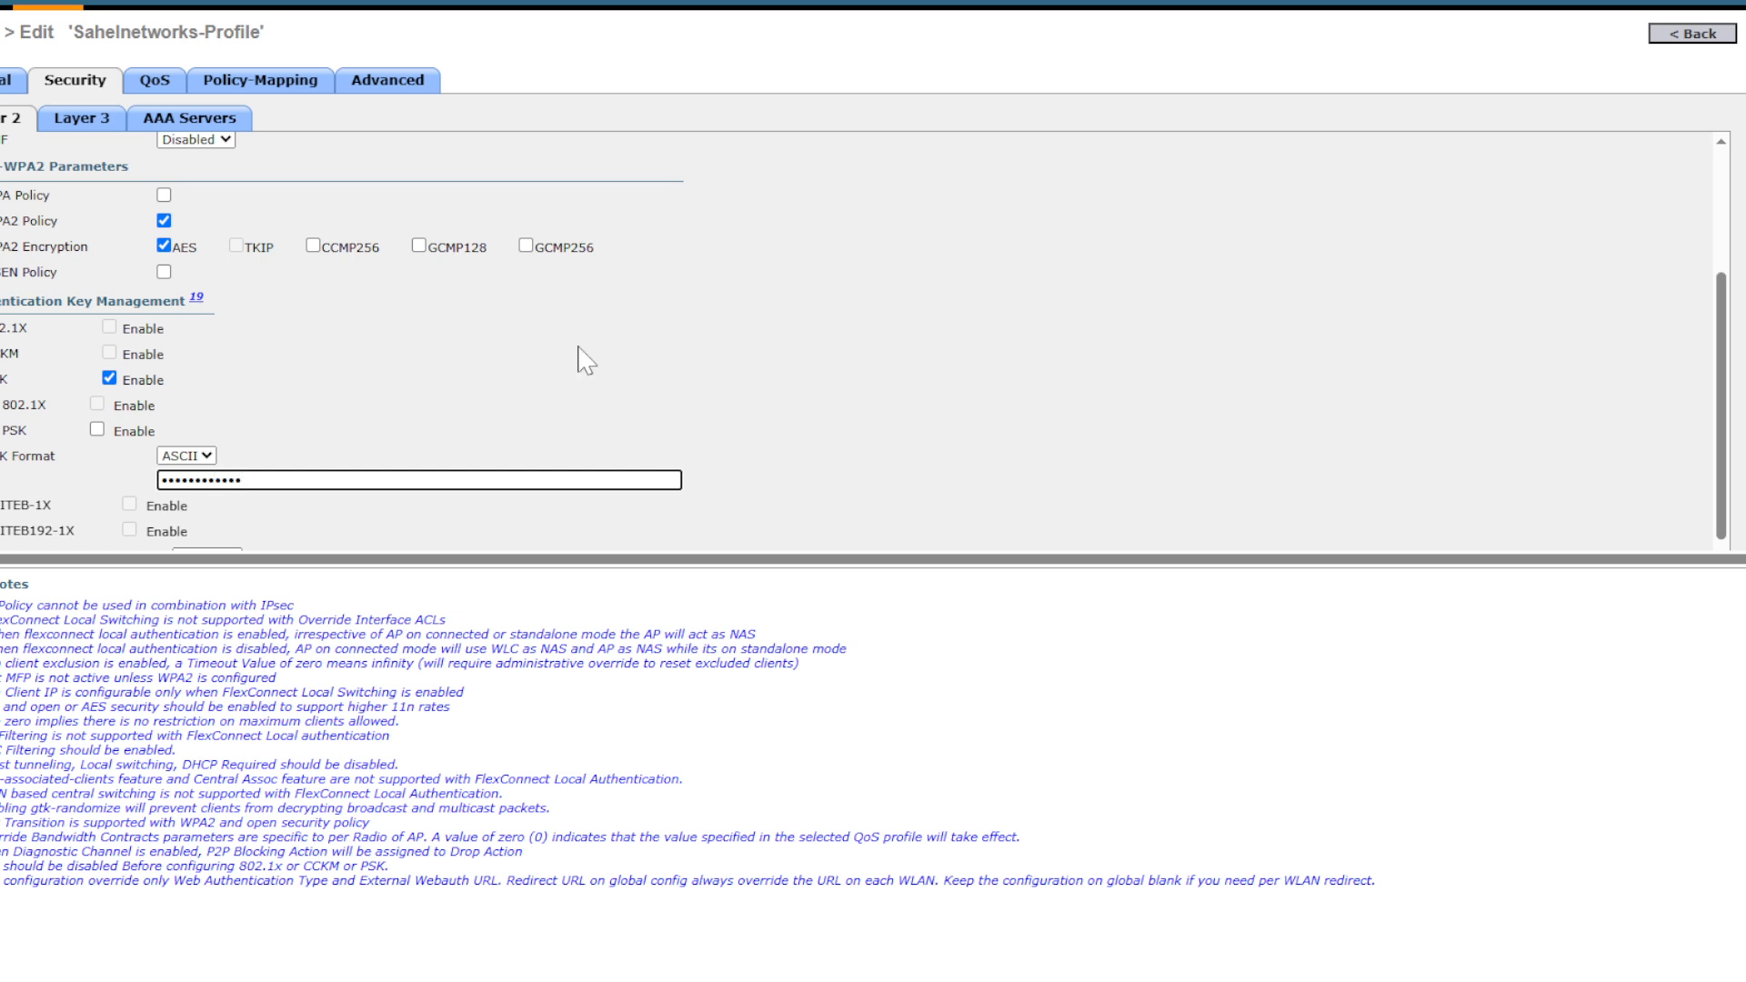
Apply the WLAN's security settings, accepting the momentary disabling of the WLAN and the radio reset
scroll(440, 340, "down", 1)
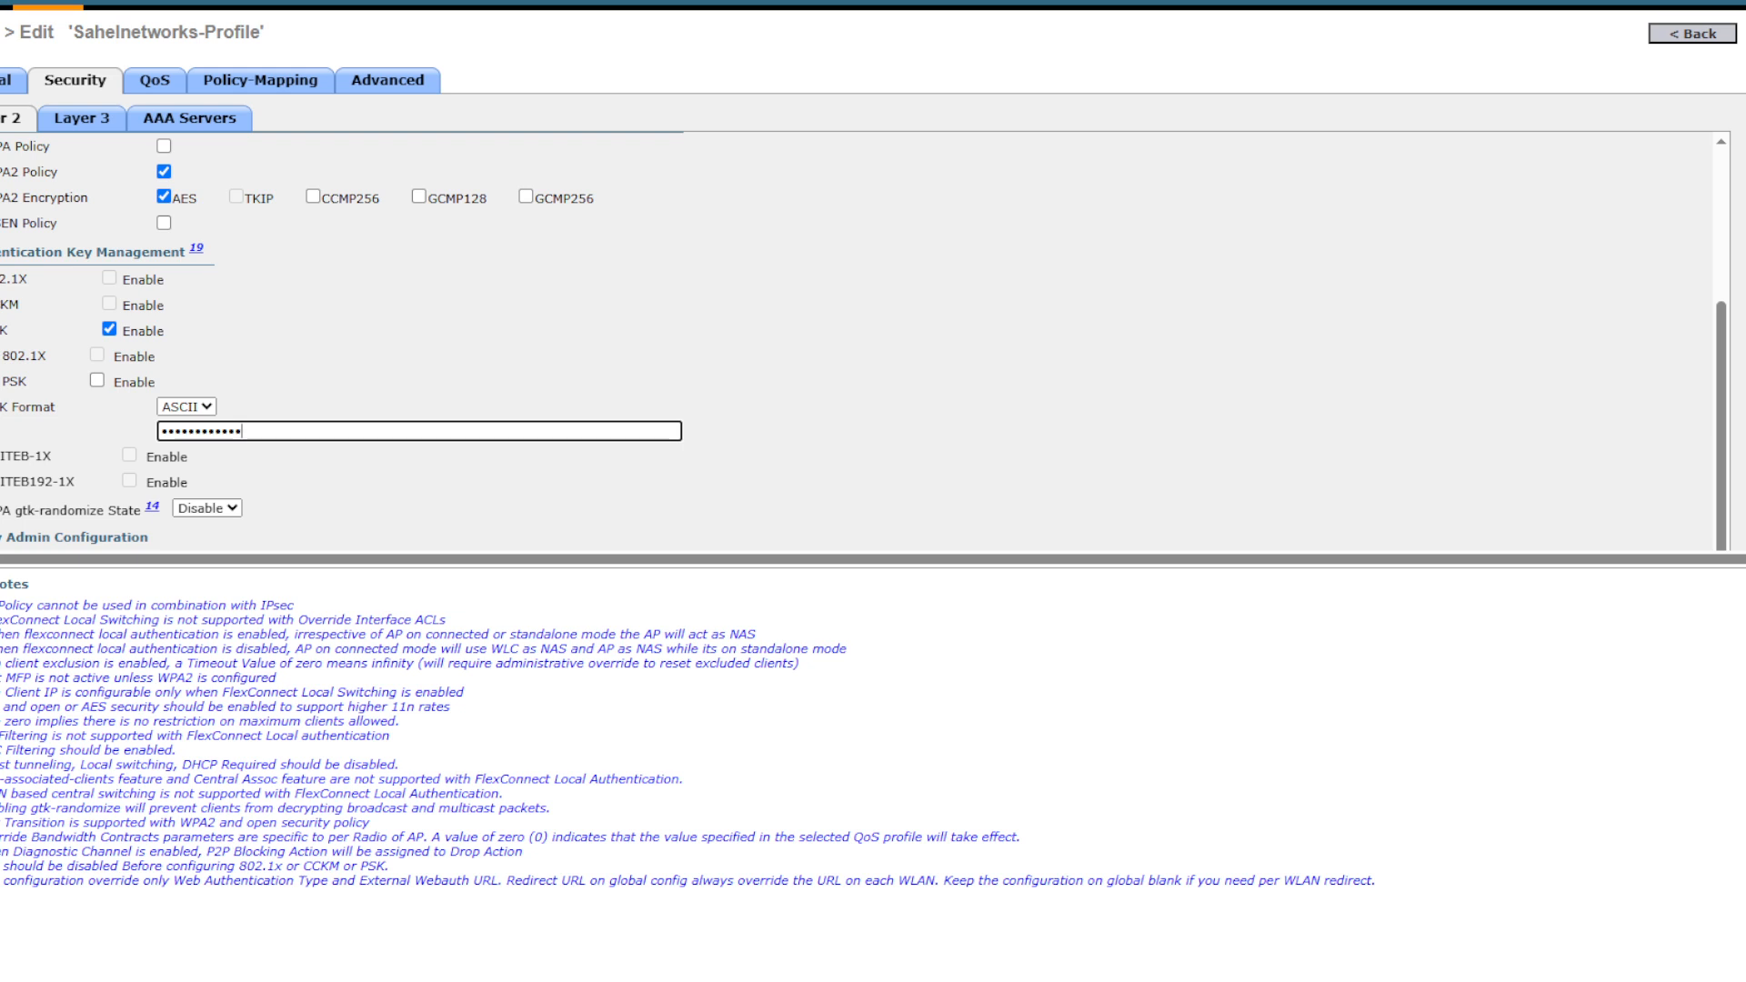
left_click(359, 372)
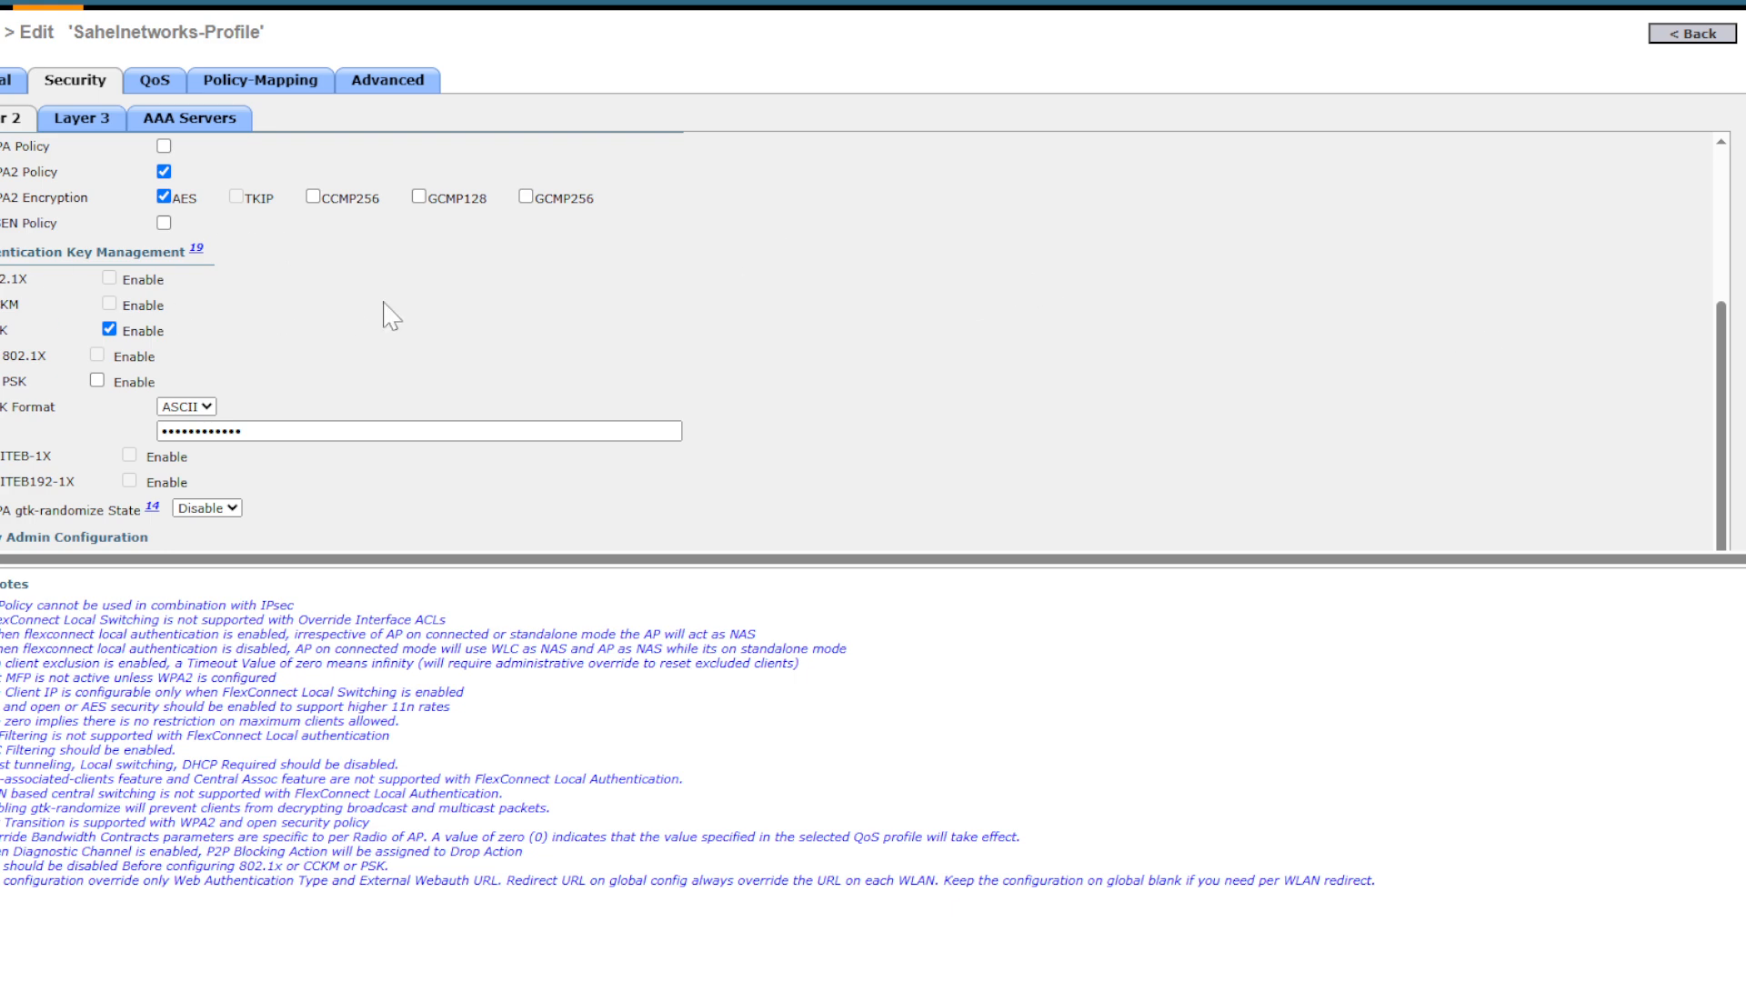
scroll(393, 376, "down", 1)
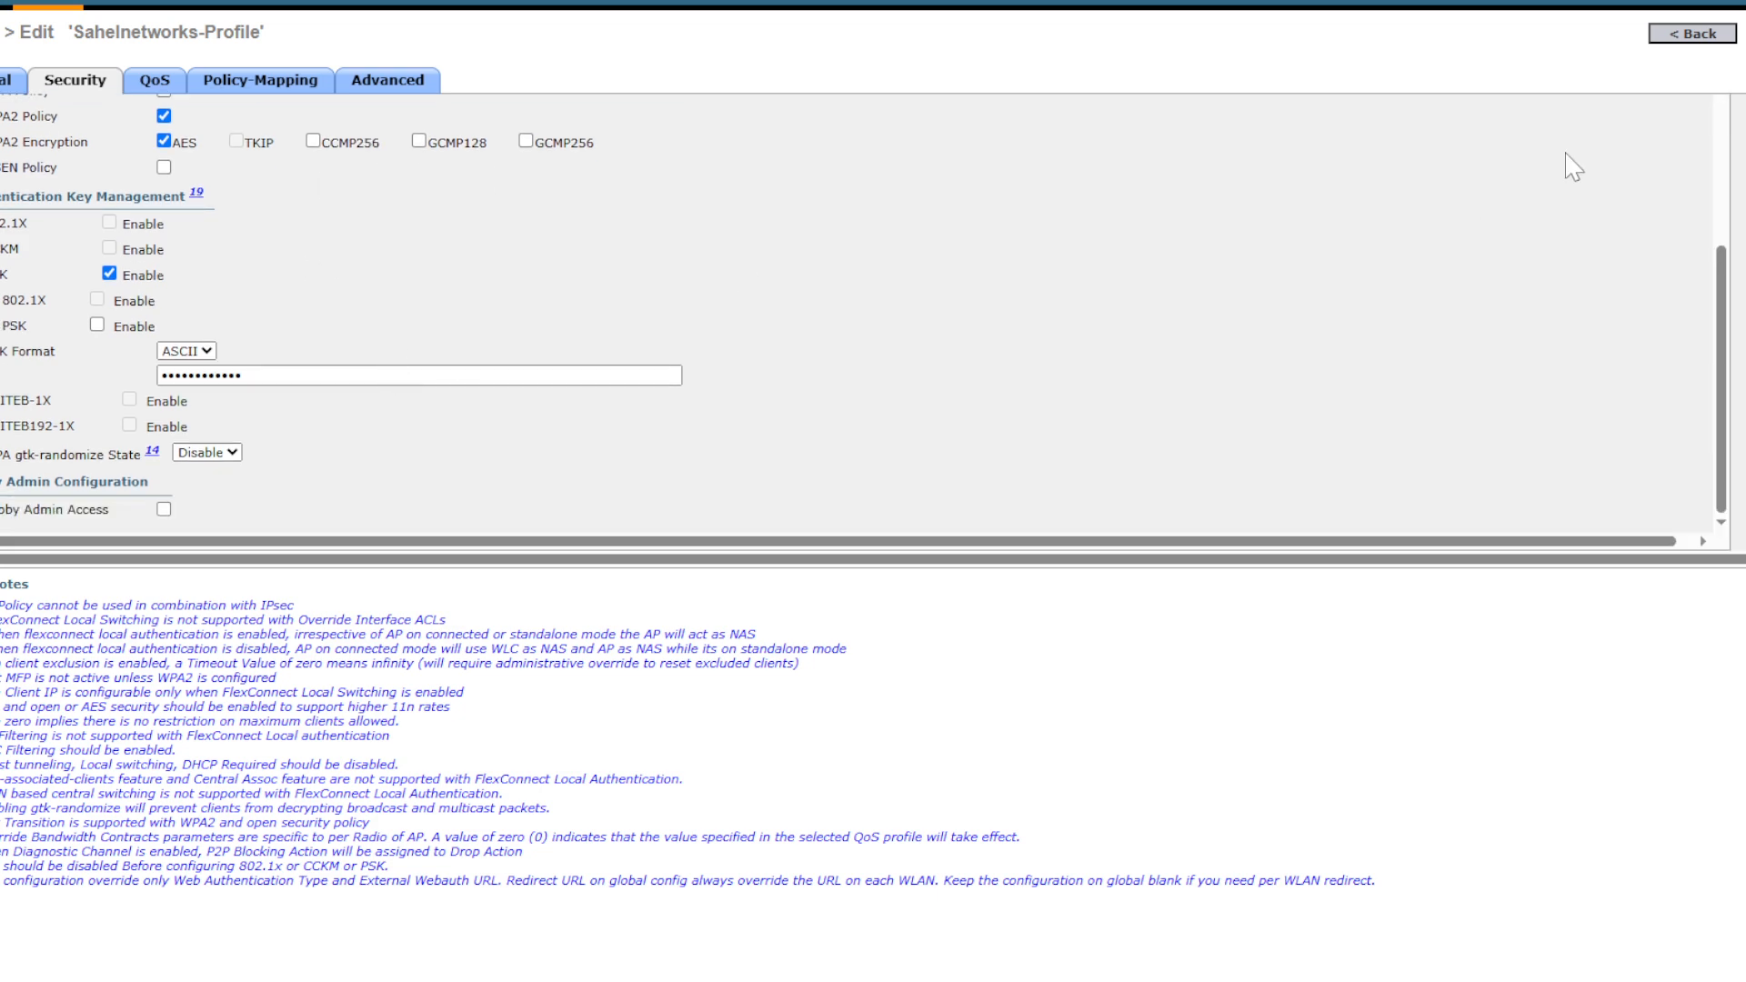
left_click(1744, 34)
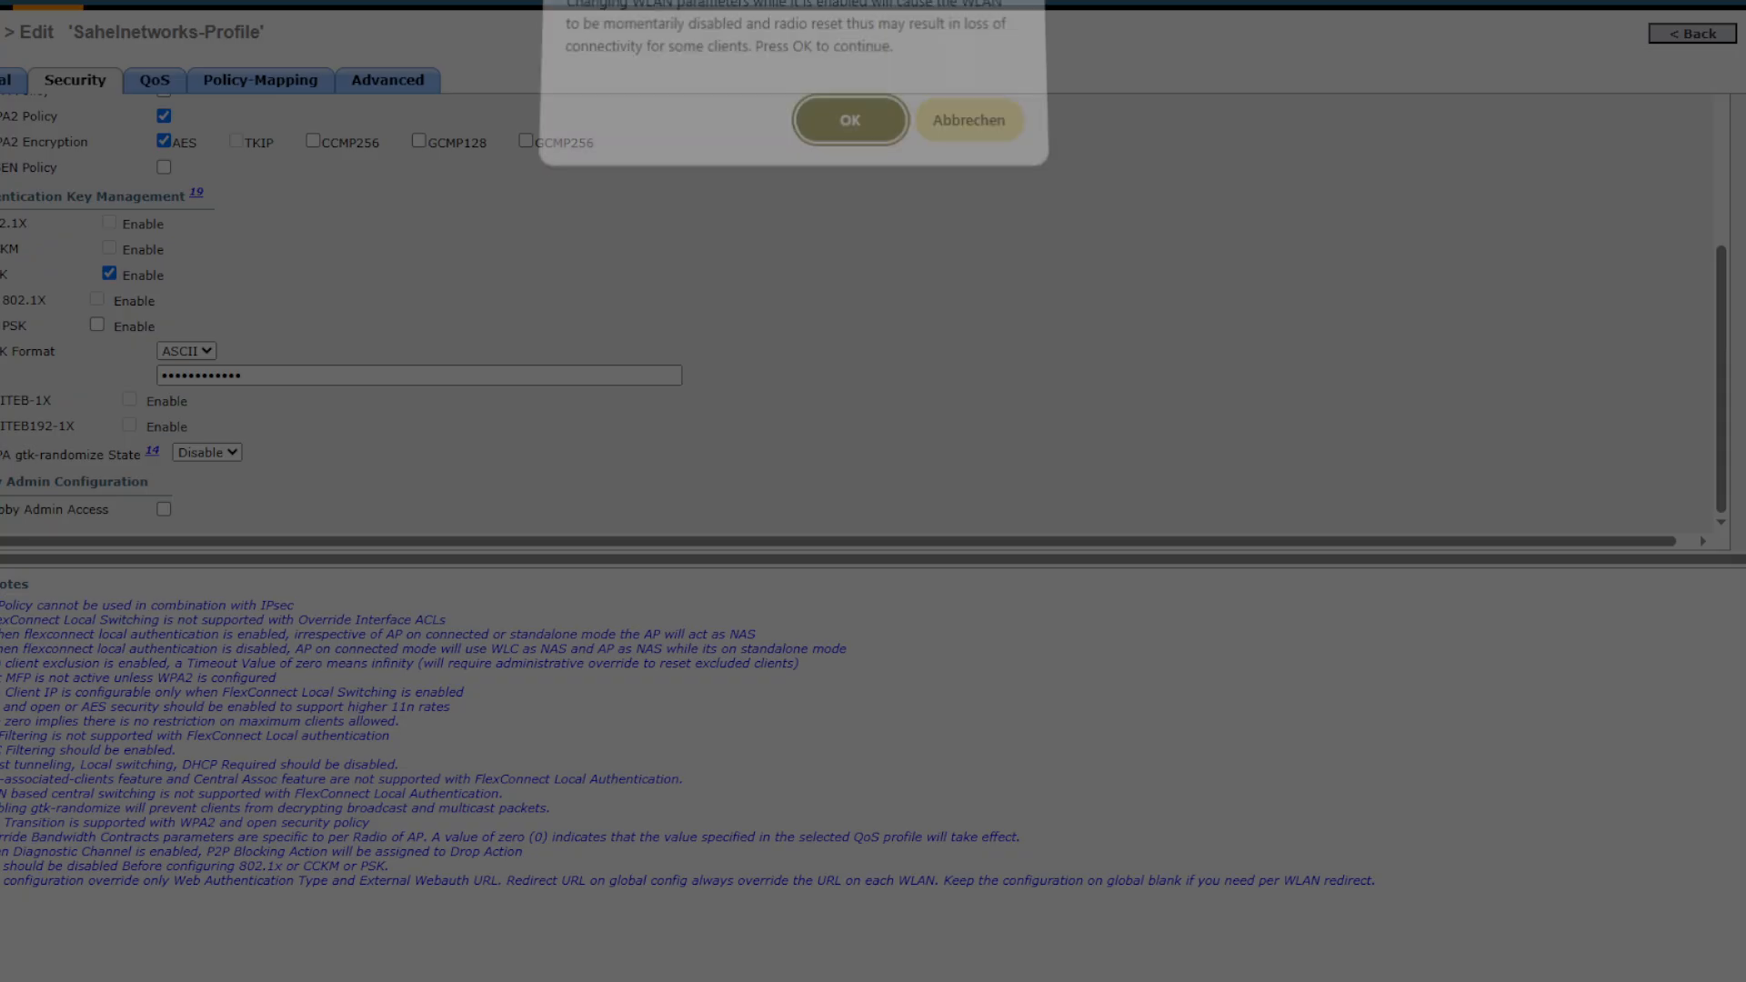
left_click(849, 135)
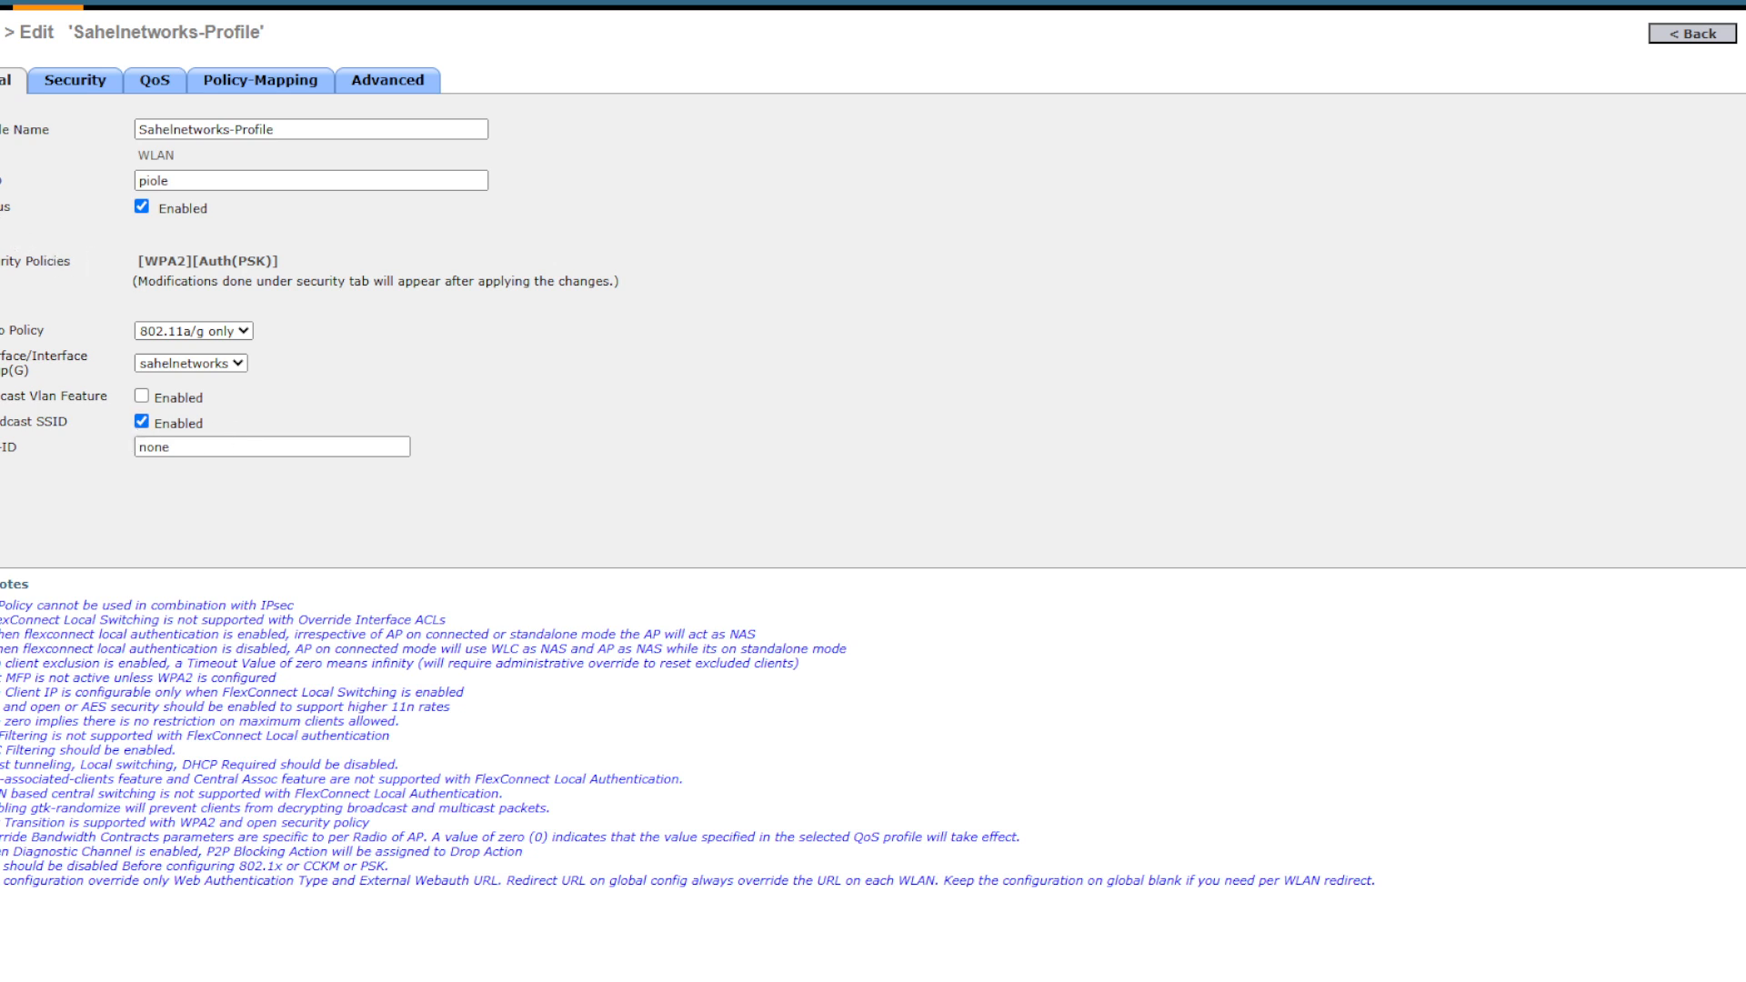
Review the WLAN's status and its Layer 2 and Layer 3 security settings, checking the guest VLAN in the draw.io network diagram
left_click_drag(0, 207, 202, 221)
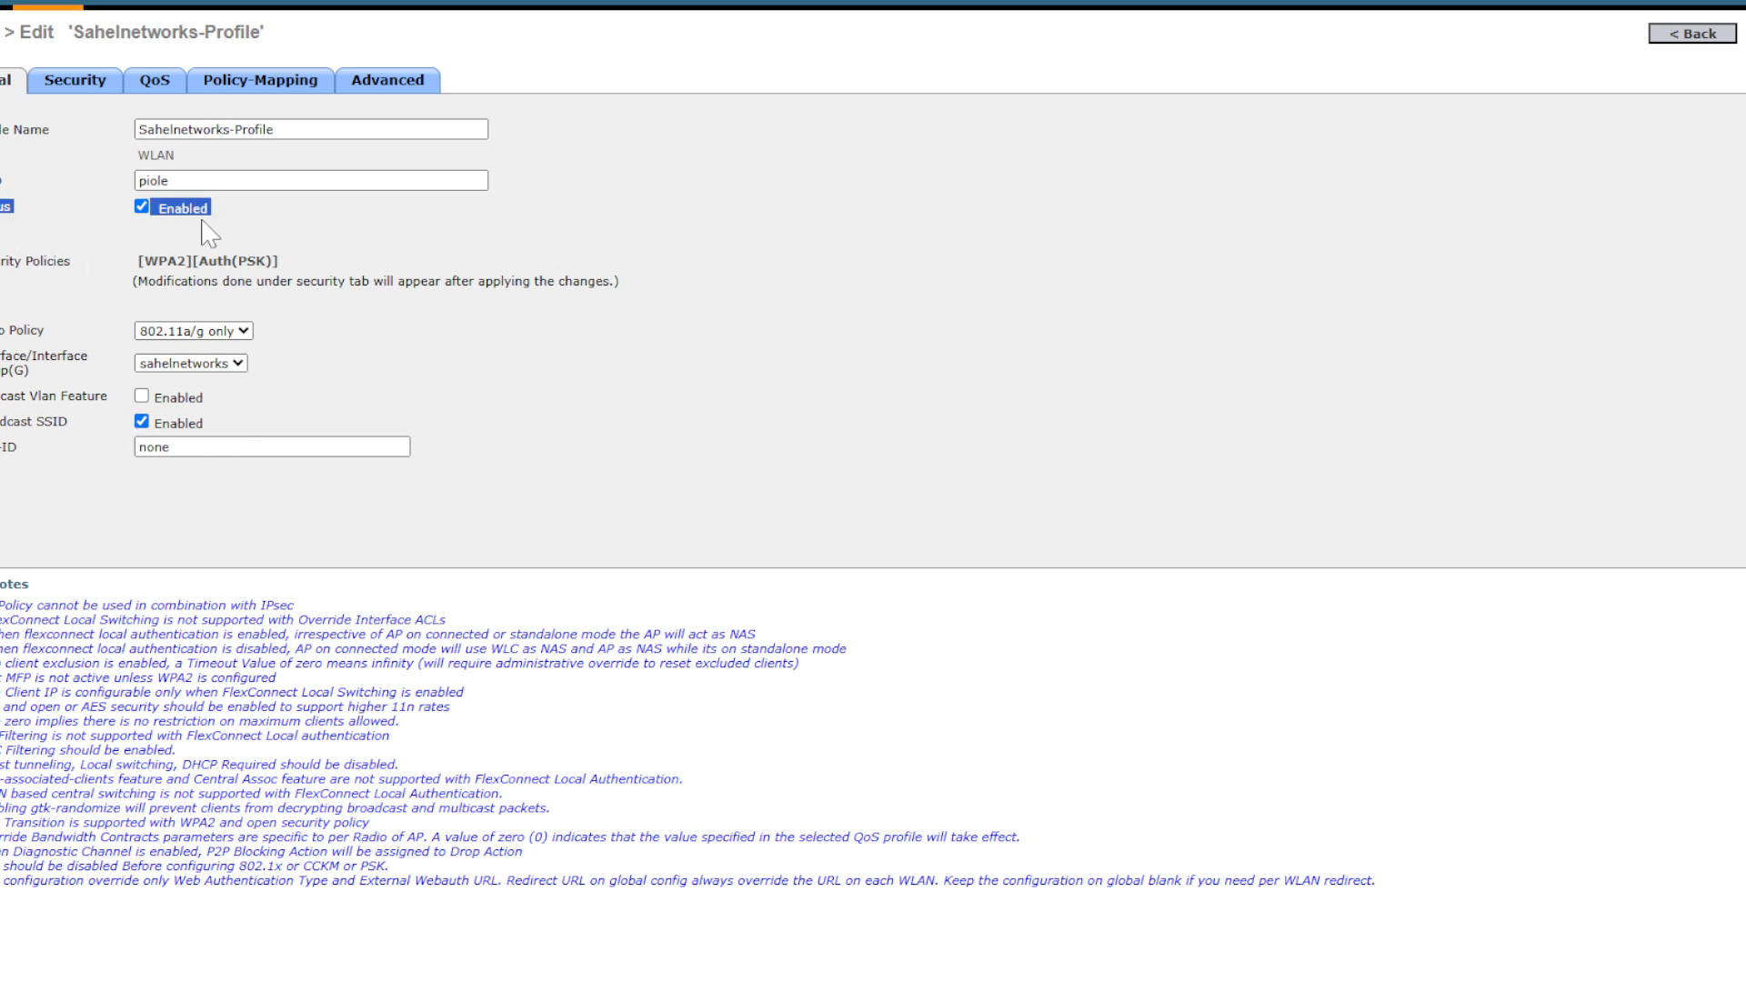
left_click(119, 82)
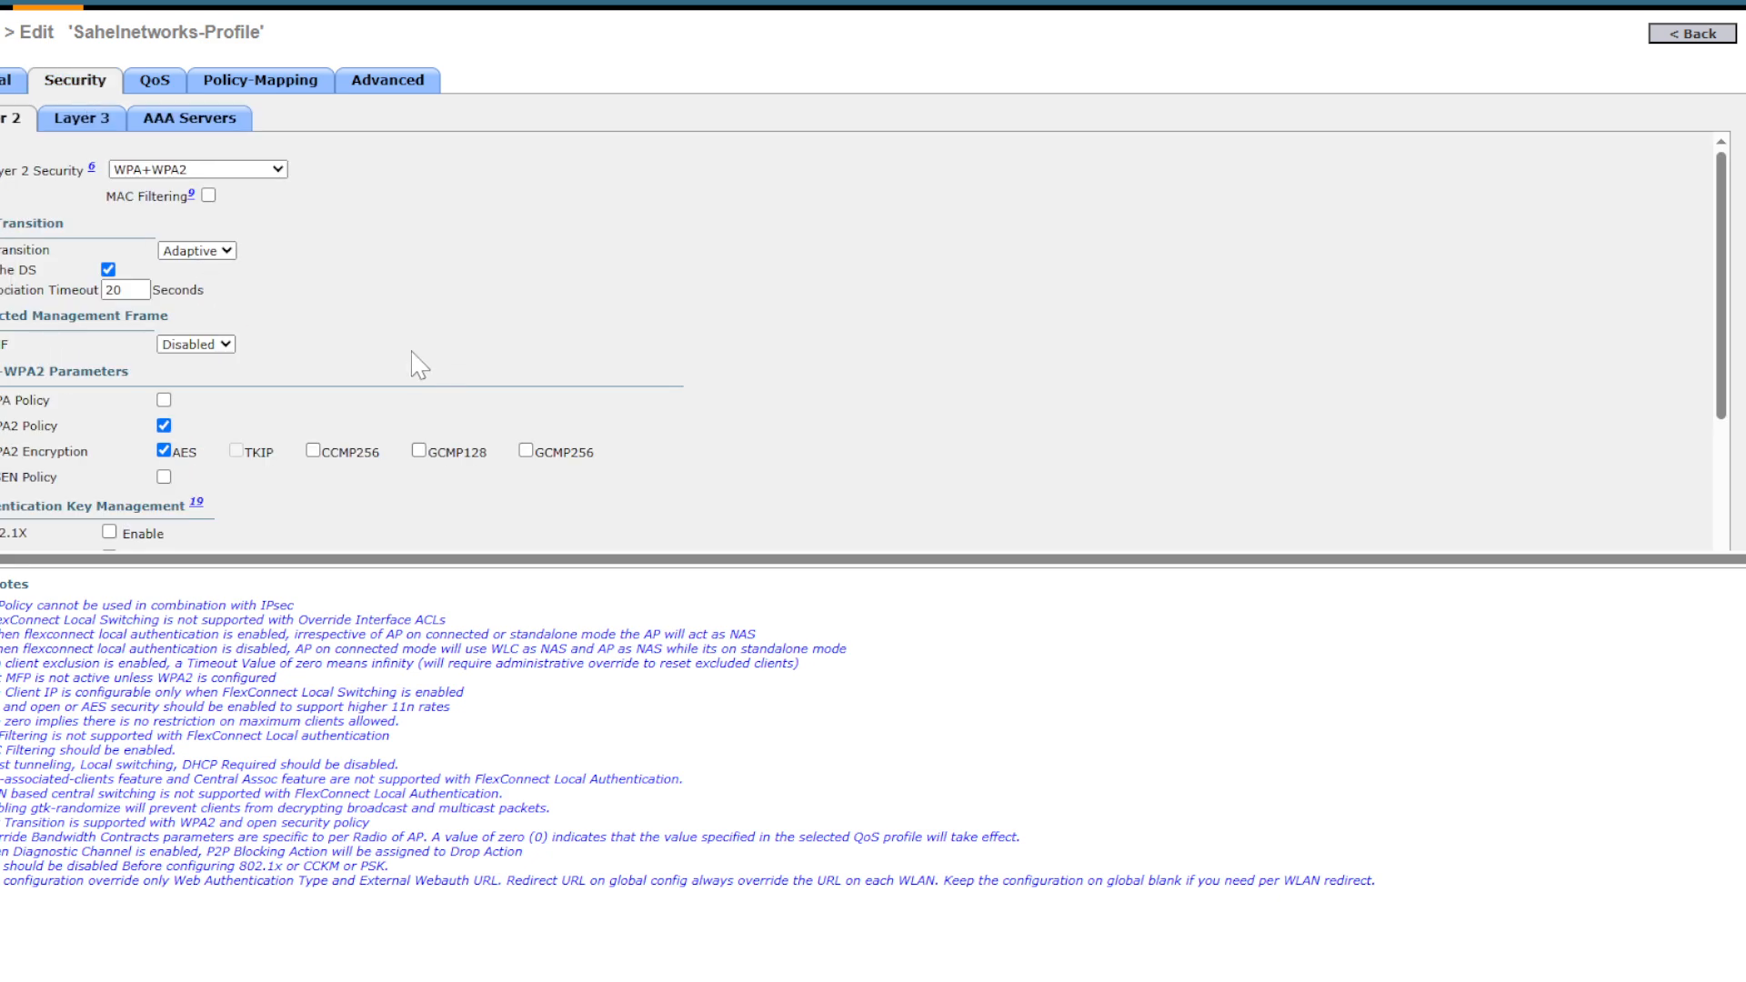
scroll(417, 364, "down", 3)
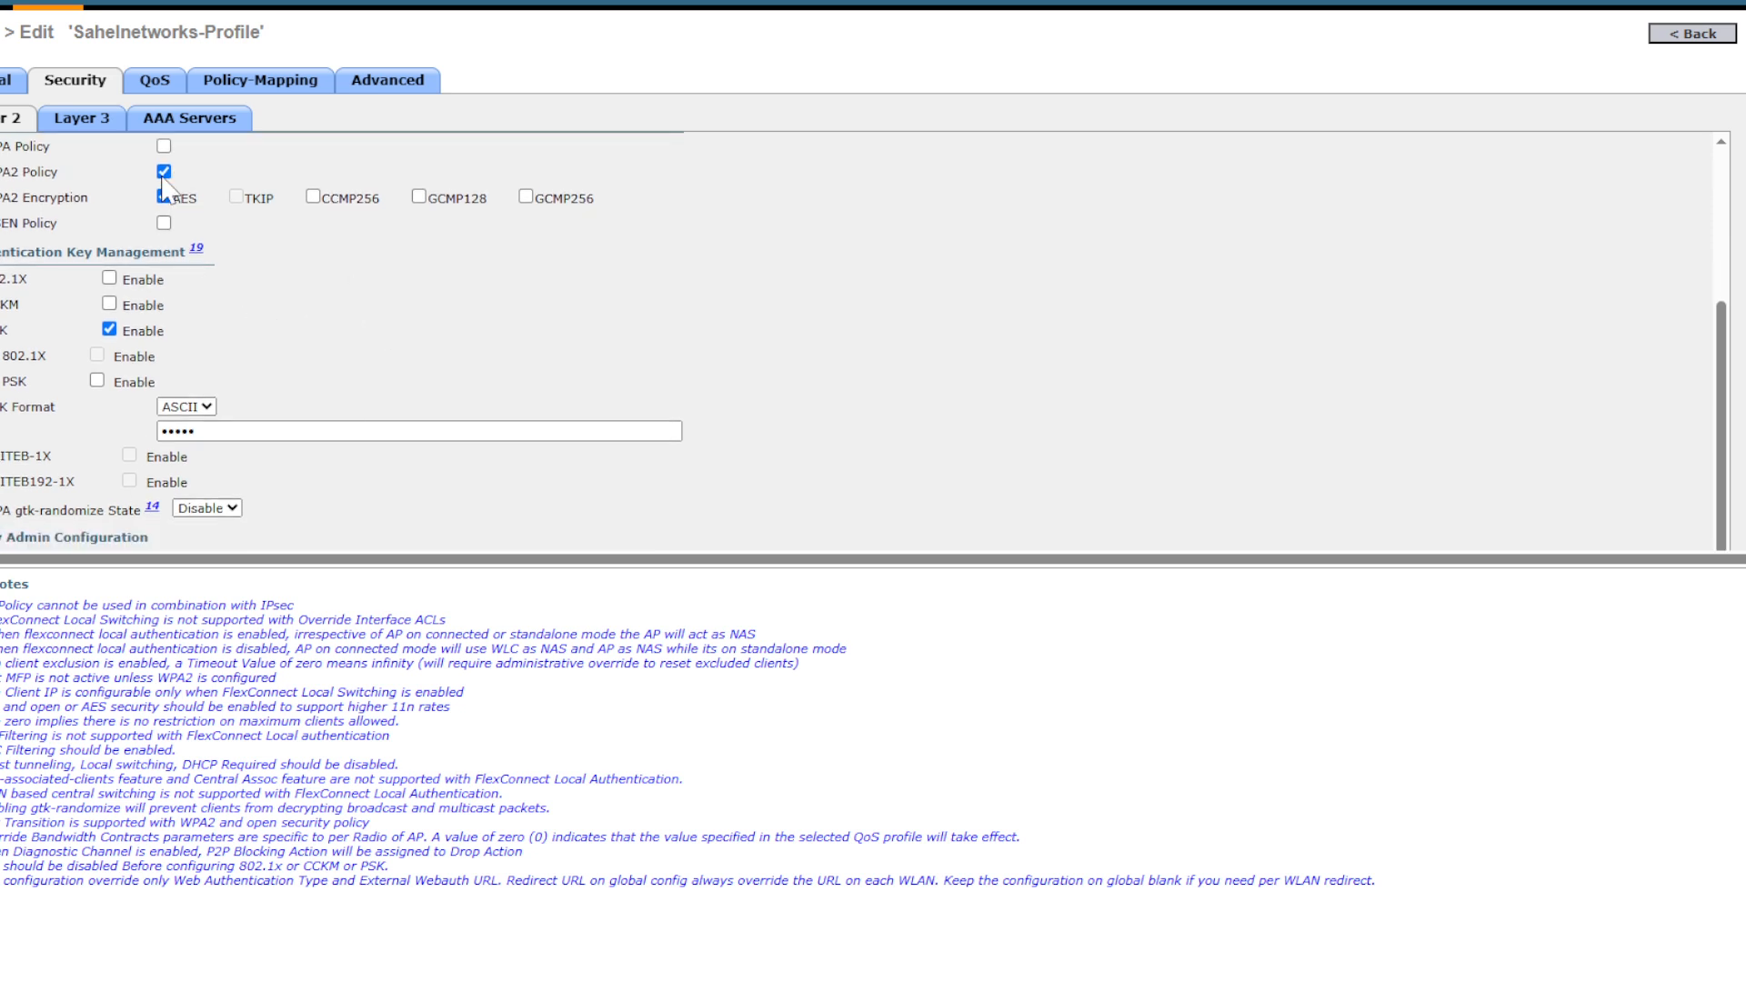
left_click(91, 128)
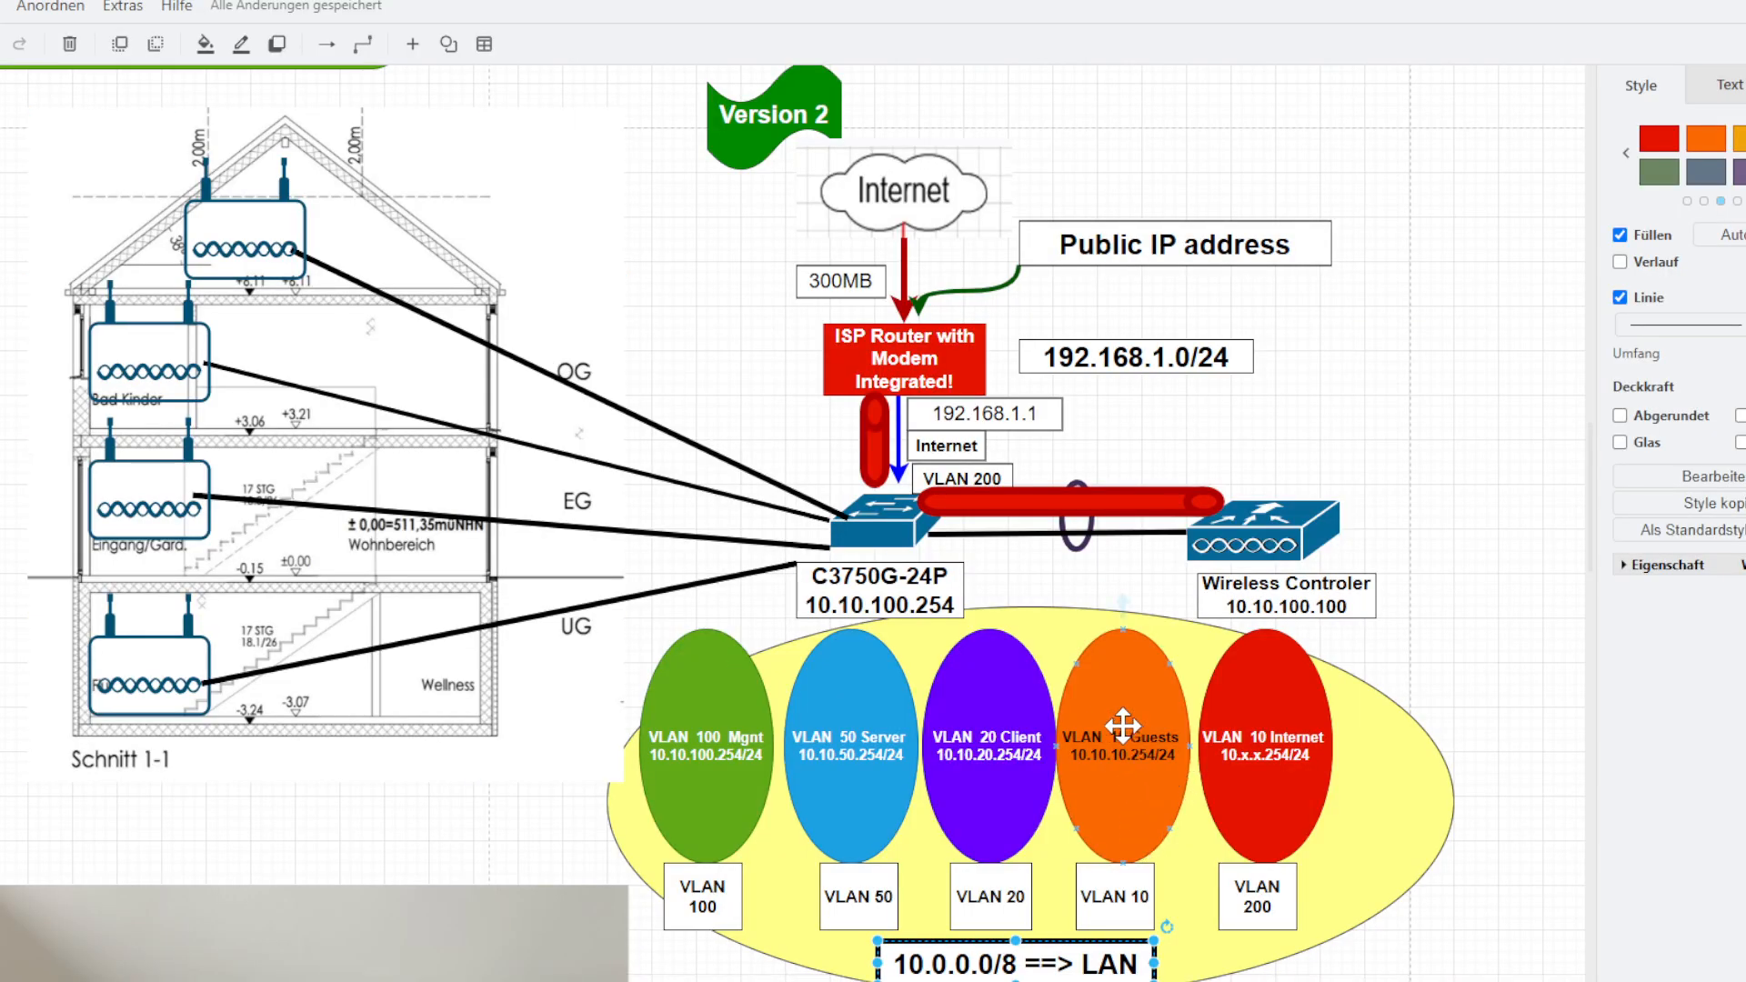
left_click(1123, 725)
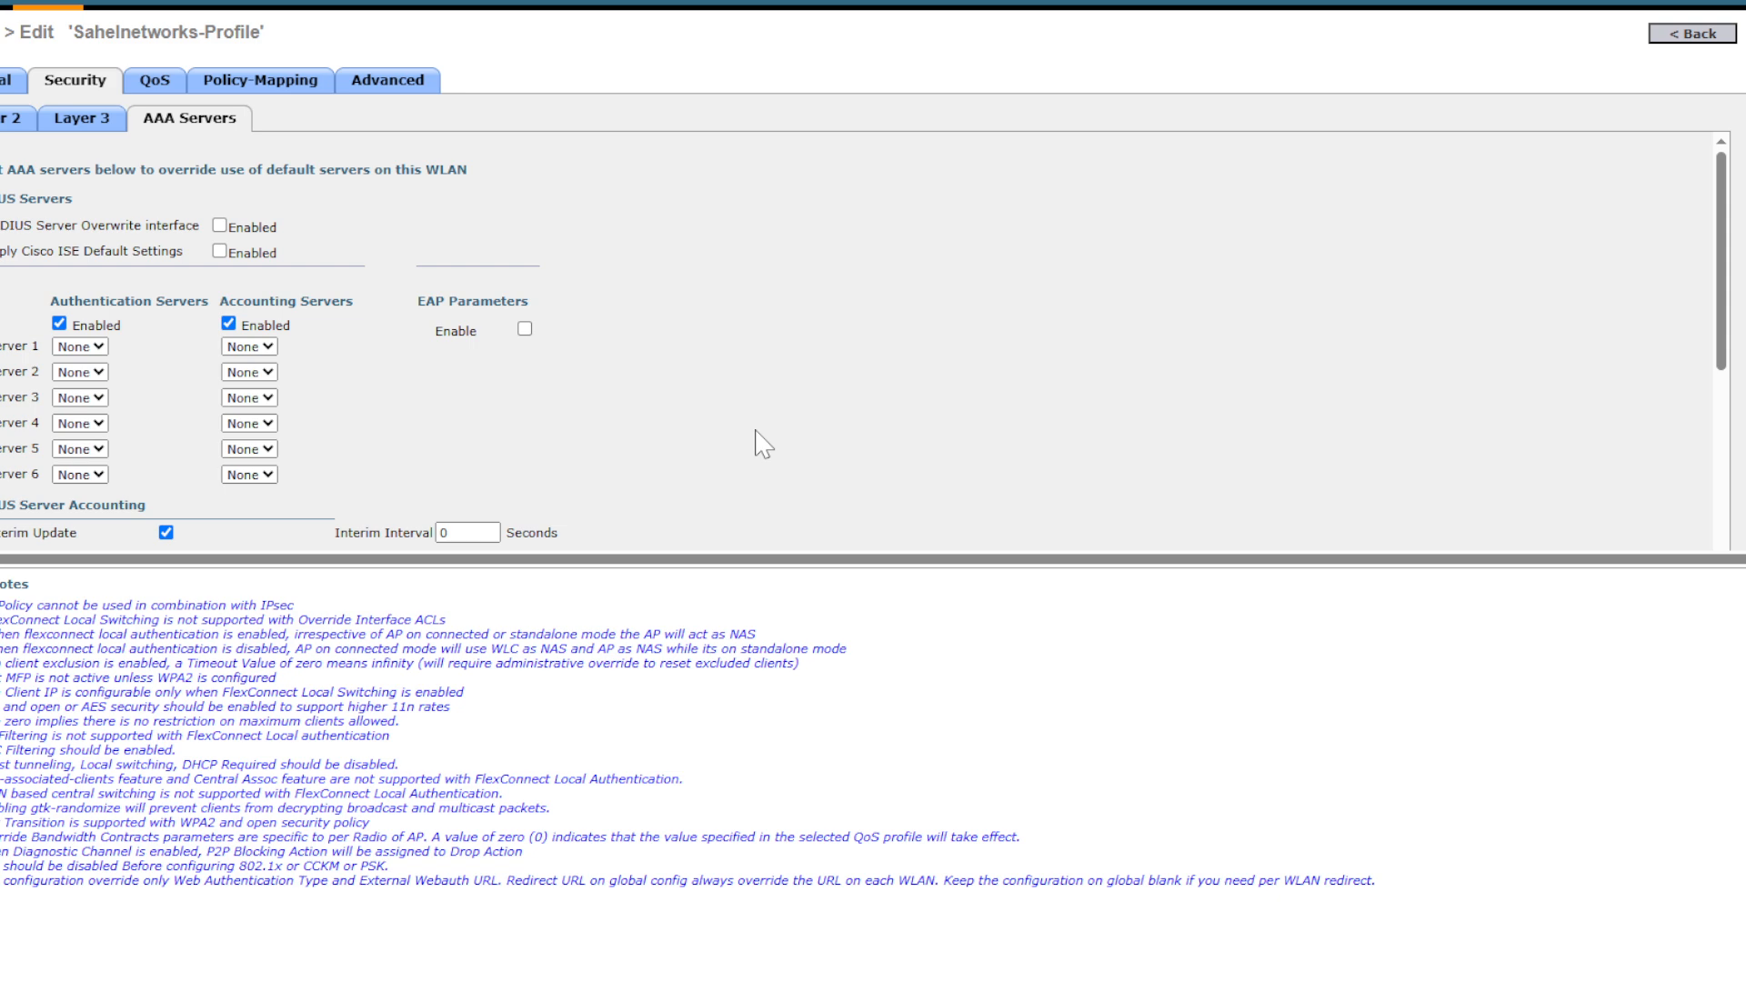
Examine the WLAN's AAA server, QoS and policy-mapping settings
scroll(634, 432, "down", 5)
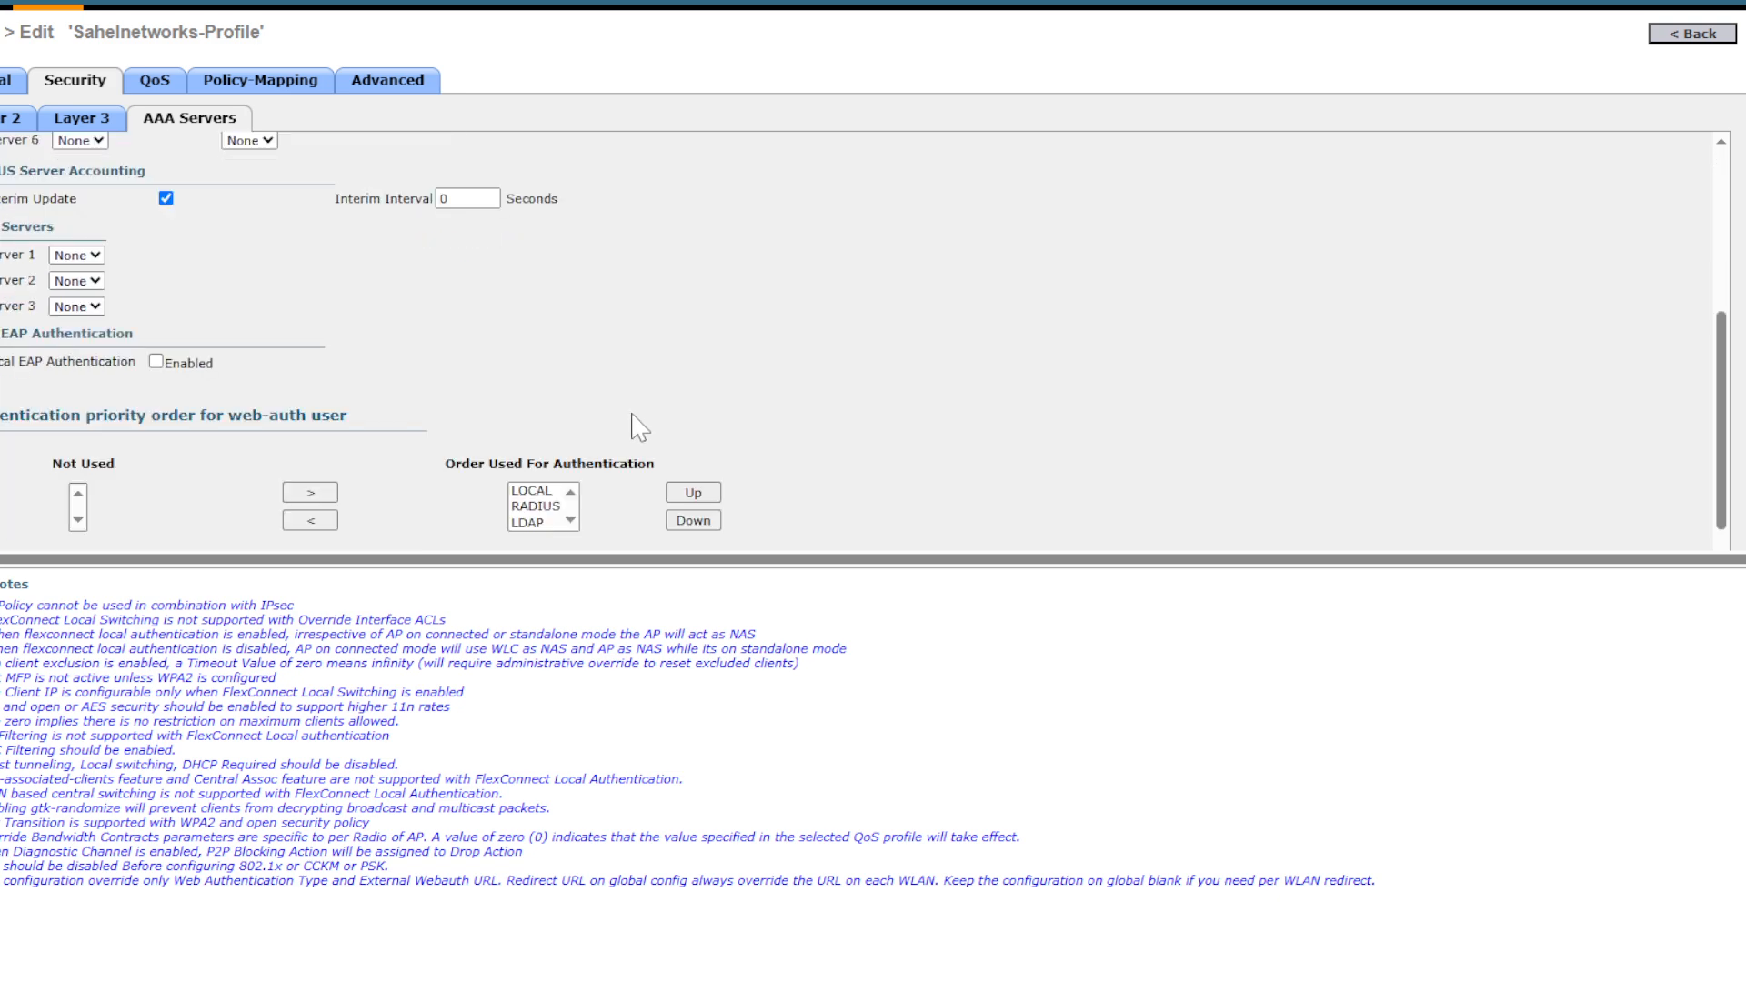
scroll(635, 432, "up", 5)
scroll(635, 436, "down", 1)
scroll(634, 437, "up", 1)
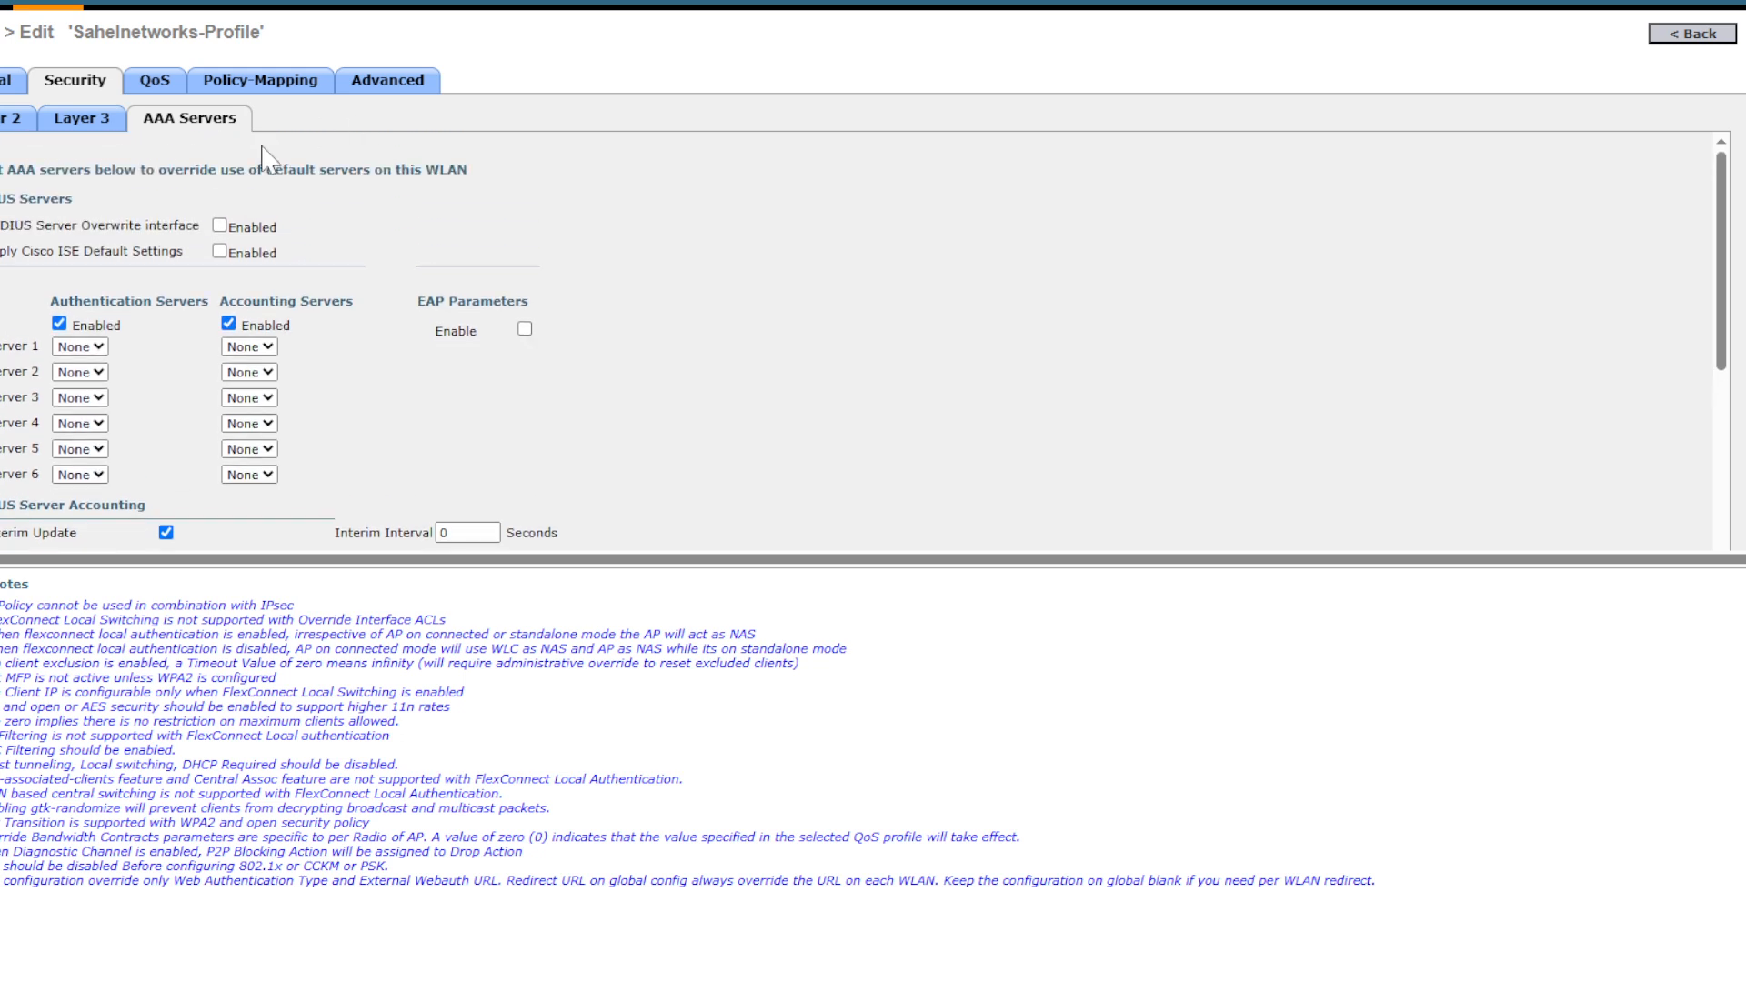
left_click(156, 88)
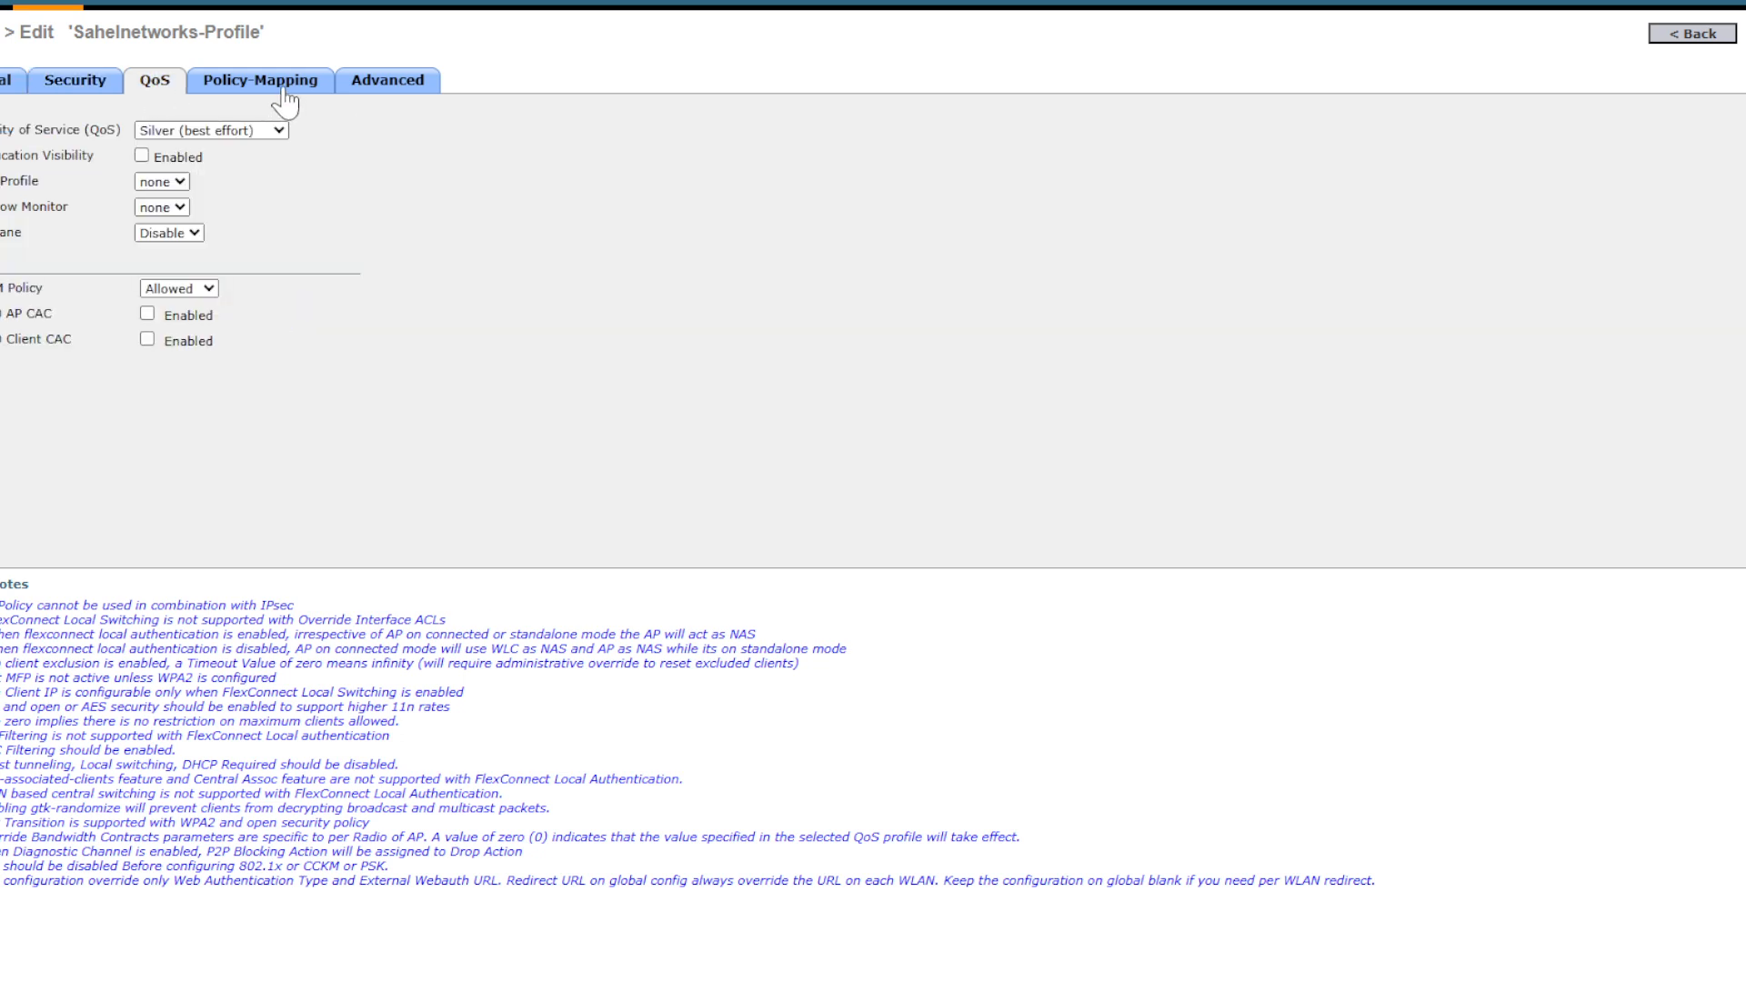
left_click(275, 87)
left_click(146, 95)
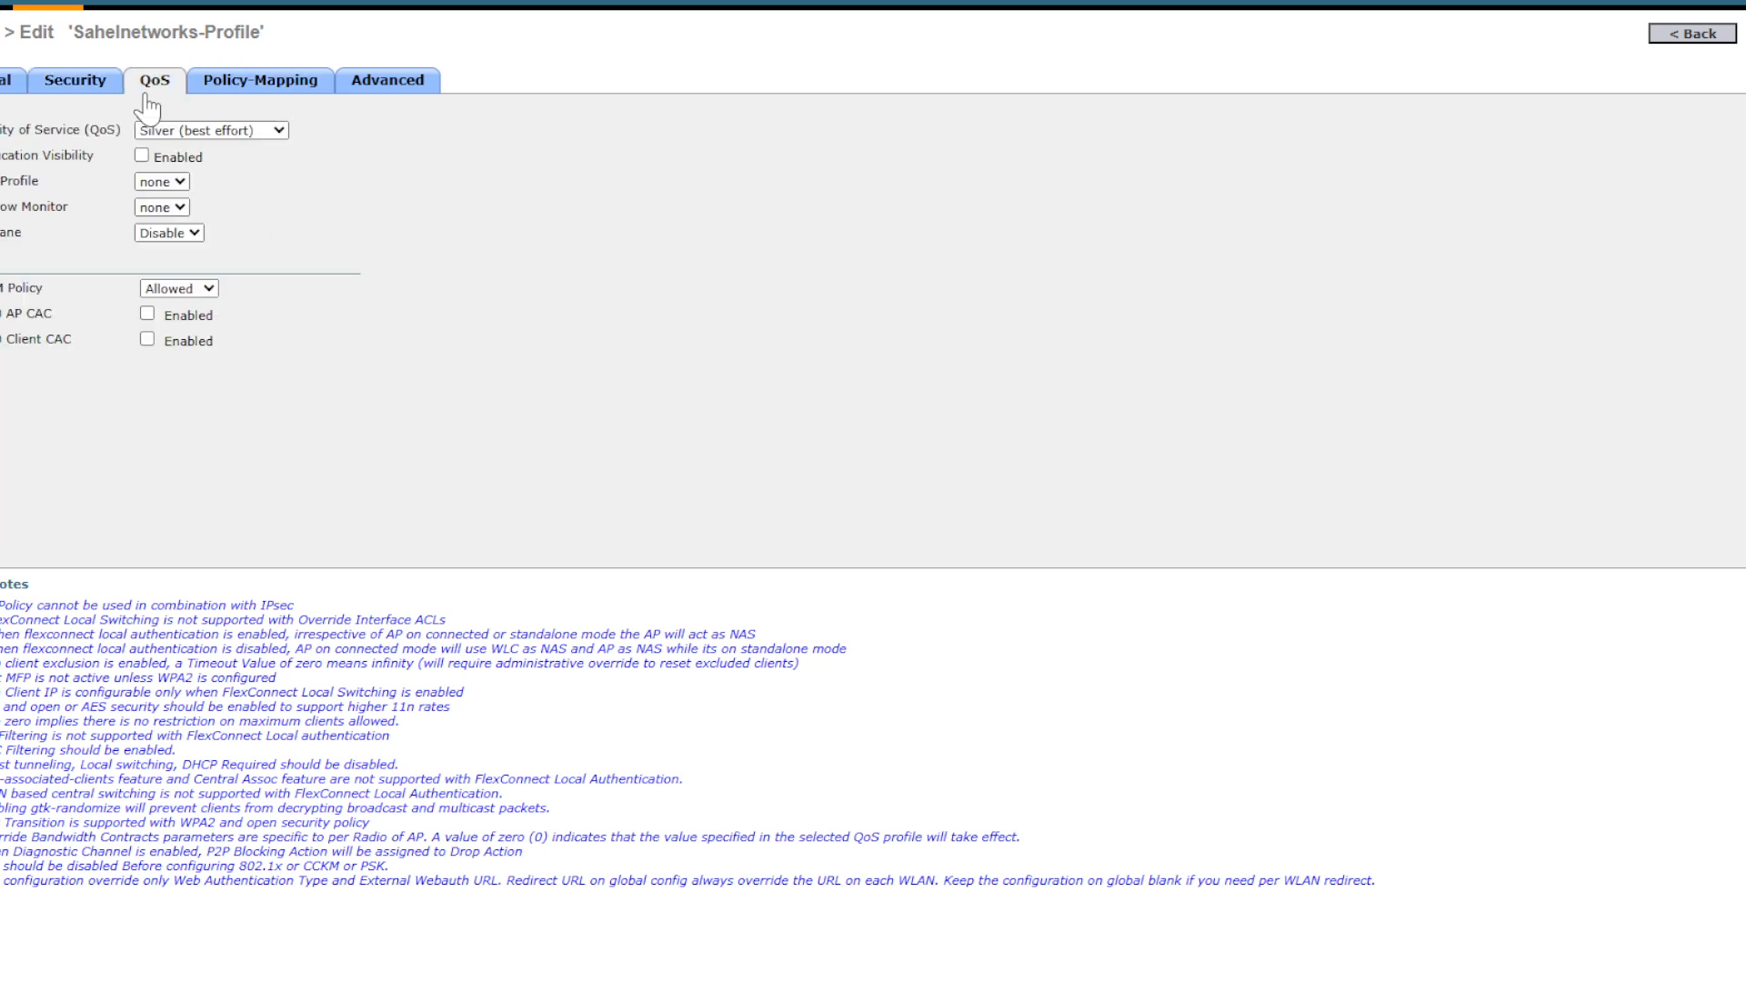
left_click(259, 91)
Look through the WLAN's advanced settings, including DHCP, client limits, FlexConnect and BSS transition options
left_click(407, 91)
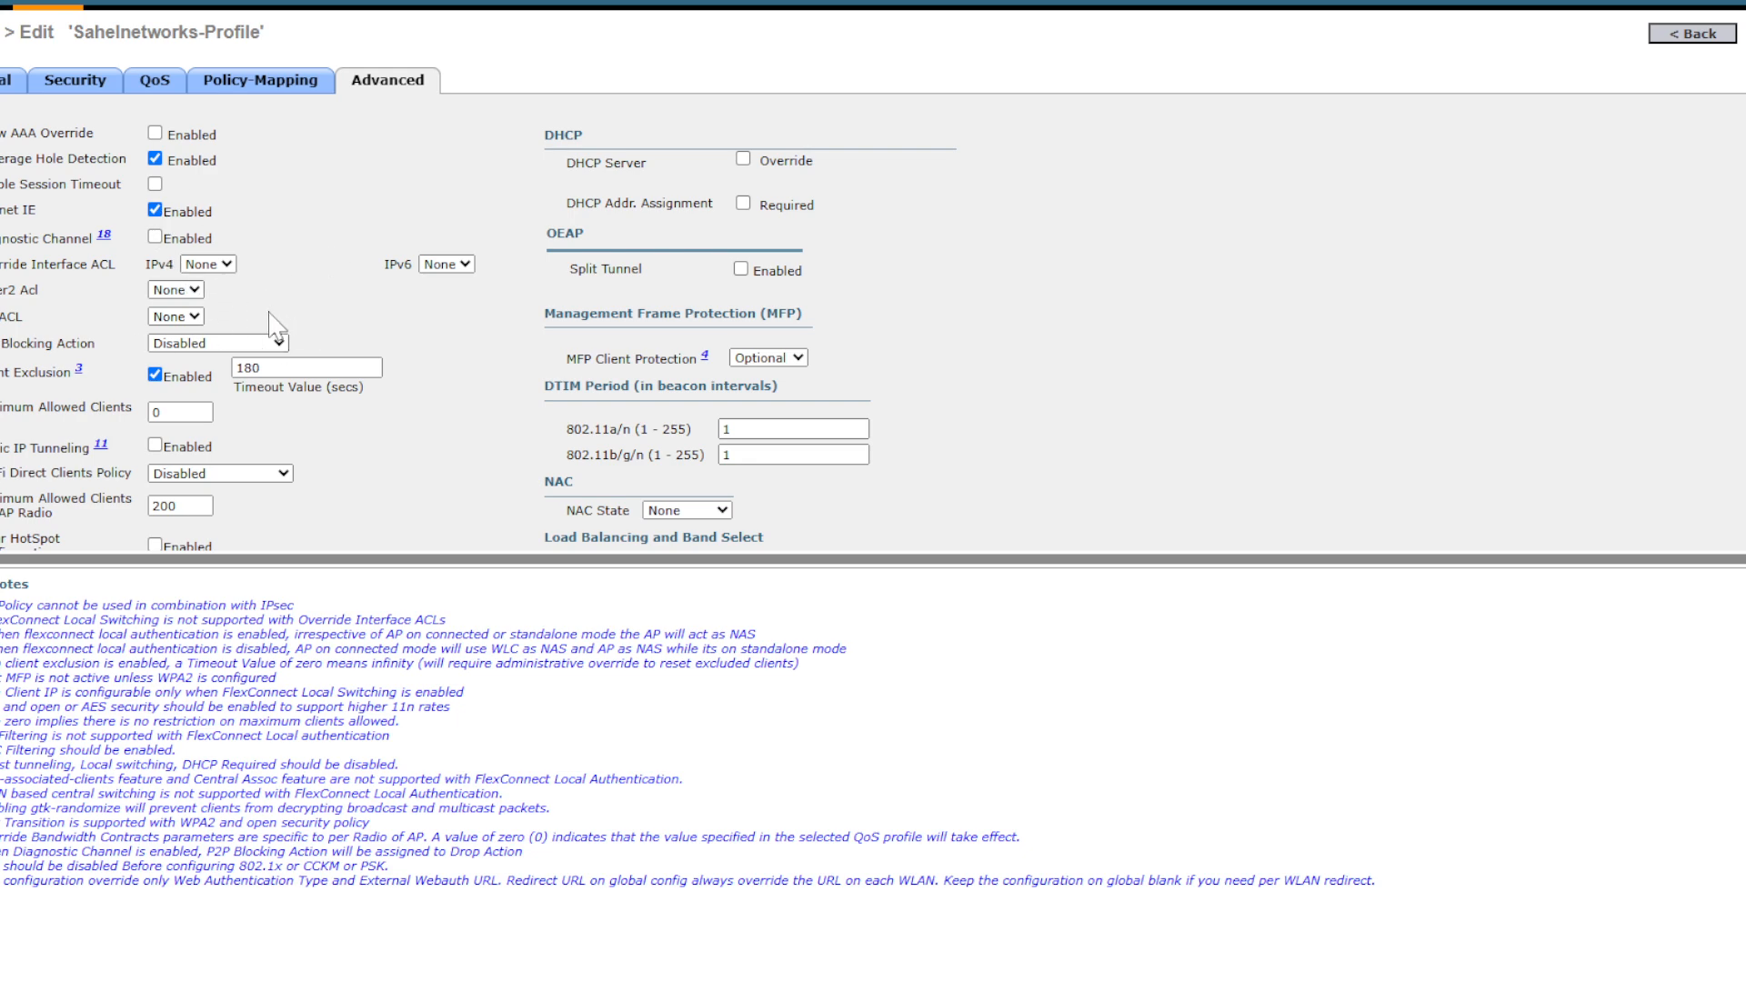
scroll(272, 323, "down", 6)
scroll(333, 373, "up", 3)
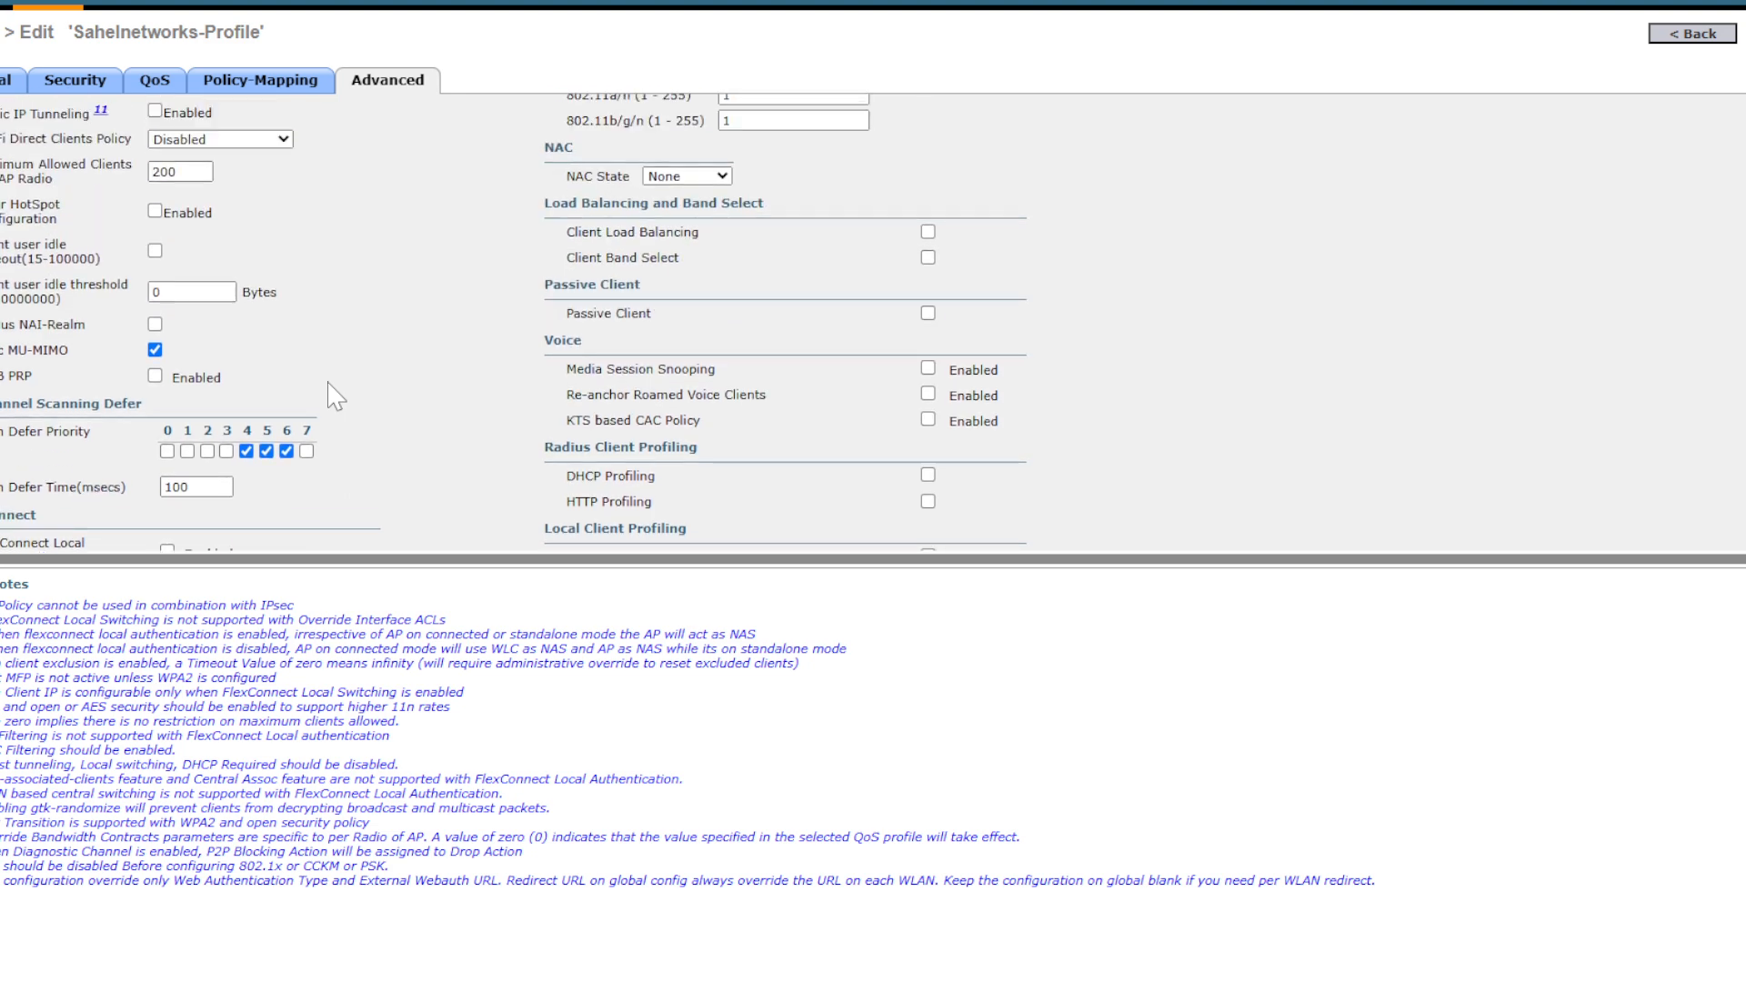
scroll(333, 396, "down", 4)
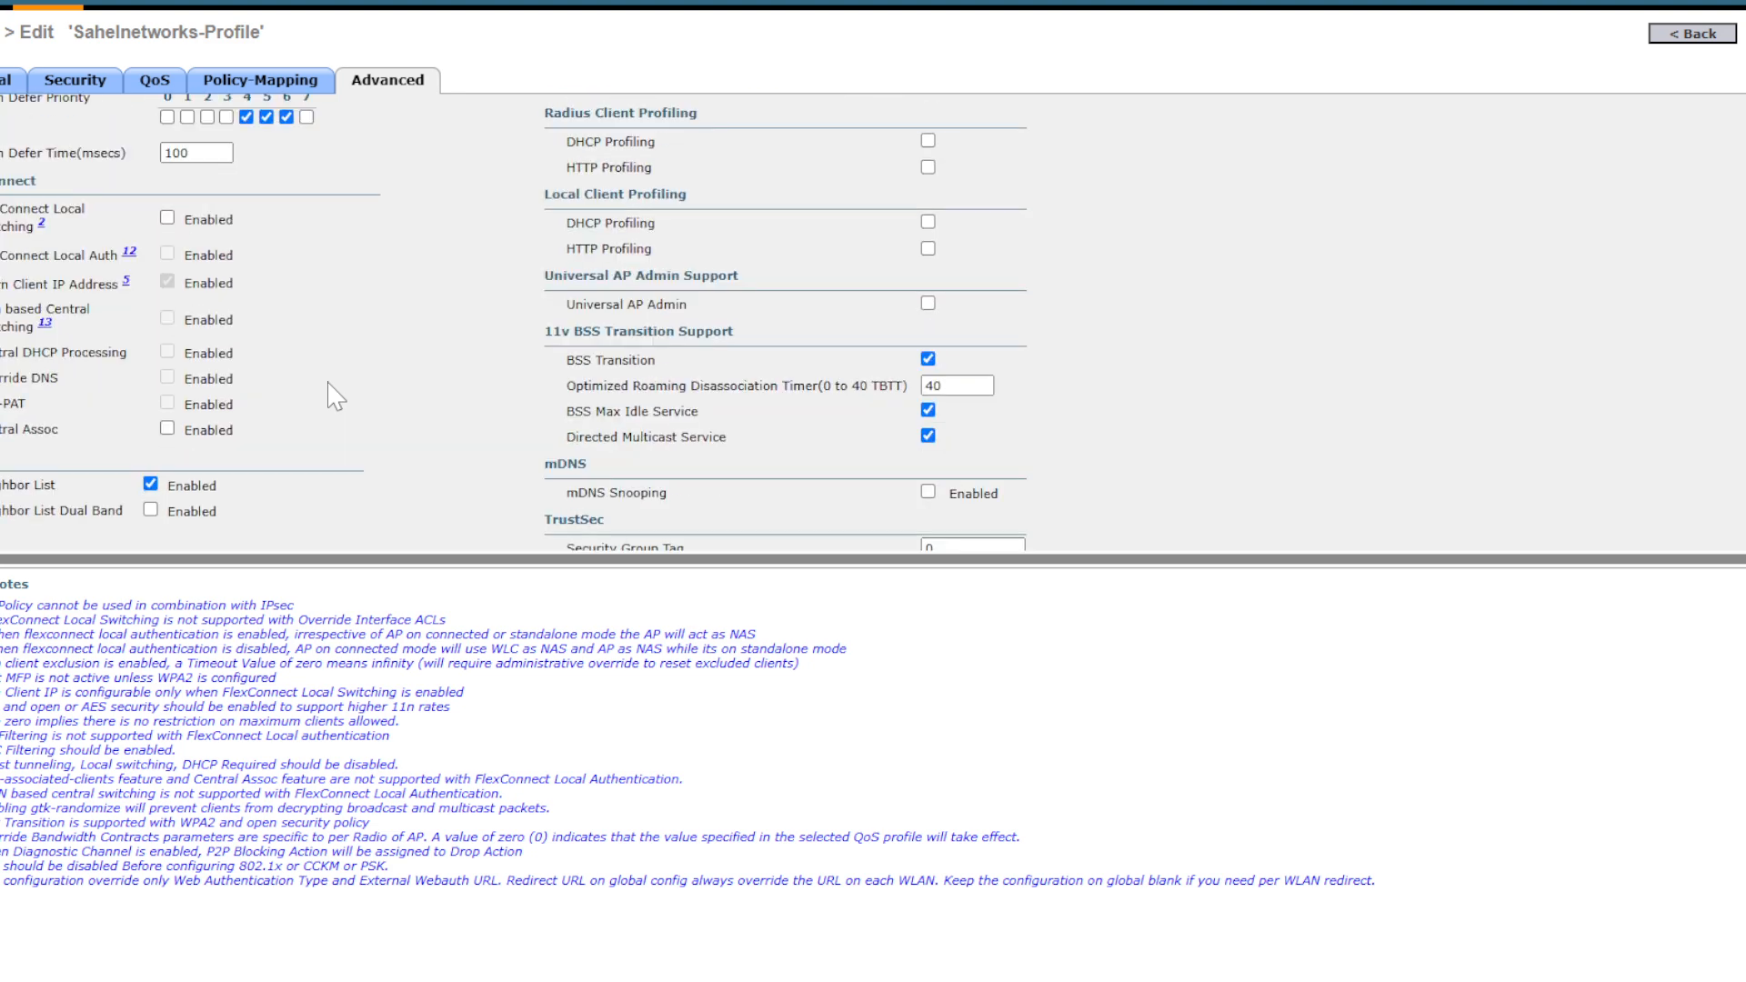
scroll(333, 395, "down", 3)
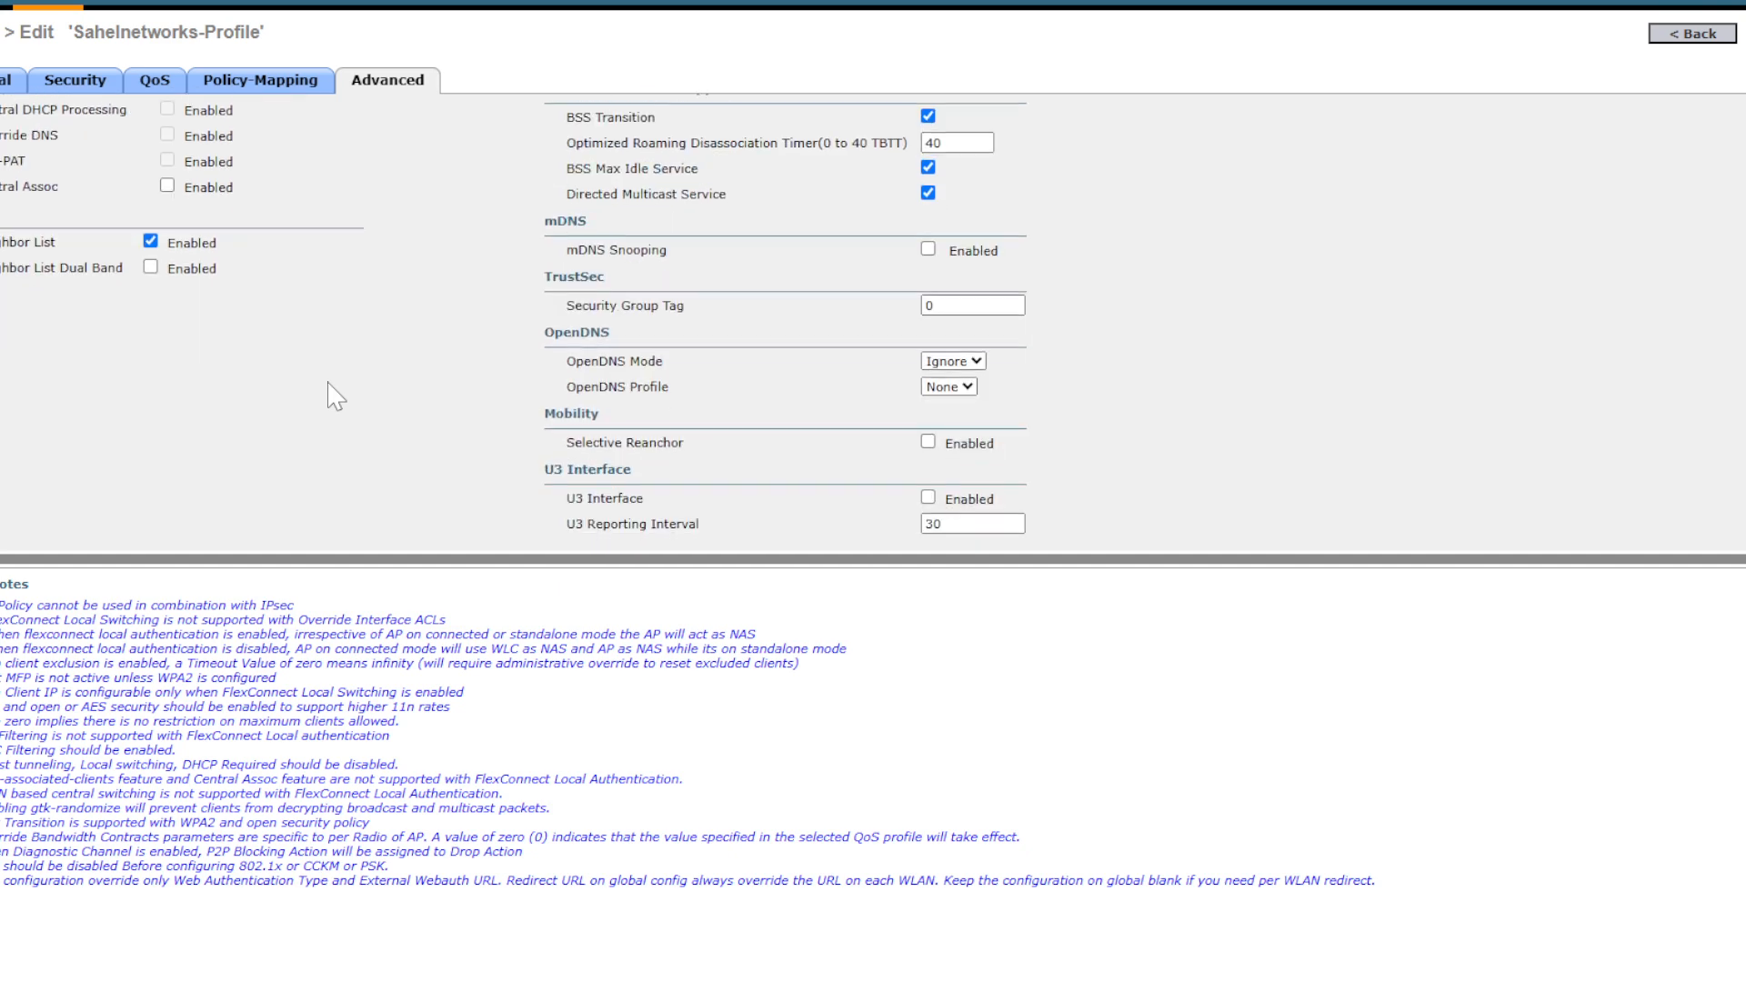
scroll(333, 395, "up", 5)
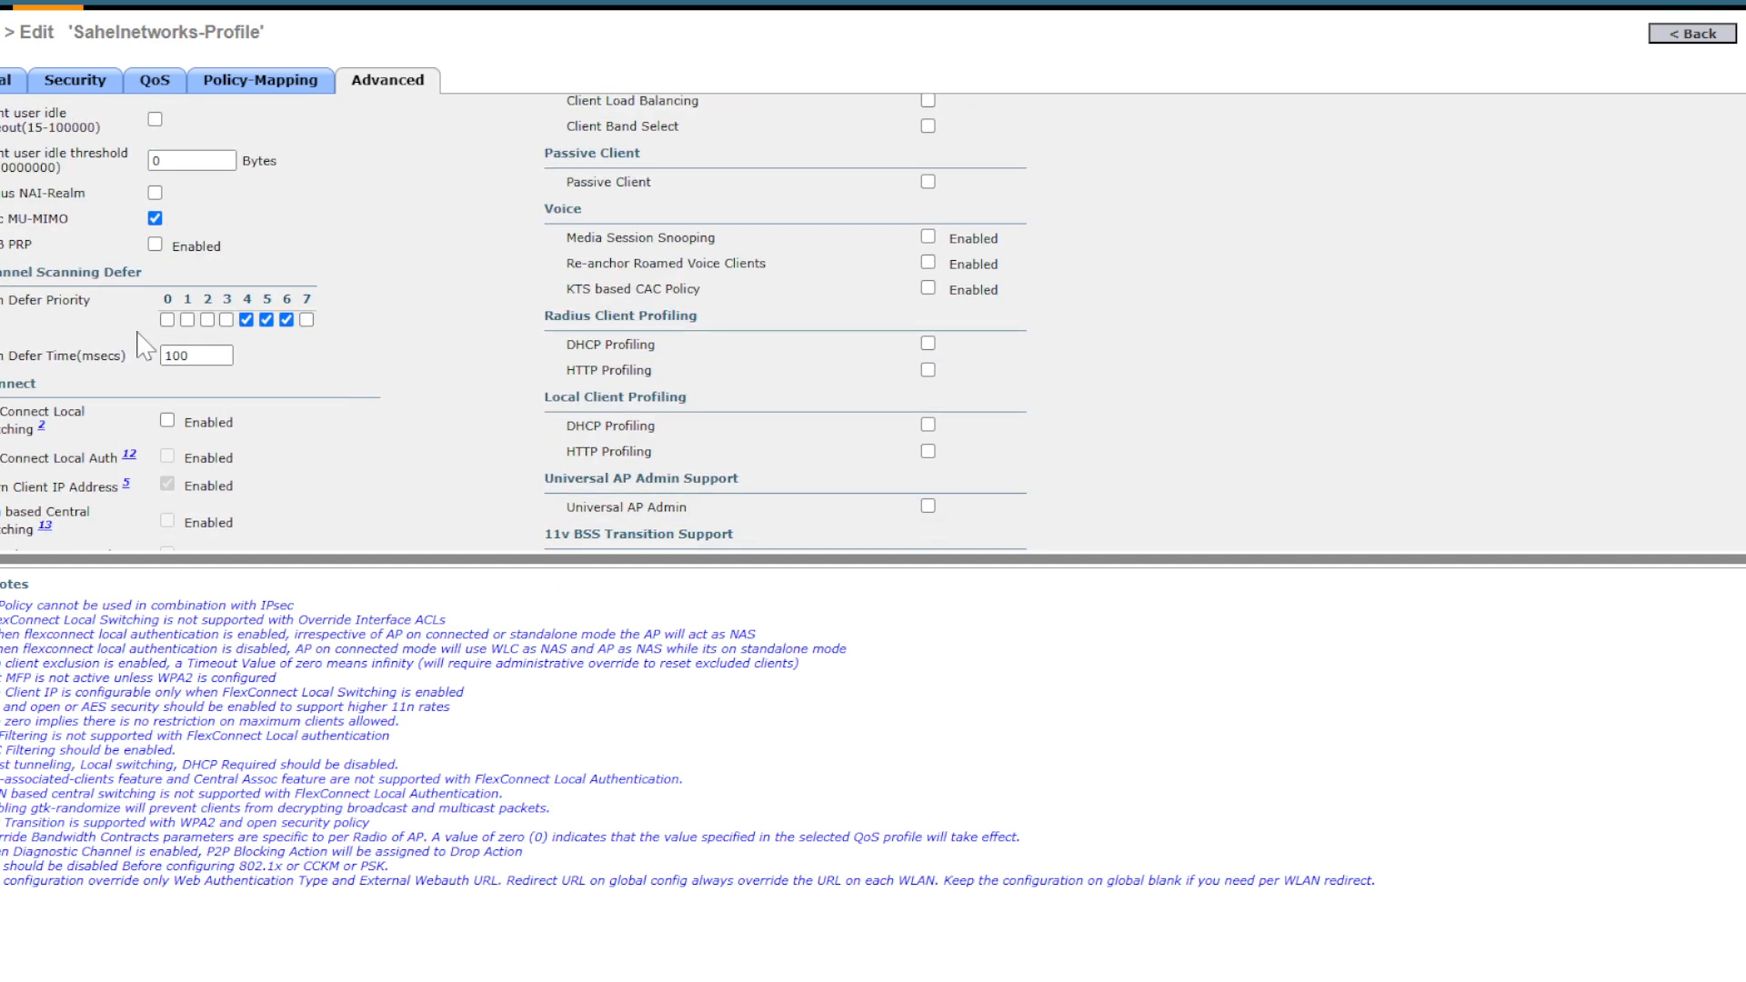
scroll(145, 345, "down", 2)
scroll(145, 346, "up", 4)
scroll(141, 341, "up", 1)
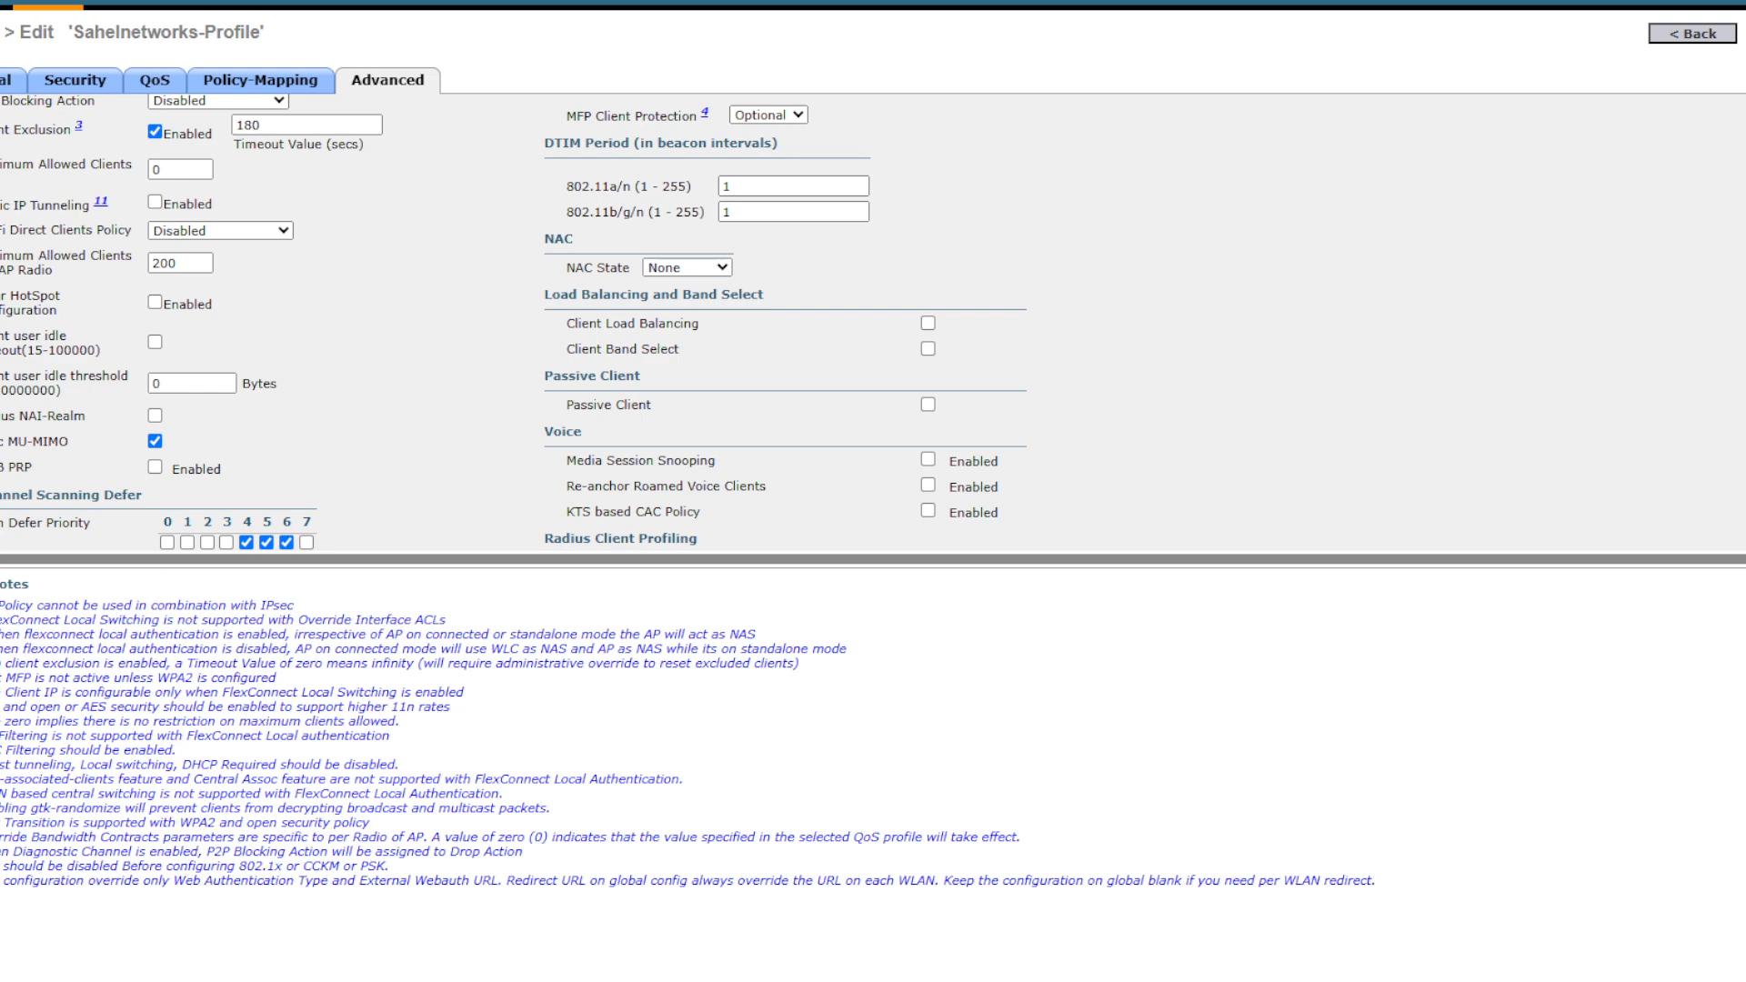
scroll(109, 228, "up", 1)
scroll(109, 227, "up", 2)
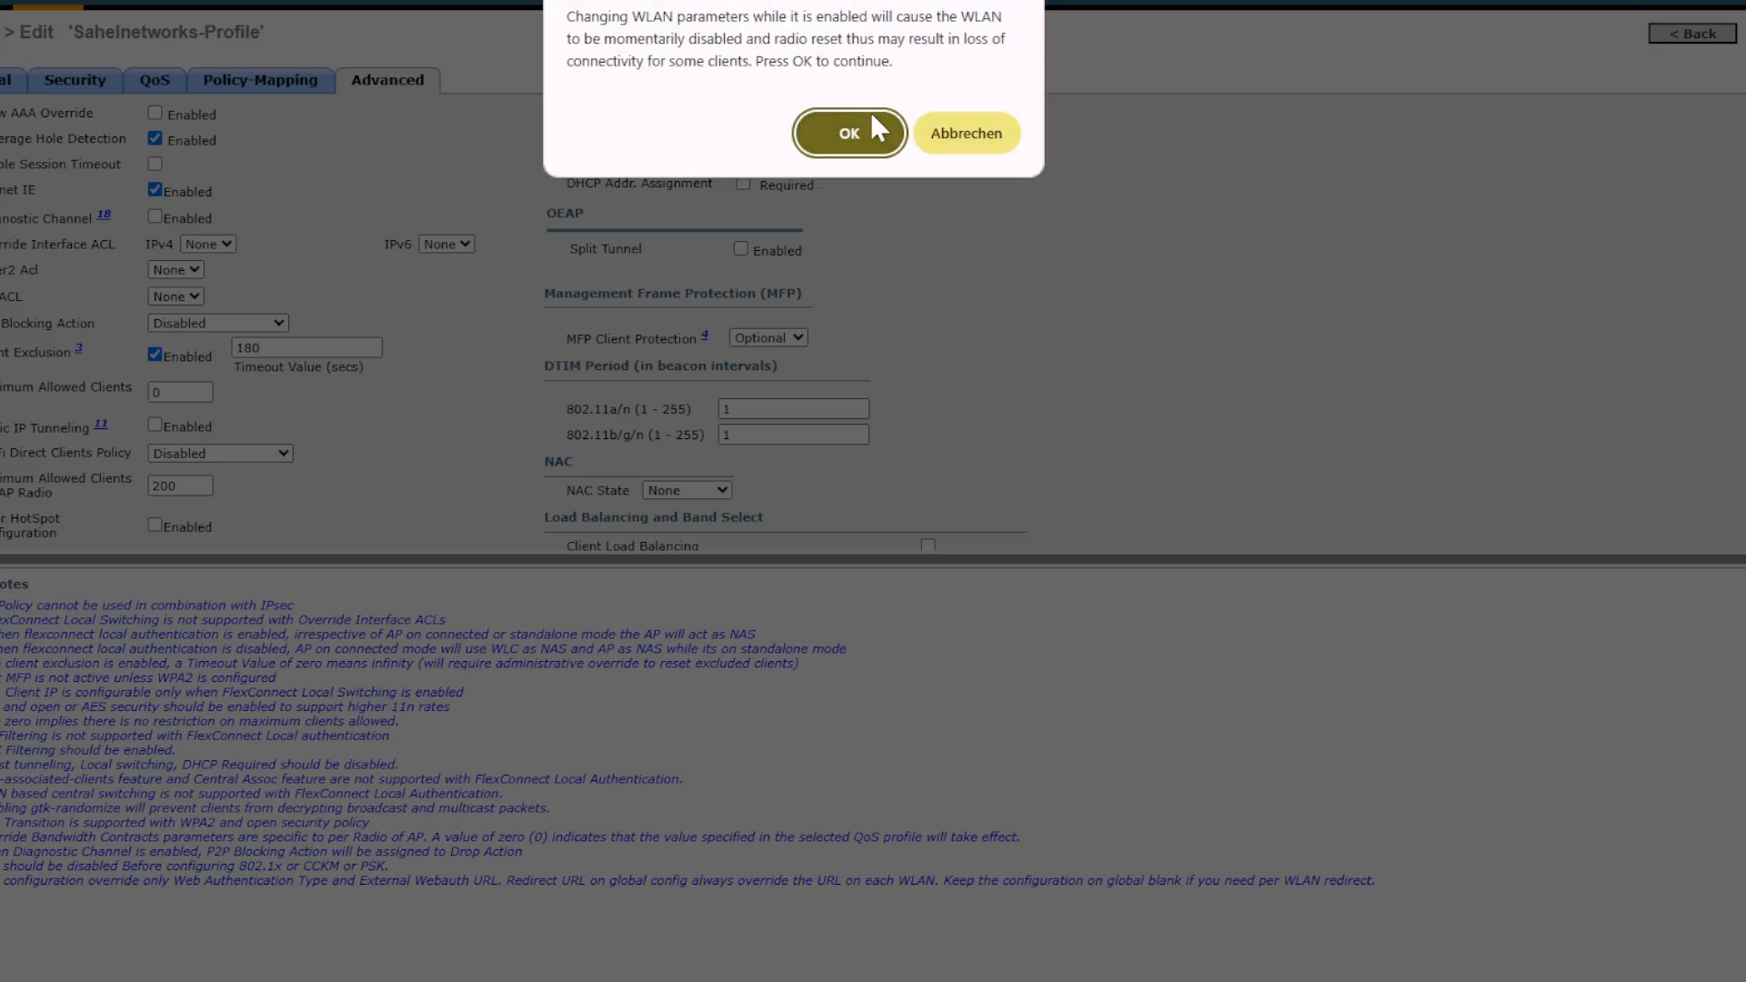
Apply the WLAN settings, accepting the radio reset, and save the controller configuration to flash
left_click(870, 116)
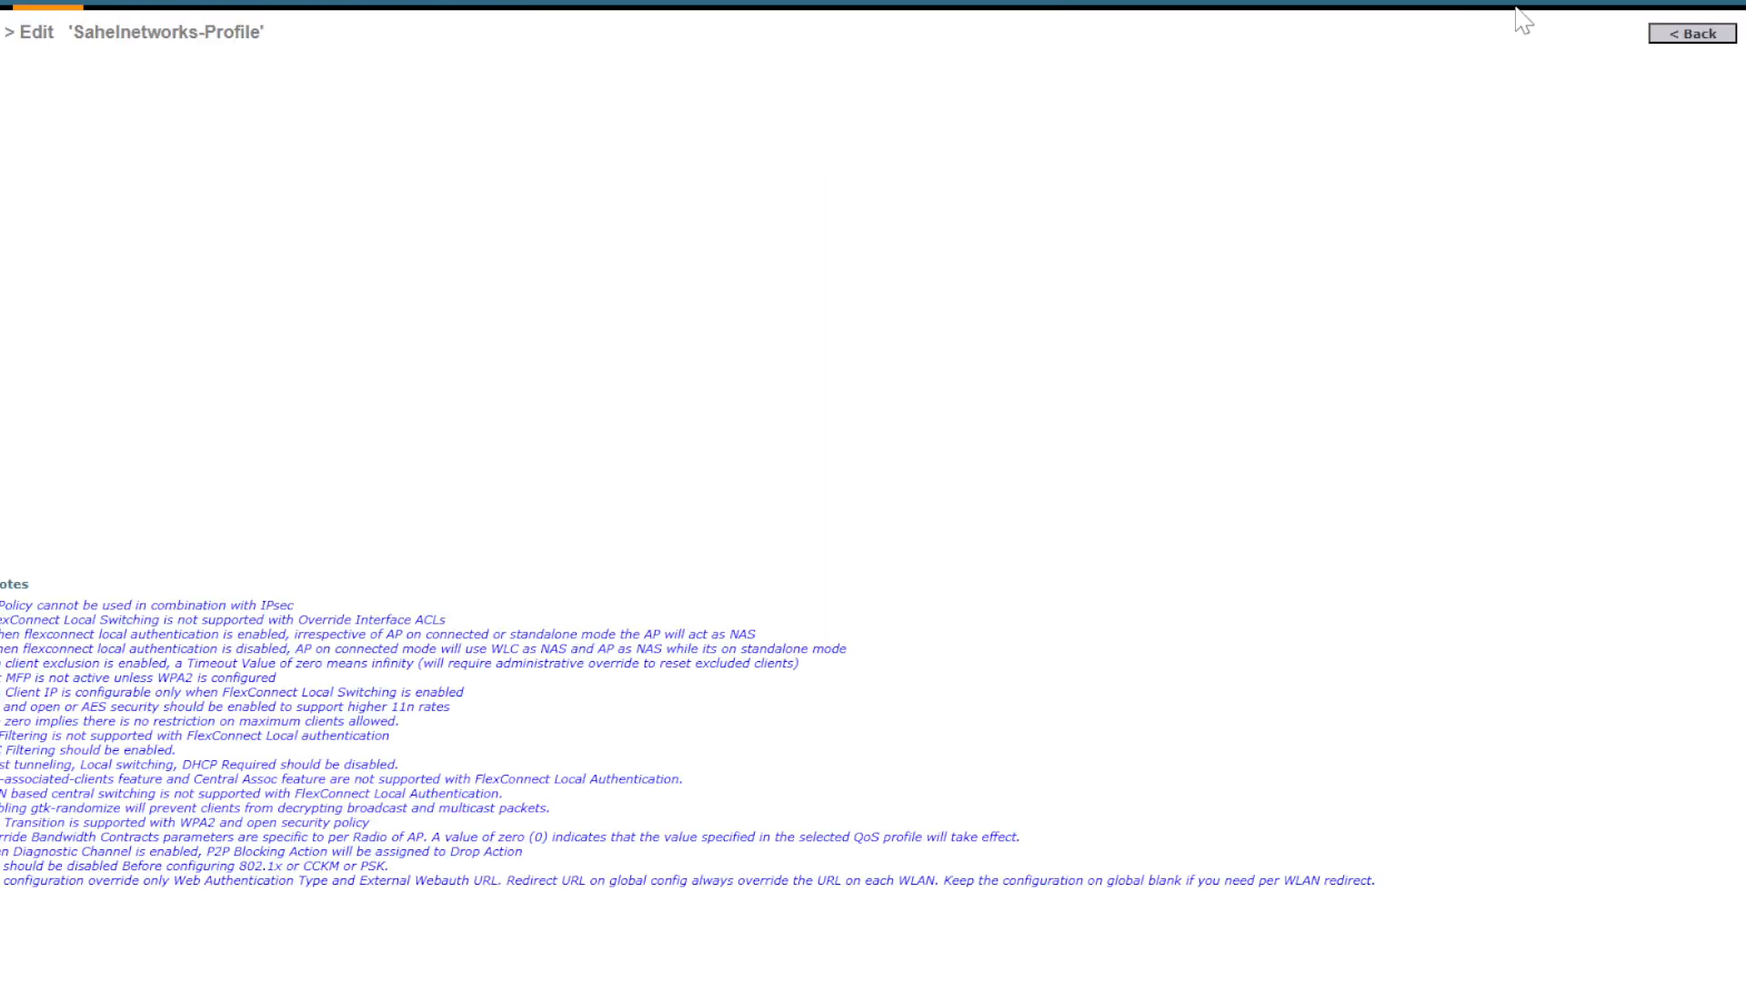
left_click(1518, 2)
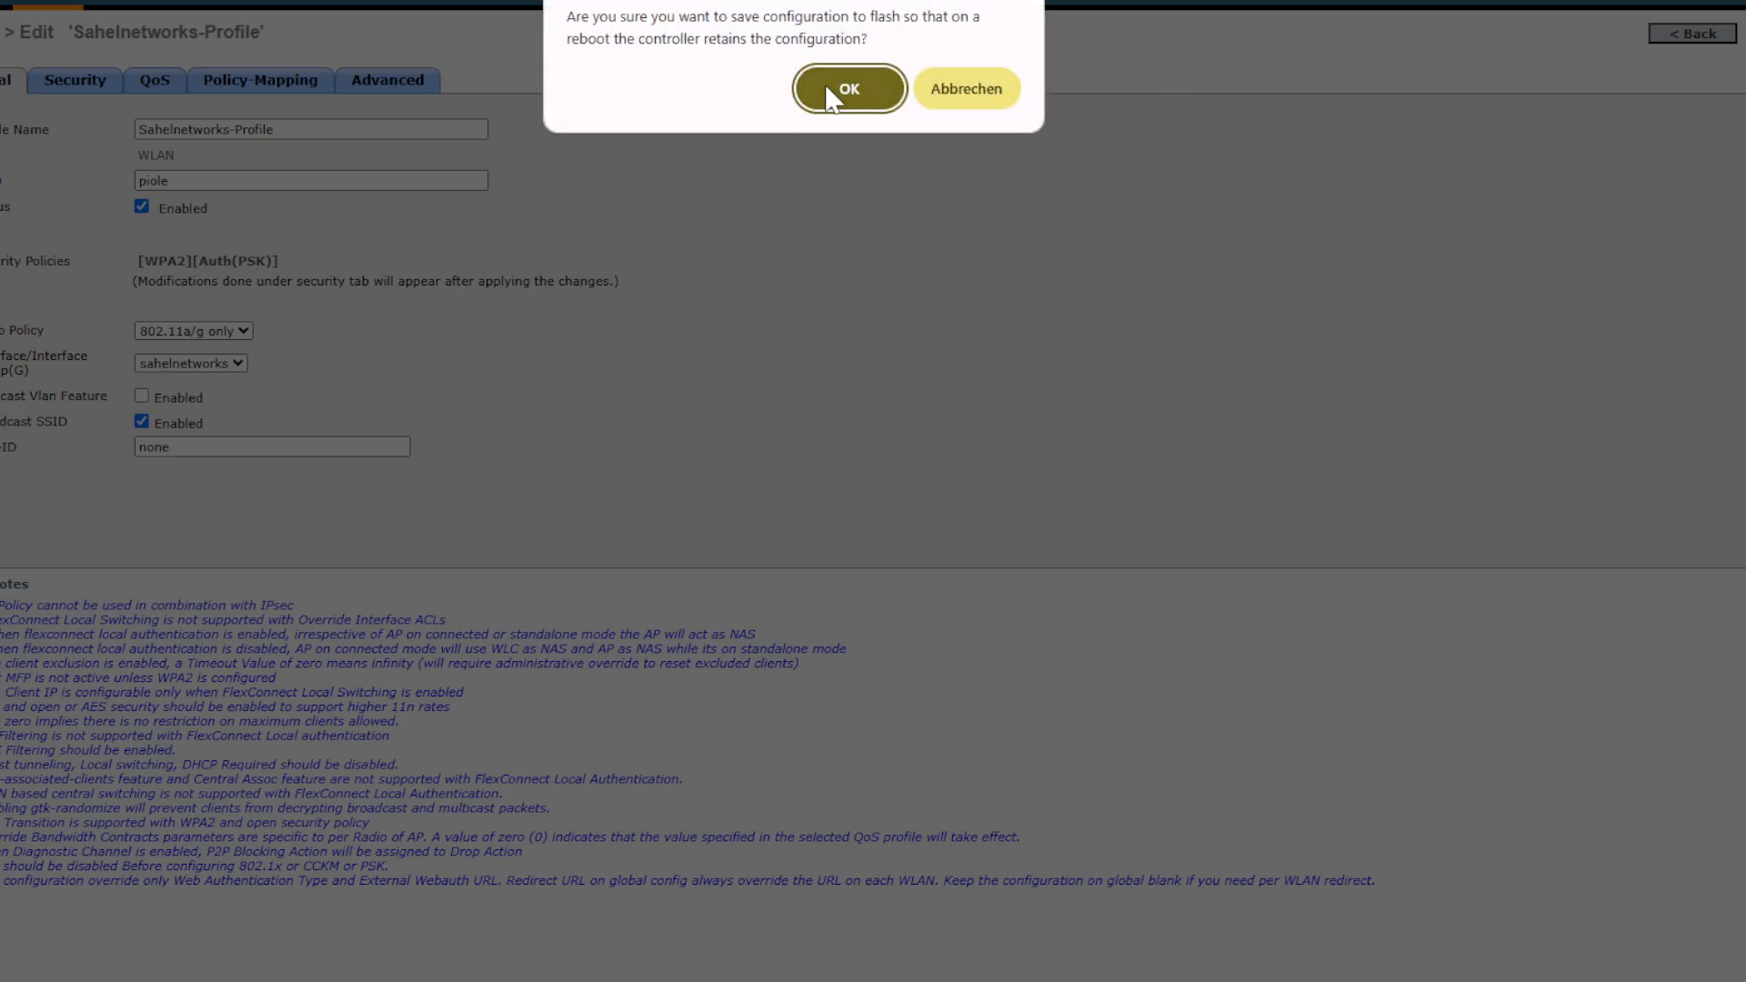
left_click(833, 91)
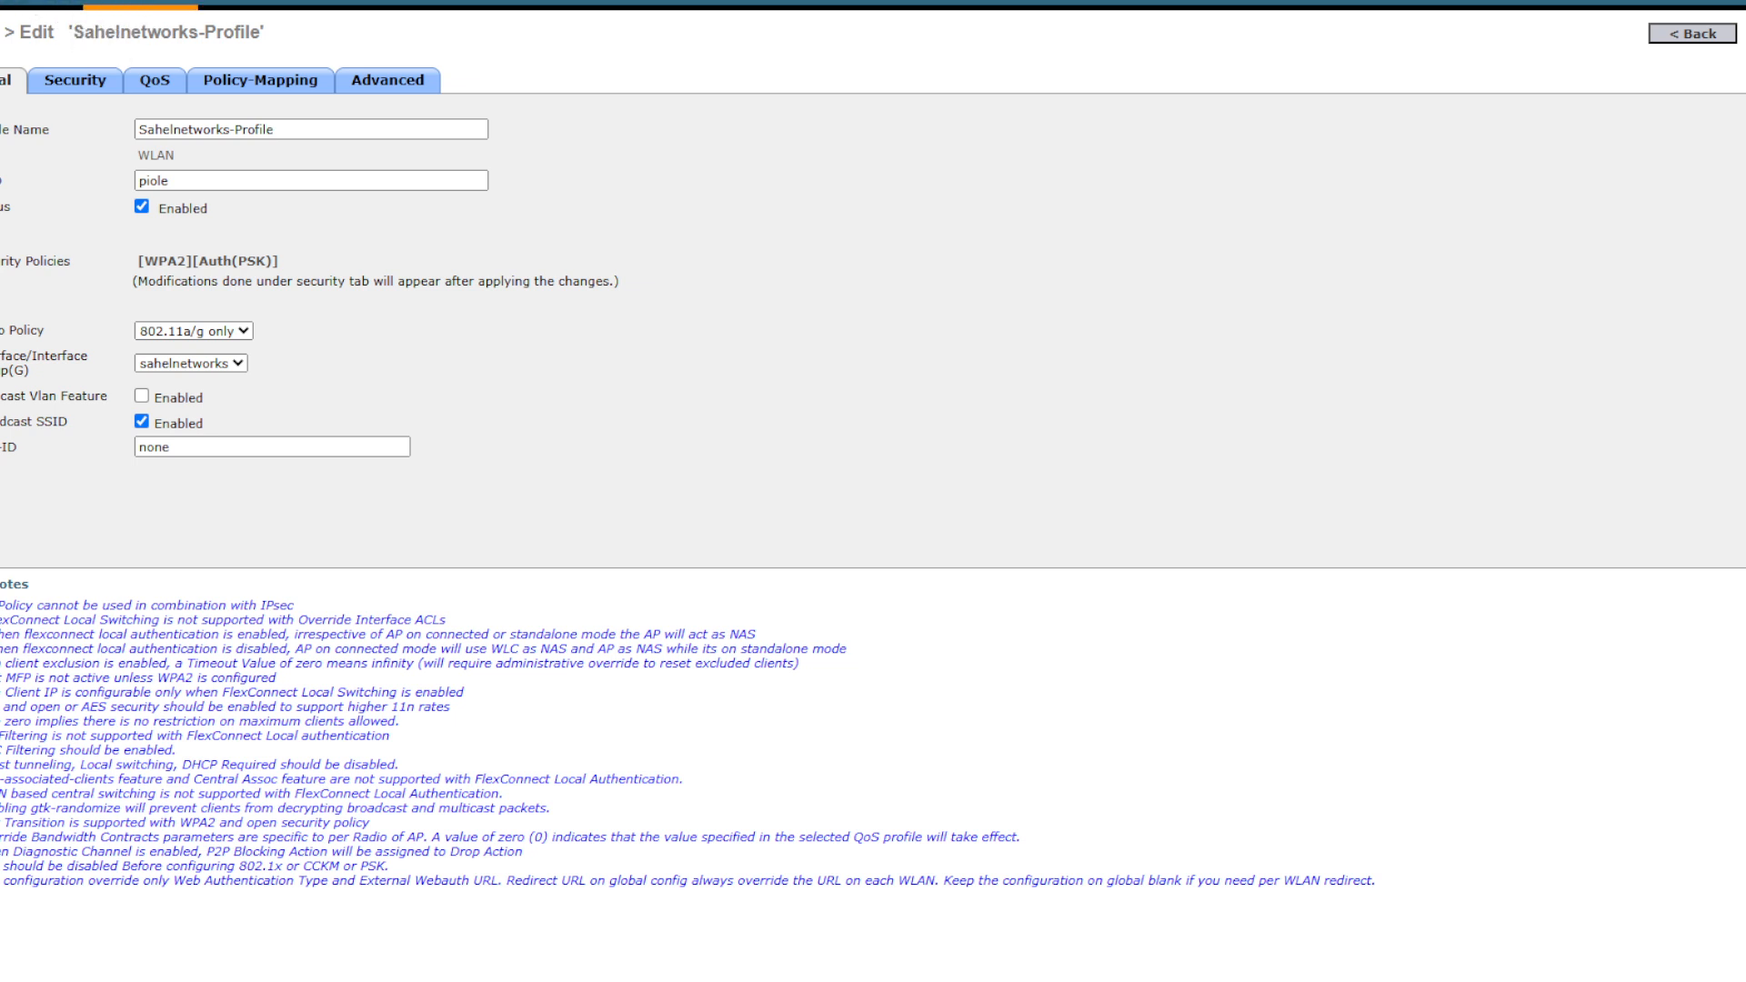
left_click(145, 7)
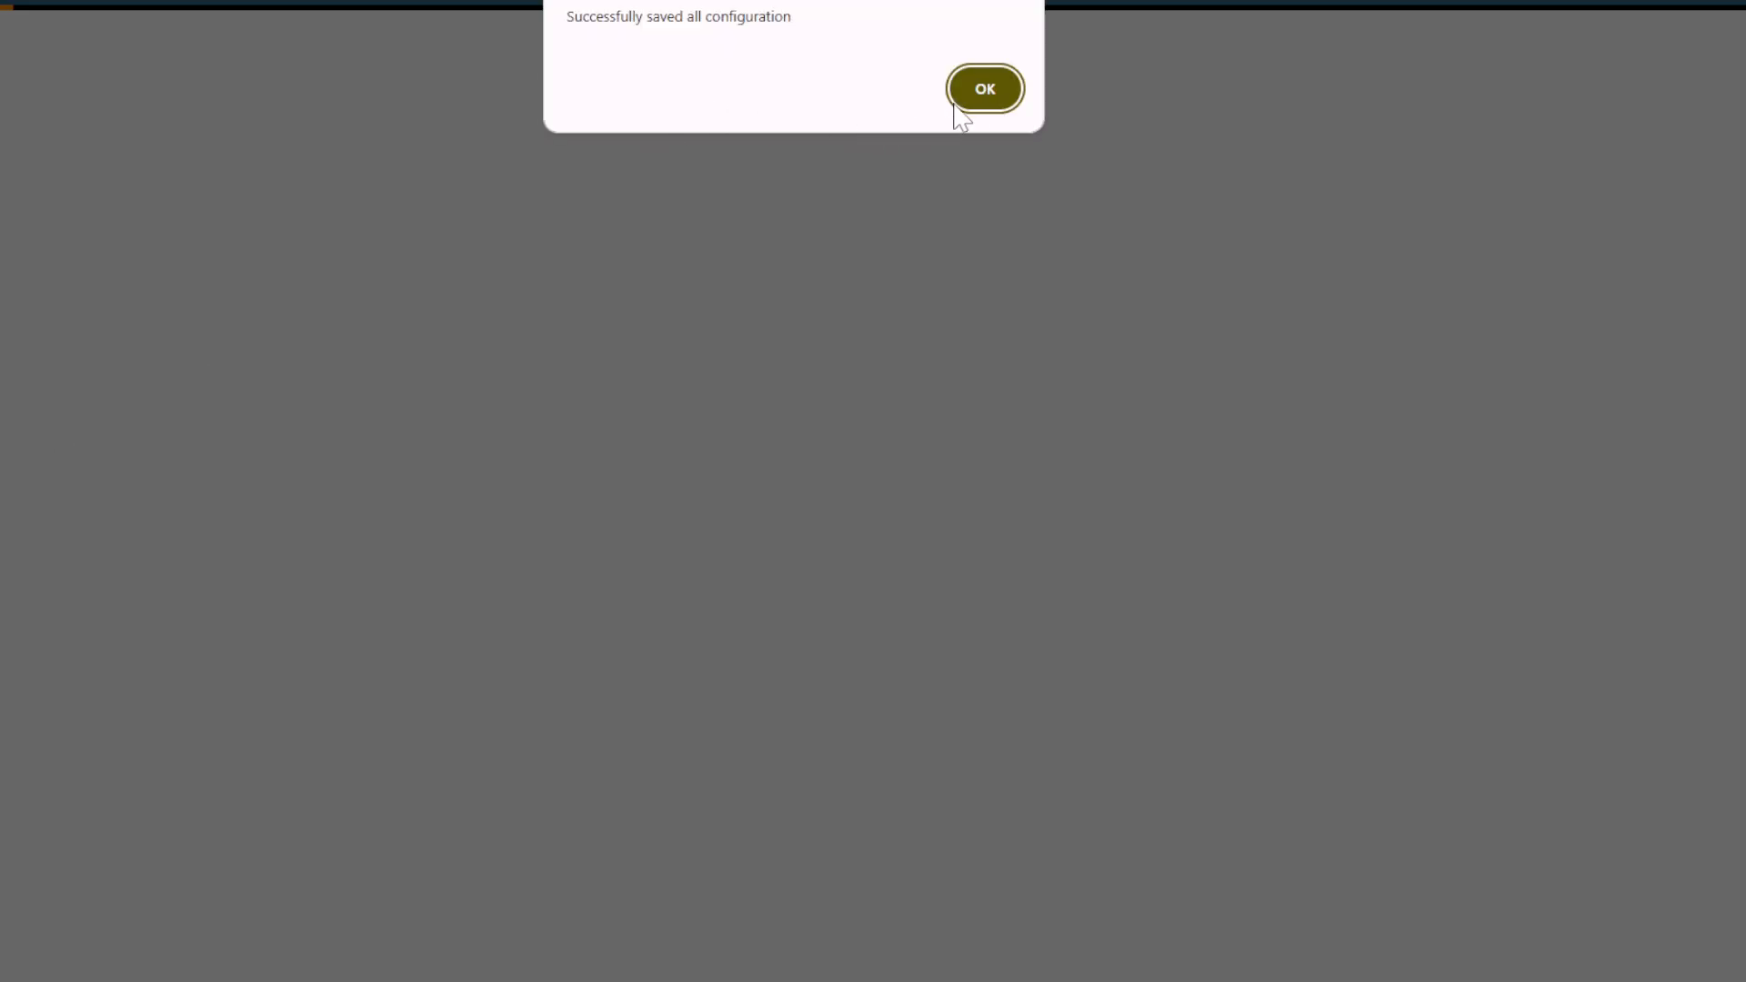
left_click(982, 83)
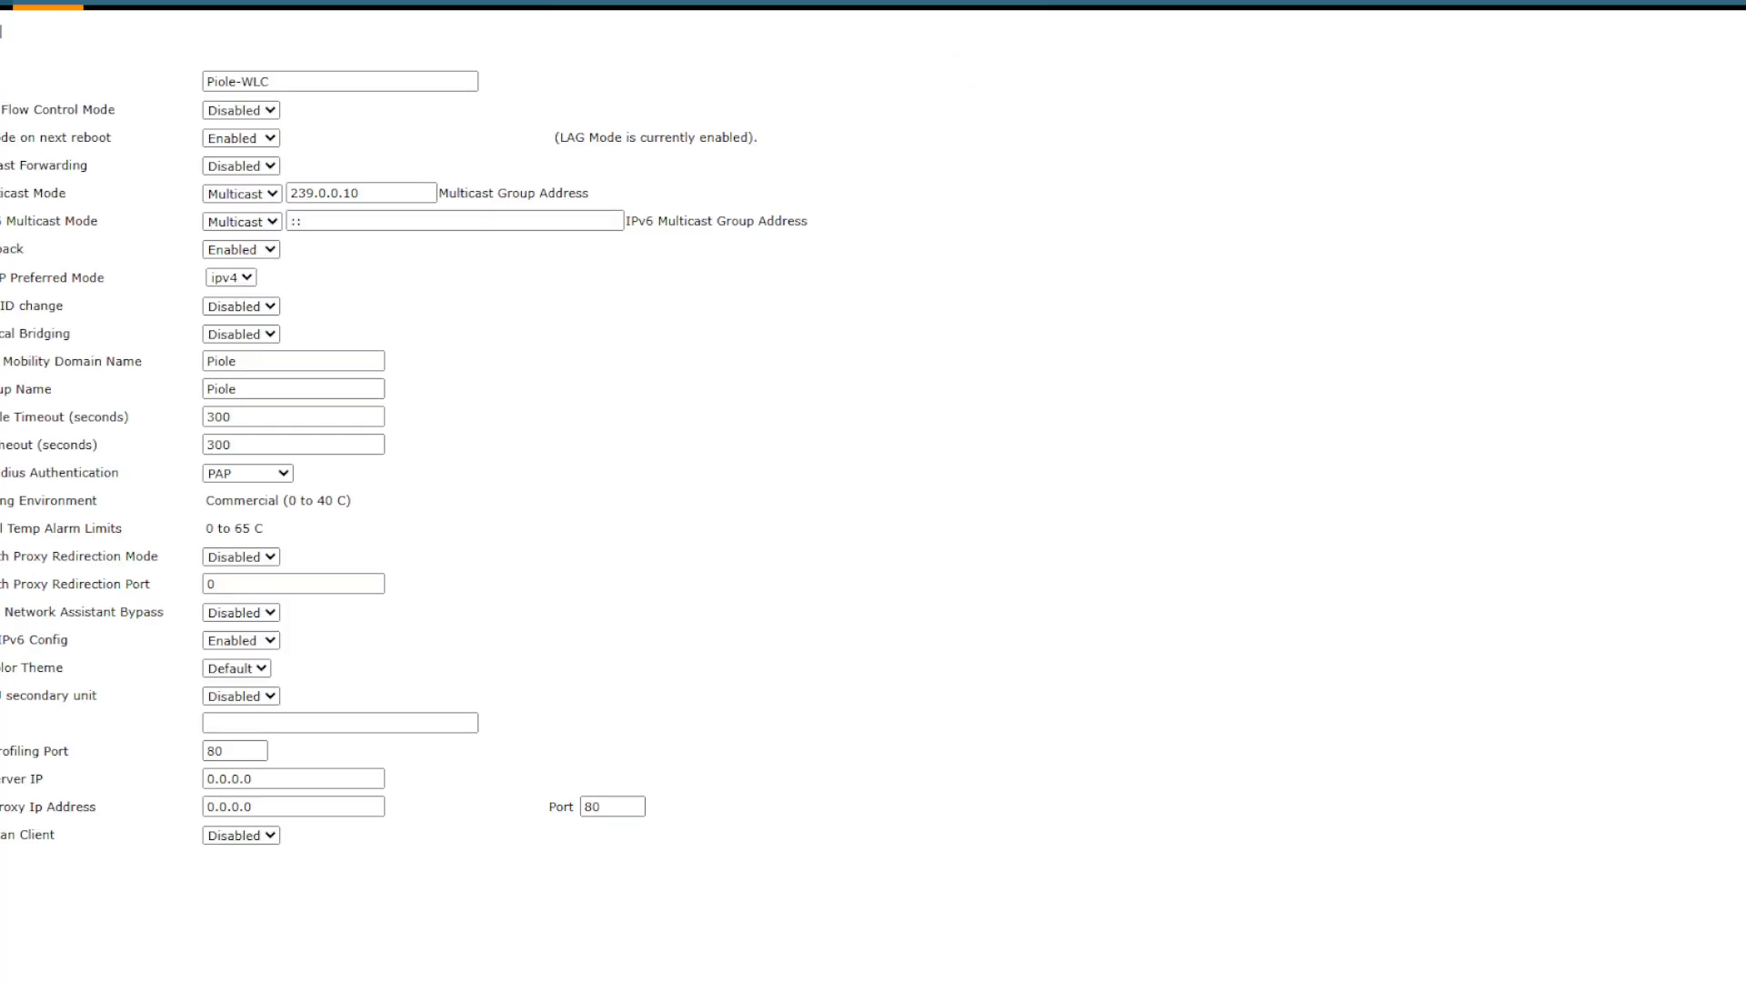
View the controller's monitoring summary and check which access points the current clients are connected to
left_click(7, 7)
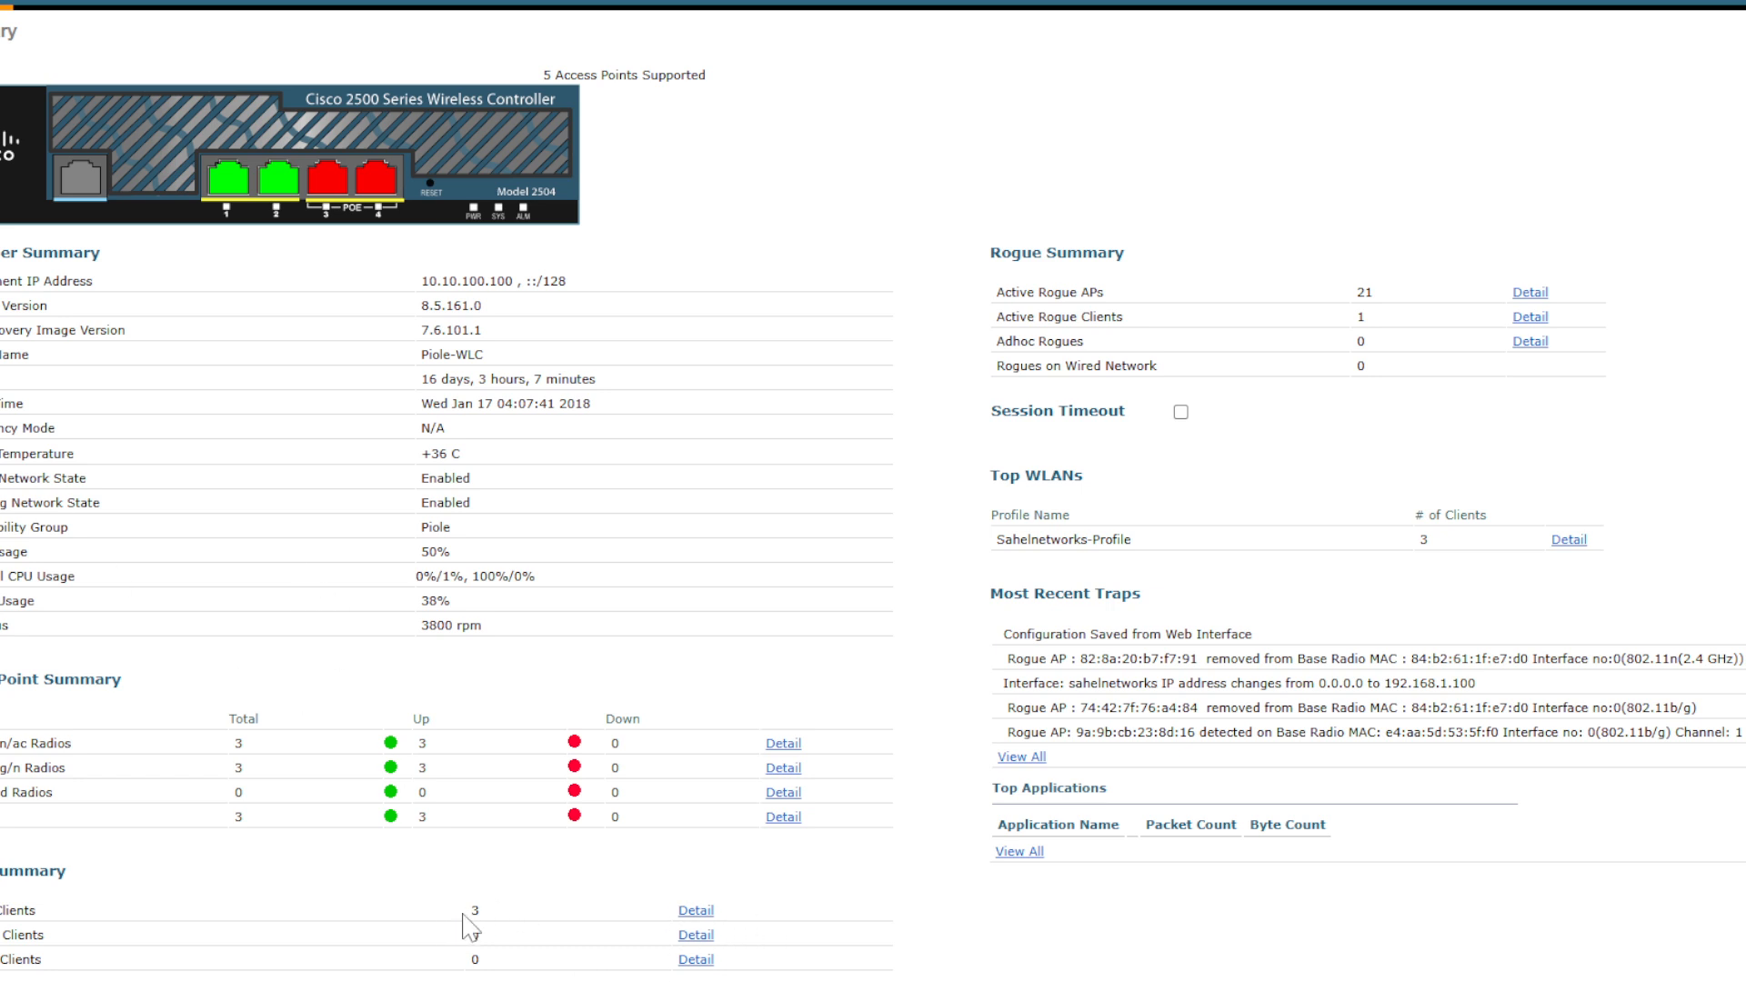
left_click(701, 911)
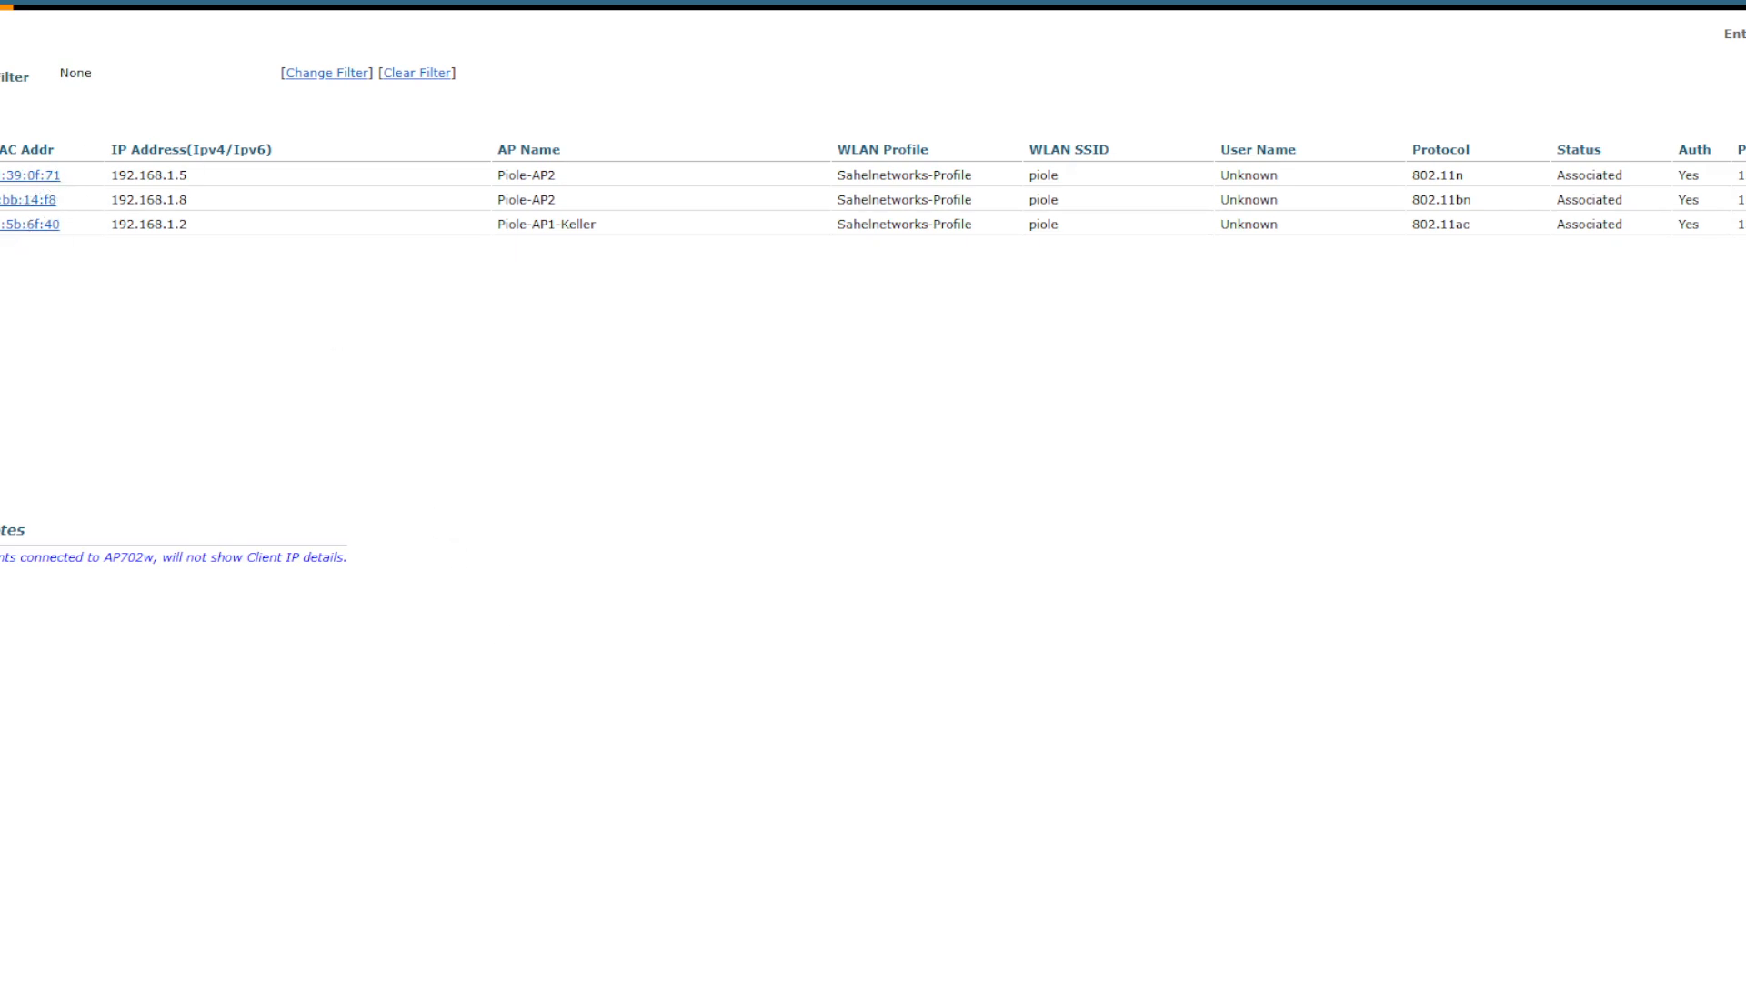
left_click_drag(602, 224, 496, 224)
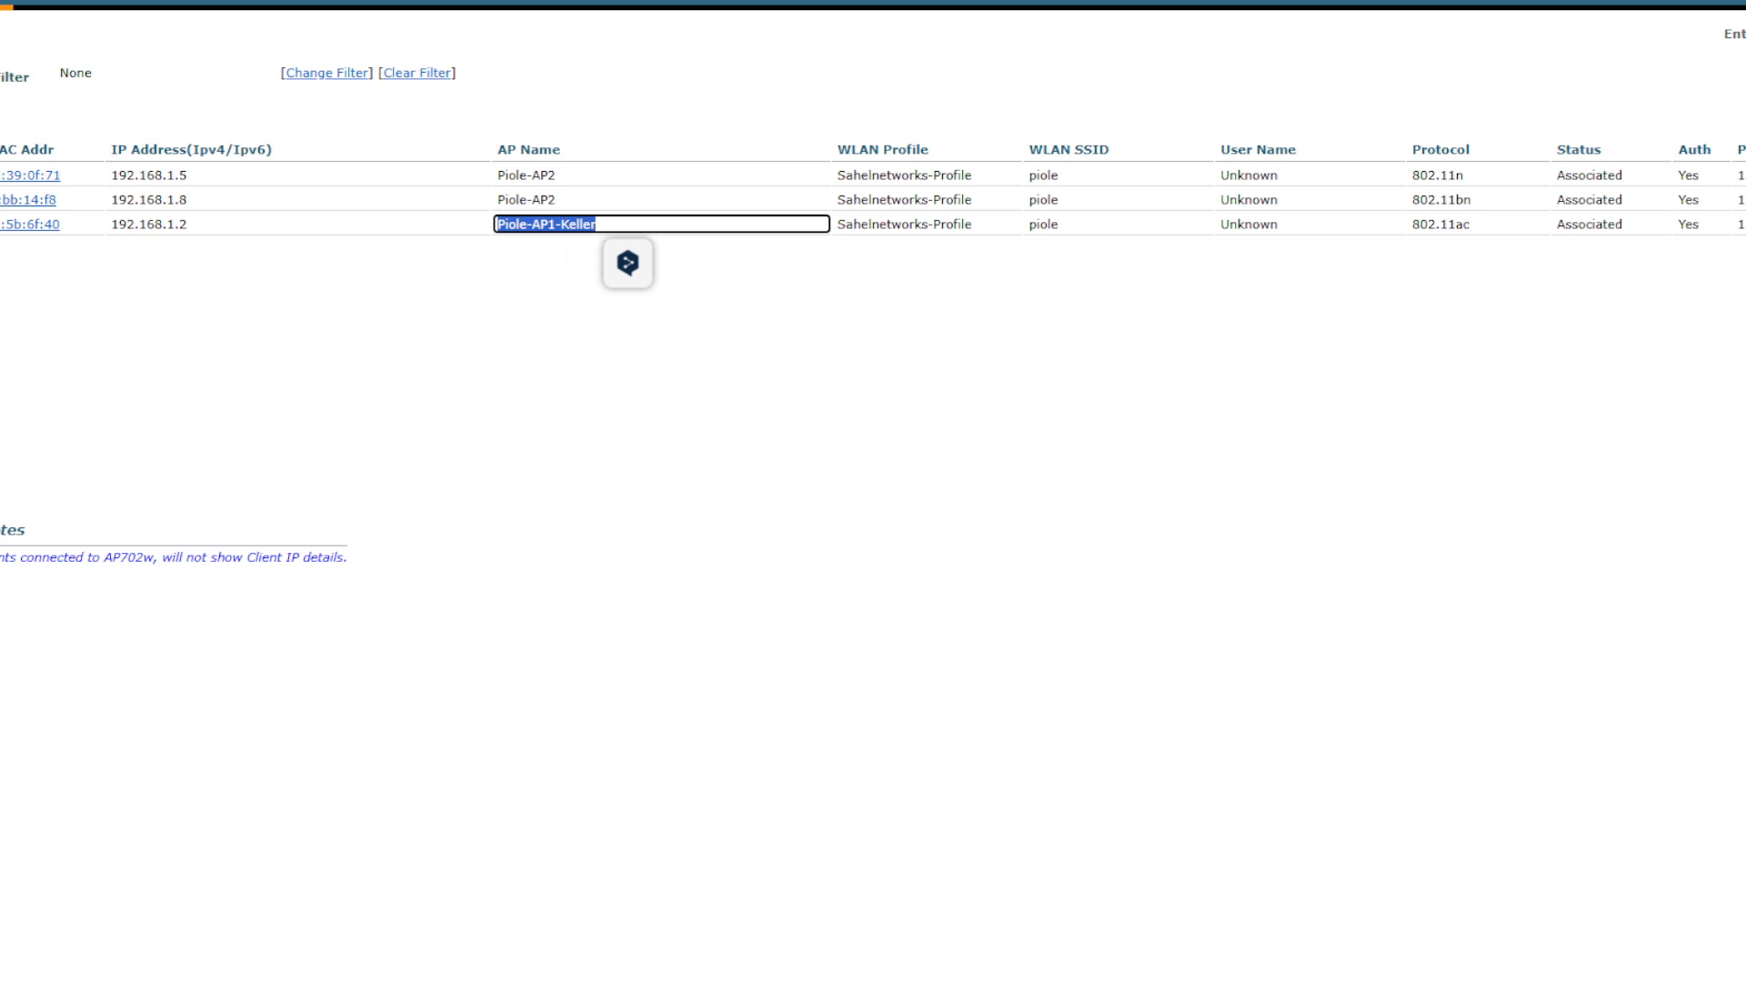
left_click_drag(556, 199, 497, 199)
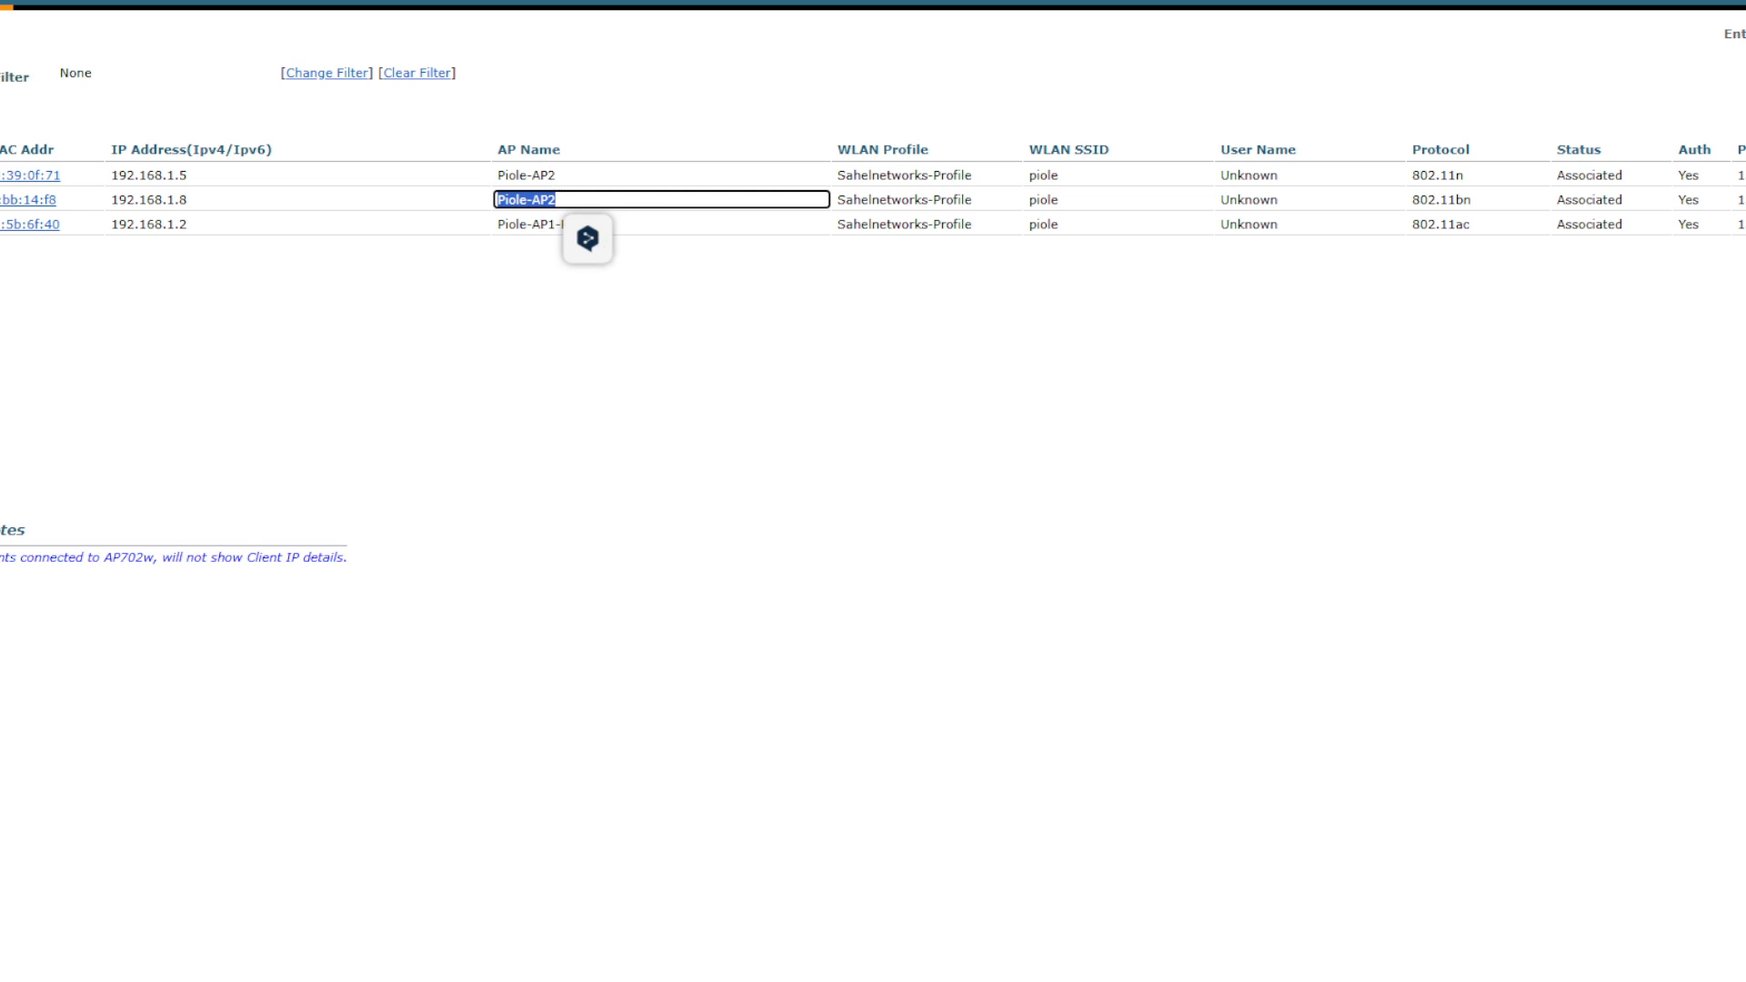
left_click(642, 247)
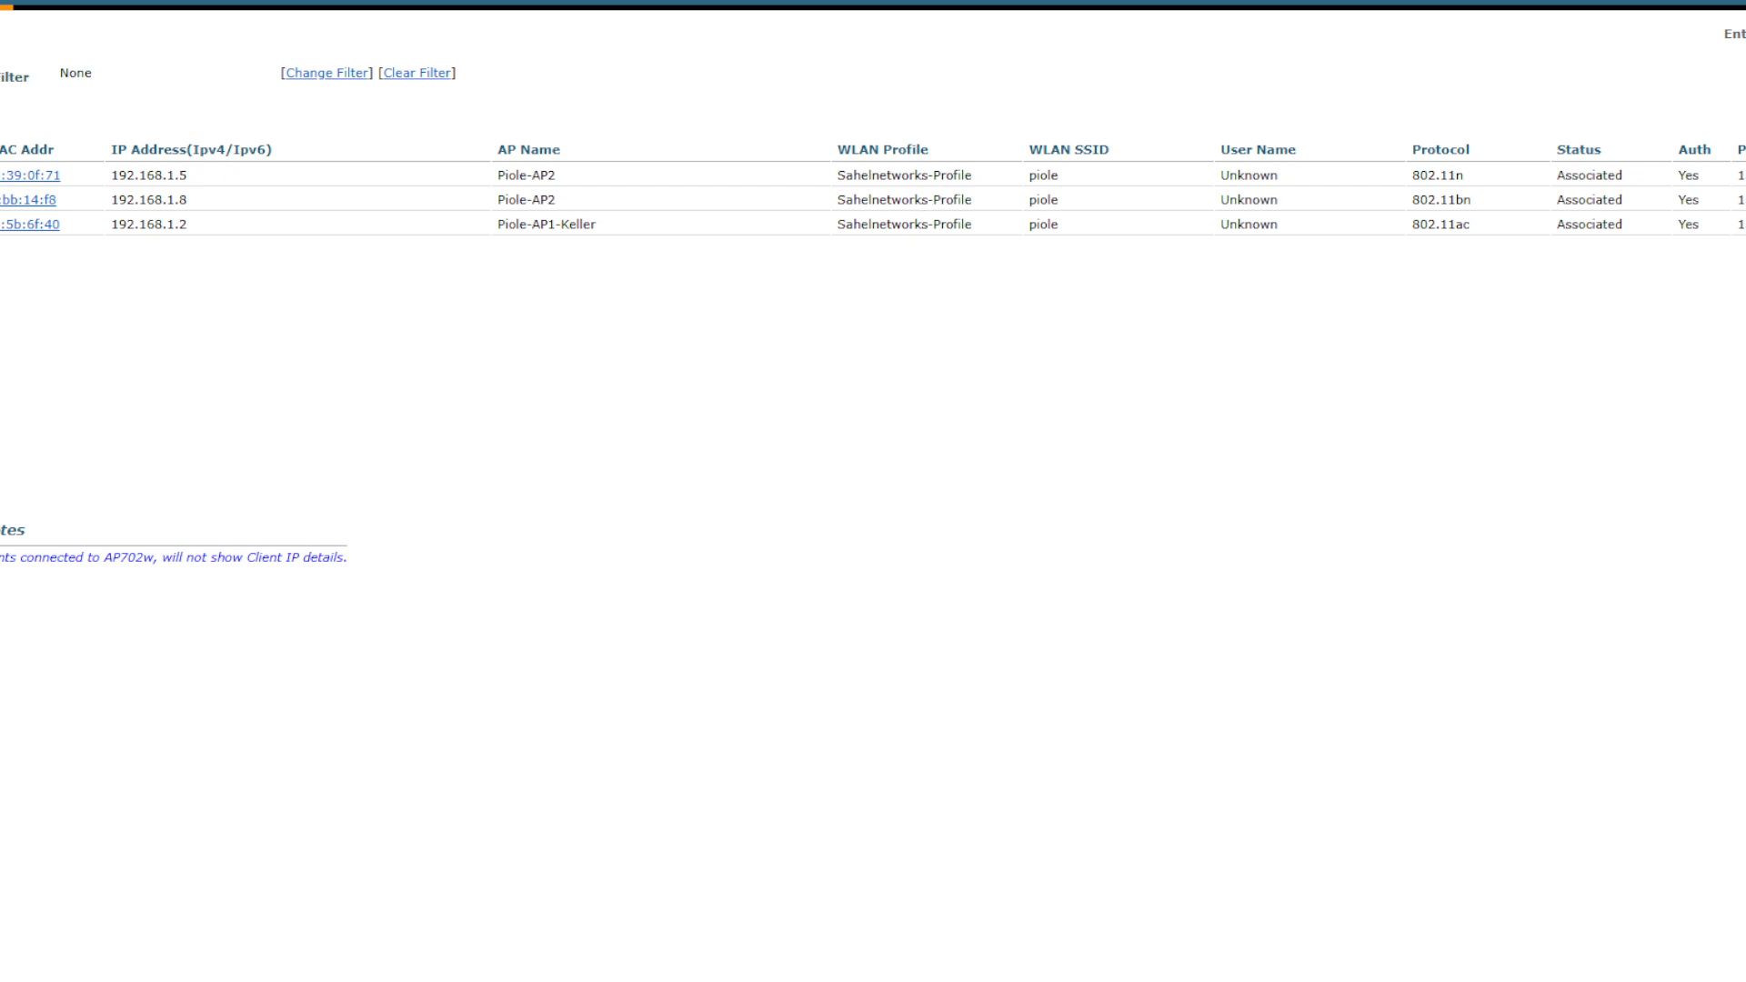
Examine the client, AP and security properties of the client with IP address 192.168.1.5
left_click(34, 176)
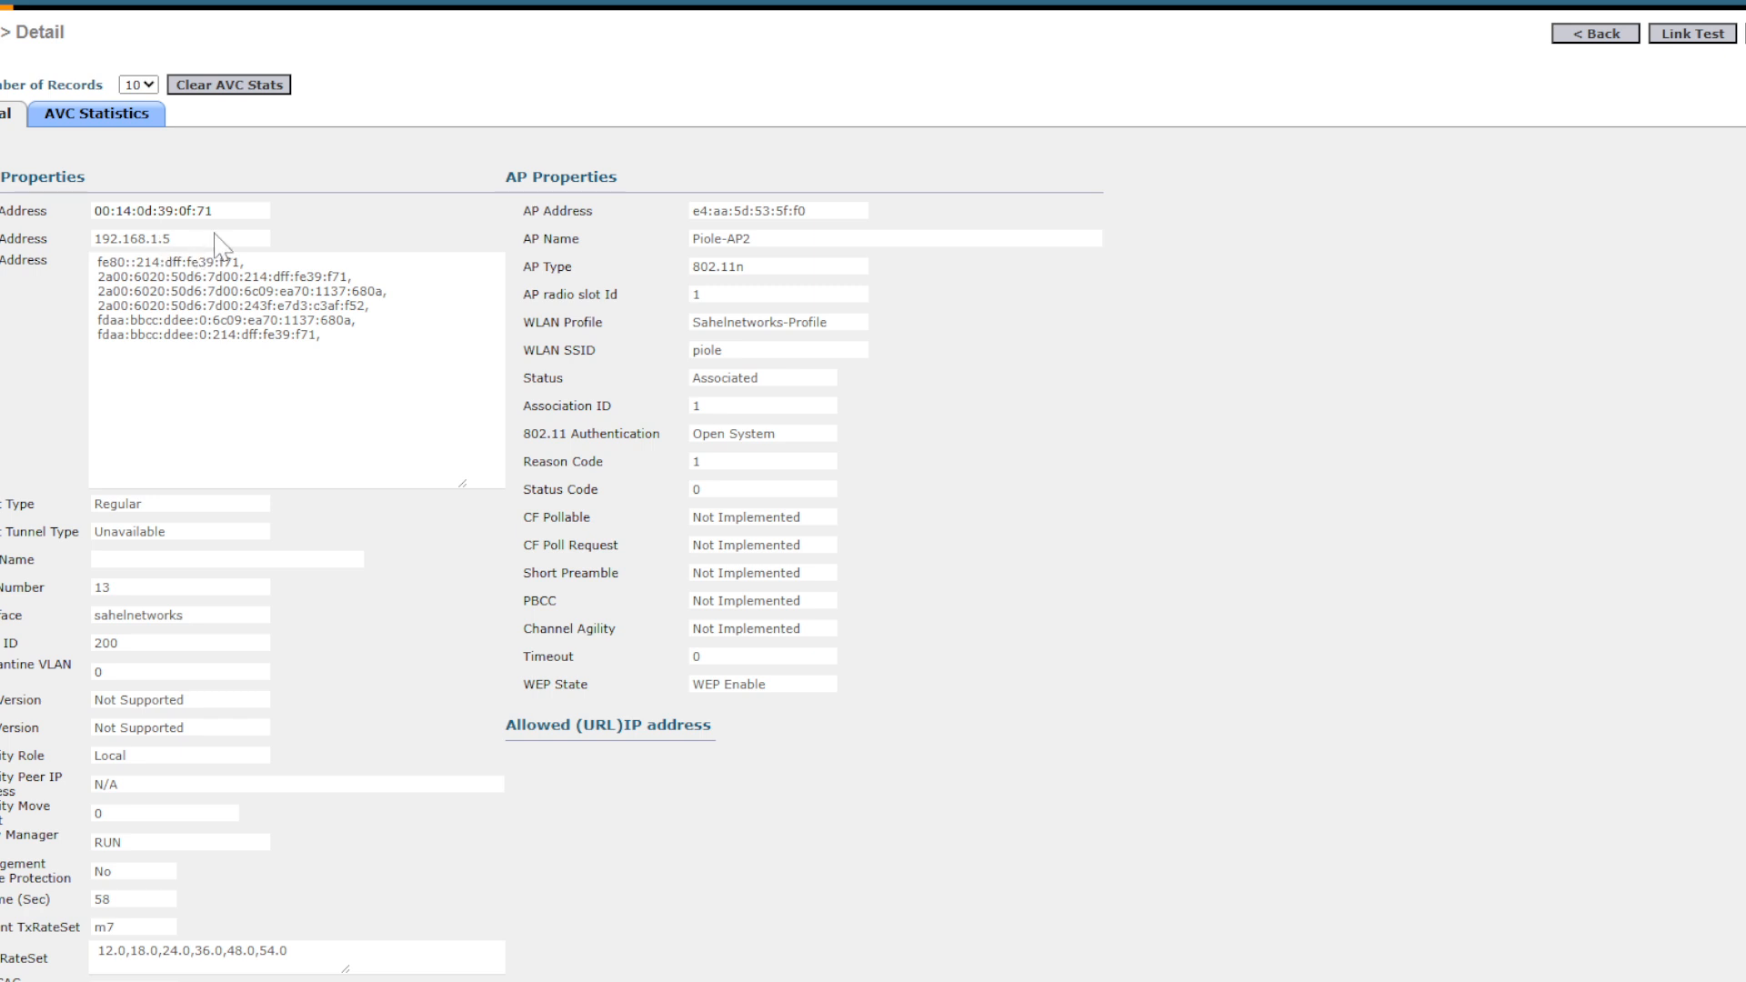
scroll(345, 478, "down", 5)
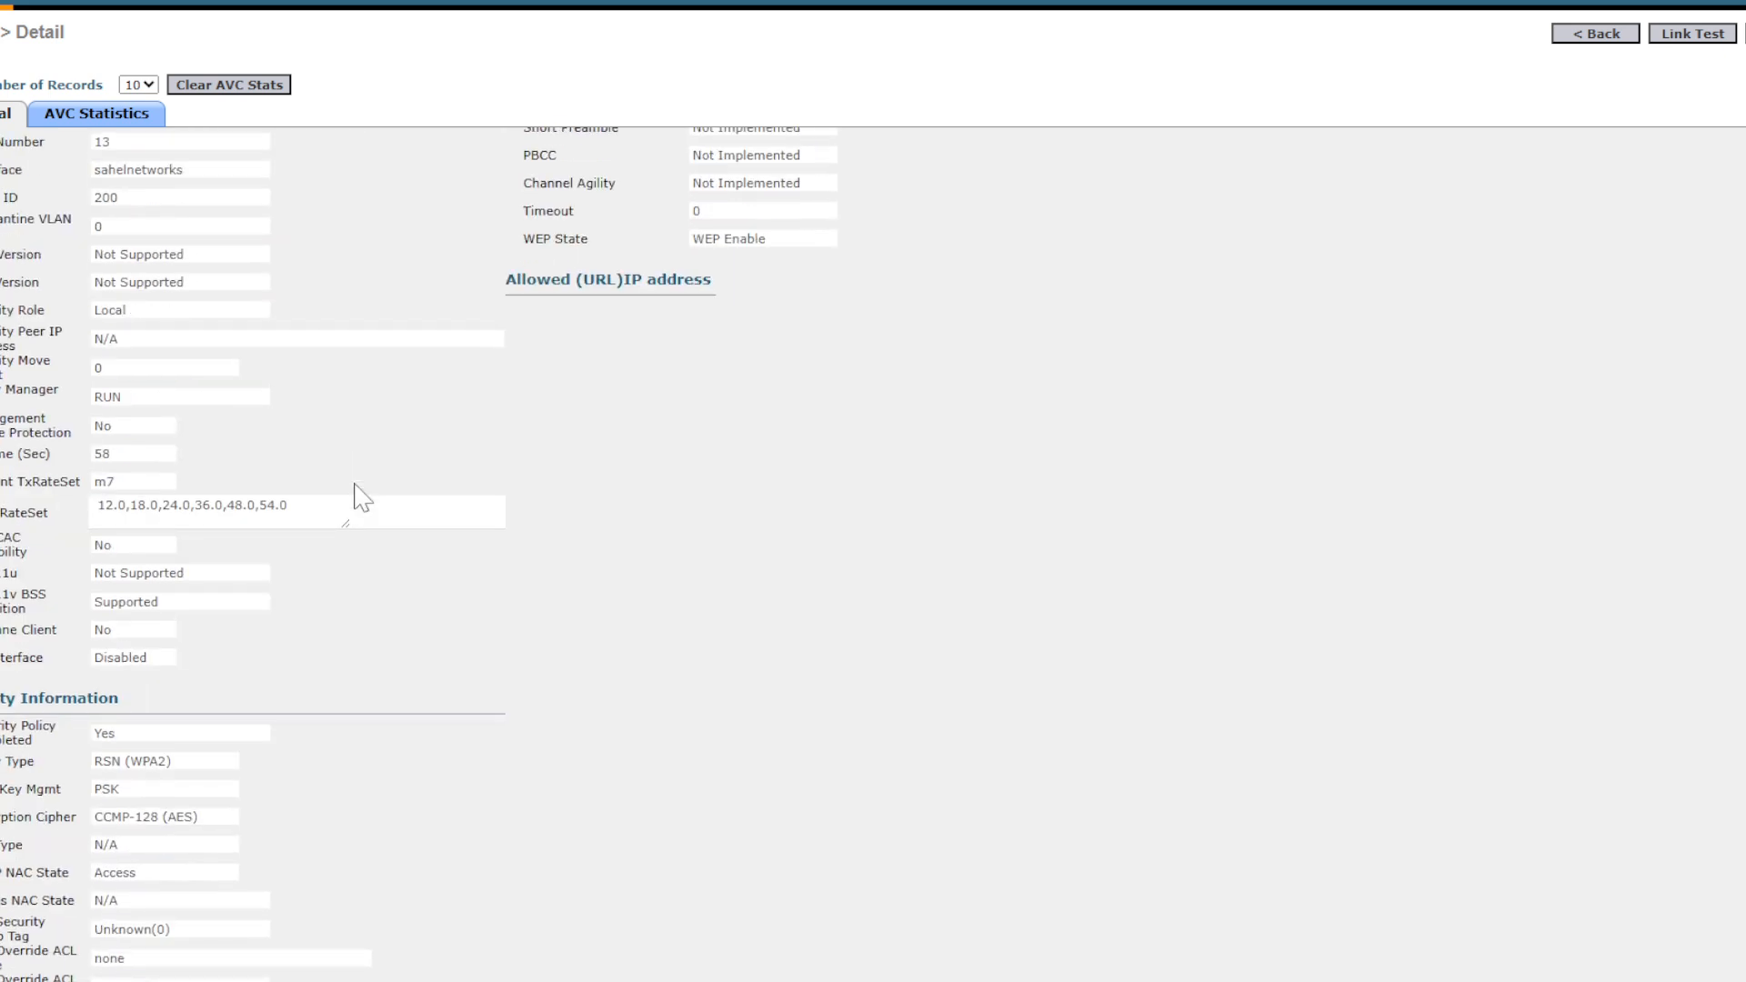
scroll(355, 495, "down", 4)
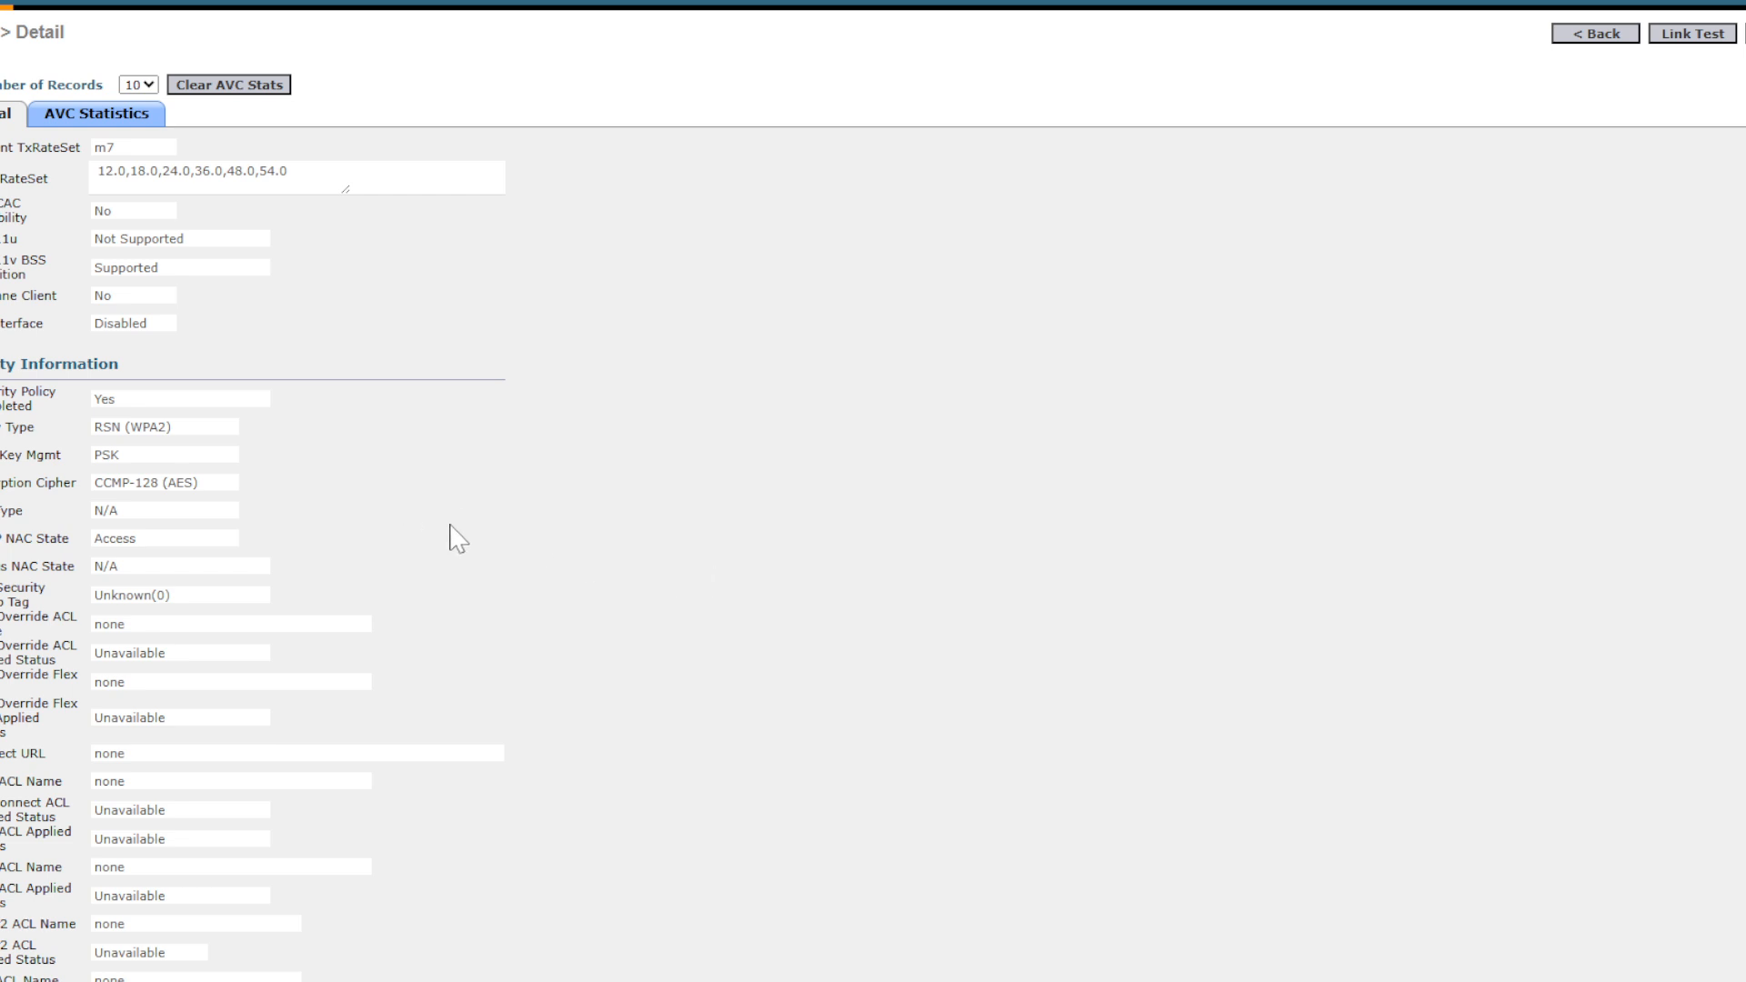
scroll(456, 535, "up", 9)
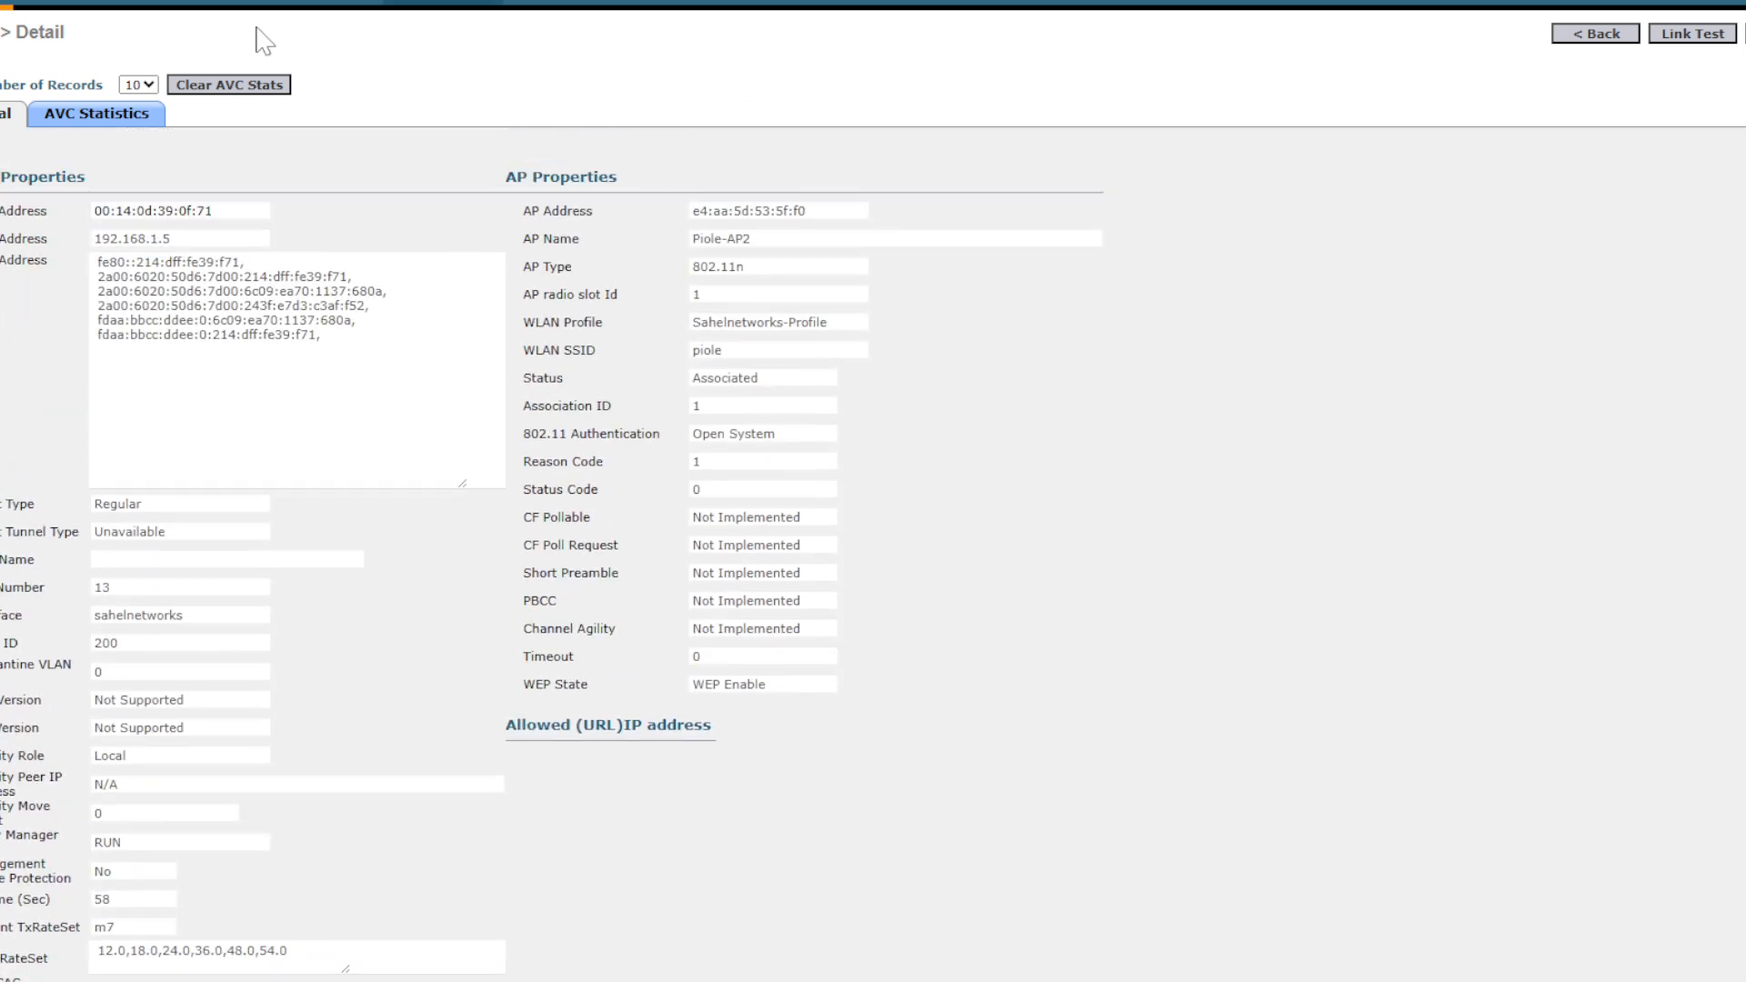
Check Sahelnetworks-Profile in the WLAN list and return to the controller's monitoring summary
left_click(37, 4)
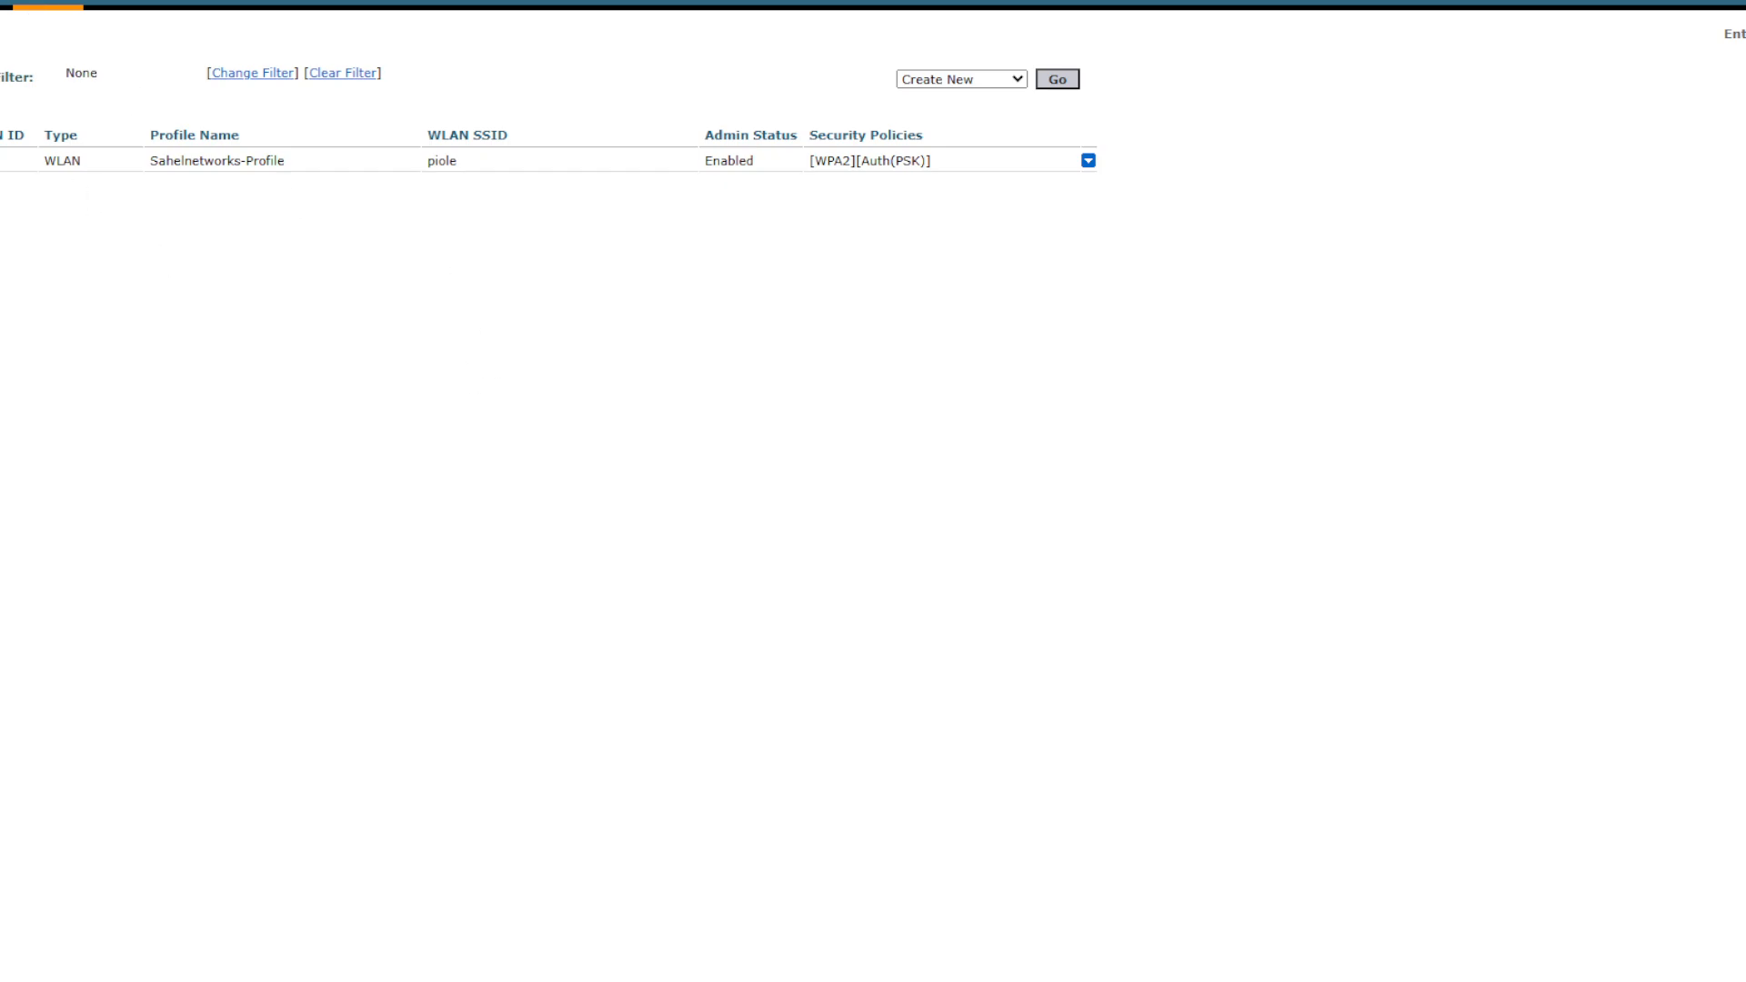
left_click(3, 3)
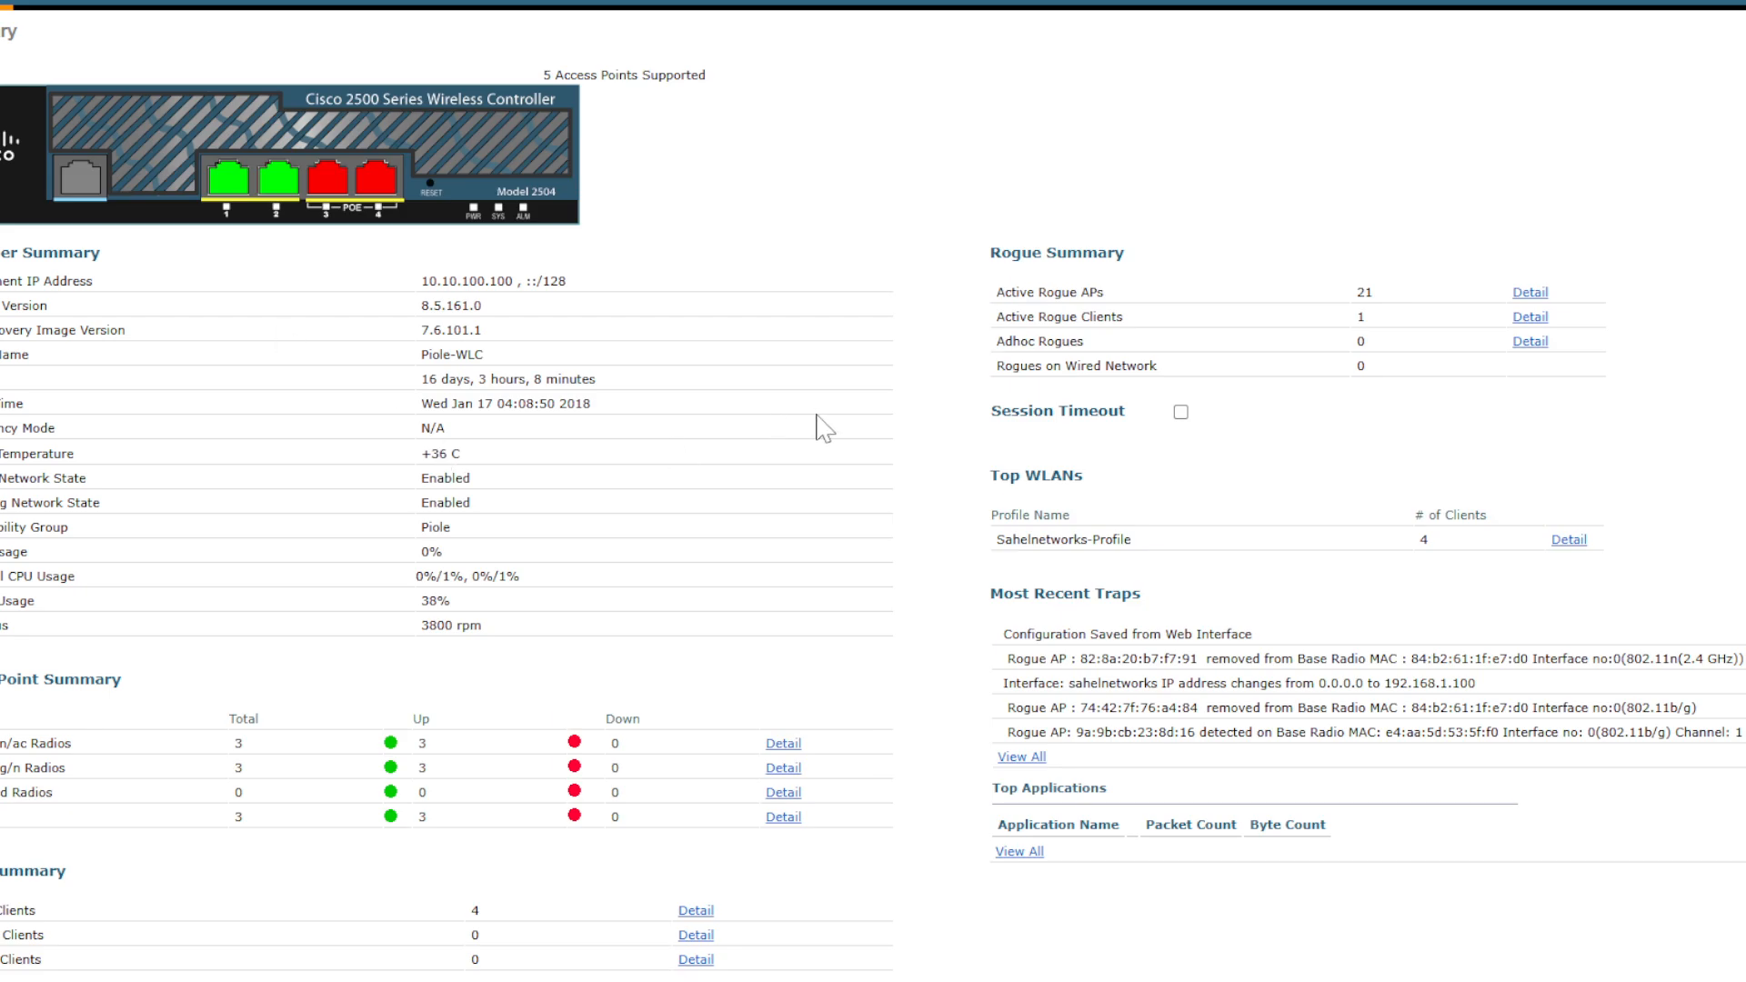